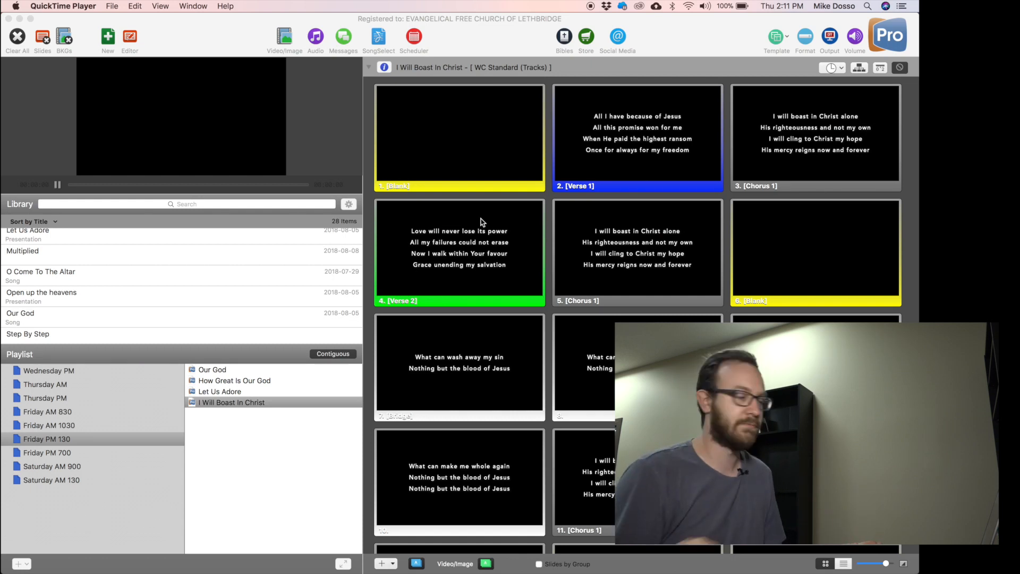
# Bring ProPresenter forward with I Will Boast In Christ selected in the Friday PM 130 playlist.
pyautogui.click(274, 460)
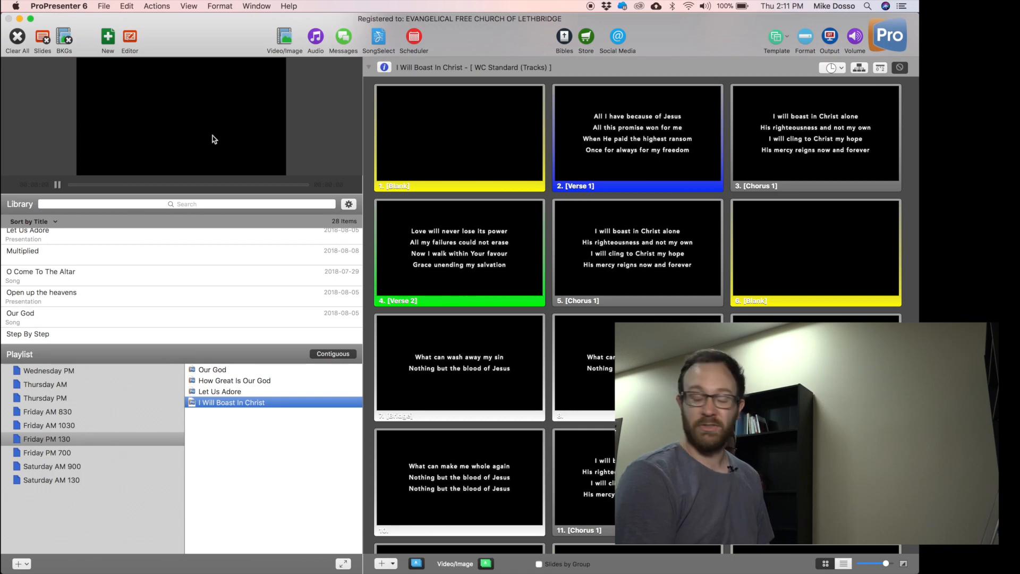
# Step the live output through slides Blank to 9, past 'What can wash away my sin'.
pyautogui.click(486, 150)
pyautogui.click(628, 148)
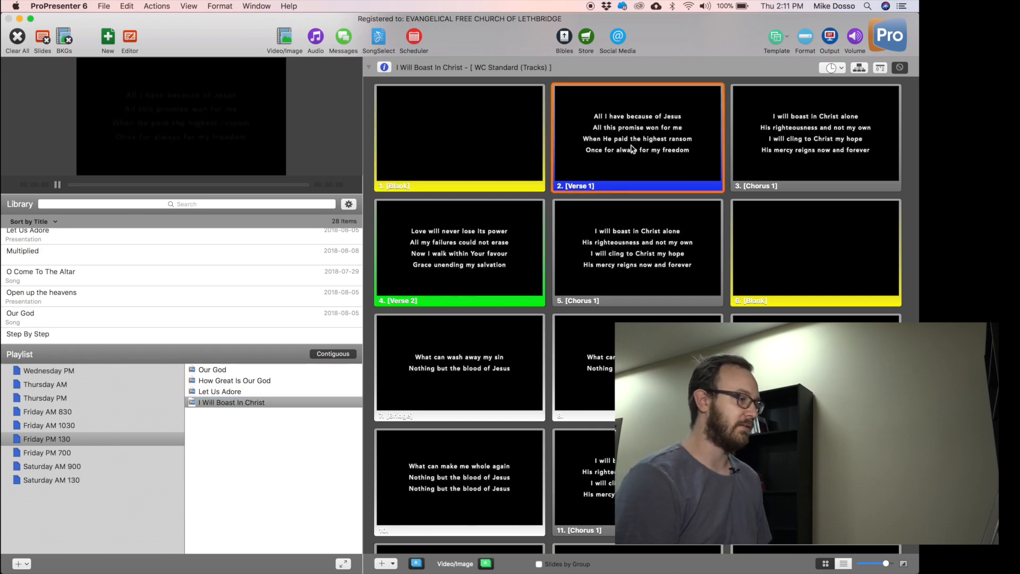
pyautogui.click(869, 147)
pyautogui.click(503, 247)
pyautogui.click(637, 250)
pyautogui.click(771, 252)
pyautogui.click(462, 408)
pyautogui.click(637, 393)
pyautogui.click(817, 366)
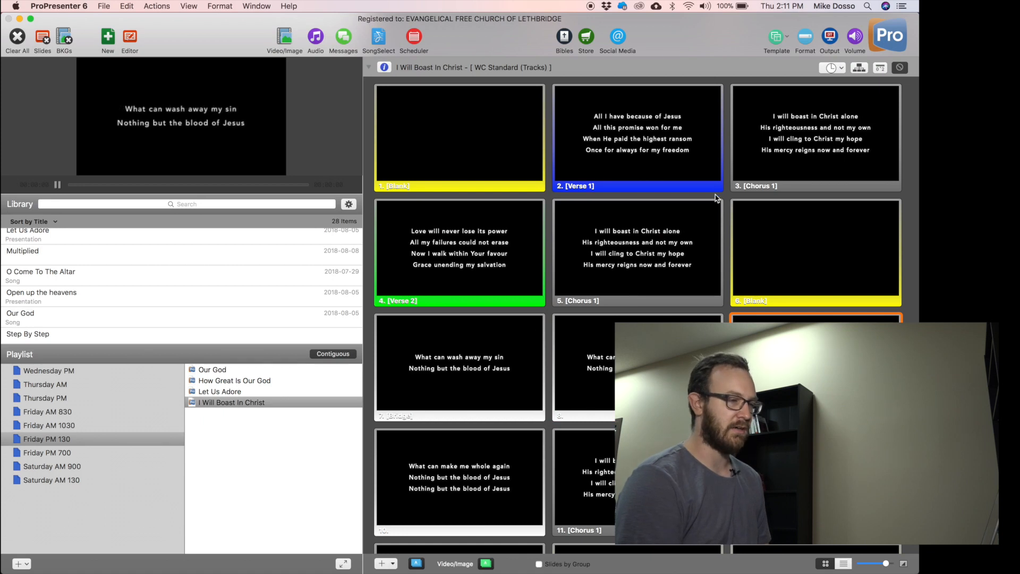
pyautogui.scroll(5, 659, 168)
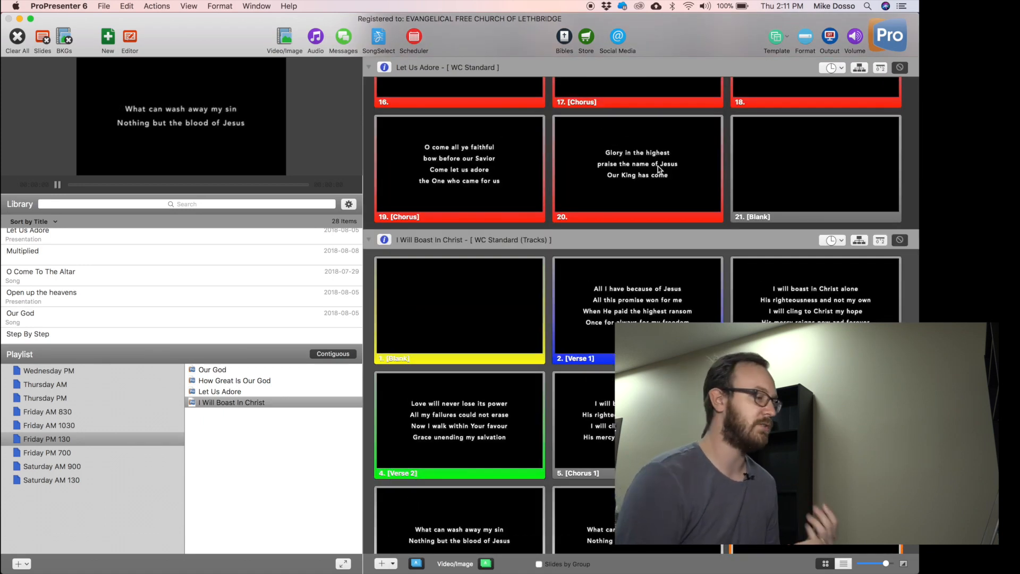
# Send Verse 1 live, advance a slide, and check the transition choices without changing them.
pyautogui.click(664, 297)
pyautogui.press('Right')
pyautogui.press('Right')
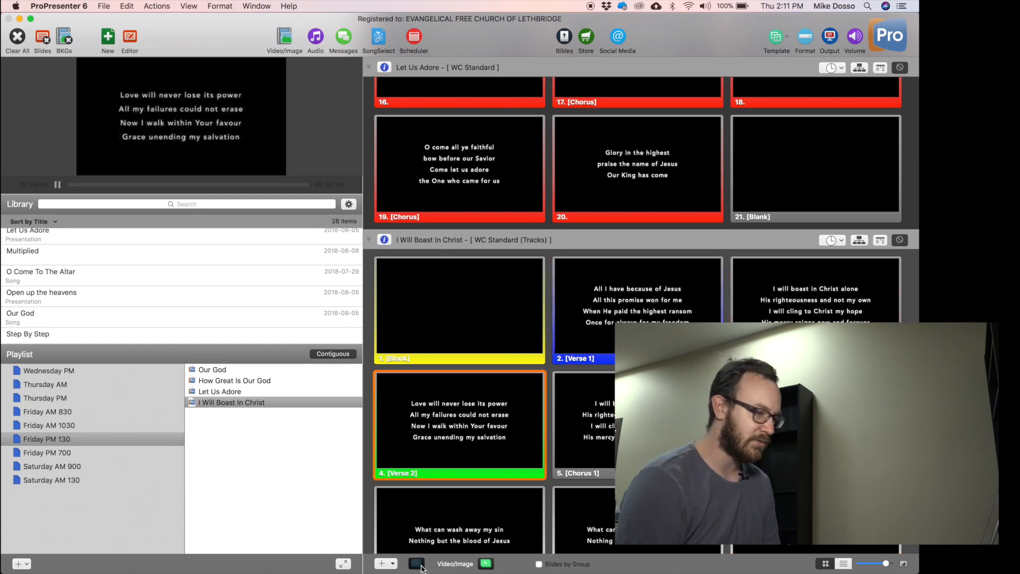
pyautogui.click(417, 564)
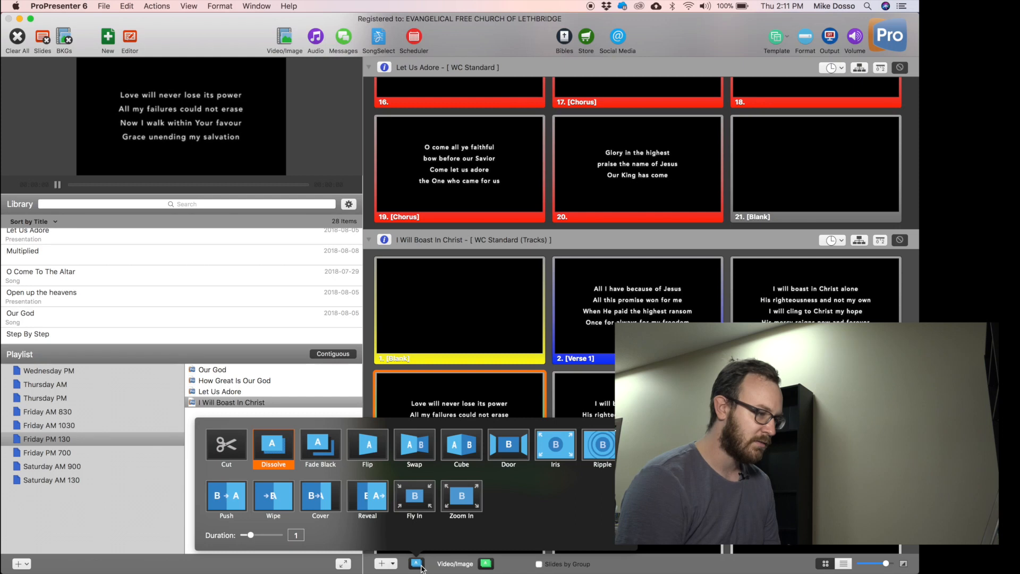
pyautogui.click(420, 565)
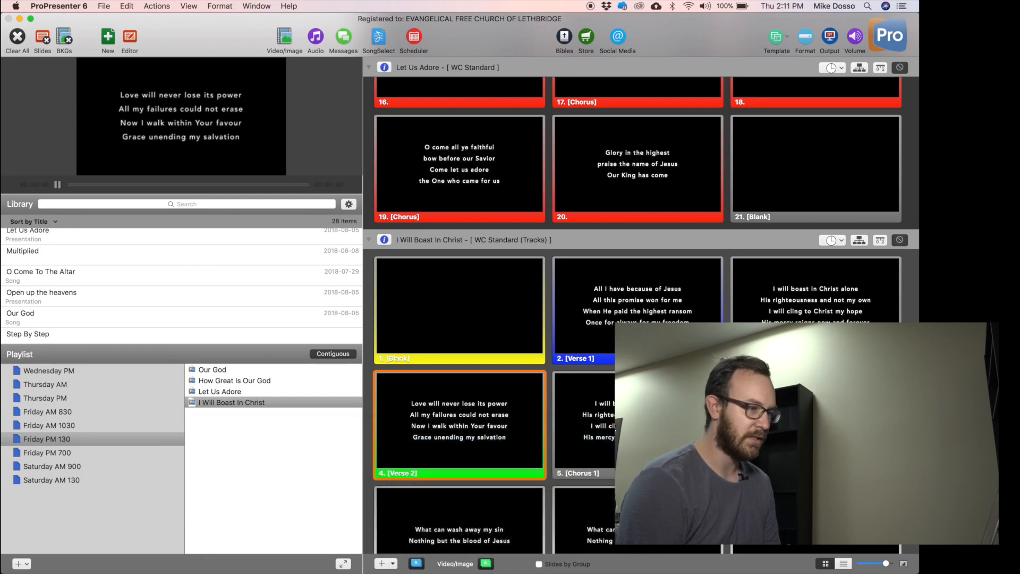
# Send slides 2 through Chorus 1 live, then clear the output with the blank slide.
pyautogui.click(684, 318)
pyautogui.click(797, 305)
pyautogui.click(480, 446)
pyautogui.click(585, 435)
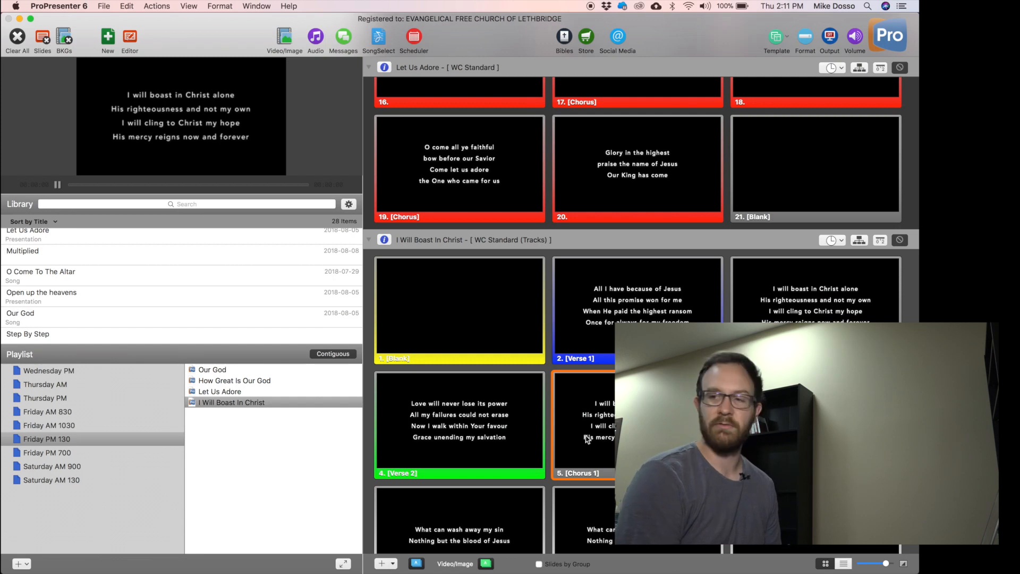
pyautogui.click(456, 280)
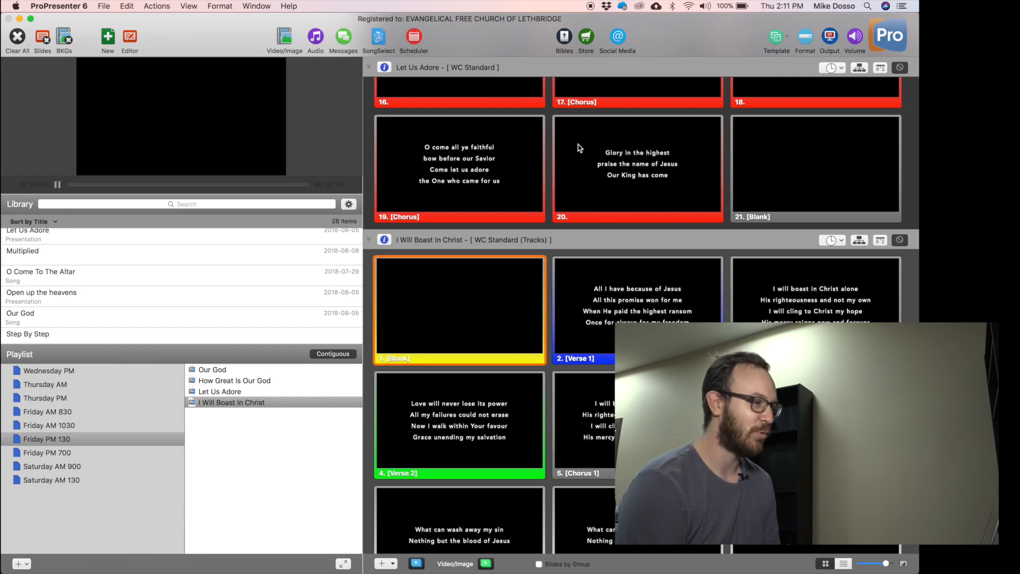
pyautogui.scroll(10, 579, 148)
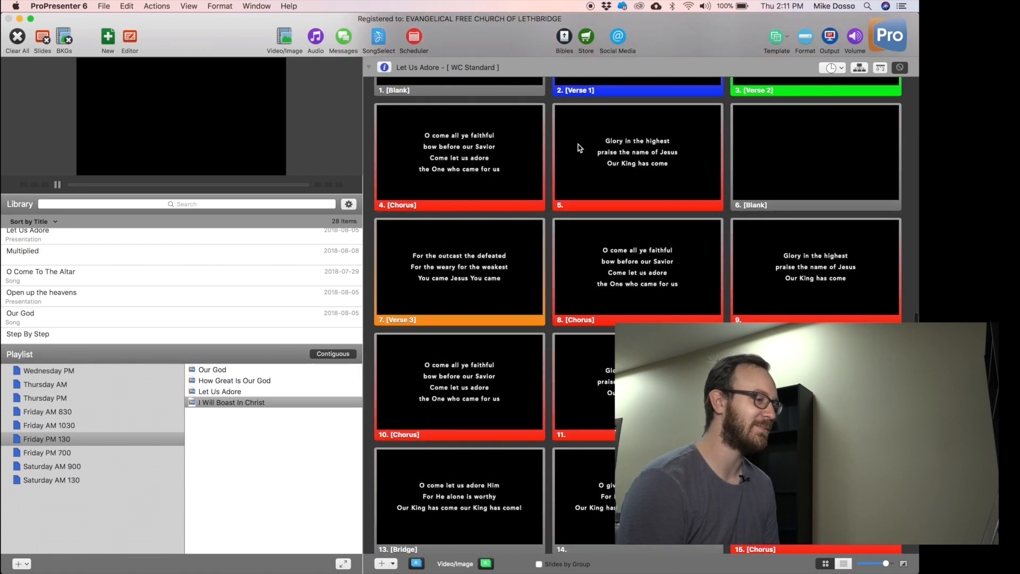
pyautogui.scroll(15, 501, 174)
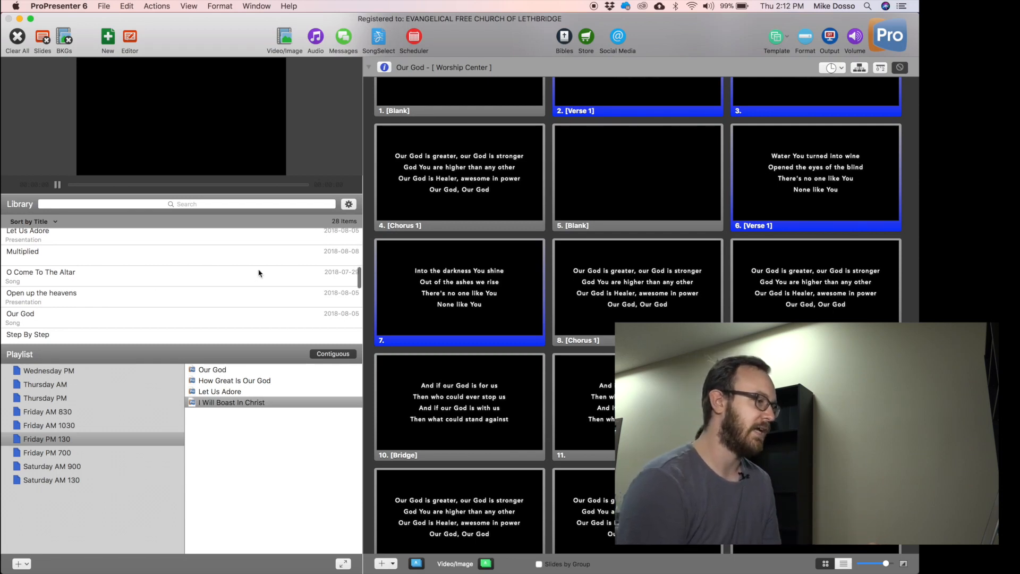
pyautogui.scroll(3, 259, 273)
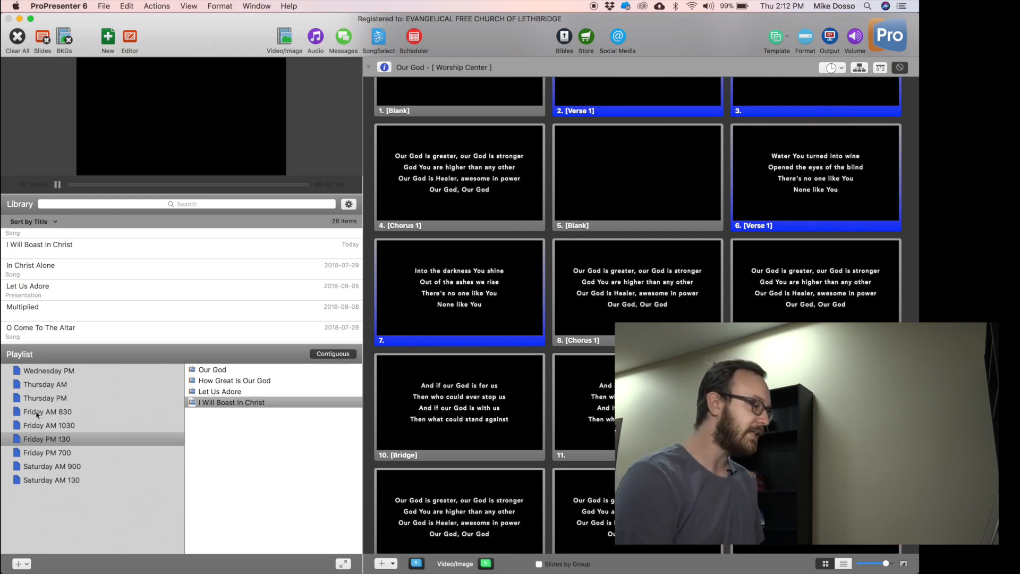
# Browse the Wednesday PM to Friday AM 1030 playlists, cancel a rename, and settle on Friday PM 700.
pyautogui.click(51, 373)
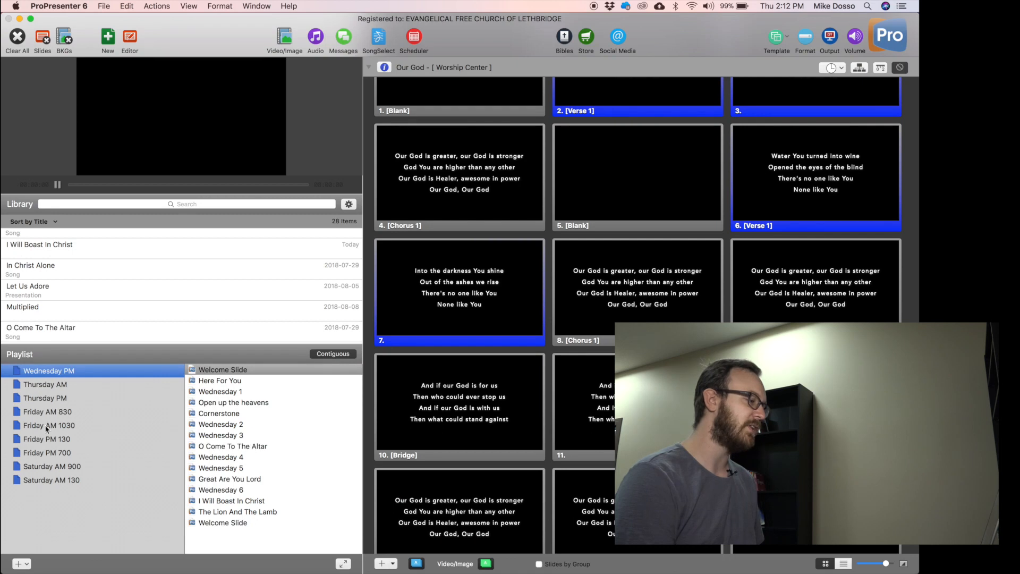
pyautogui.click(71, 386)
pyautogui.click(75, 399)
pyautogui.click(67, 428)
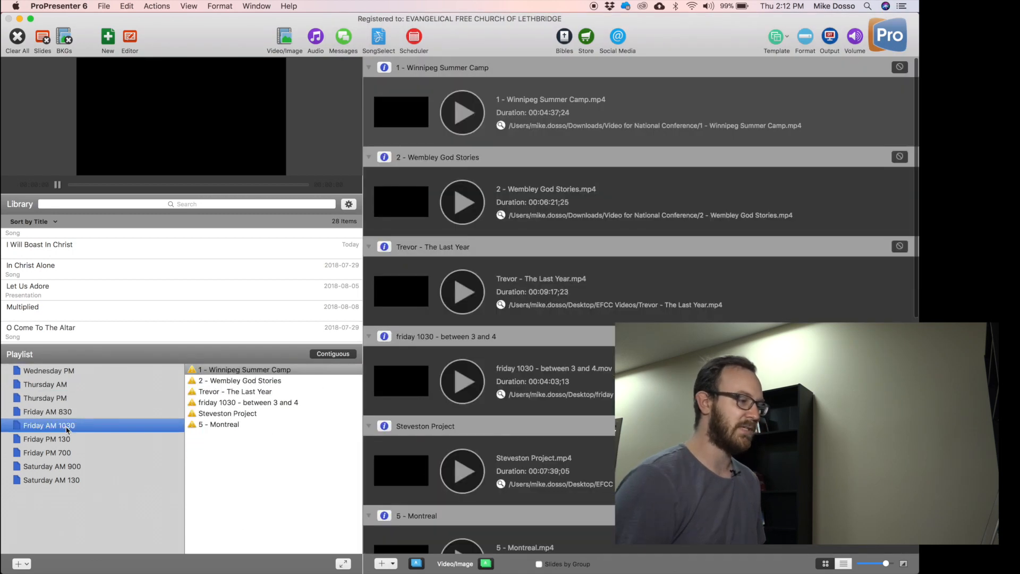
pyautogui.doubleClick(67, 428)
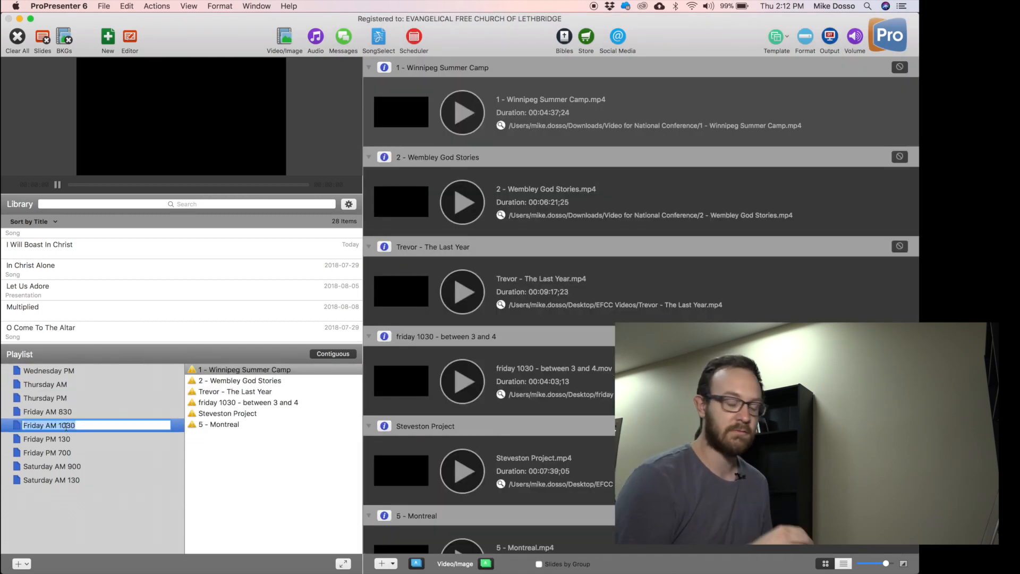
pyautogui.click(68, 442)
pyautogui.click(68, 453)
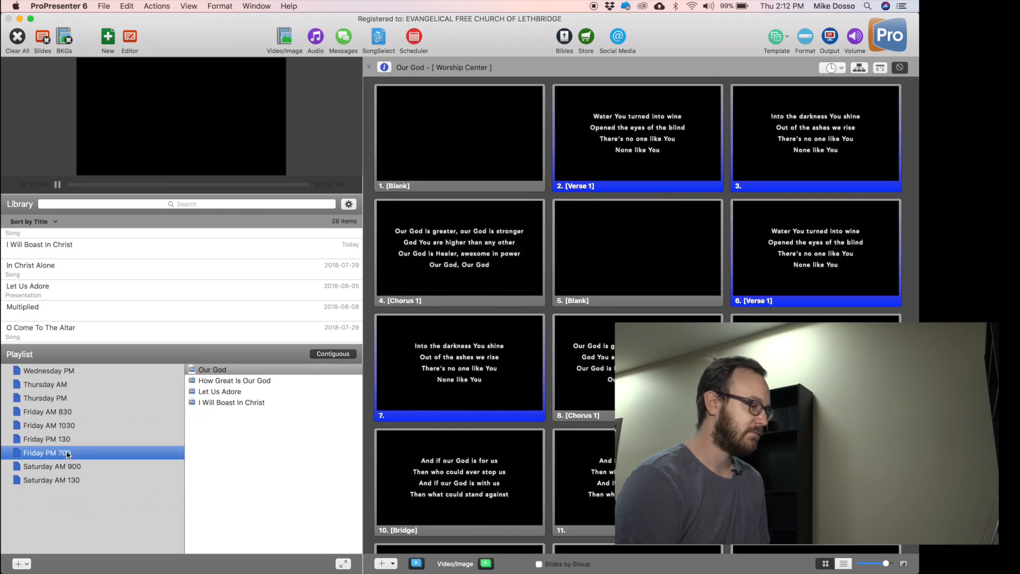
pyautogui.click(70, 533)
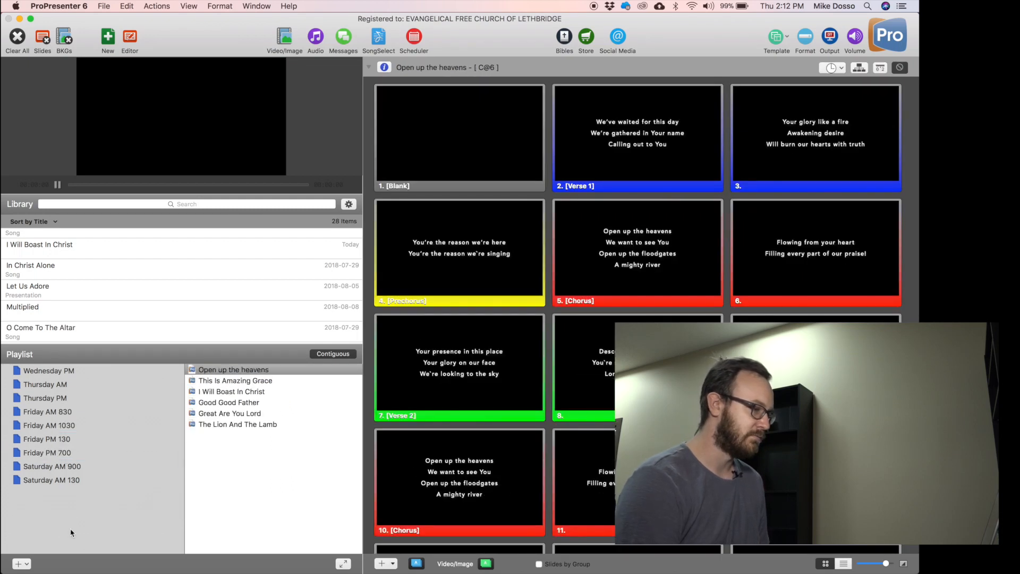
pyautogui.click(63, 428)
pyautogui.click(60, 453)
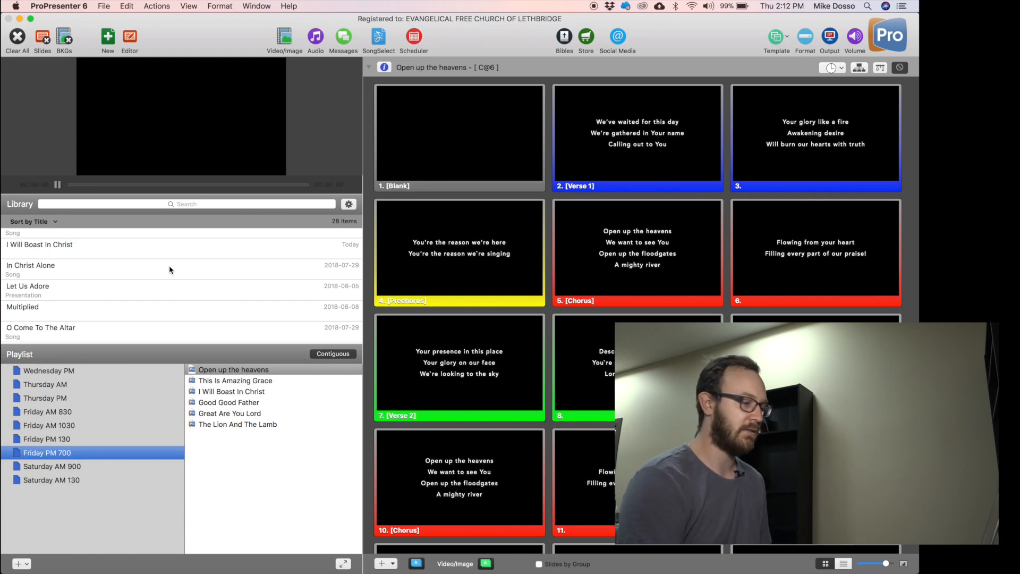
pyautogui.click(343, 563)
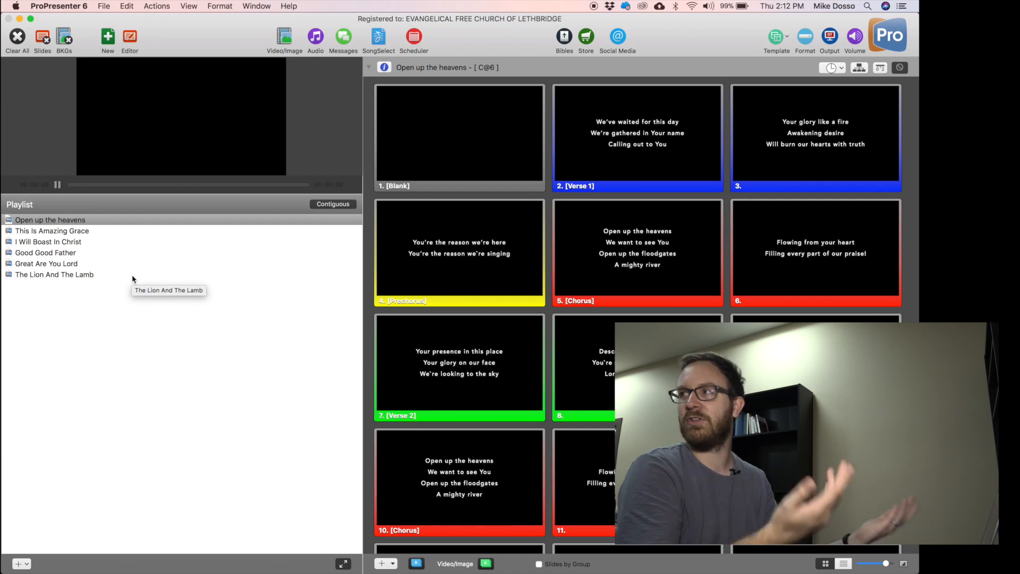
pyautogui.click(48, 221)
pyautogui.click(50, 241)
pyautogui.click(56, 264)
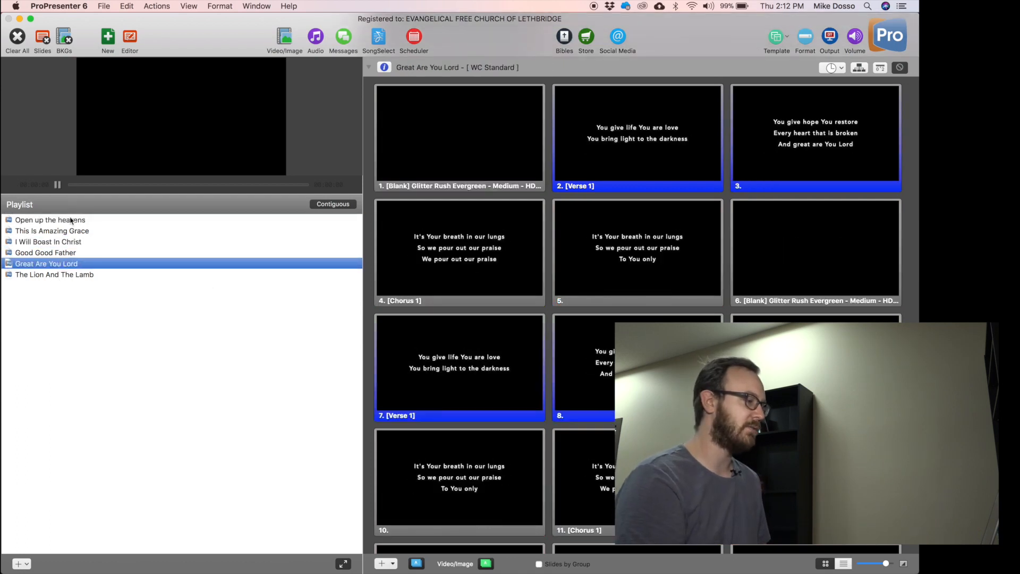
pyautogui.click(80, 222)
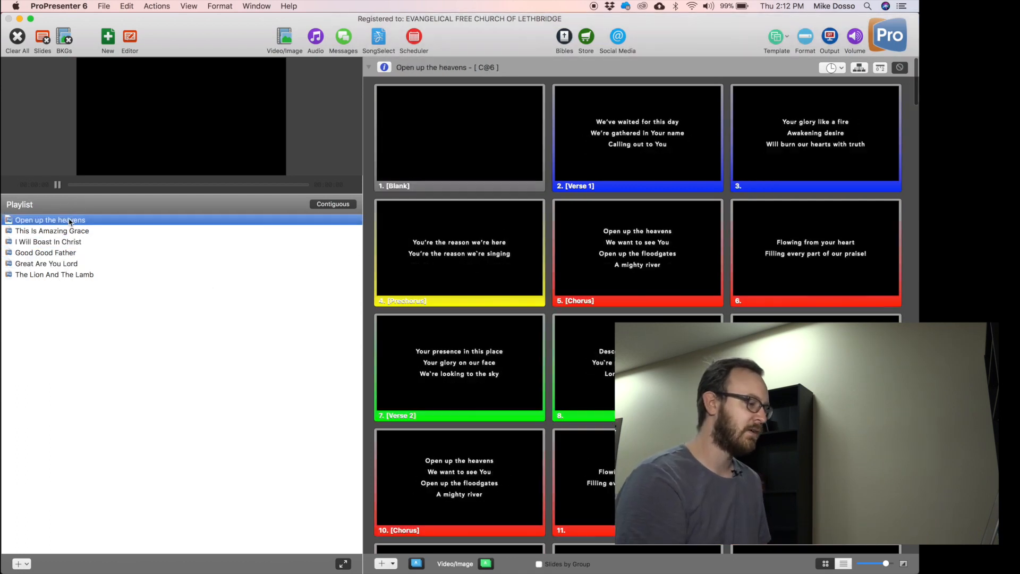
pyautogui.click(330, 564)
pyautogui.rightClick(330, 567)
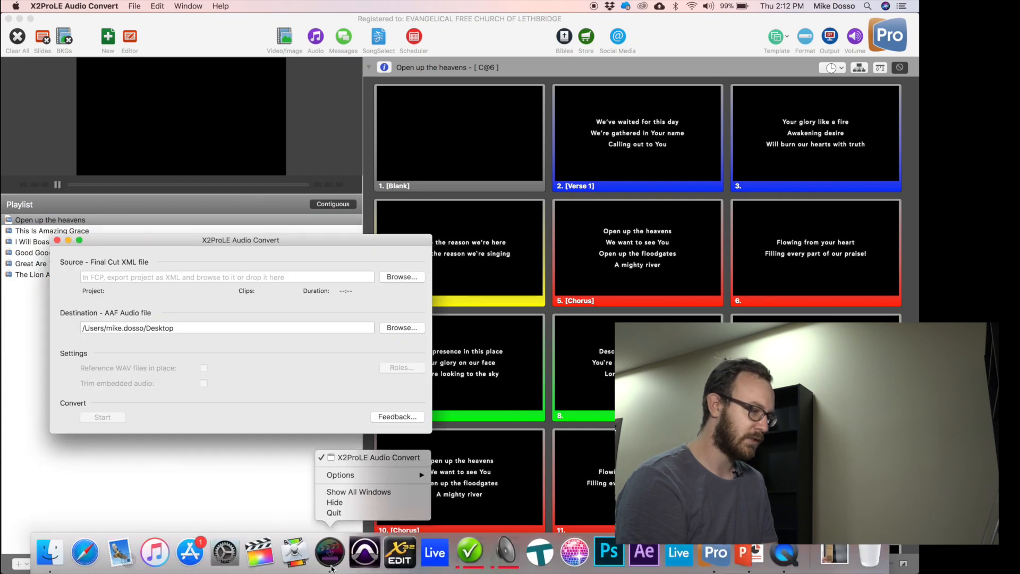
pyautogui.click(334, 513)
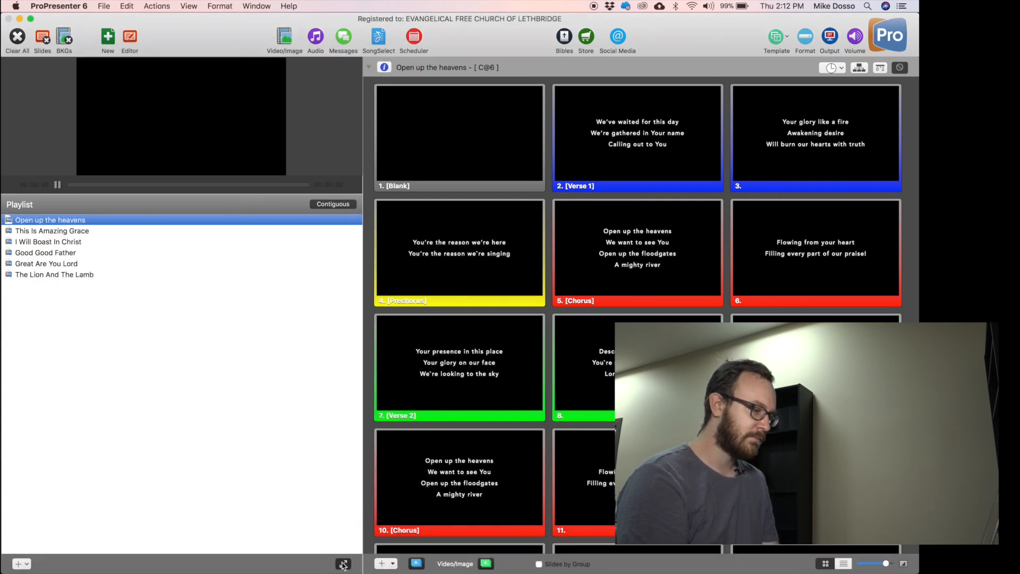
pyautogui.click(343, 564)
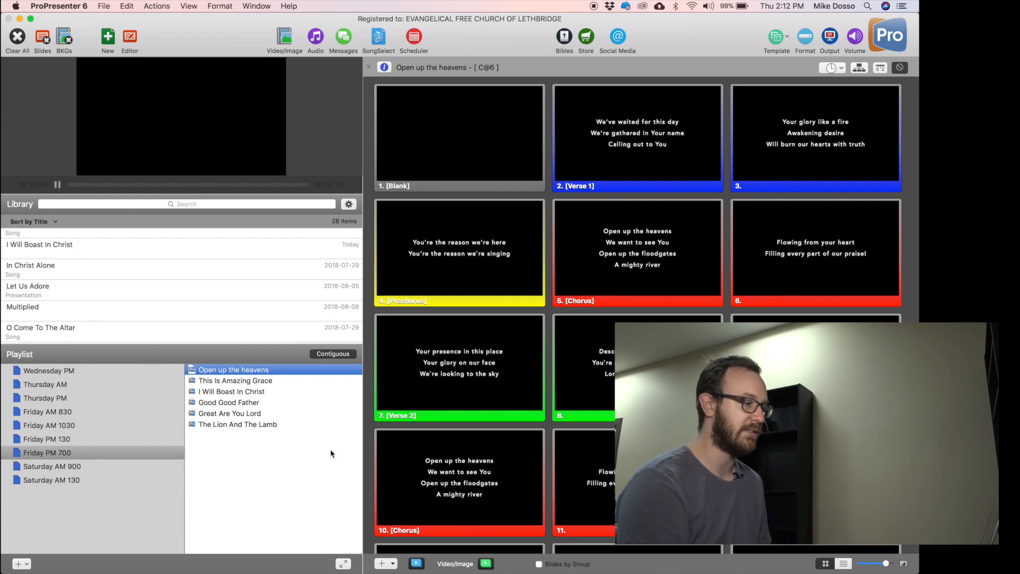
# Add a new playlist from the + menu and name it 'Thursday afternoon'.
pyautogui.click(203, 207)
pyautogui.click(272, 506)
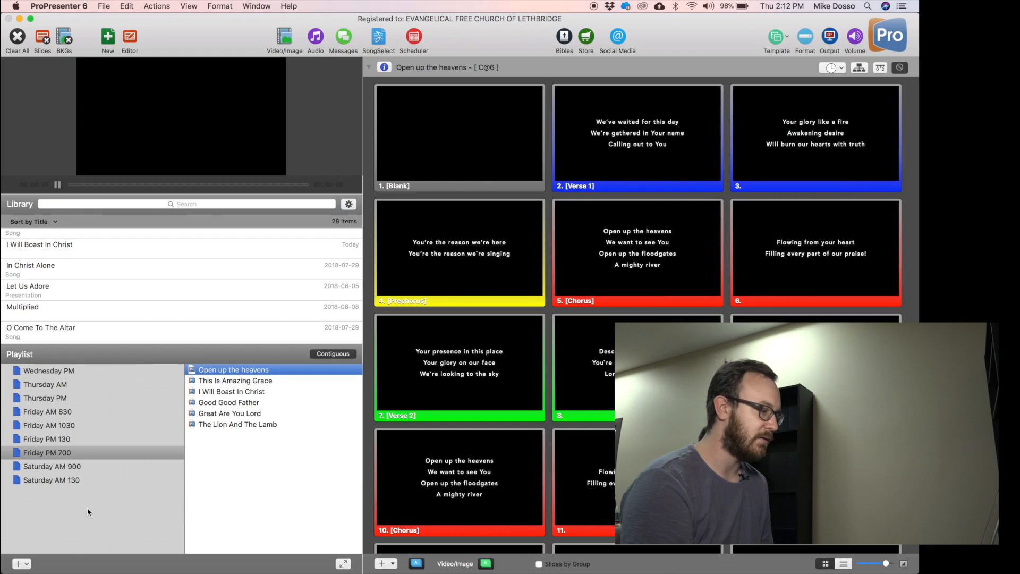
pyautogui.click(88, 512)
pyautogui.click(21, 563)
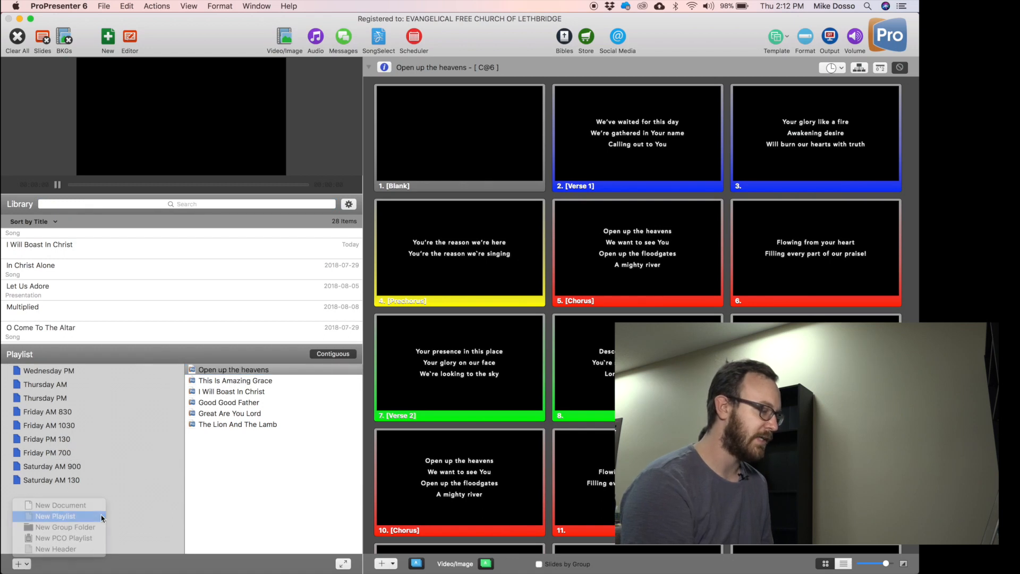
pyautogui.click(48, 516)
pyautogui.press('BackSpace')
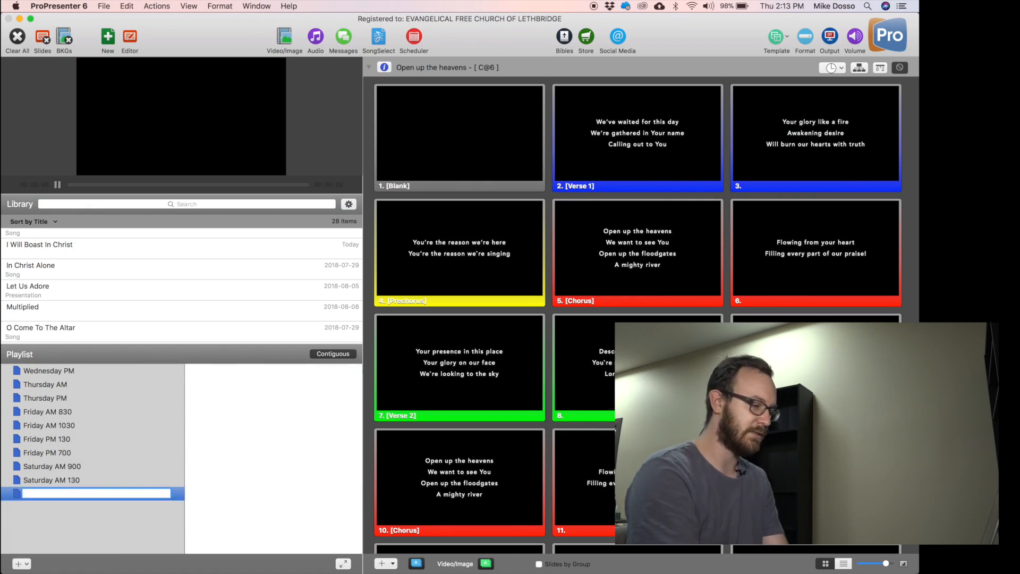
pyautogui.write('Thurs')
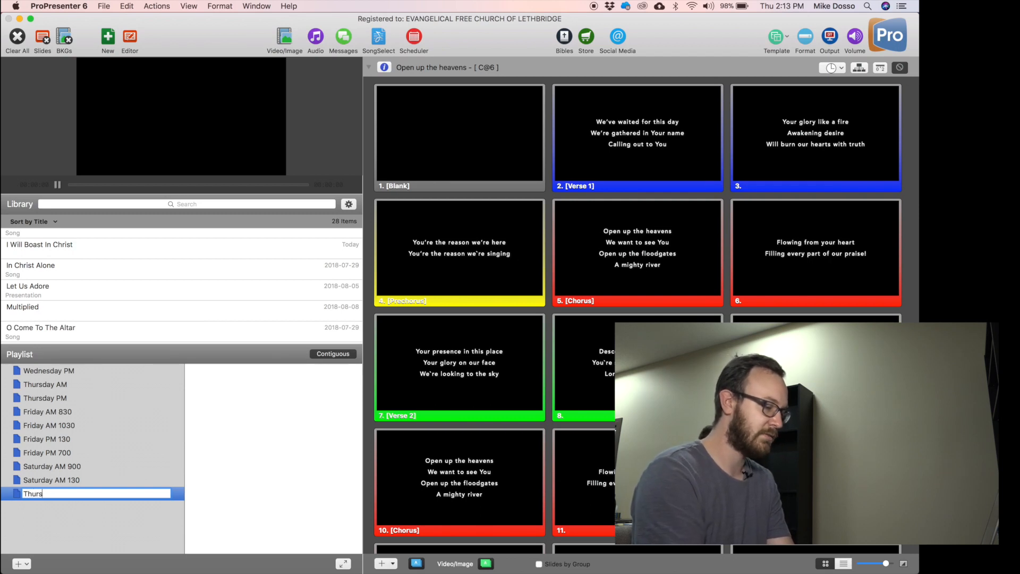
pyautogui.write('day afterrnoon')
pyautogui.press('Return')
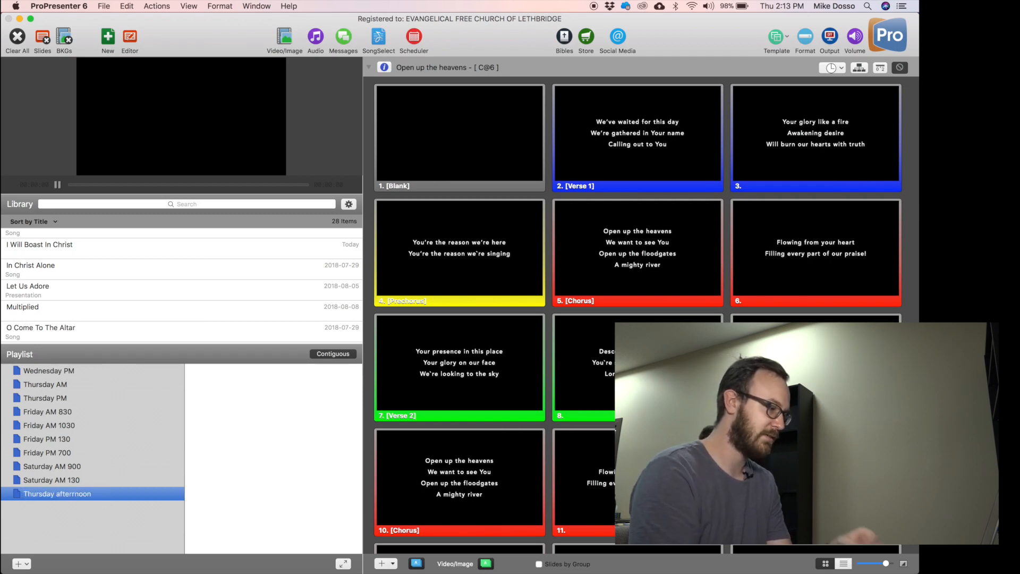
pyautogui.click(332, 443)
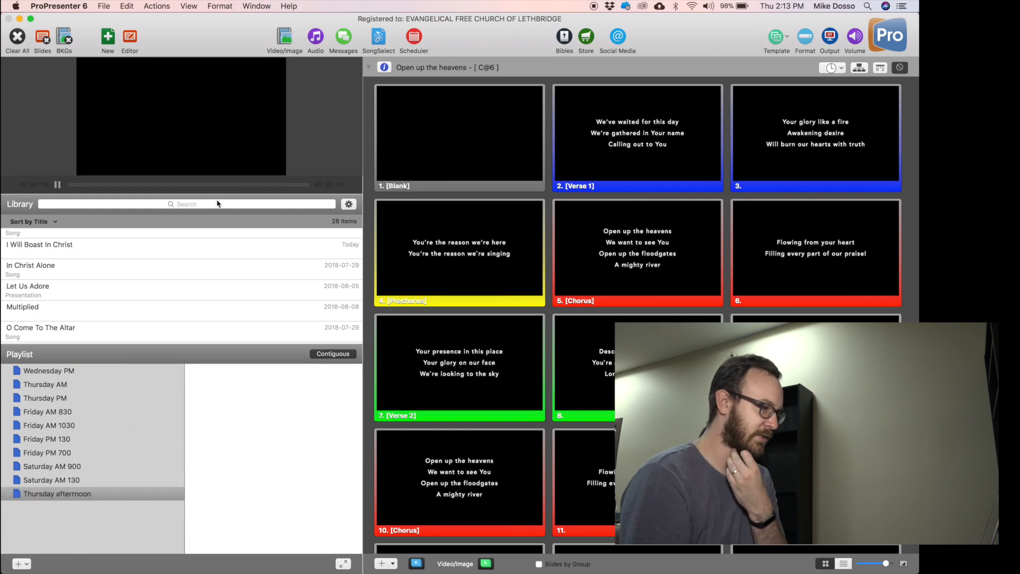
pyautogui.click(247, 212)
# Search the library for 'o come to' and drag O Come To The Altar into Thursday afternoon.
pyautogui.click(229, 211)
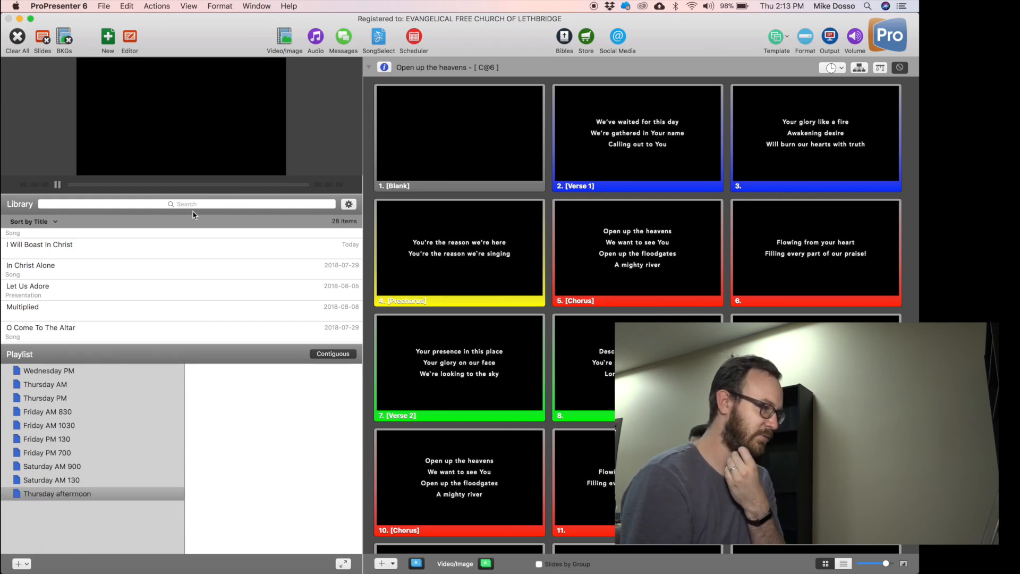
pyautogui.click(137, 207)
pyautogui.write('o com eot')
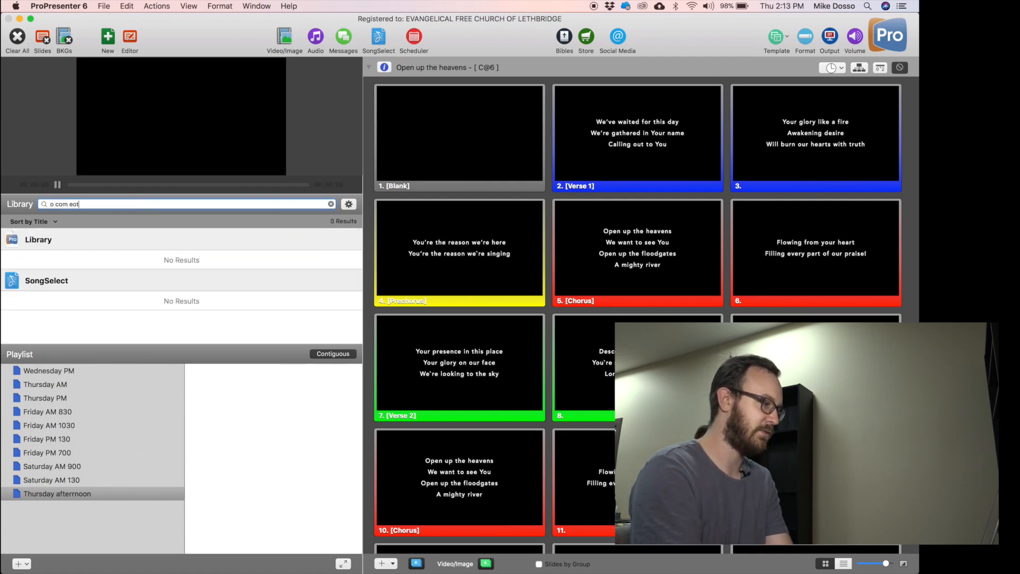
pyautogui.press('BackSpace')
pyautogui.press('BackSpace')
pyautogui.press('BackSpace')
pyautogui.press('BackSpace')
pyautogui.write('e to')
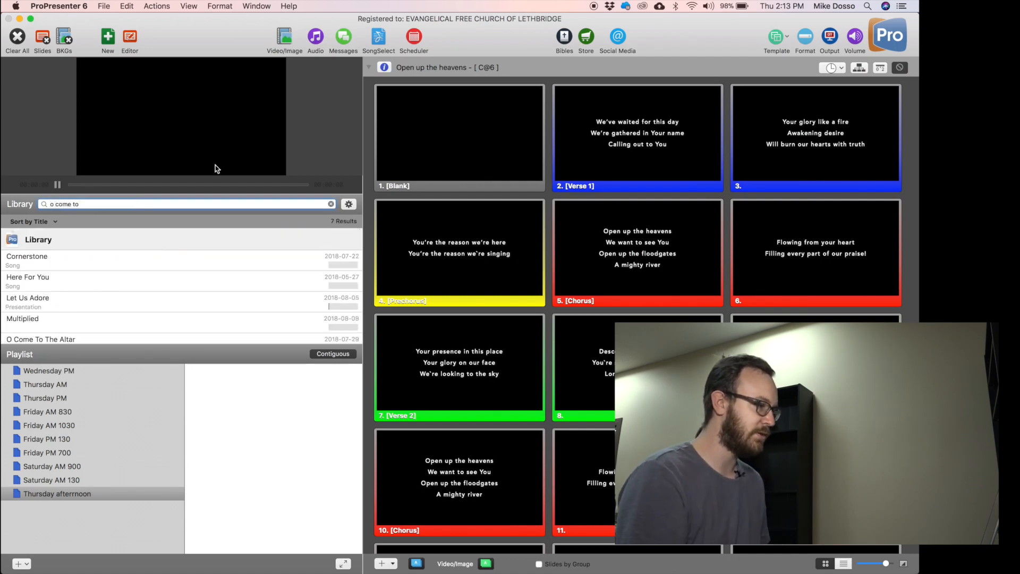
pyautogui.scroll(-2, 137, 310)
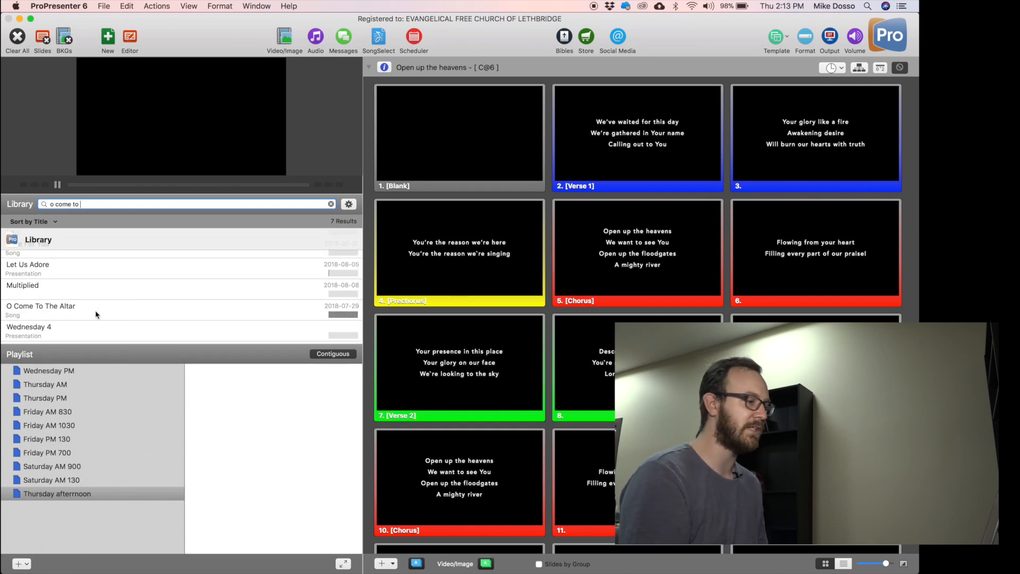
pyautogui.moveTo(62, 313); pyautogui.dragTo(285, 456)
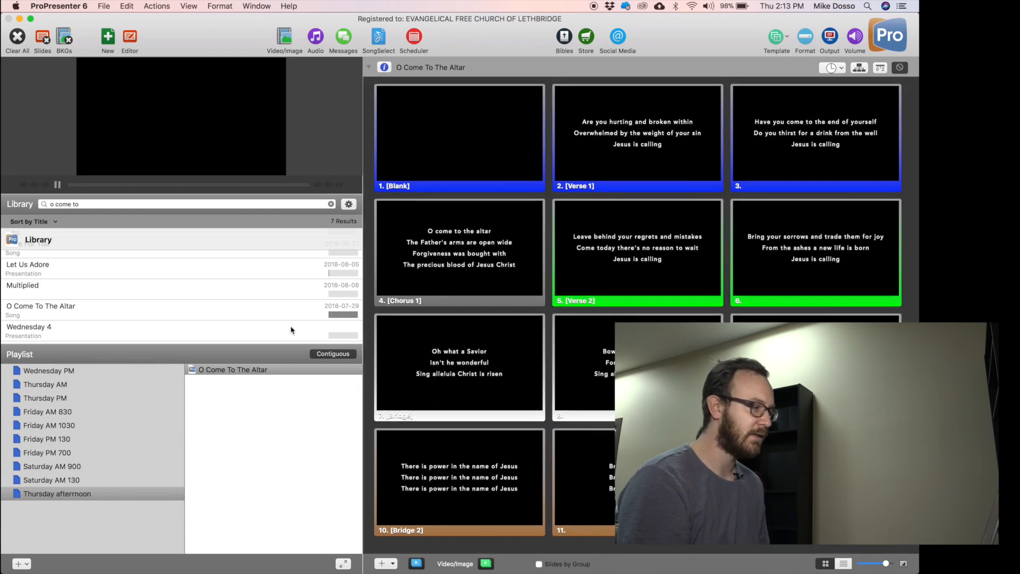
pyautogui.click(330, 204)
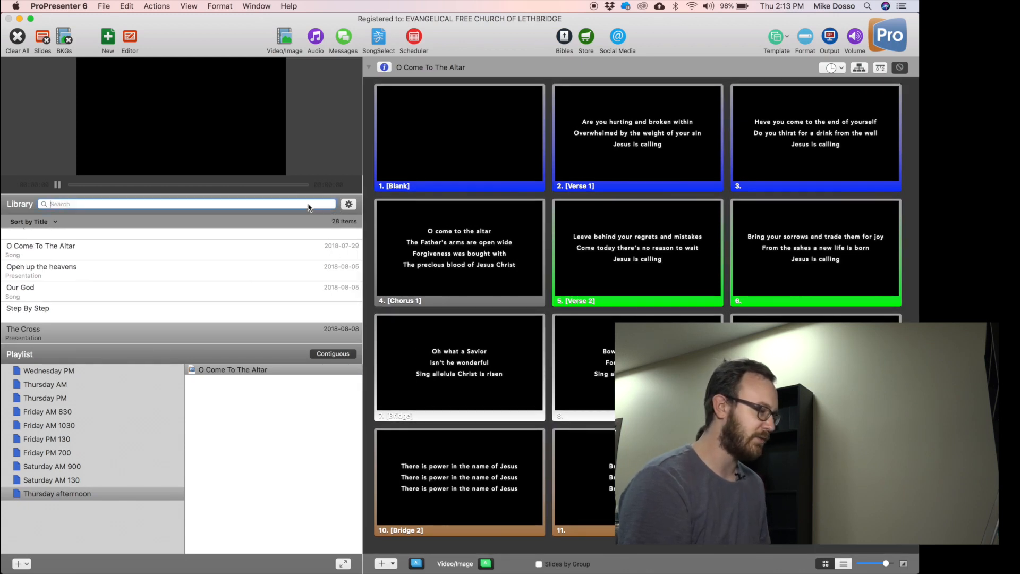
pyautogui.write('o com')
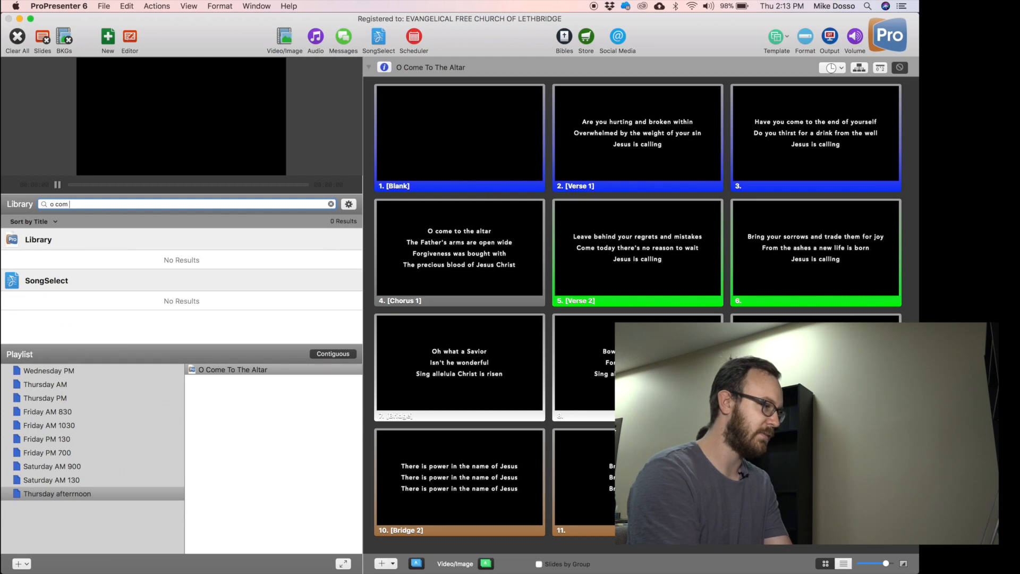
pyautogui.write('e o')
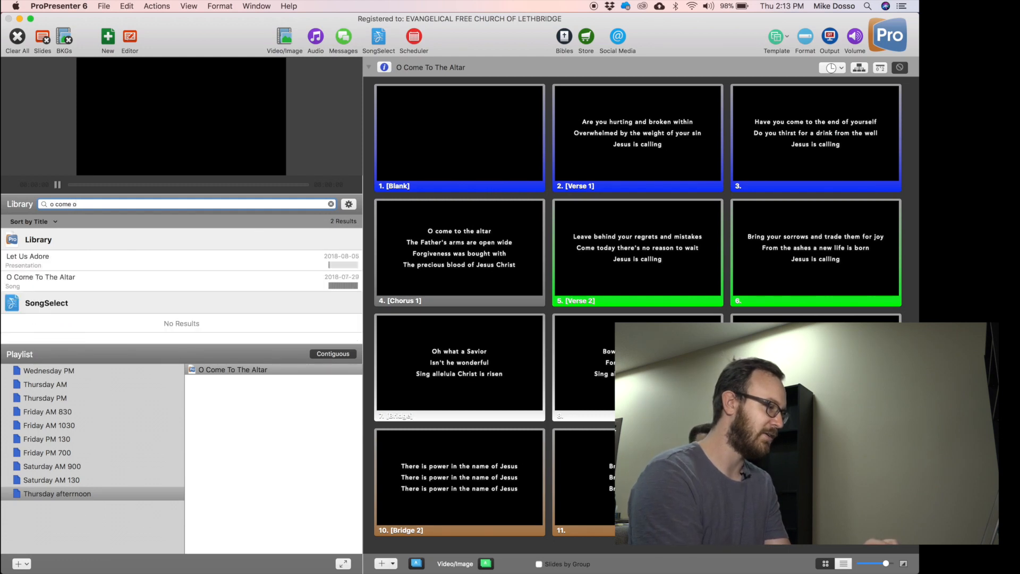
pyautogui.press('BackSpace')
pyautogui.press('BackSpace')
pyautogui.press('BackSpace')
pyautogui.press('BackSpace')
pyautogui.press('BackSpace')
pyautogui.press('BackSpace')
pyautogui.press('BackSpace')
pyautogui.press('BackSpace')
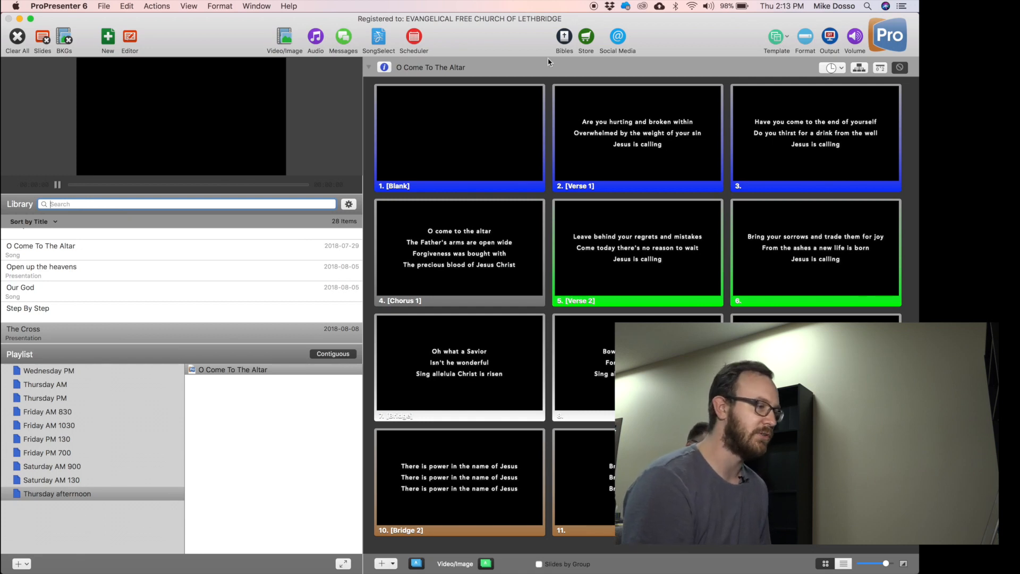
pyautogui.click(467, 245)
pyautogui.click(662, 274)
pyautogui.click(17, 36)
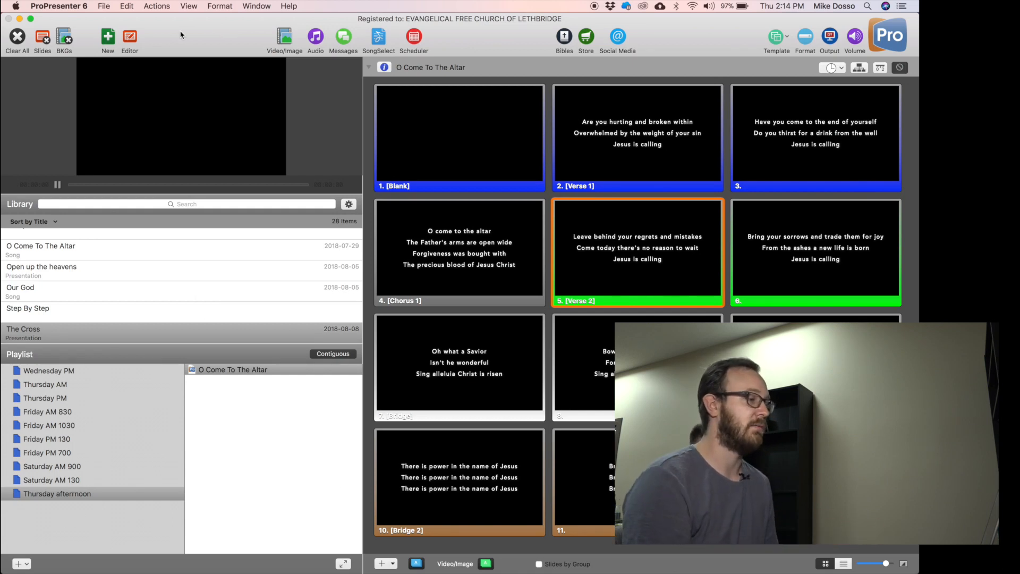
# Search SongSelect for 'o come all ye faithful'.
pyautogui.click(377, 37)
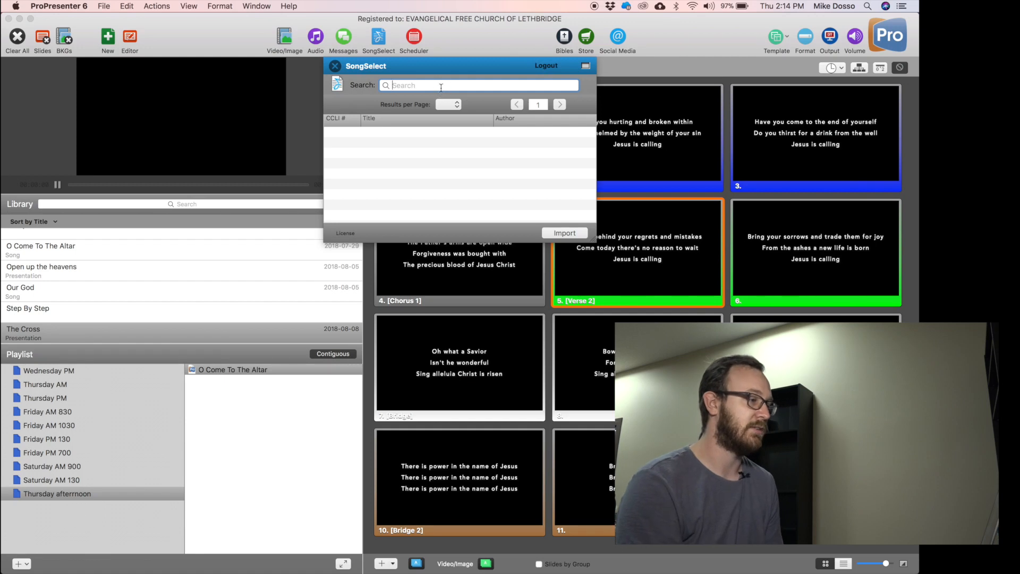
pyautogui.write('o come')
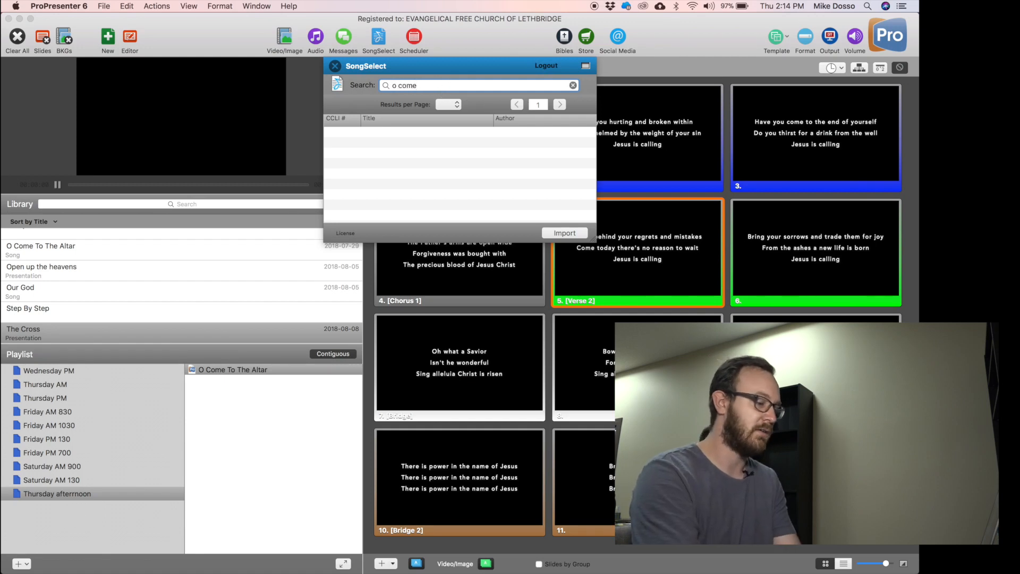
pyautogui.write(' all ye faithful')
pyautogui.press('Return')
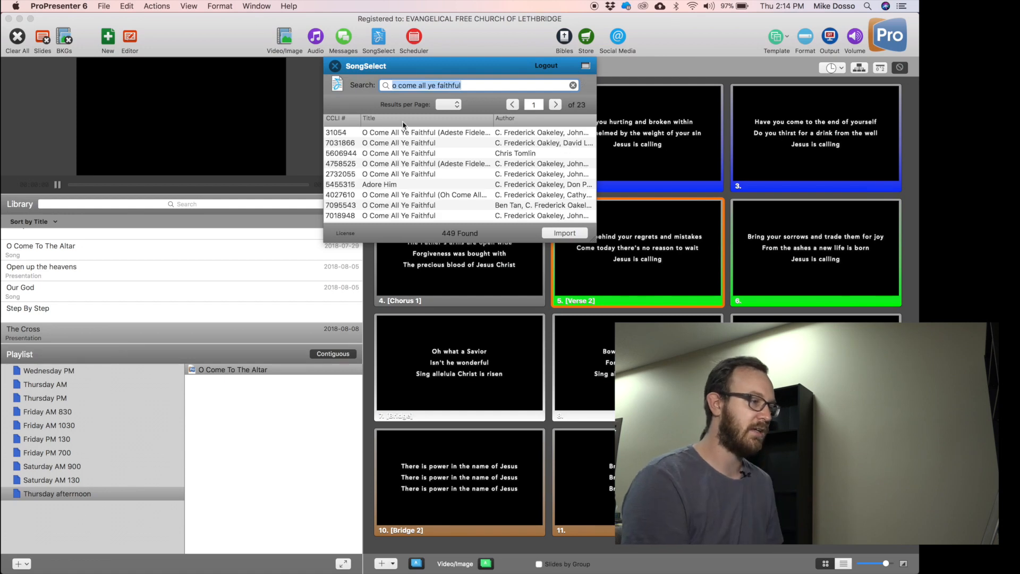
# Preview result lyrics and select the Adeste Fideles version, 31054.
pyautogui.scroll(-3, 449, 173)
pyautogui.scroll(3, 457, 160)
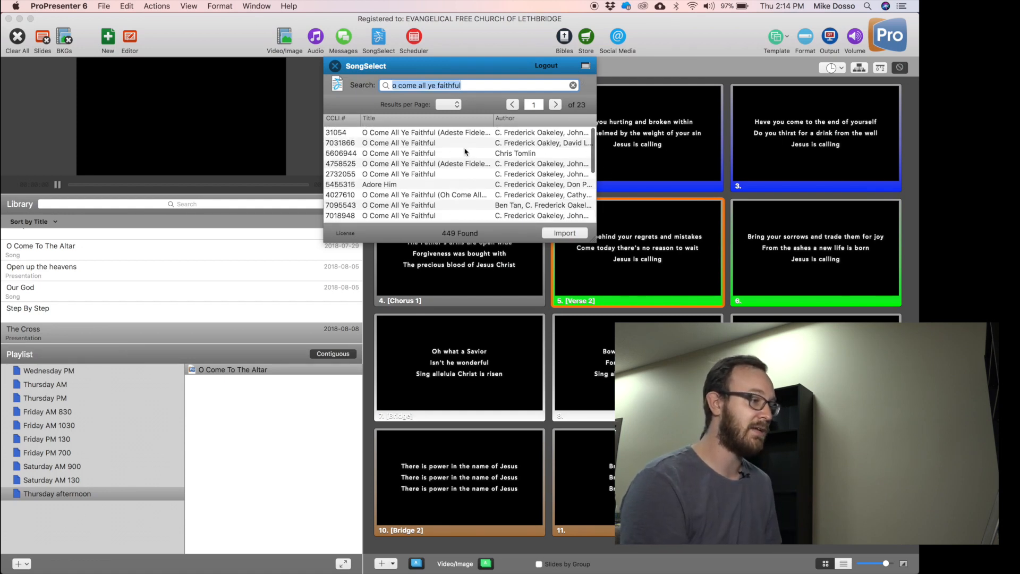
pyautogui.click(476, 134)
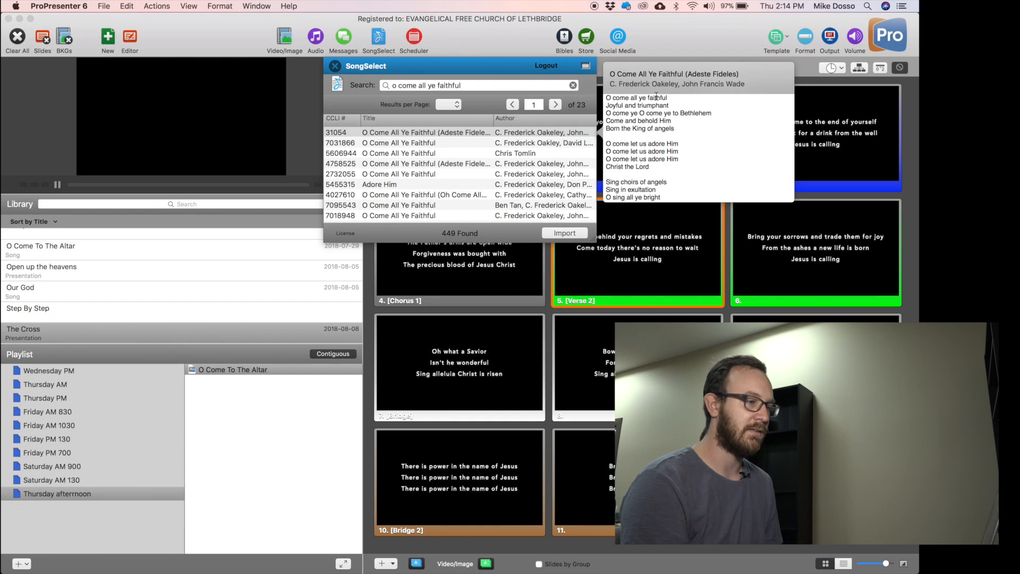
pyautogui.scroll(-5, 689, 134)
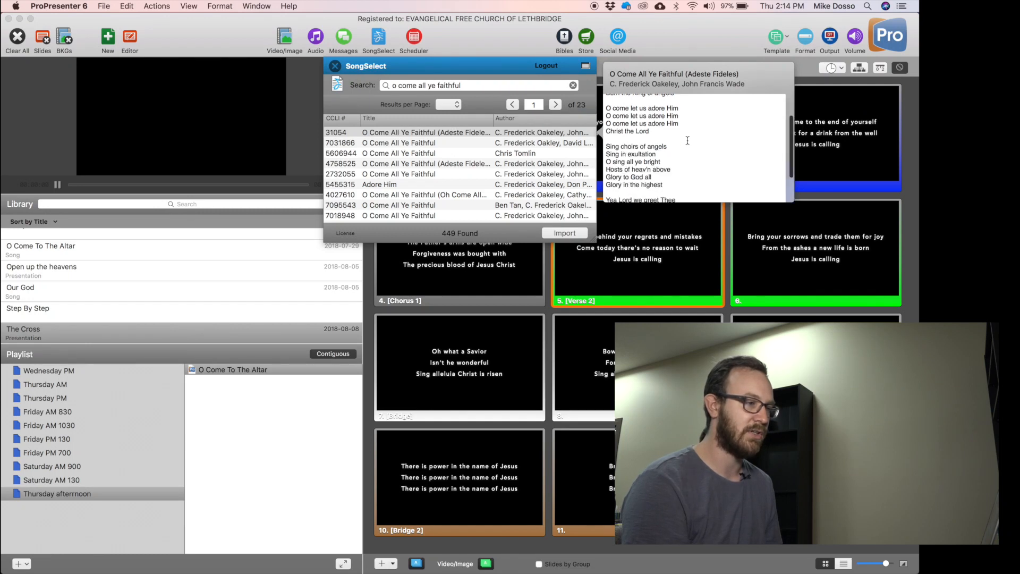
pyautogui.scroll(2, 685, 144)
pyautogui.scroll(3, 684, 144)
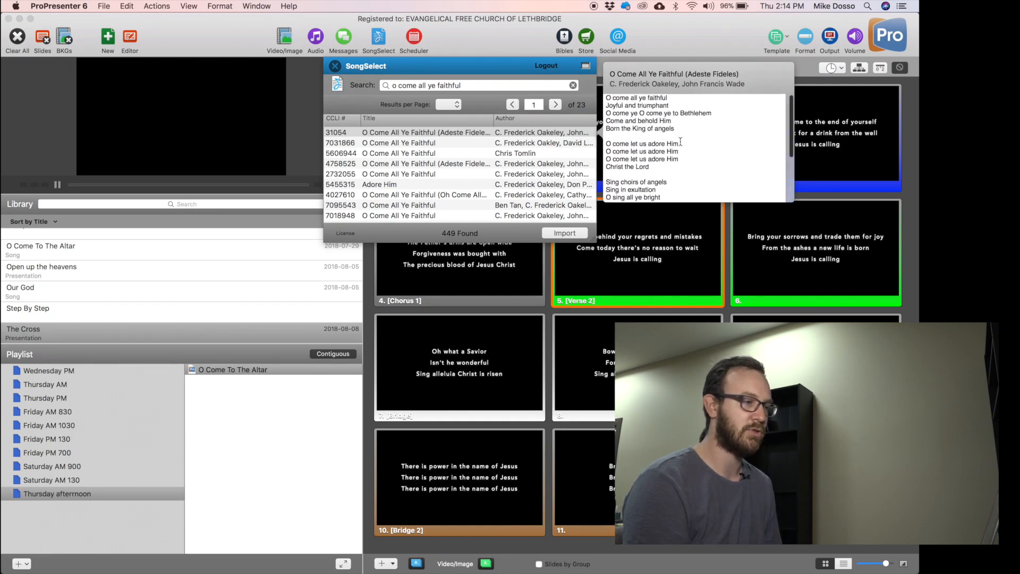
pyautogui.click(377, 133)
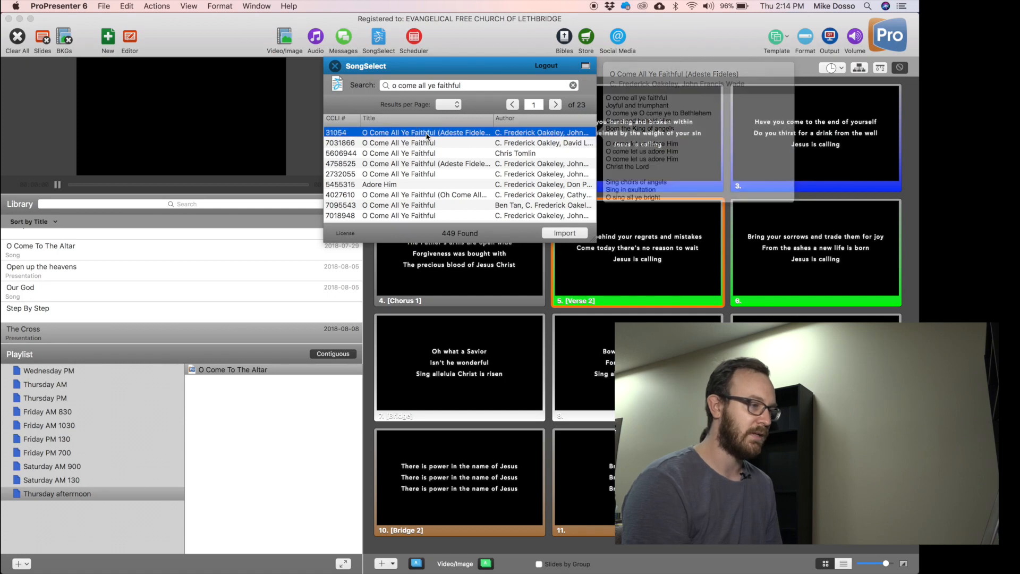
# Import Adeste Fideles with 4-line breaks per slide into the Library only.
pyautogui.click(584, 237)
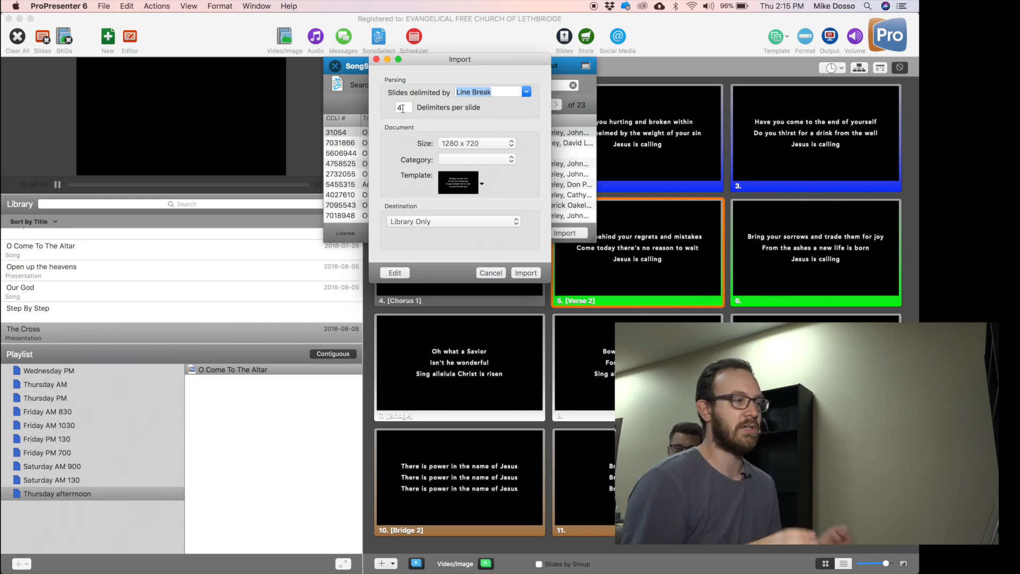
pyautogui.click(425, 222)
pyautogui.click(533, 225)
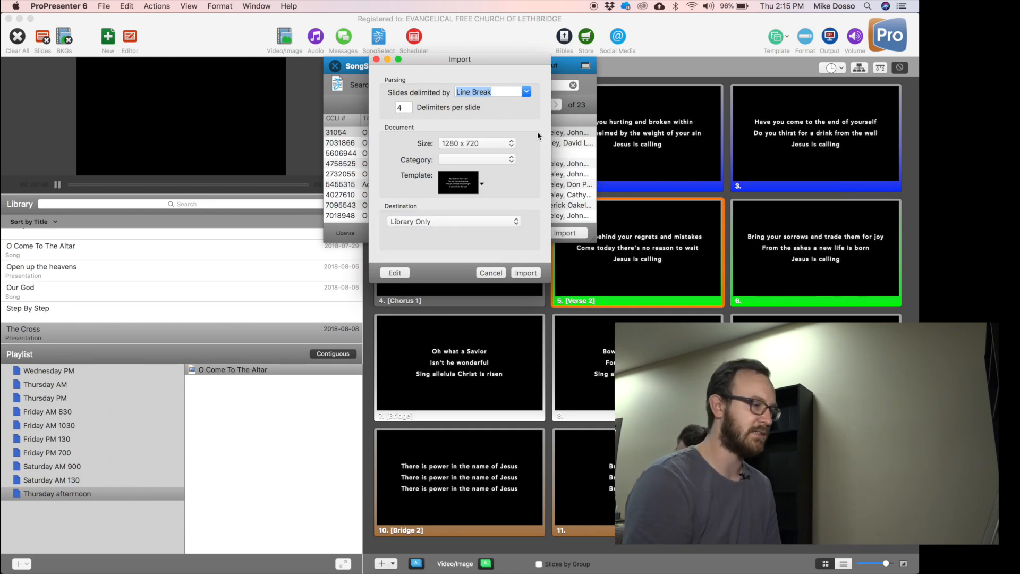
pyautogui.click(527, 275)
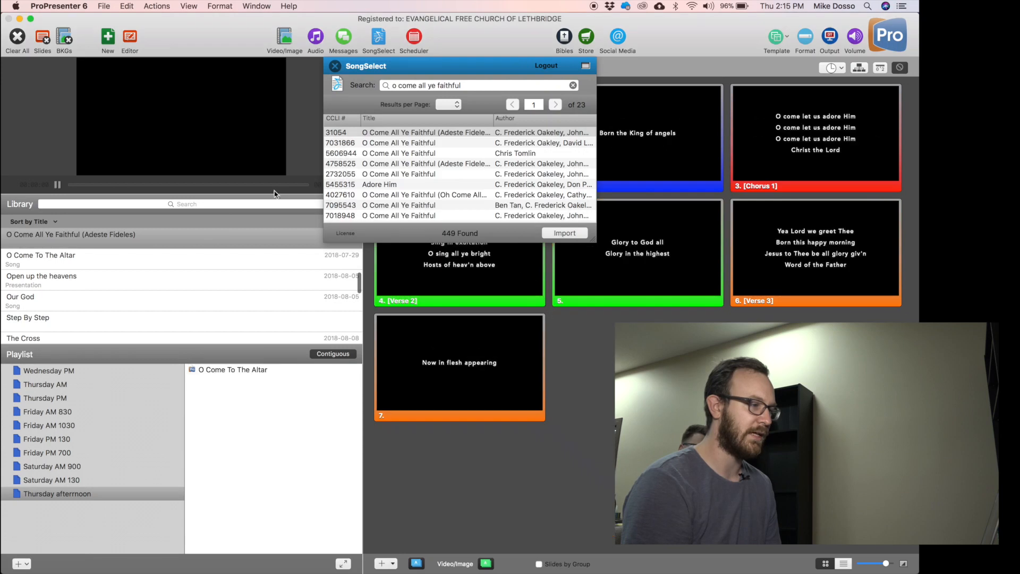
# Close SongSelect and drag O Come All Ye Faithful into the playlist below O Come To The Altar.
pyautogui.click(334, 65)
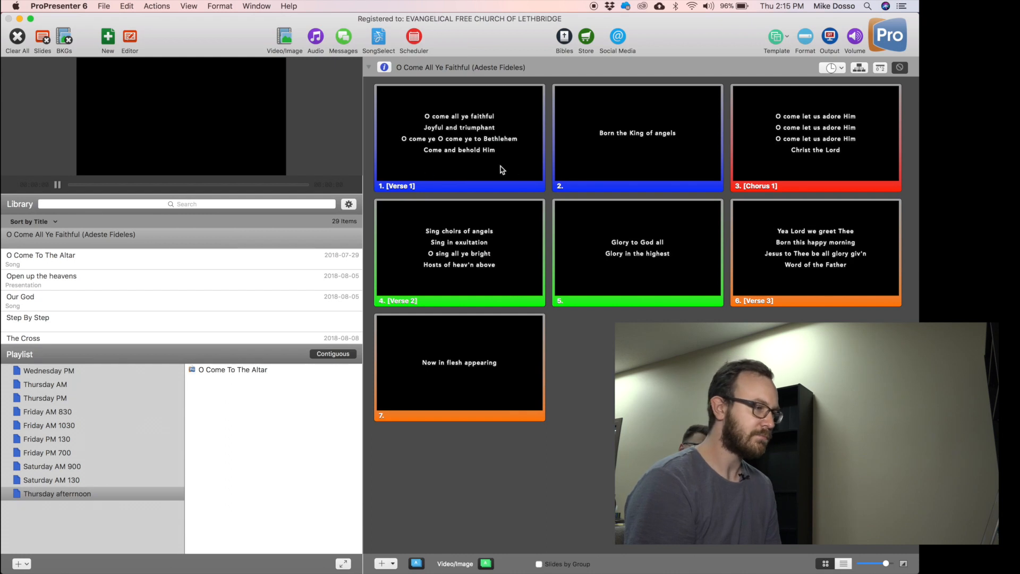
pyautogui.moveTo(53, 234); pyautogui.dragTo(242, 465)
pyautogui.click(281, 382)
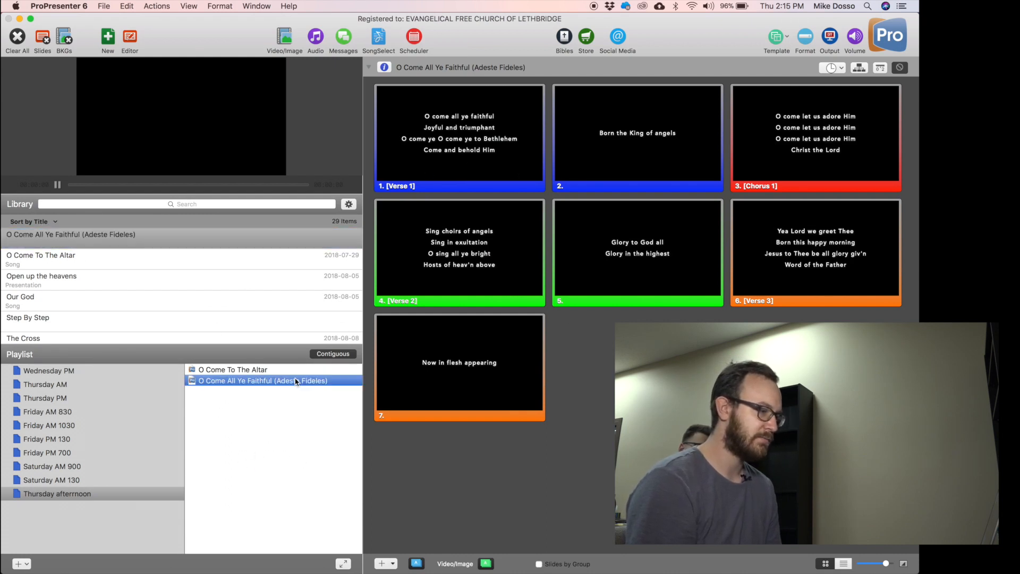
pyautogui.click(263, 370)
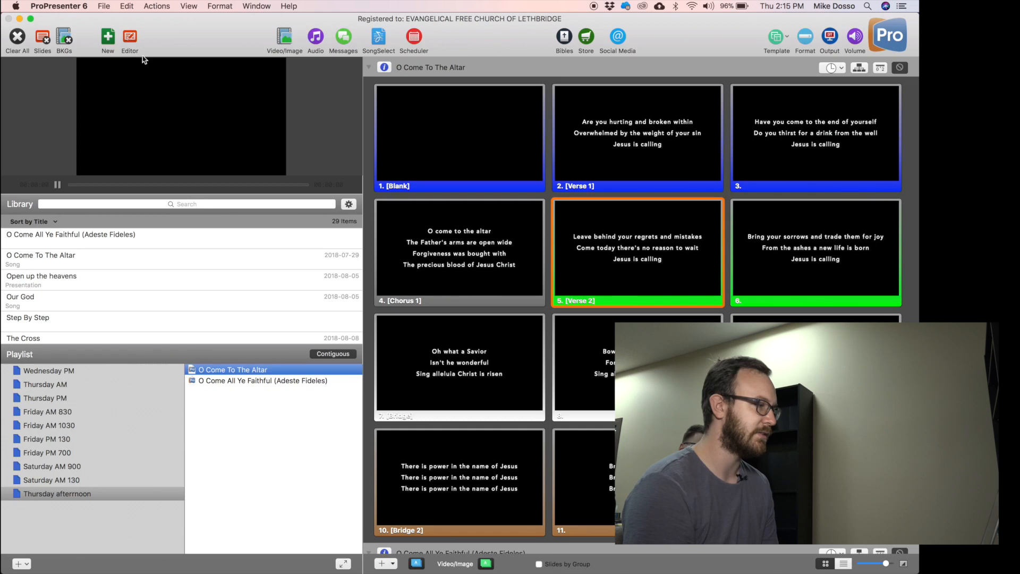
# Create a blank presentation named 'sermon' and add it to the Thursday afternoon playlist.
pyautogui.click(108, 38)
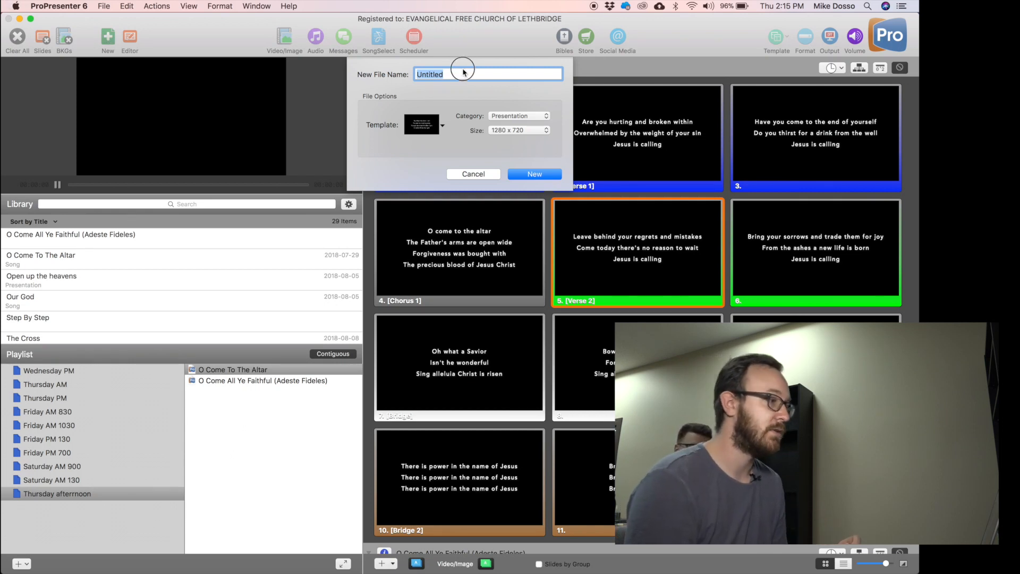
pyautogui.write('sermon')
pyautogui.click(552, 175)
pyautogui.moveTo(25, 317); pyautogui.dragTo(227, 422)
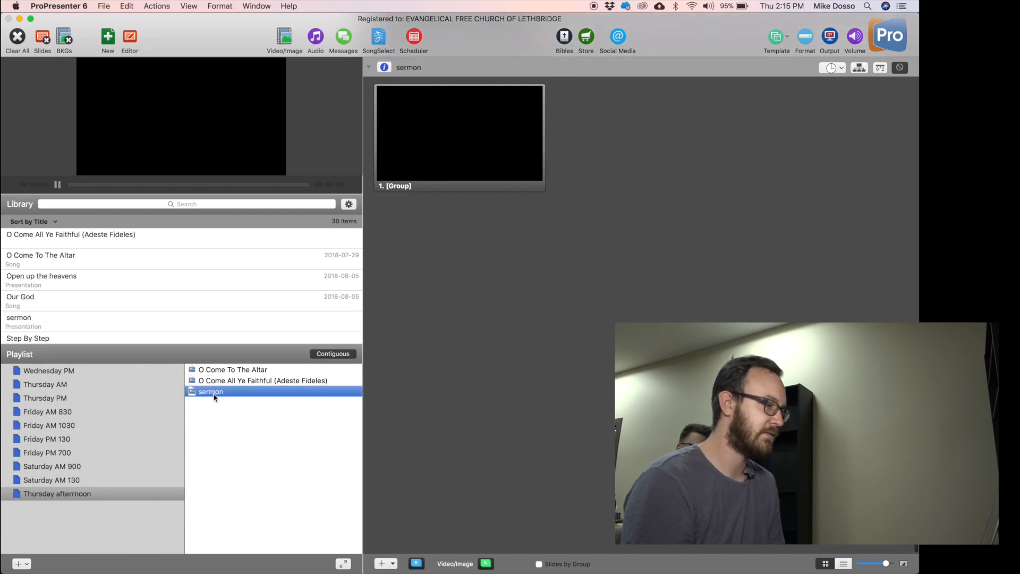
pyautogui.click(468, 157)
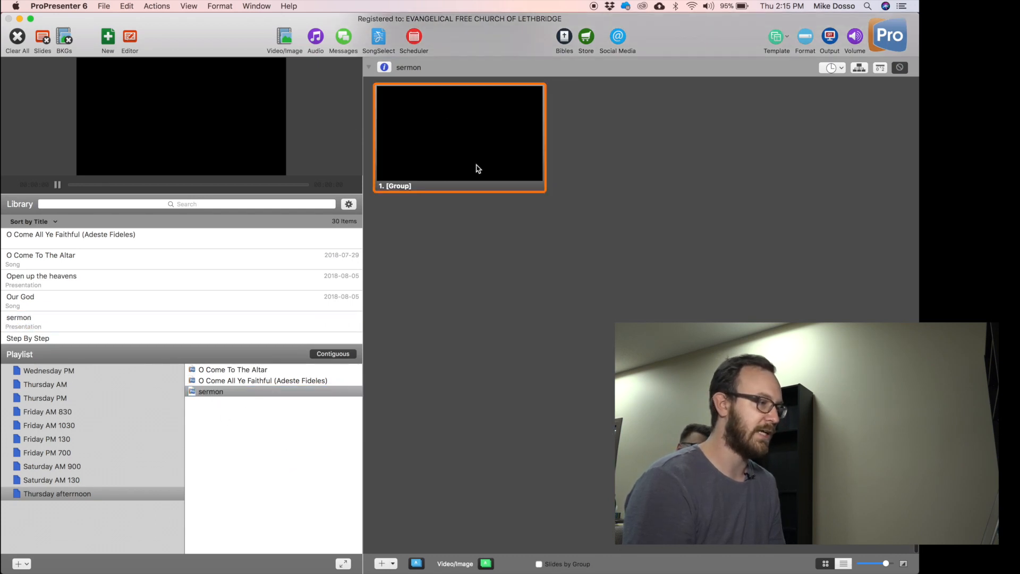
# Switch to PowerPoint and view slides 1 and 2 of Presentation1.
pyautogui.moveTo(508, 568)
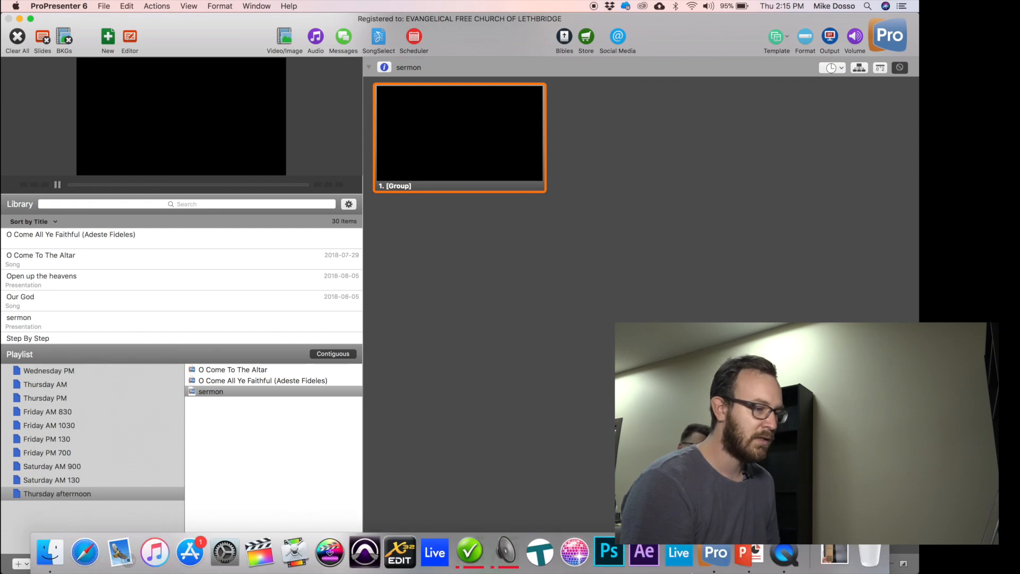
pyautogui.click(743, 557)
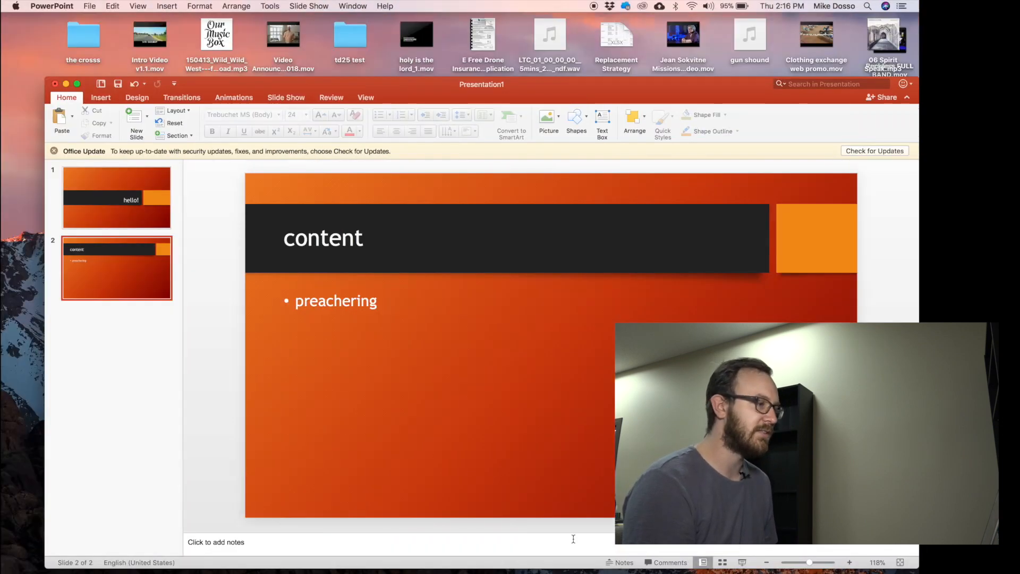
pyautogui.click(117, 187)
pyautogui.click(128, 258)
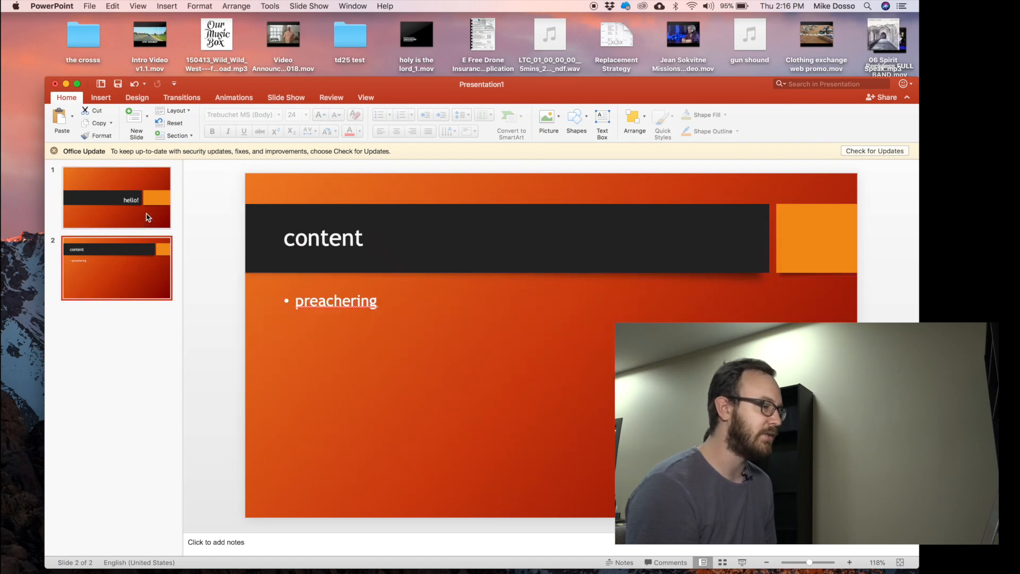
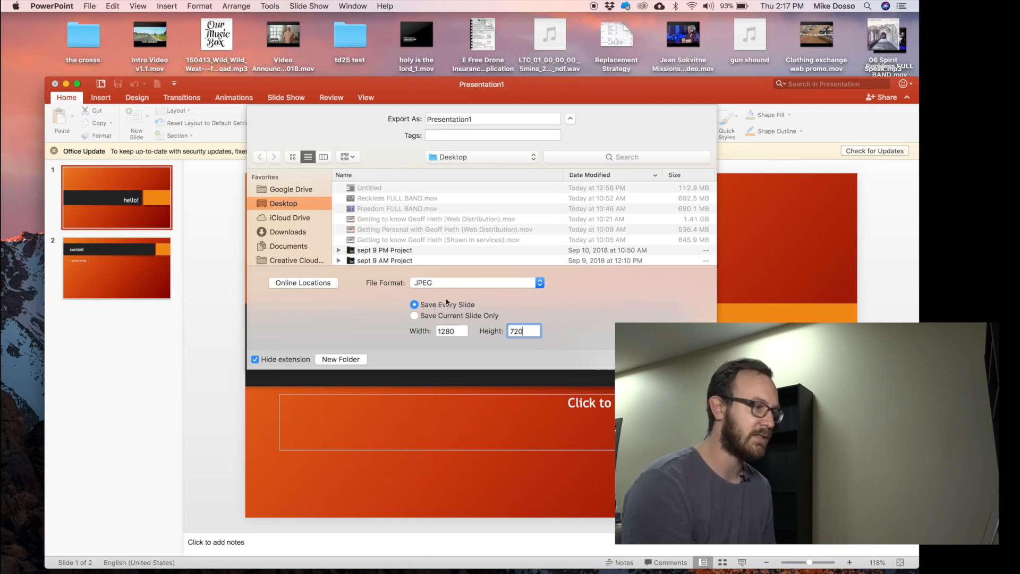
# Export every slide as a 1280×720 JPEG named 'sermon' into a Desktop folder.
pyautogui.doubleClick(485, 118)
pyautogui.write('sermon')
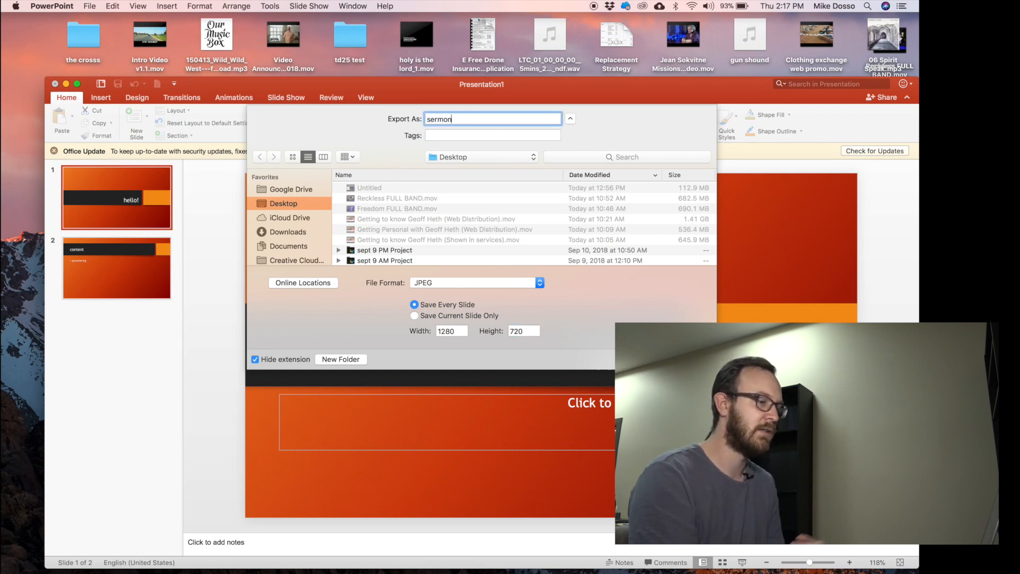
pyautogui.press('Return')
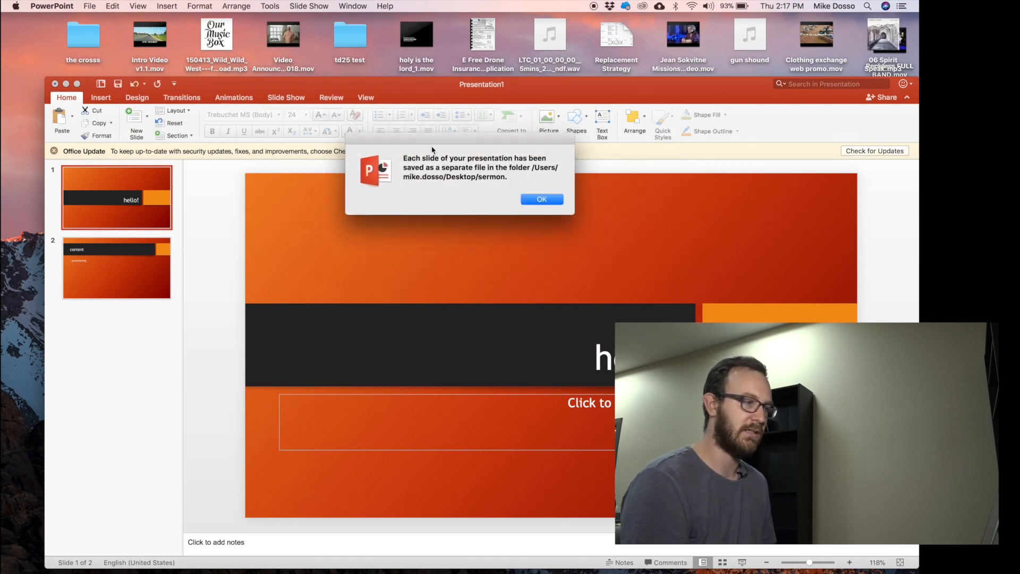
pyautogui.click(541, 200)
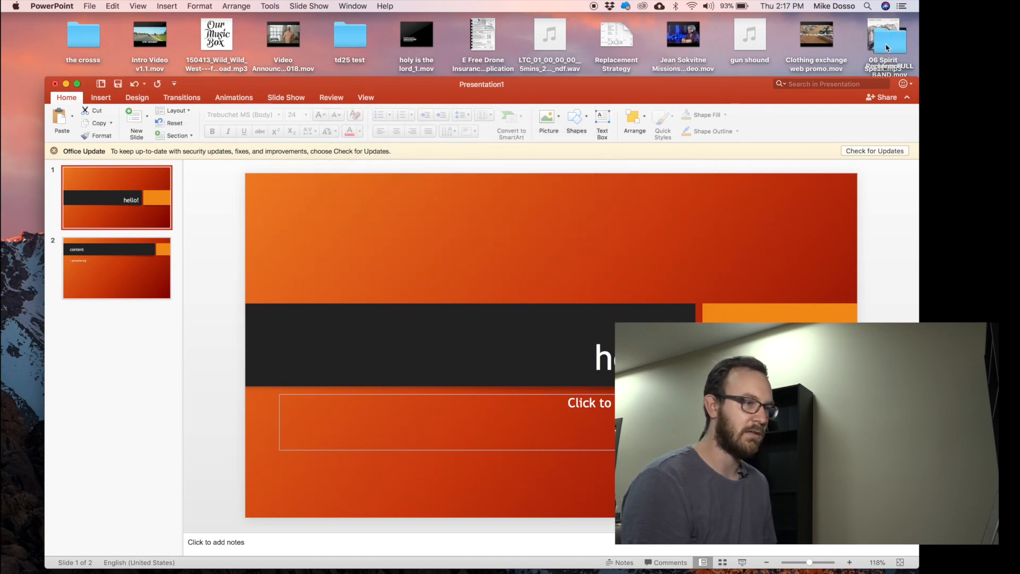
# Open the sermon folder on the Desktop alongside ProPresenter's sermon presentation.
pyautogui.moveTo(894, 49); pyautogui.dragTo(31, 51)
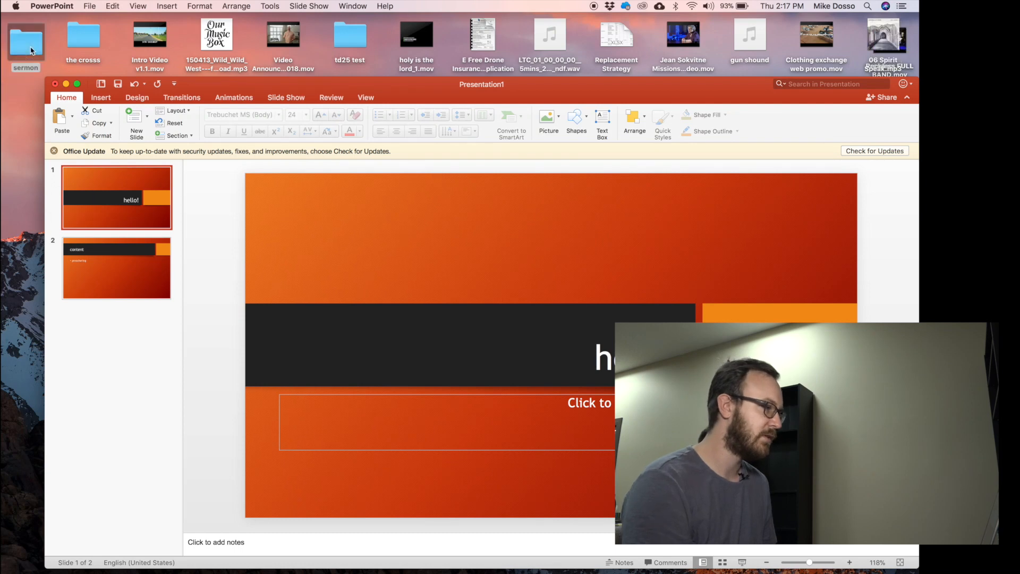
pyautogui.doubleClick(31, 51)
pyautogui.click(453, 290)
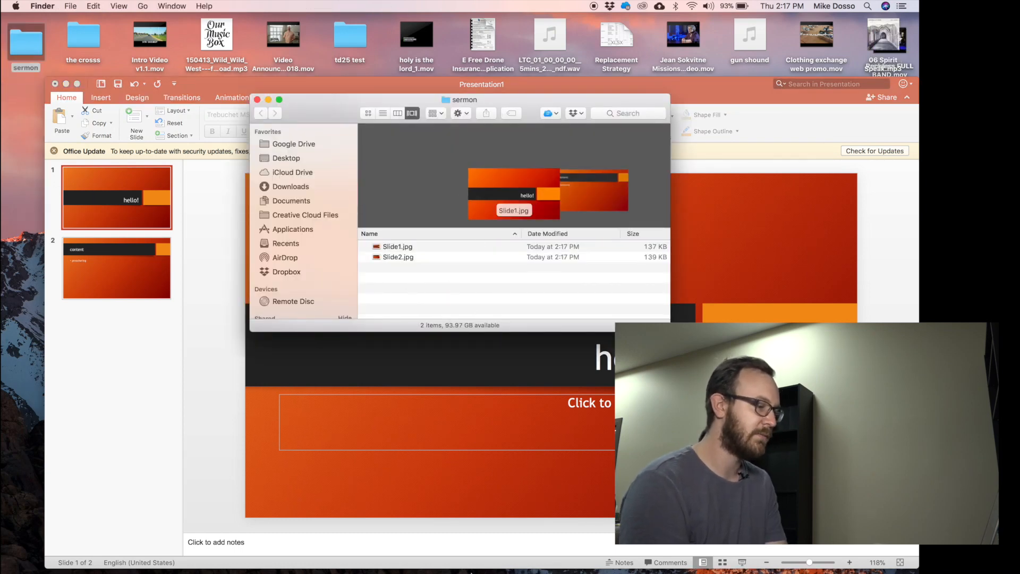
pyautogui.moveTo(470, 572)
pyautogui.click(716, 552)
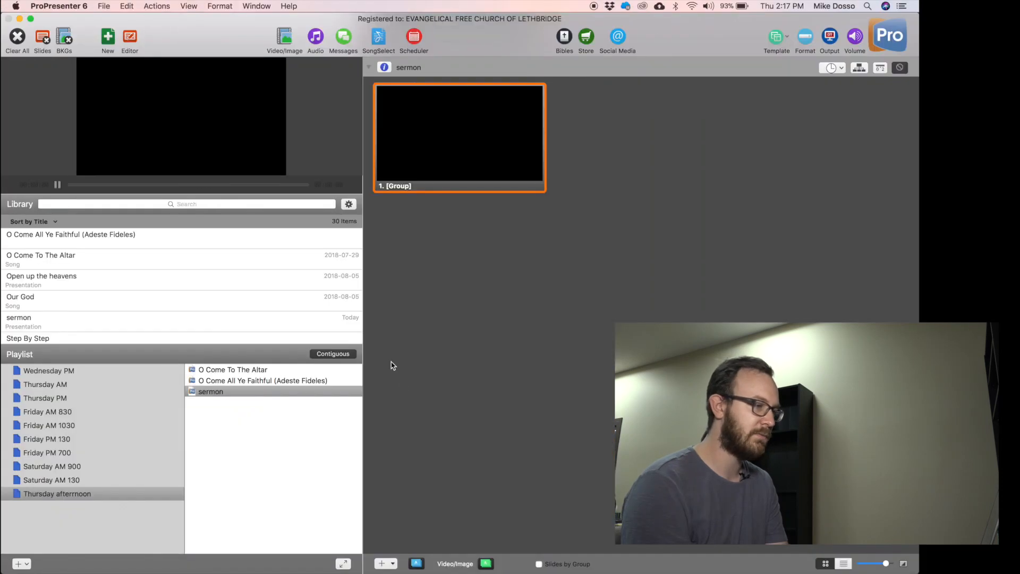
pyautogui.click(46, 567)
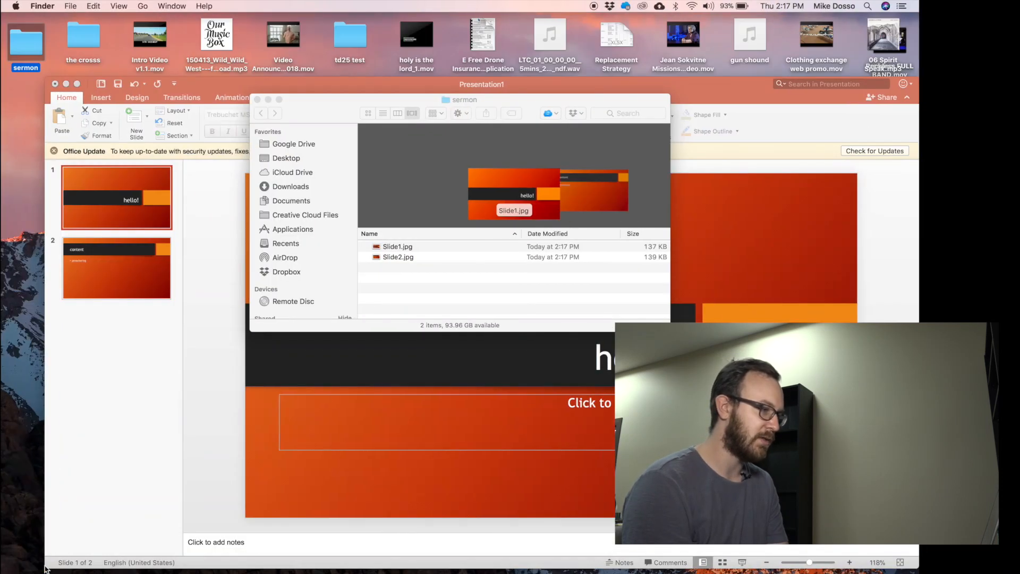
# Move the sermon Finder window onto ProPresenter's desktop.
pyautogui.hotkey('ctrl', 'Up')
pyautogui.moveTo(777, 130); pyautogui.dragTo(366, 39)
pyautogui.click(365, 40)
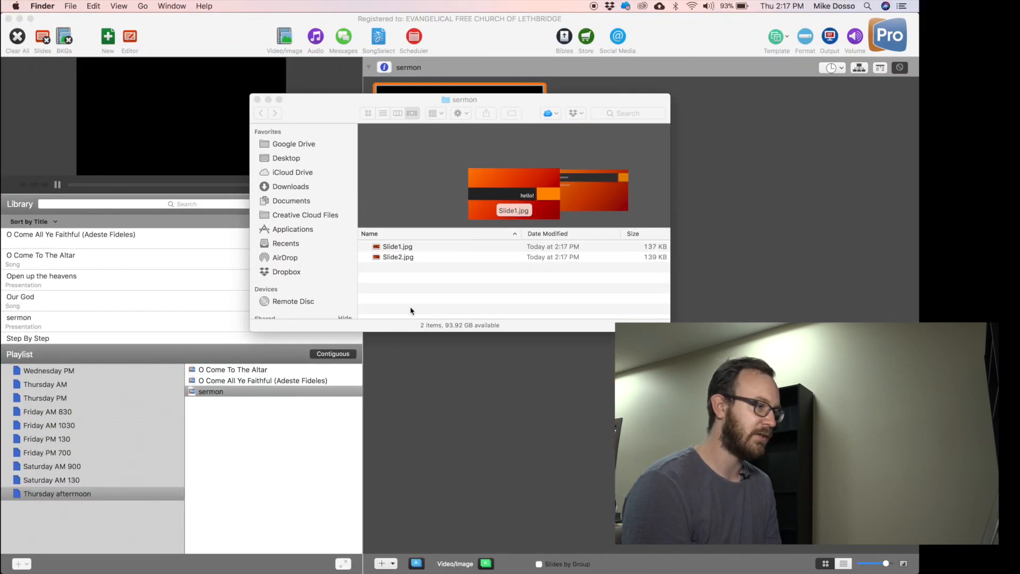
pyautogui.click(335, 123)
pyautogui.moveTo(330, 108); pyautogui.dragTo(415, 320)
# Drag Slide1.jpg and Slide2.jpg into the sermon presentation and preview them on output.
pyautogui.moveTo(483, 478); pyautogui.dragTo(818, 141)
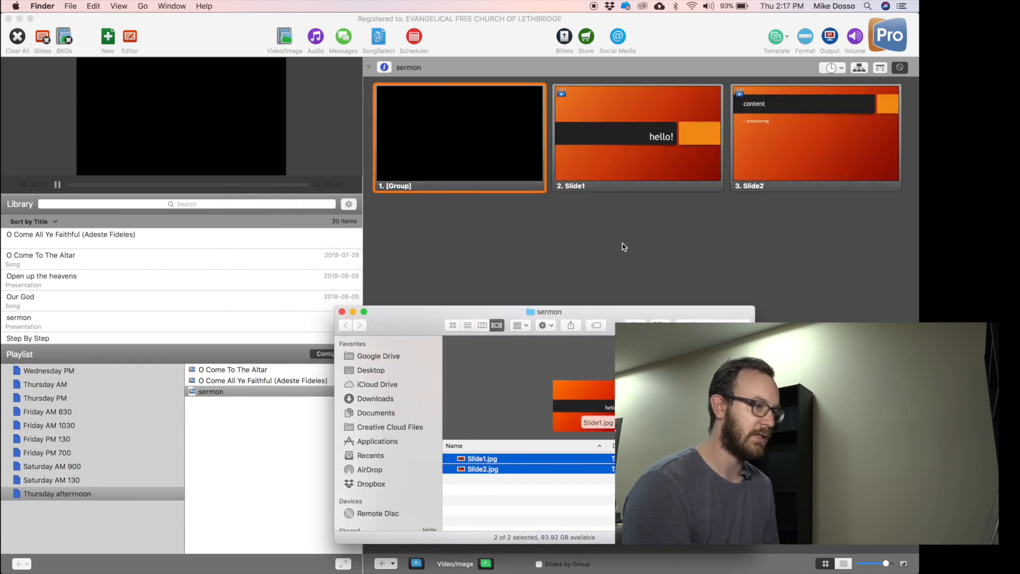
pyautogui.click(647, 239)
pyautogui.click(680, 130)
pyautogui.press('Right')
pyautogui.click(660, 136)
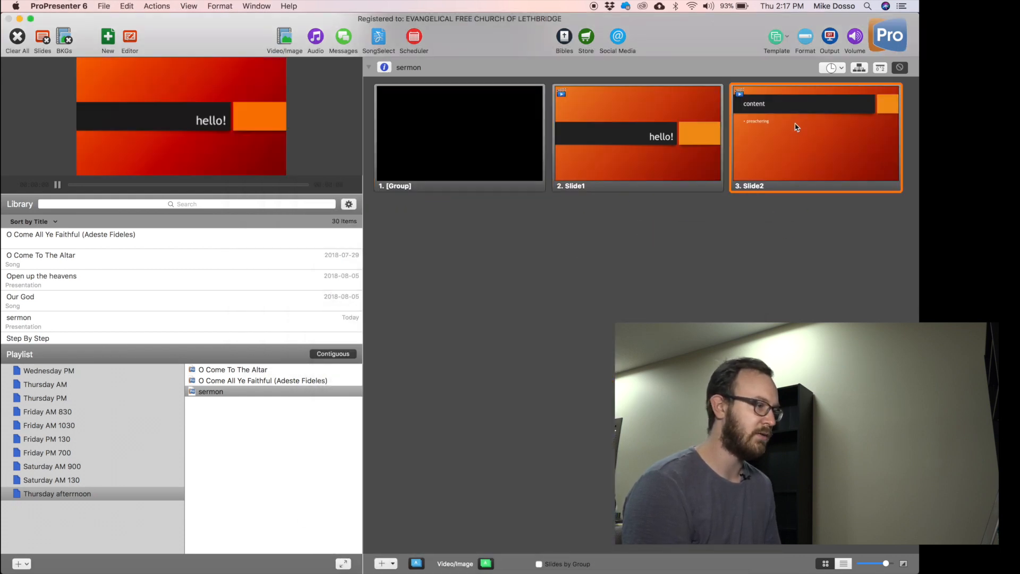
pyautogui.rightClick(489, 186)
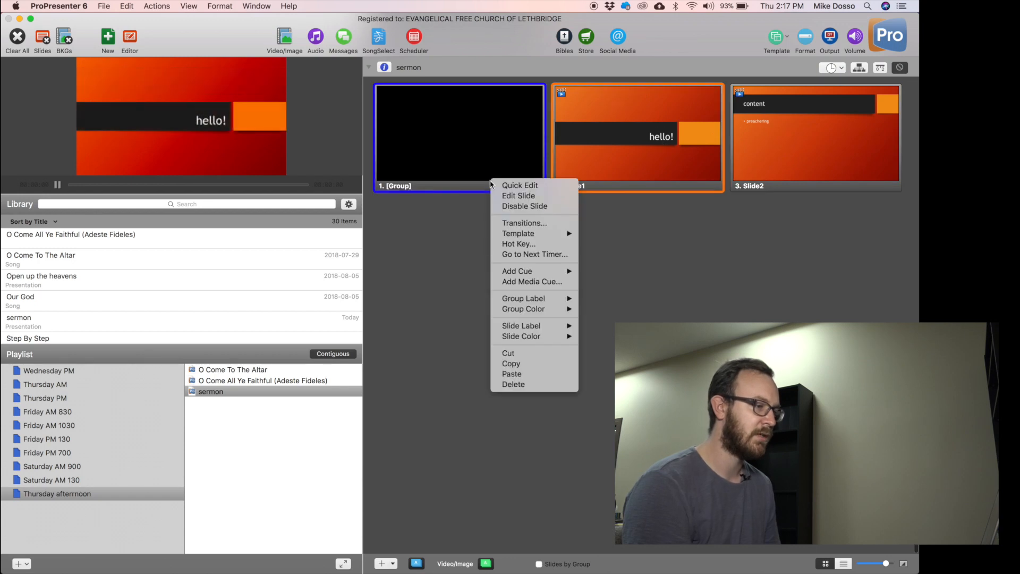
# Delete the empty black group slide and put Slide2's content image on output.
pyautogui.click(510, 387)
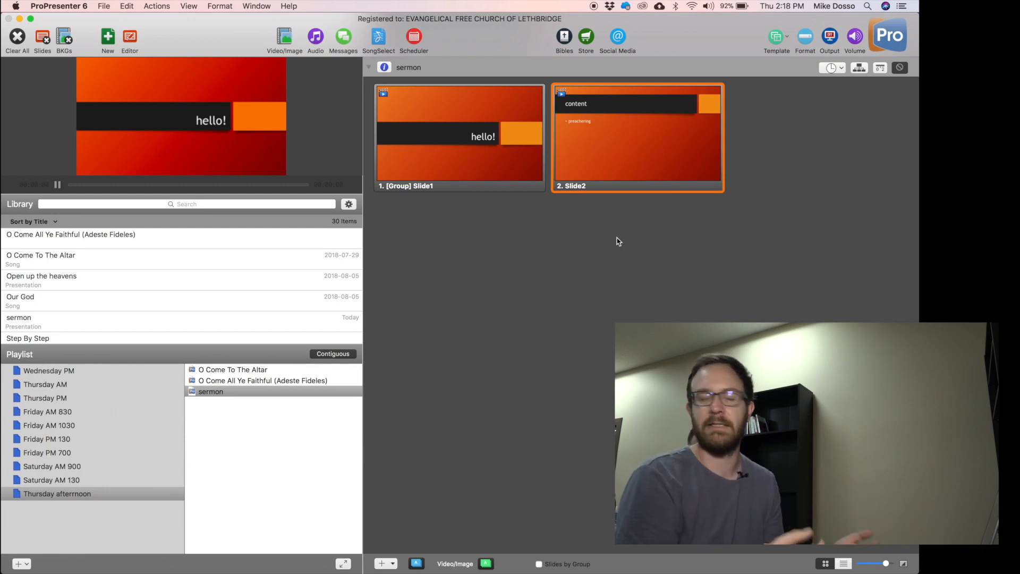
pyautogui.click(498, 154)
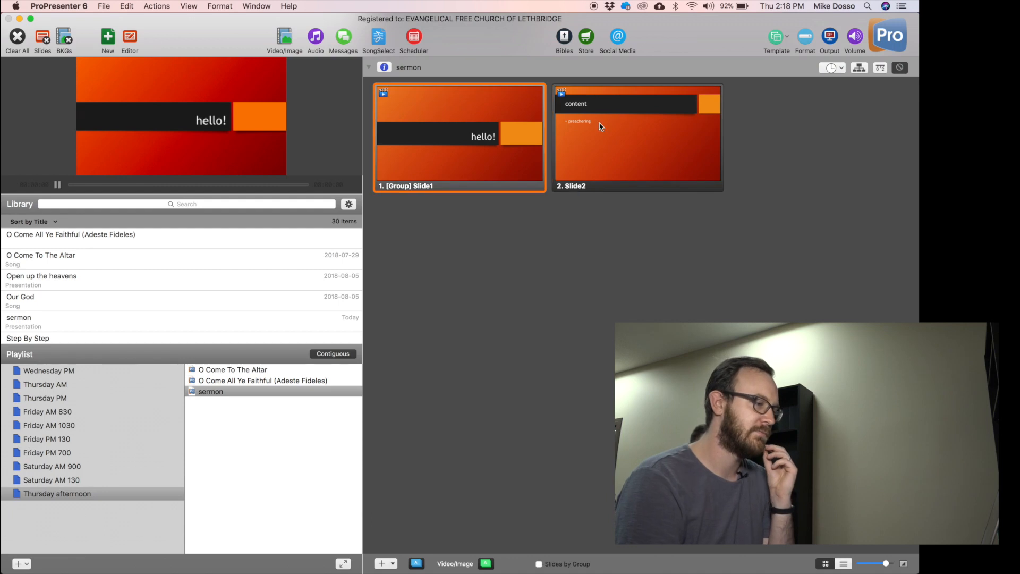
pyautogui.click(614, 156)
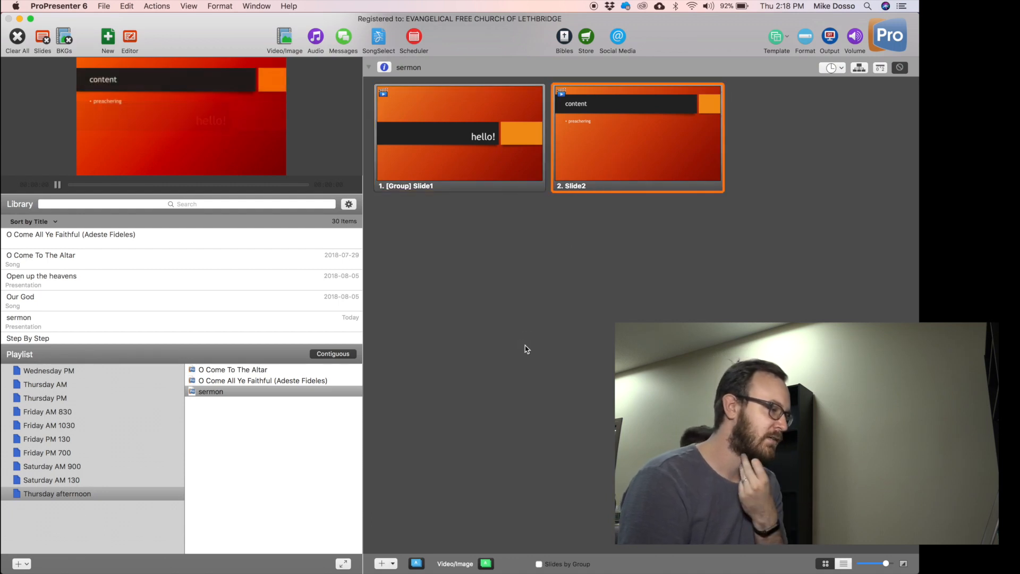
pyautogui.click(295, 440)
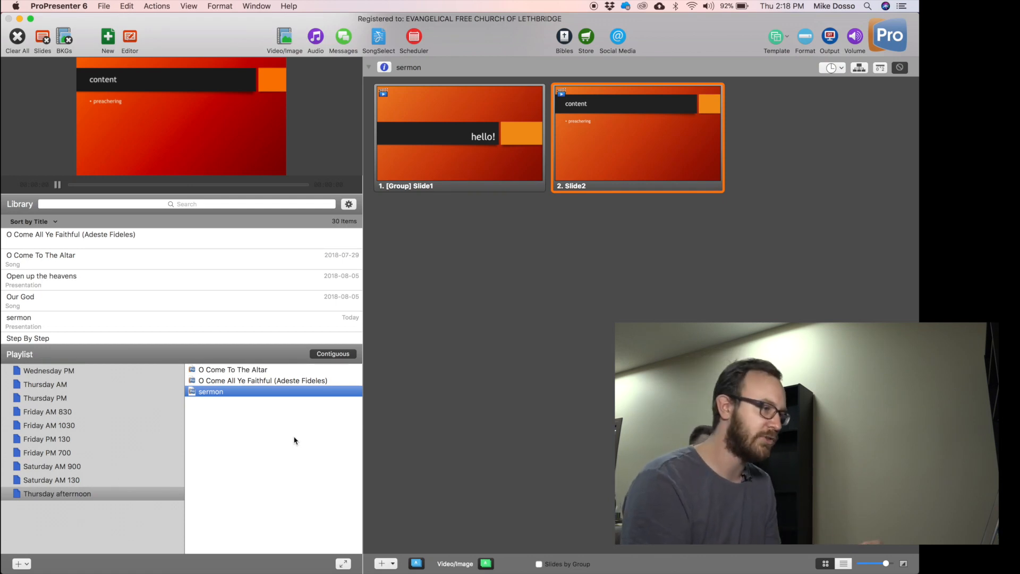
# Browse O Come To The Altar's slides, then jump the grid to O Come All Ye Faithful (Adeste Fideles).
pyautogui.click(238, 379)
pyautogui.click(226, 370)
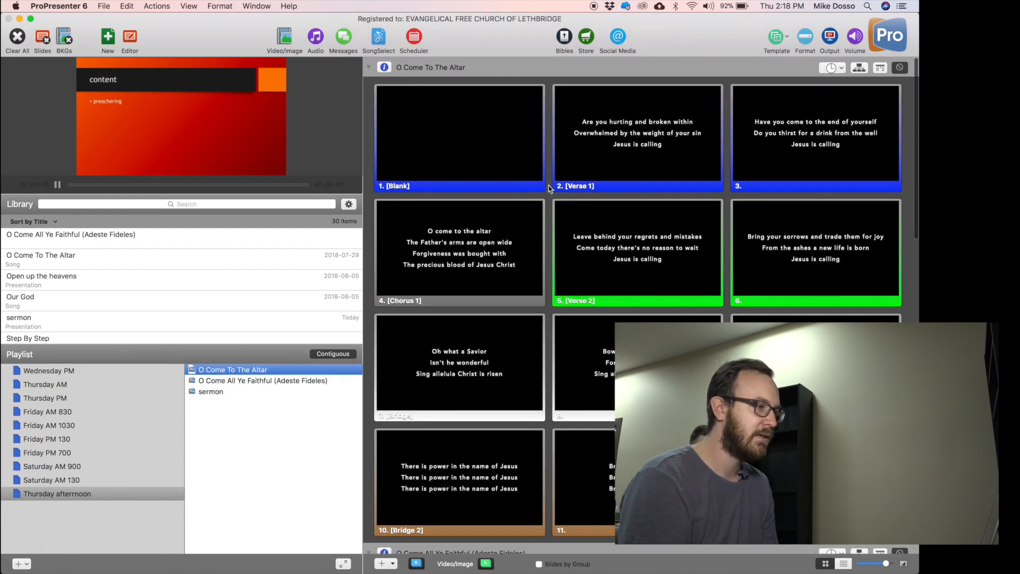
pyautogui.scroll(-3, 527, 402)
pyautogui.scroll(3, 685, 319)
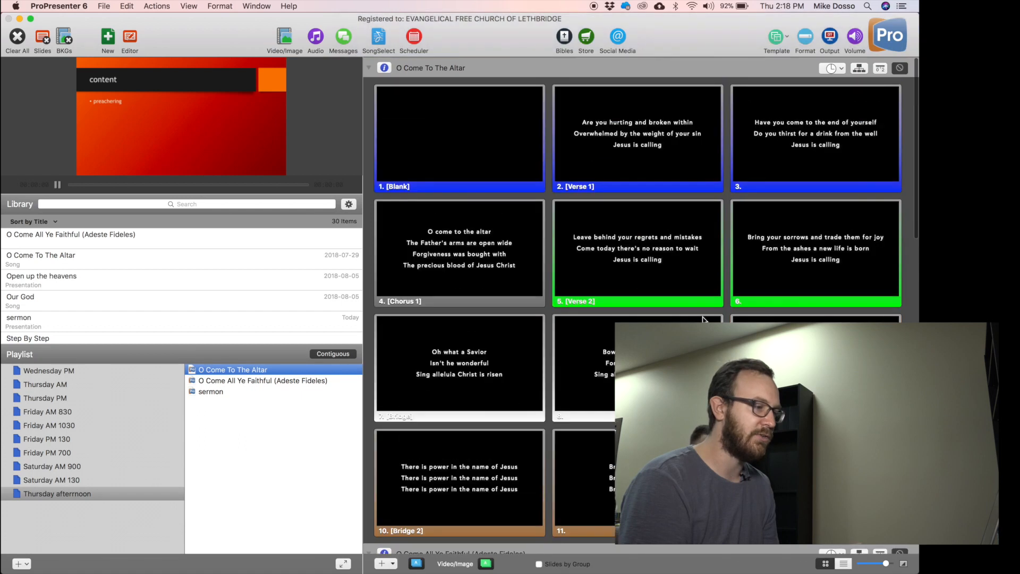
pyautogui.scroll(-2, 613, 235)
pyautogui.scroll(3, 531, 218)
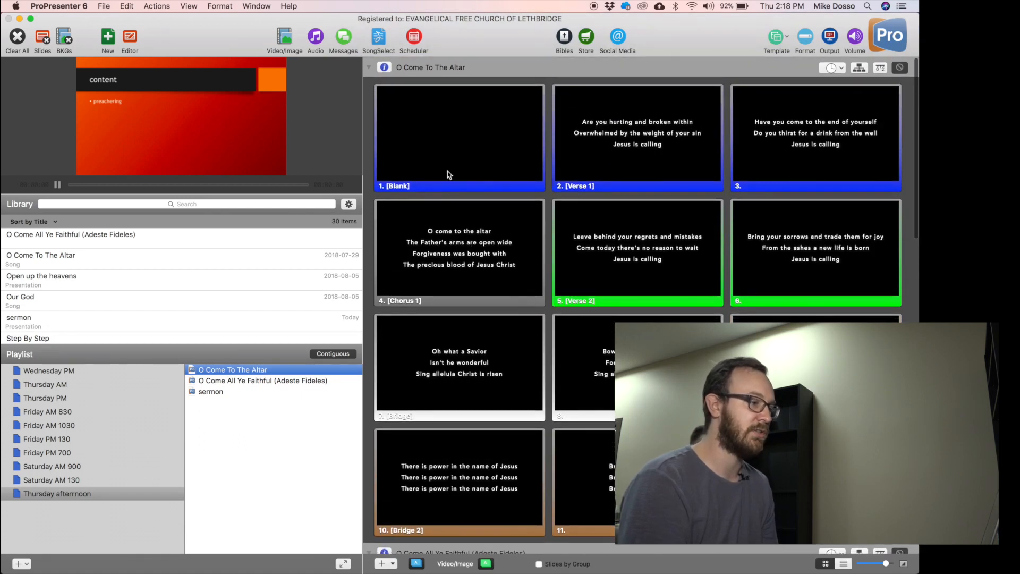
pyautogui.scroll(-10, 640, 308)
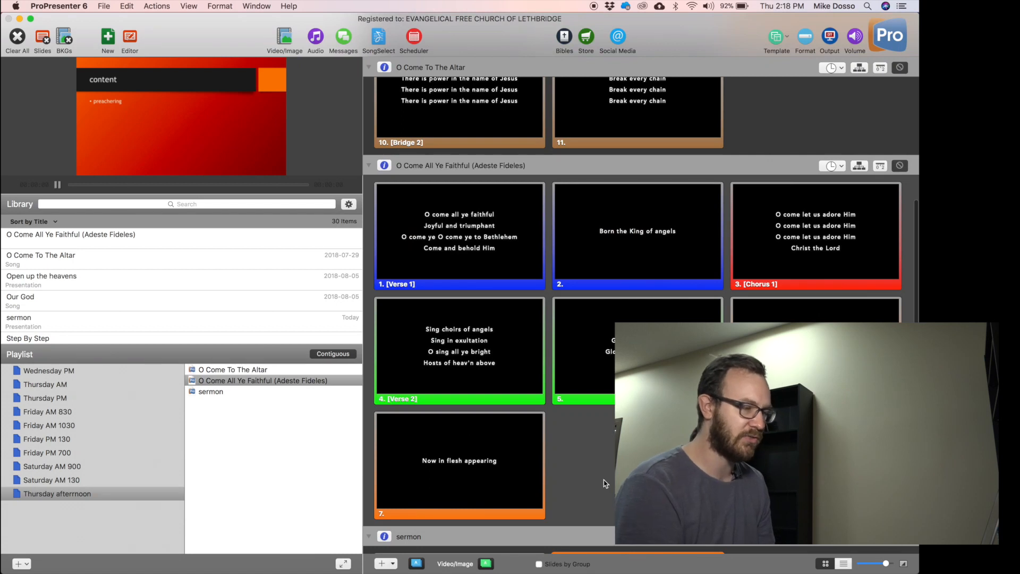
pyautogui.scroll(-2, 604, 483)
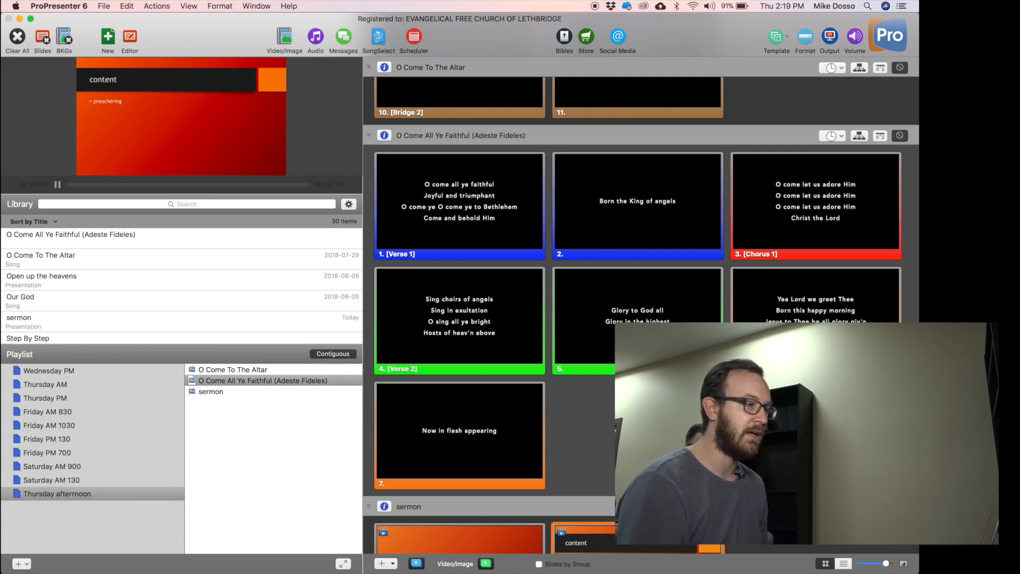
pyautogui.scroll(10, 640, 313)
pyautogui.scroll(-2, 641, 313)
pyautogui.scroll(2, 641, 313)
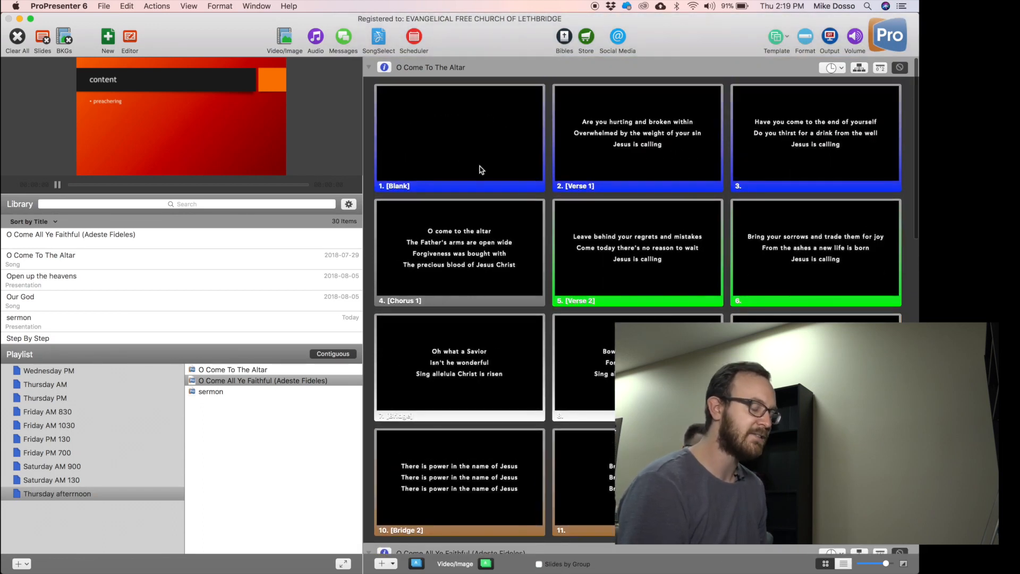
pyautogui.scroll(-9, 512, 381)
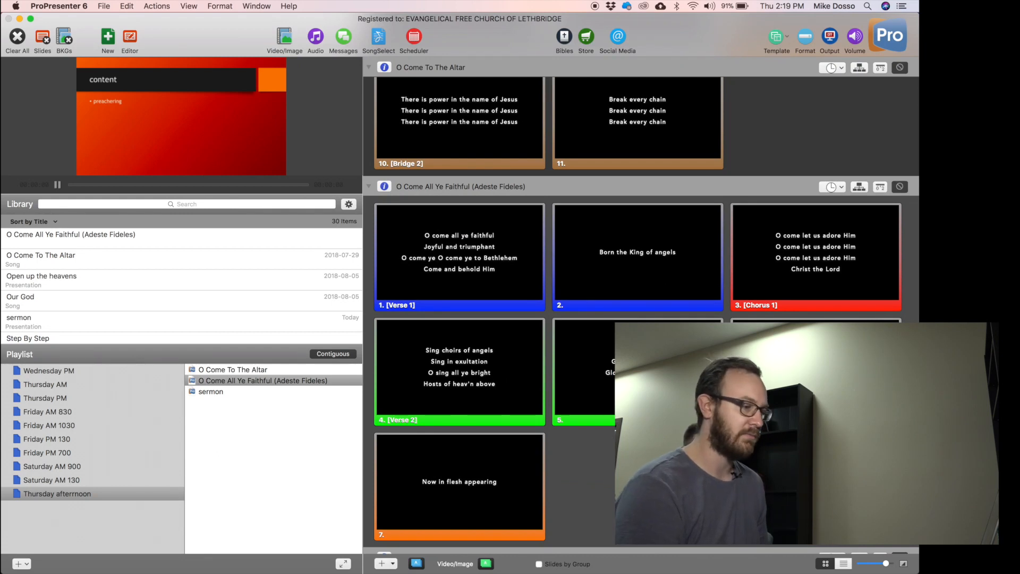
pyautogui.scroll(-2, 555, 470)
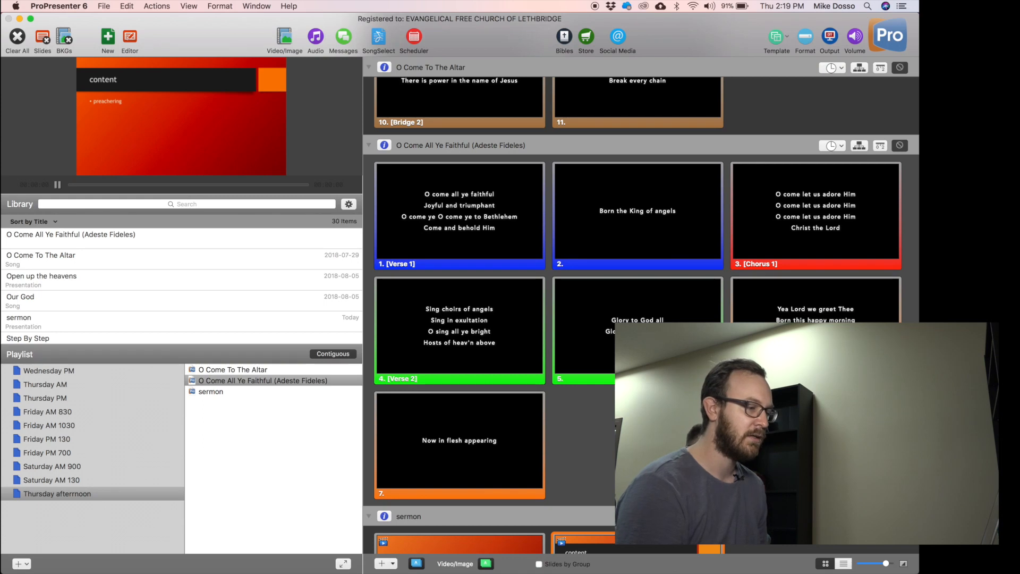
pyautogui.click(267, 381)
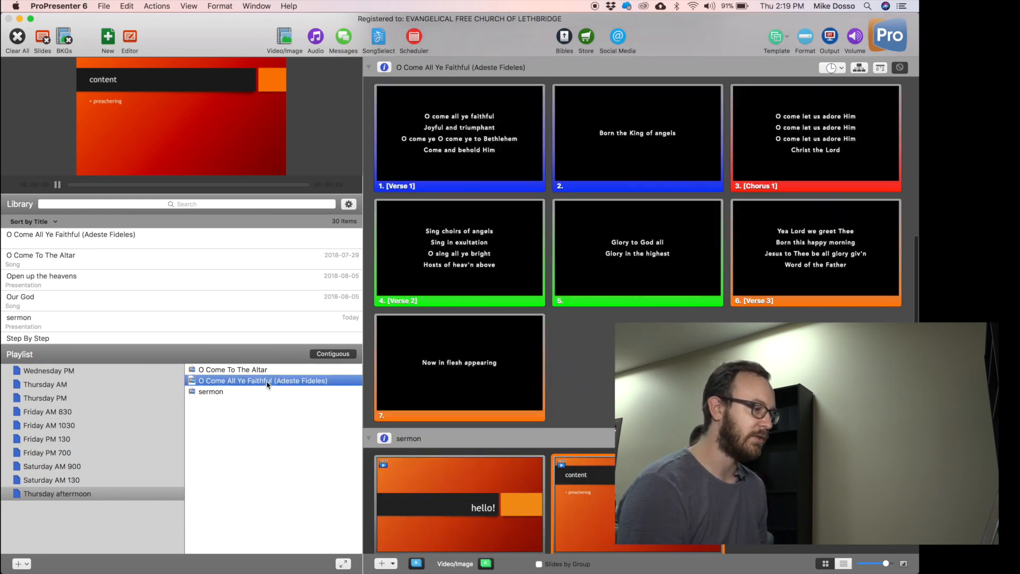
# Open O Come All Ye Faithful in the slide editor and review its slides.
pyautogui.click(133, 41)
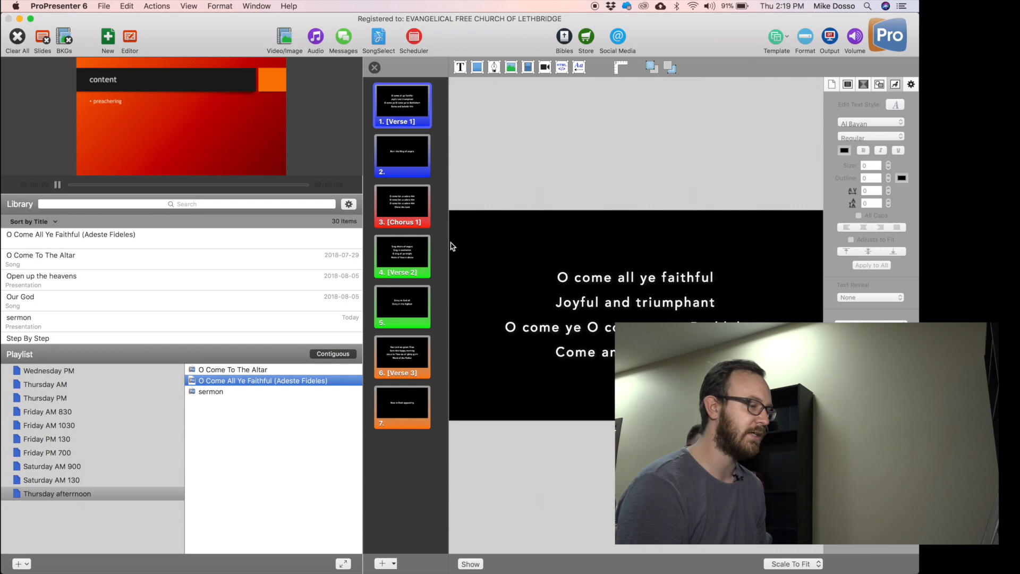
pyautogui.click(375, 67)
pyautogui.rightClick(459, 144)
pyautogui.click(506, 161)
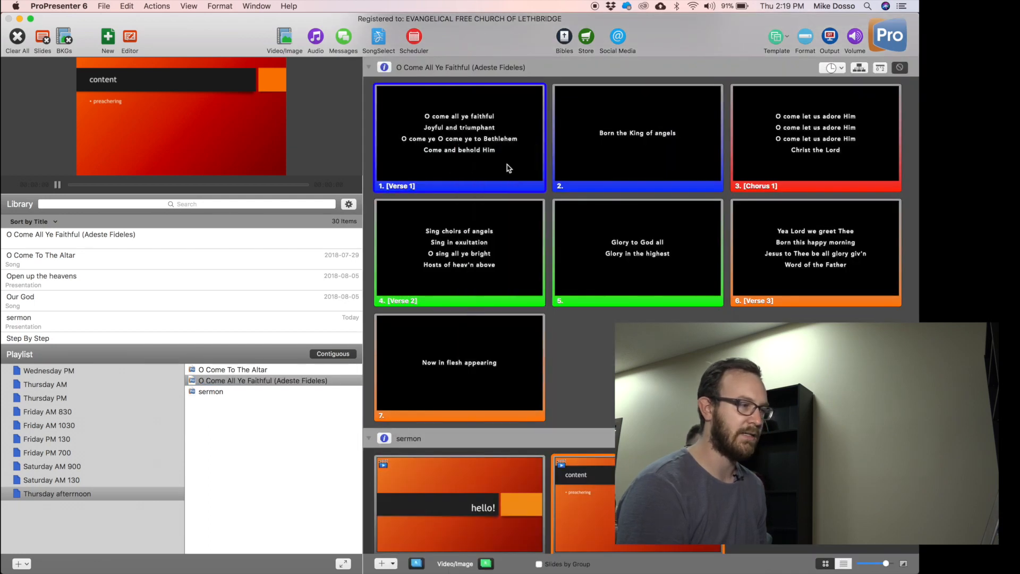
pyautogui.click(404, 157)
pyautogui.click(403, 207)
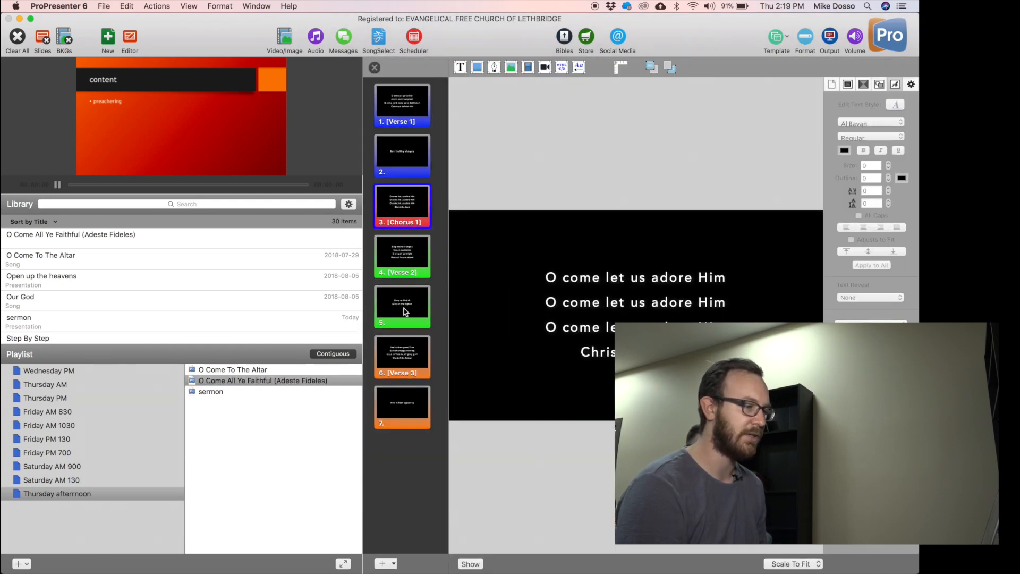
pyautogui.click(405, 412)
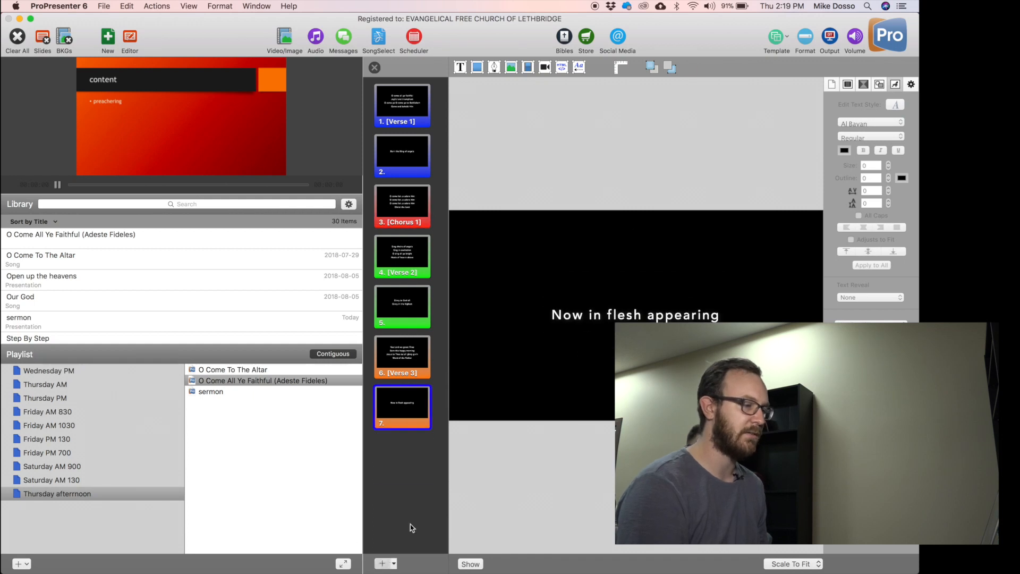
# Add an eighth slide grouped as Blank, cancel the custom label dialog, and close the editor.
pyautogui.click(382, 563)
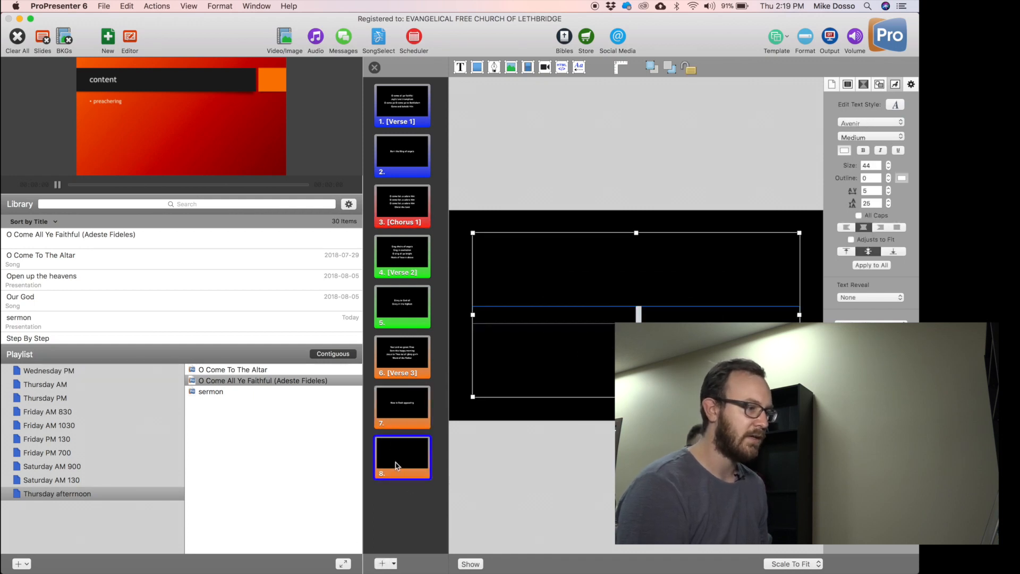
pyautogui.rightClick(396, 465)
pyautogui.moveTo(453, 479)
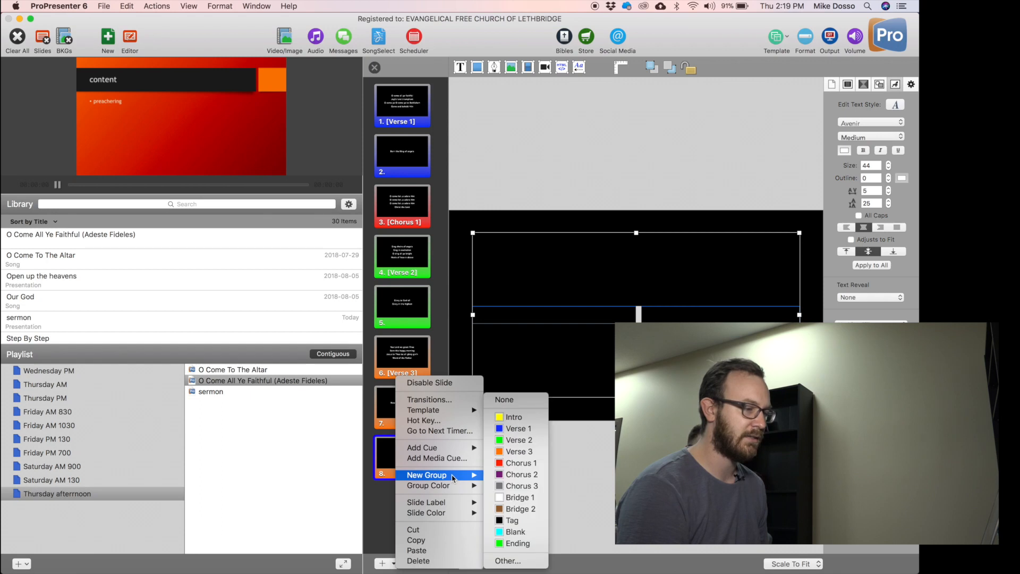
pyautogui.click(524, 534)
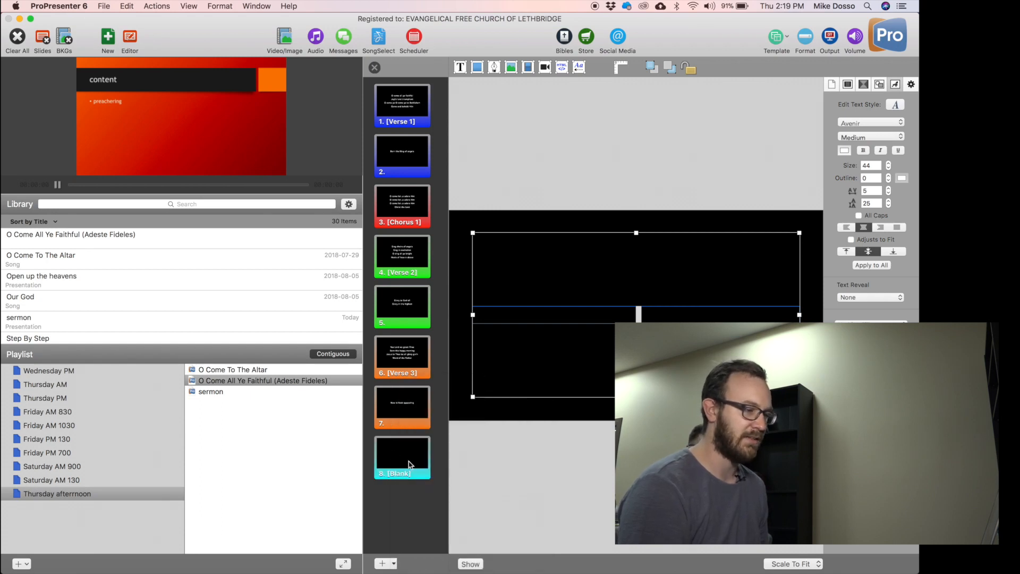
pyautogui.rightClick(393, 464)
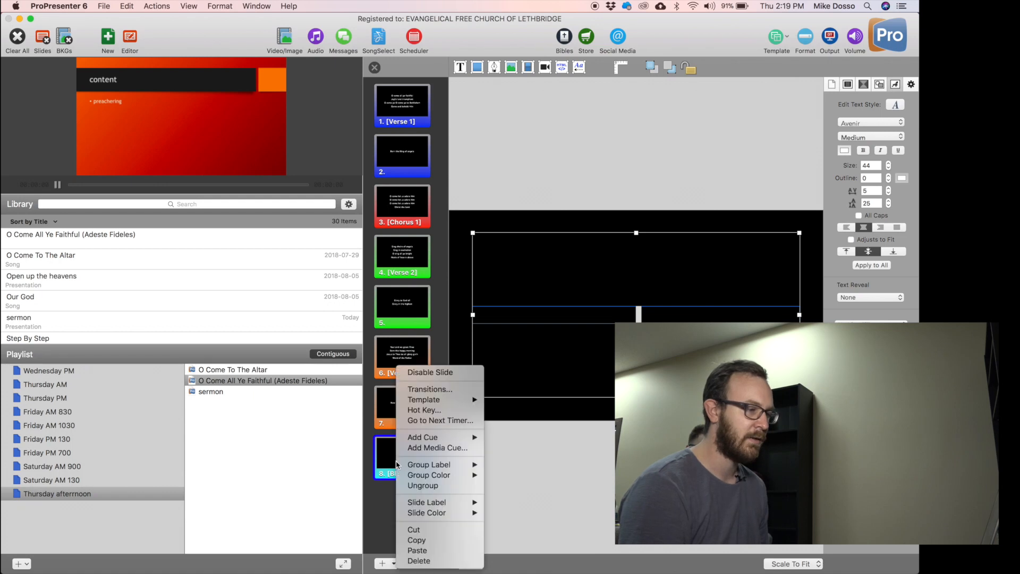
pyautogui.moveTo(454, 464)
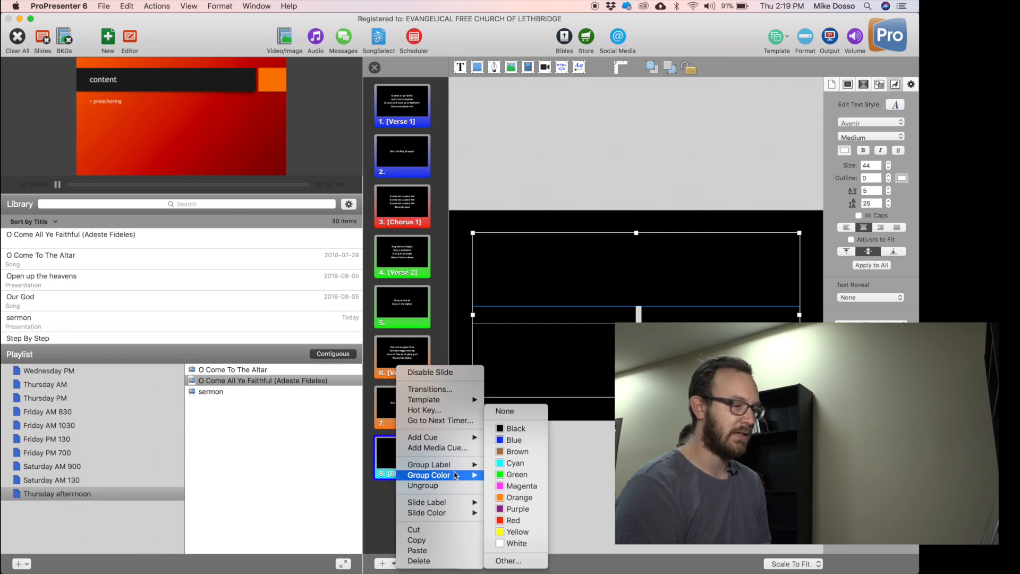
pyautogui.click(505, 560)
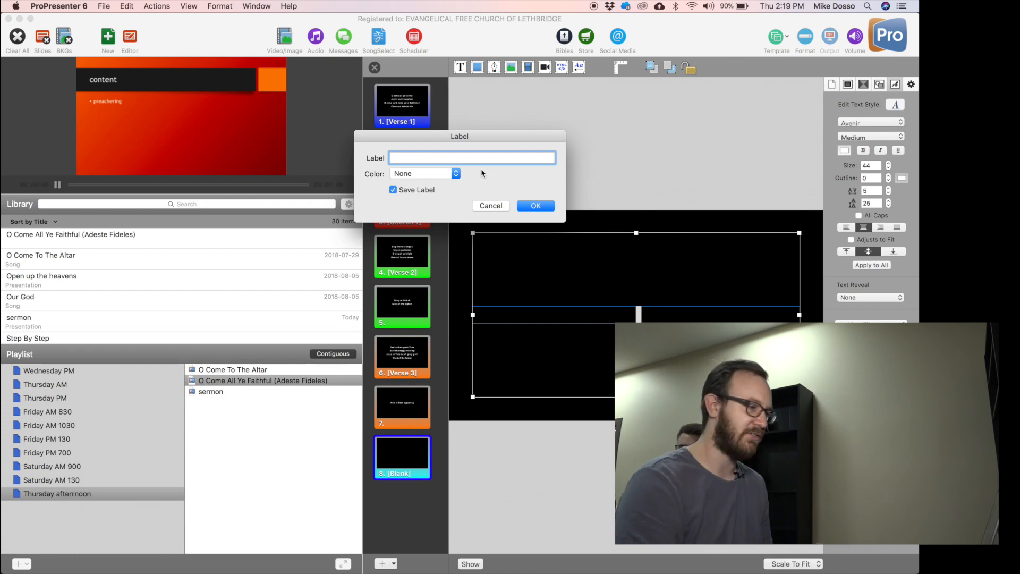
pyautogui.click(499, 205)
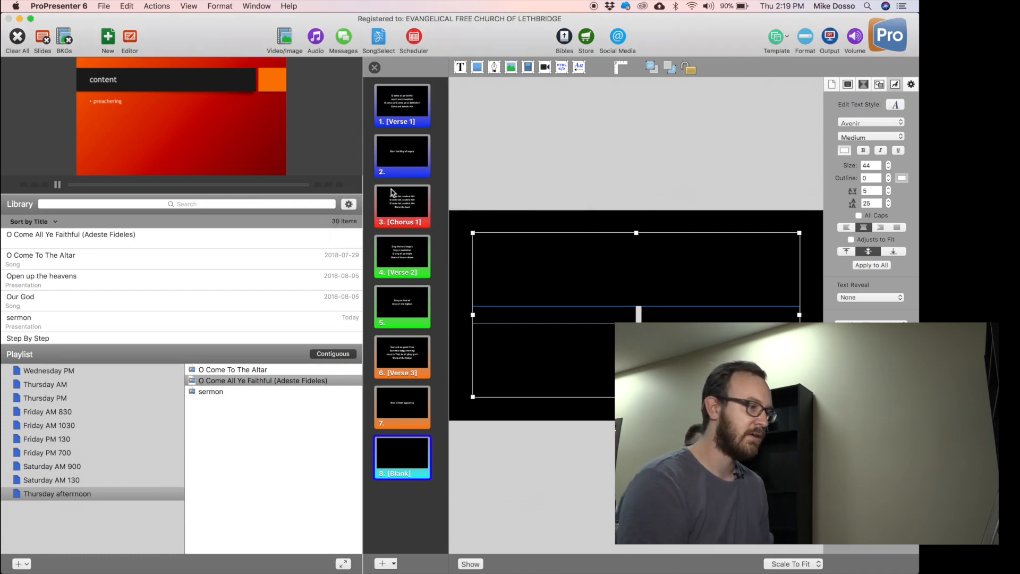
pyautogui.click(374, 68)
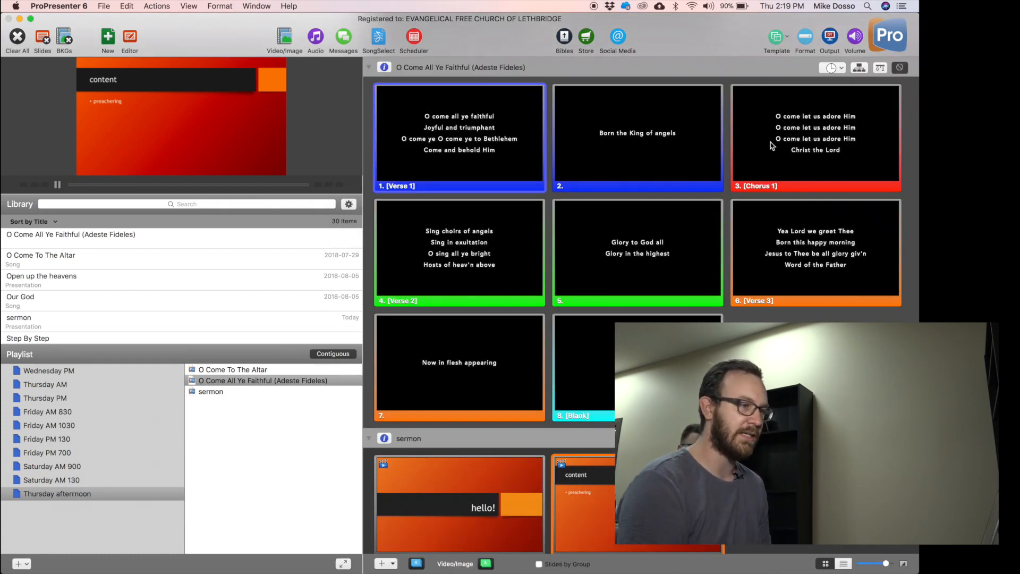
# Create a new named custom arrangement for O Come All Ye Faithful.
pyautogui.scroll(2, 850, 133)
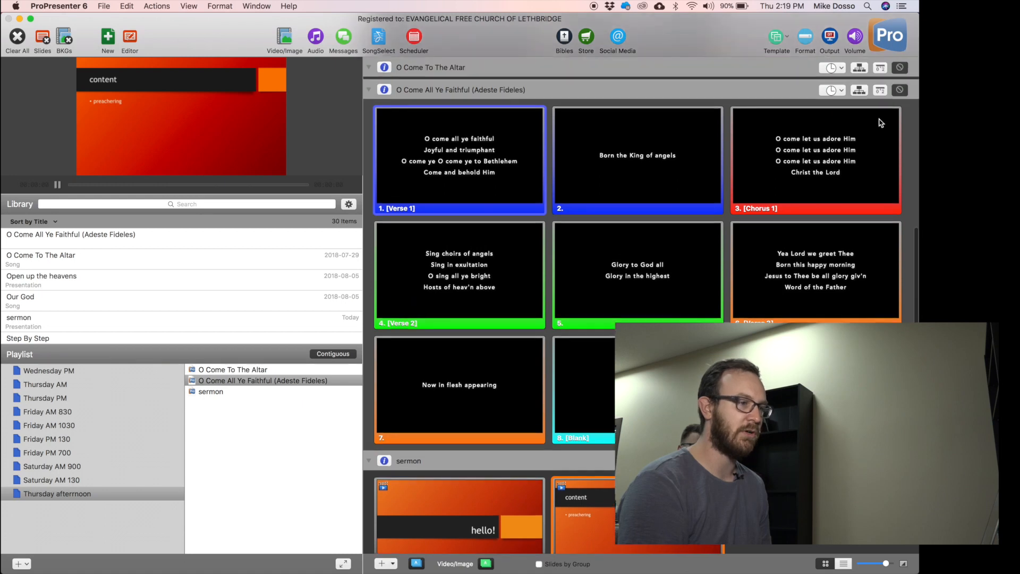
pyautogui.click(859, 90)
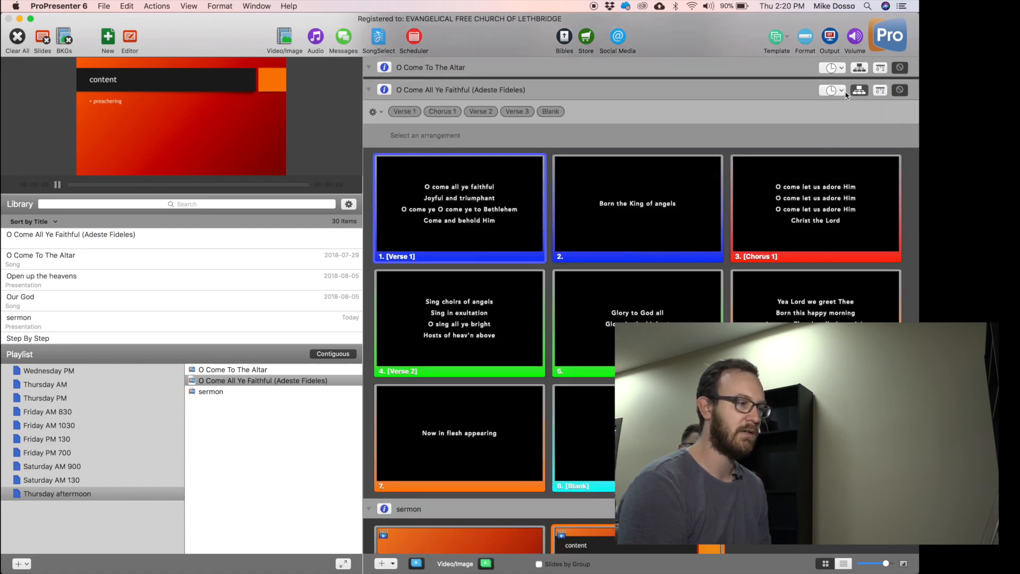
pyautogui.click(372, 112)
pyautogui.click(397, 139)
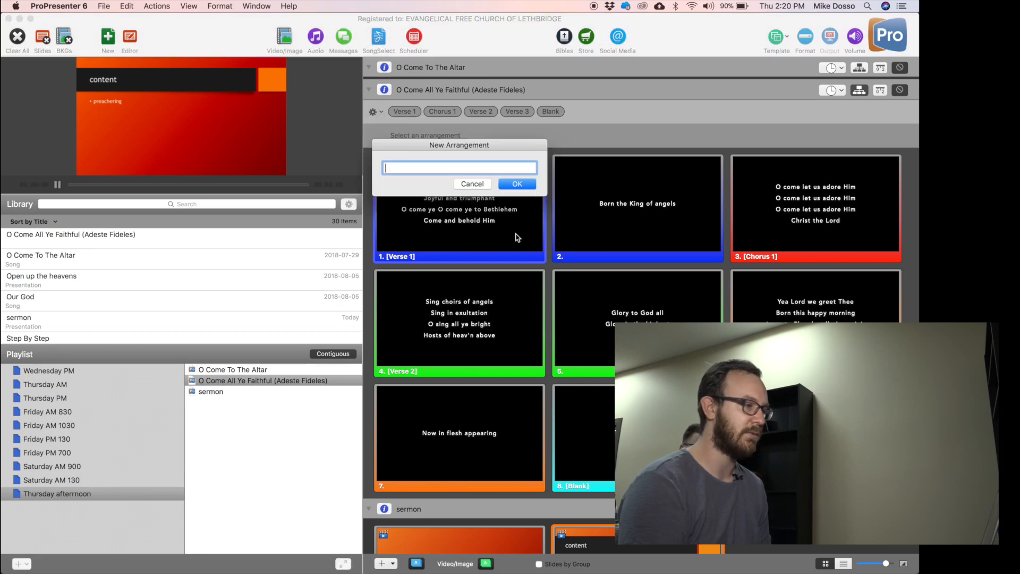
pyautogui.write("Miek's Arrang")
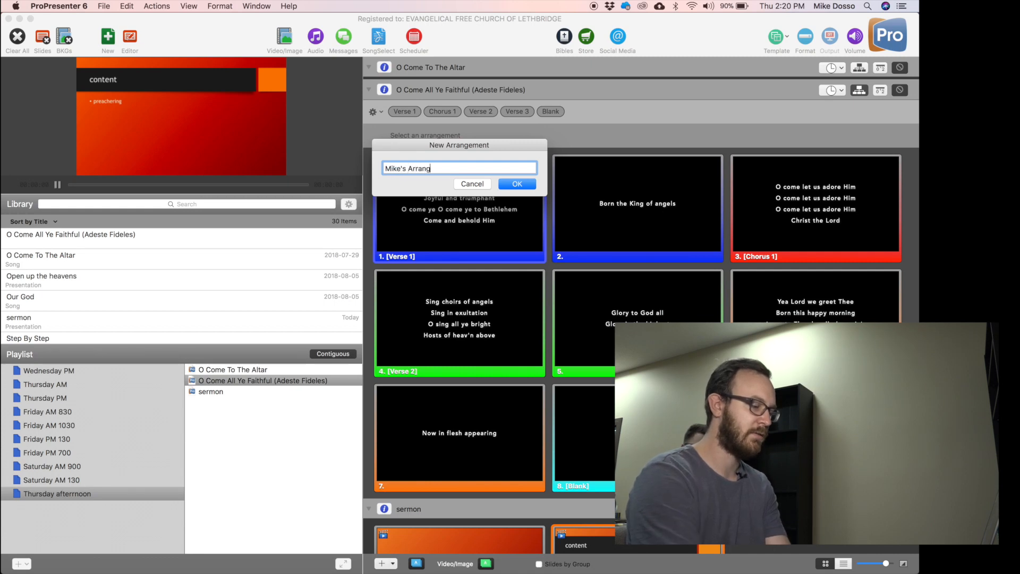
pyautogui.write('ement')
pyautogui.press('Return')
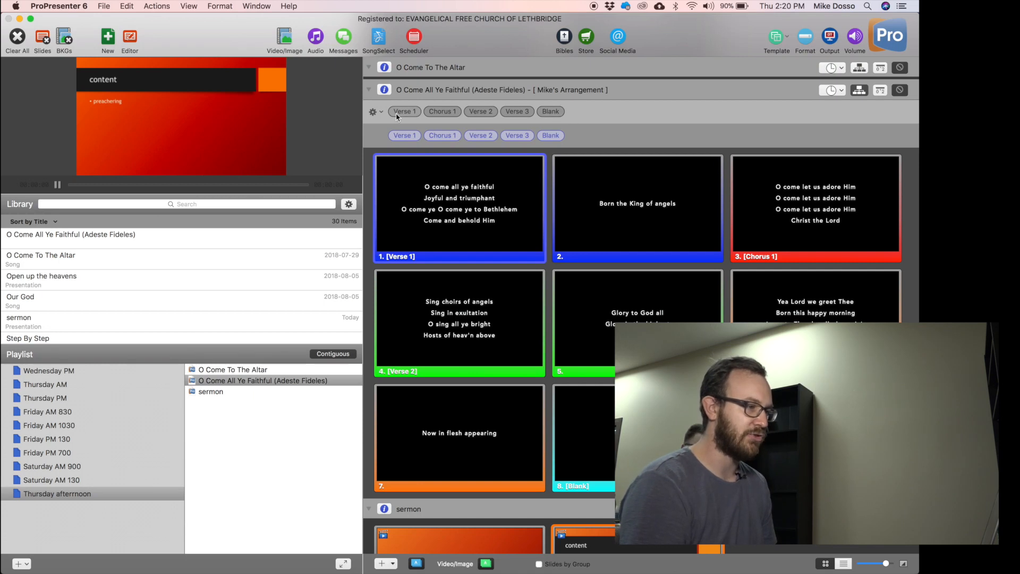
# Order the arrangement Blank, Verse 1, Chorus 1, Verse 2, Chorus 1, Verse 3, three Chorus 1s.
pyautogui.moveTo(551, 112); pyautogui.dragTo(393, 140)
pyautogui.click(589, 136)
pyautogui.moveTo(442, 112); pyautogui.dragTo(558, 137)
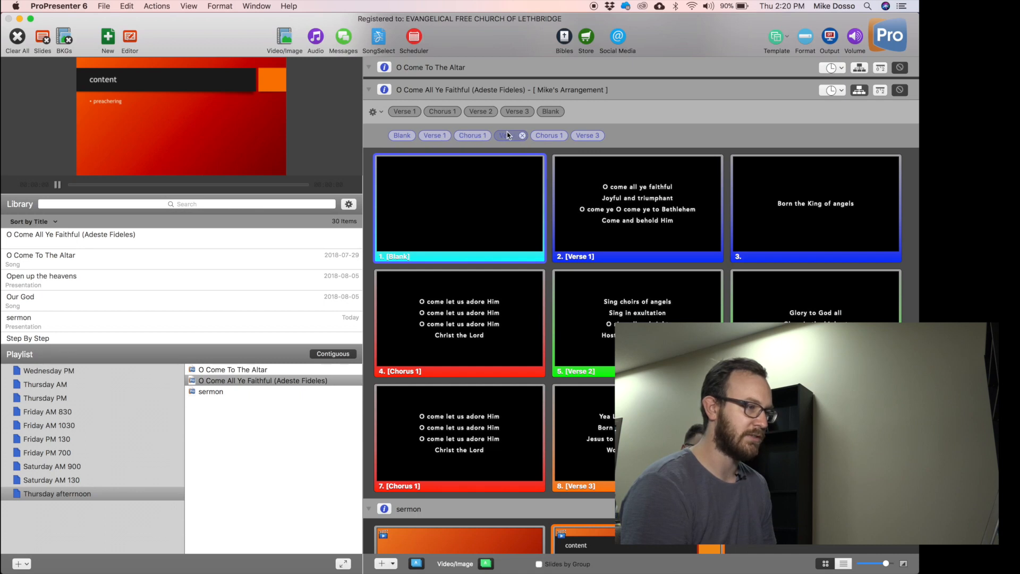
pyautogui.moveTo(441, 112); pyautogui.dragTo(636, 137)
pyautogui.moveTo(448, 113); pyautogui.dragTo(722, 138)
pyautogui.scroll(-5, 734, 267)
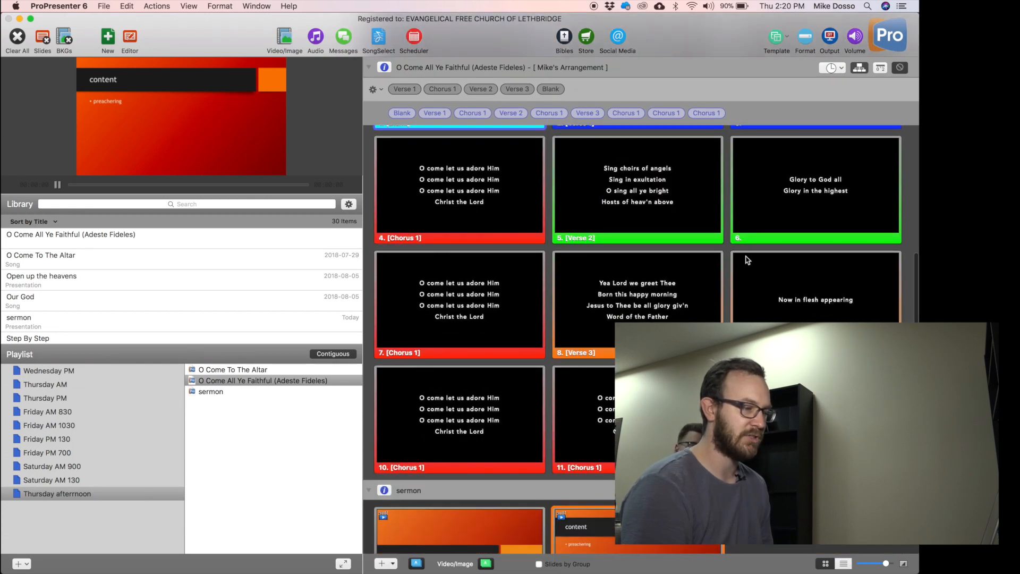
pyautogui.scroll(3, 747, 260)
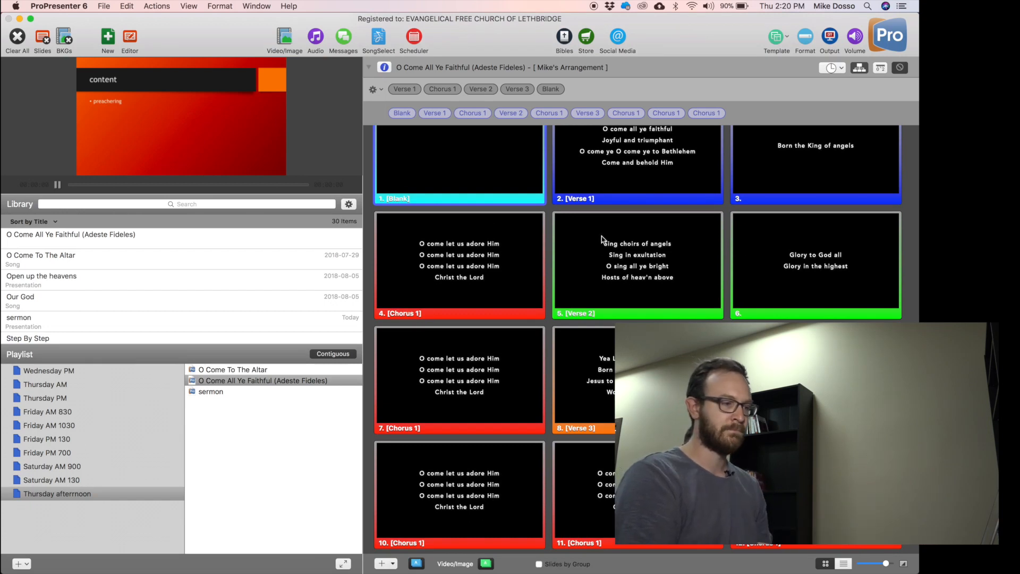
pyautogui.scroll(1, 797, 221)
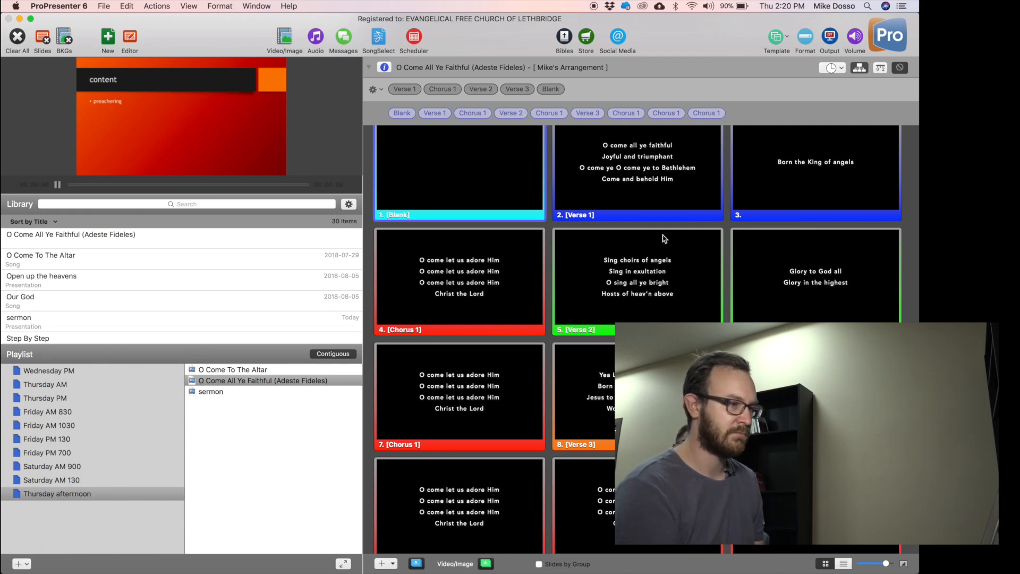
pyautogui.scroll(5, 790, 148)
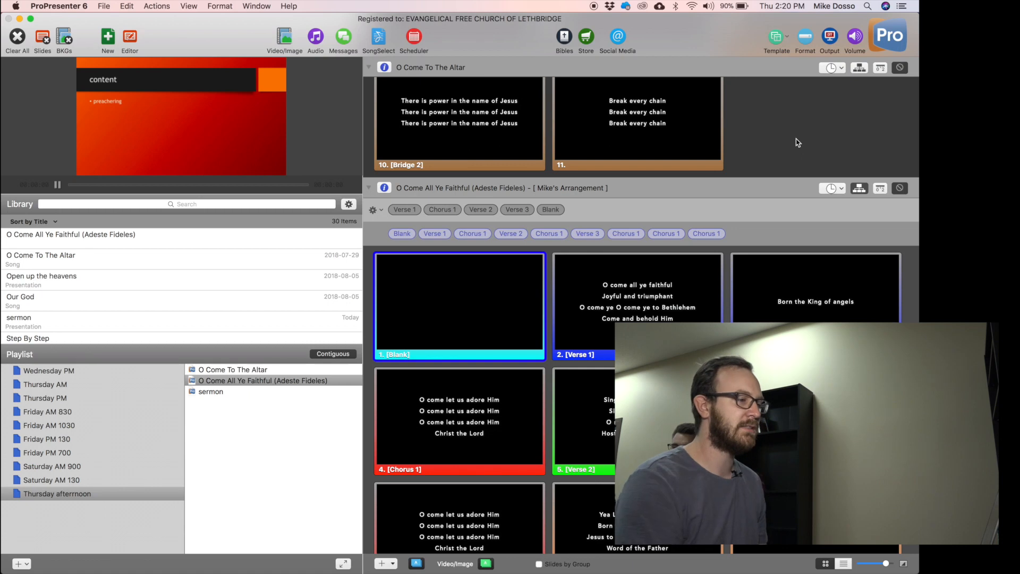
pyautogui.click(858, 189)
pyautogui.scroll(-3, 478, 319)
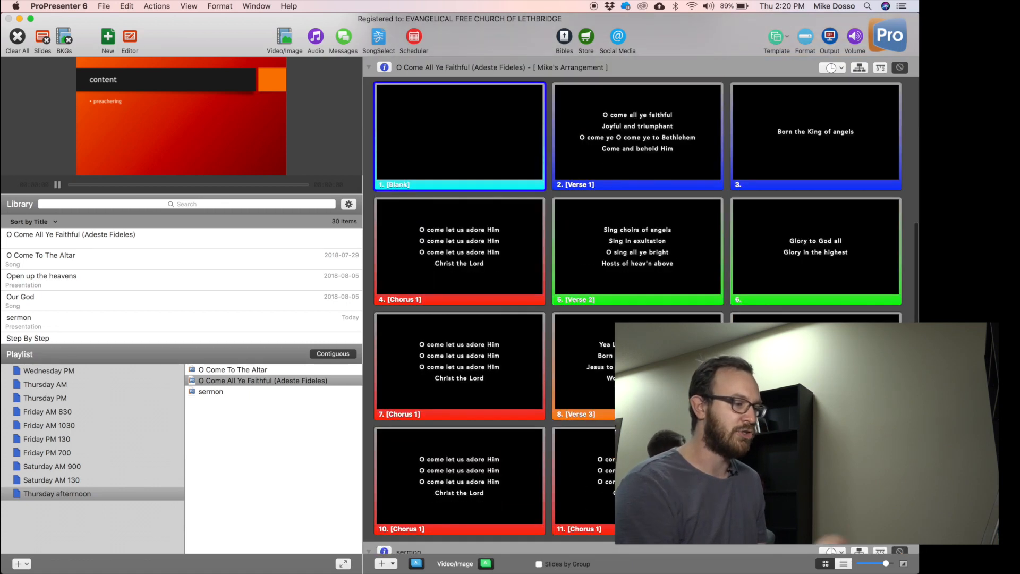
# Remove the final Chorus 1 so the arrangement ends Verse 3, Chorus 1, Chorus 1.
pyautogui.click(441, 232)
pyautogui.rightClick(441, 232)
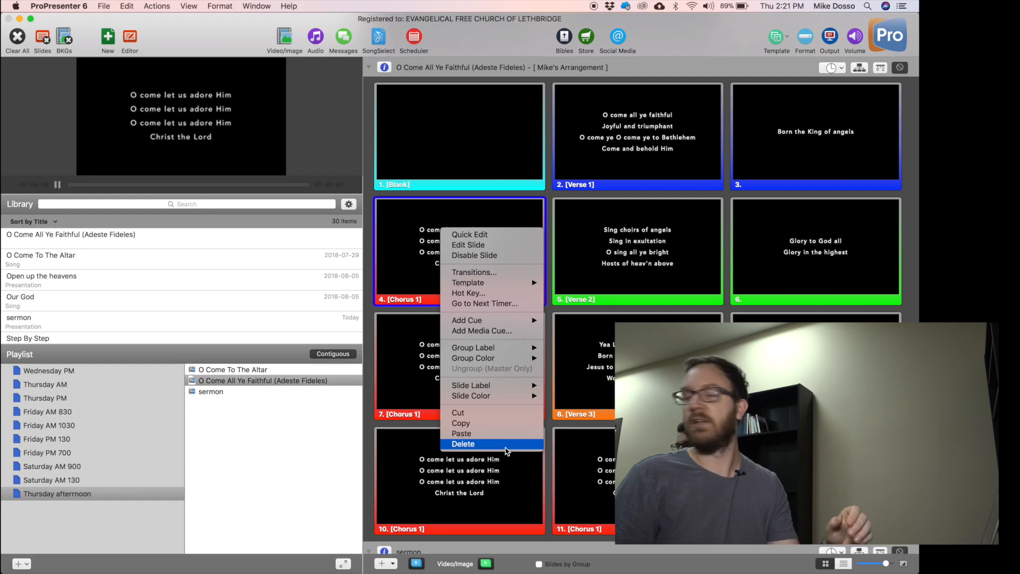
pyautogui.click(552, 164)
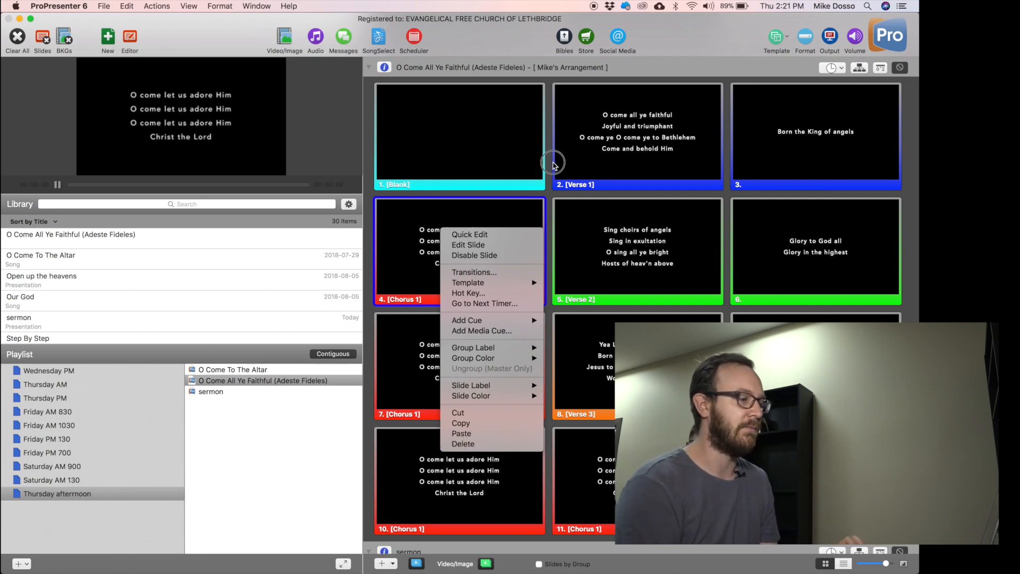
pyautogui.scroll(1, 553, 163)
pyautogui.click(859, 94)
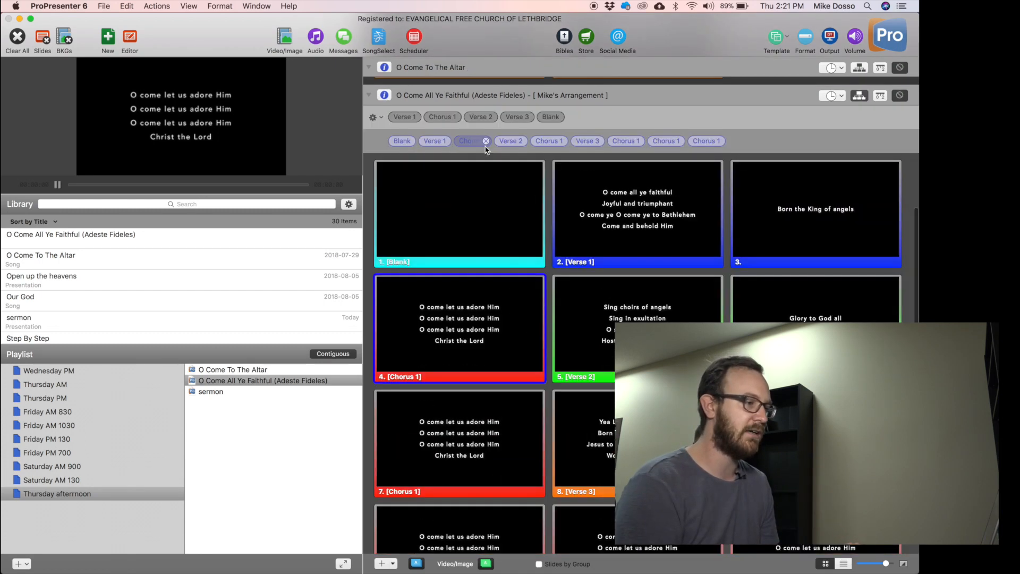
pyautogui.moveTo(683, 147)
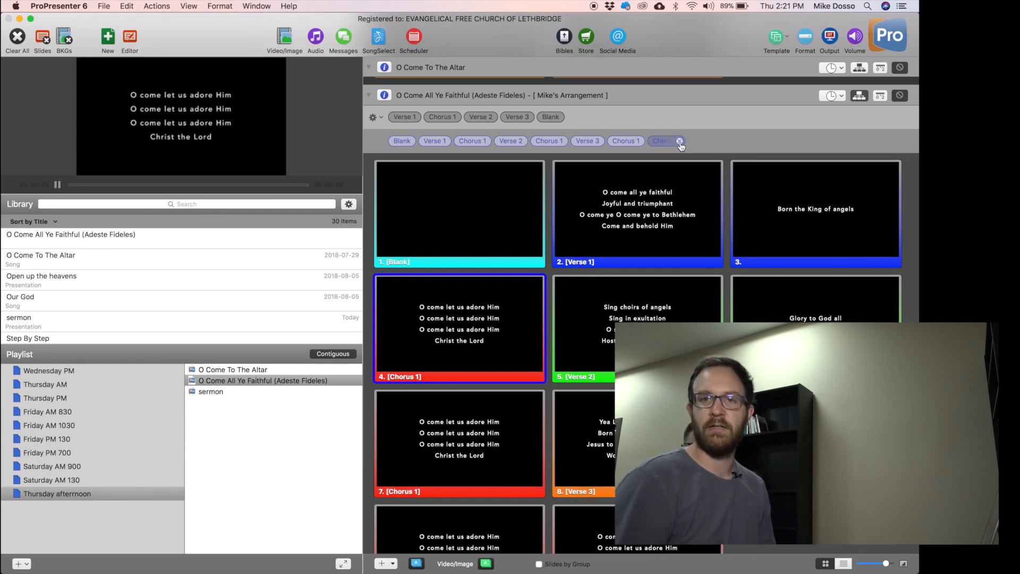
pyautogui.click(859, 95)
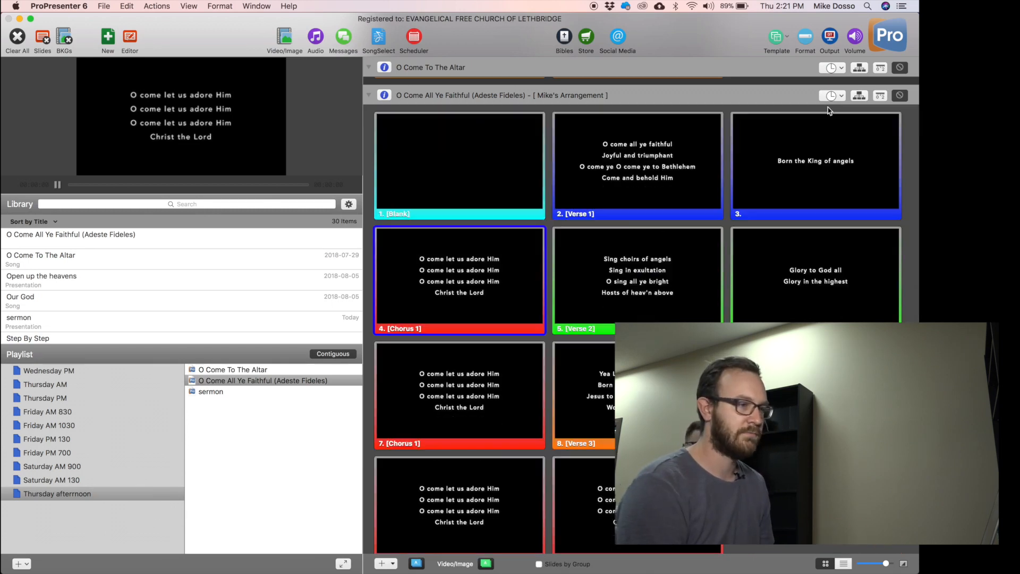
pyautogui.click(816, 499)
pyautogui.scroll(-2, 816, 499)
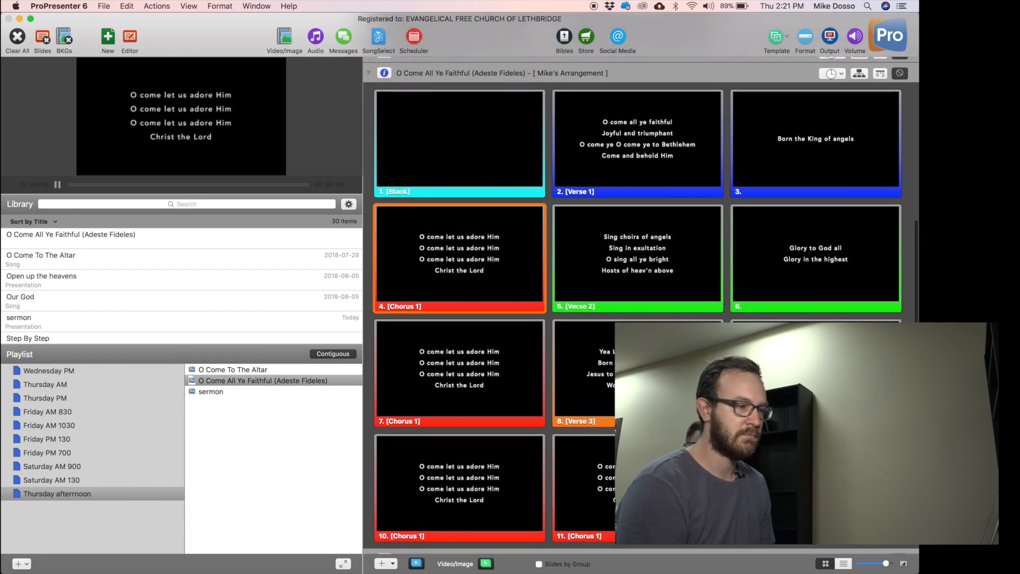
pyautogui.scroll(2, 816, 500)
pyautogui.click(858, 102)
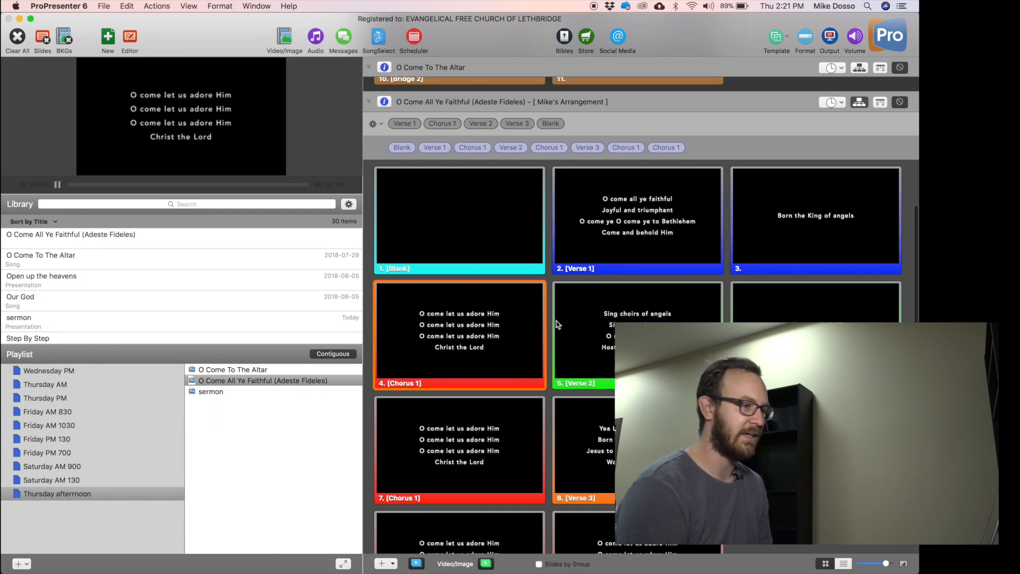
# Undo an accidental move of the Now in flesh appearing slide and scroll to the sermon slides.
pyautogui.moveTo(813, 453); pyautogui.dragTo(556, 228)
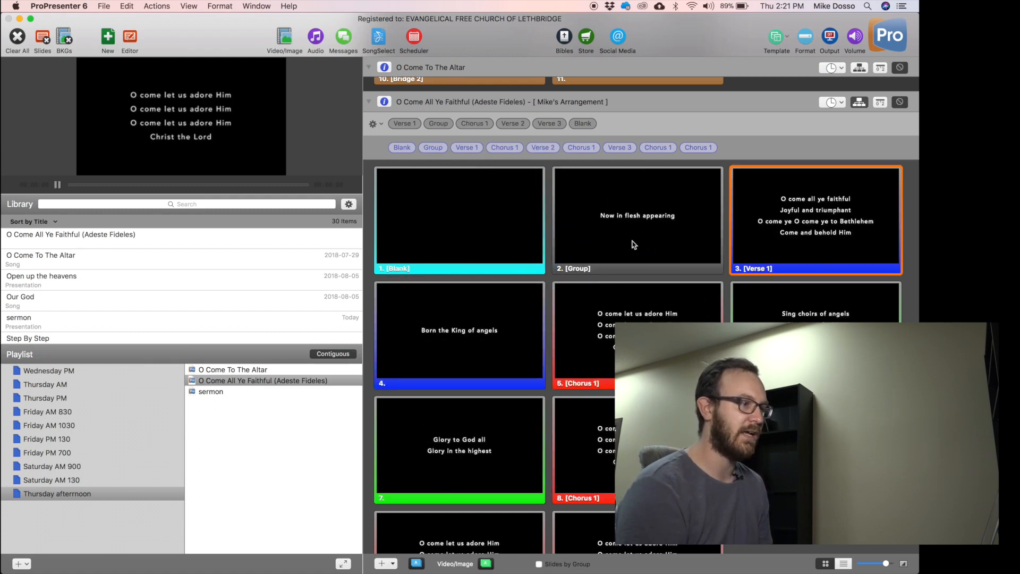
pyautogui.scroll(-2, 640, 324)
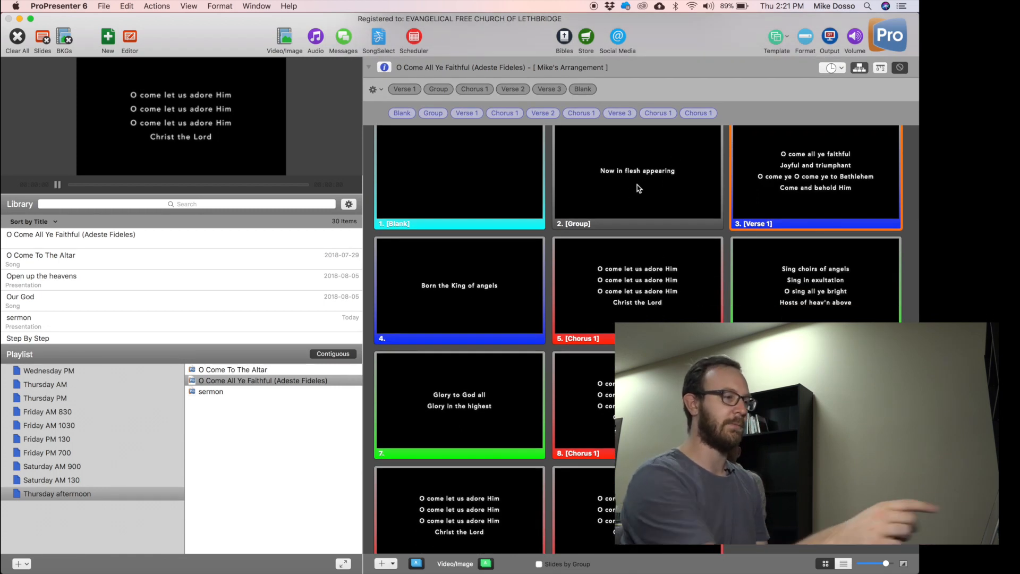
pyautogui.press('super+z')
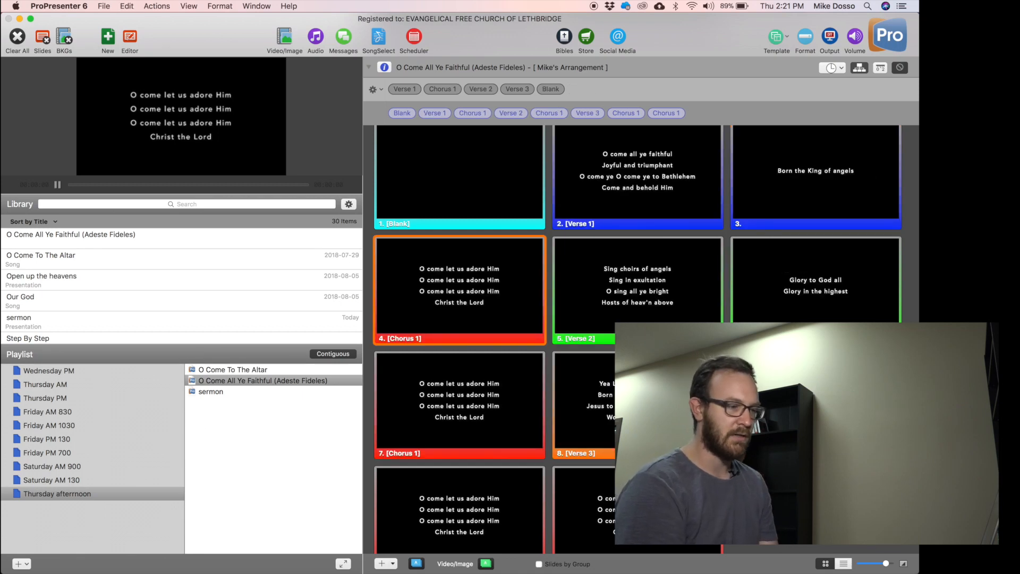
pyautogui.moveTo(587, 115); pyautogui.dragTo(611, 109)
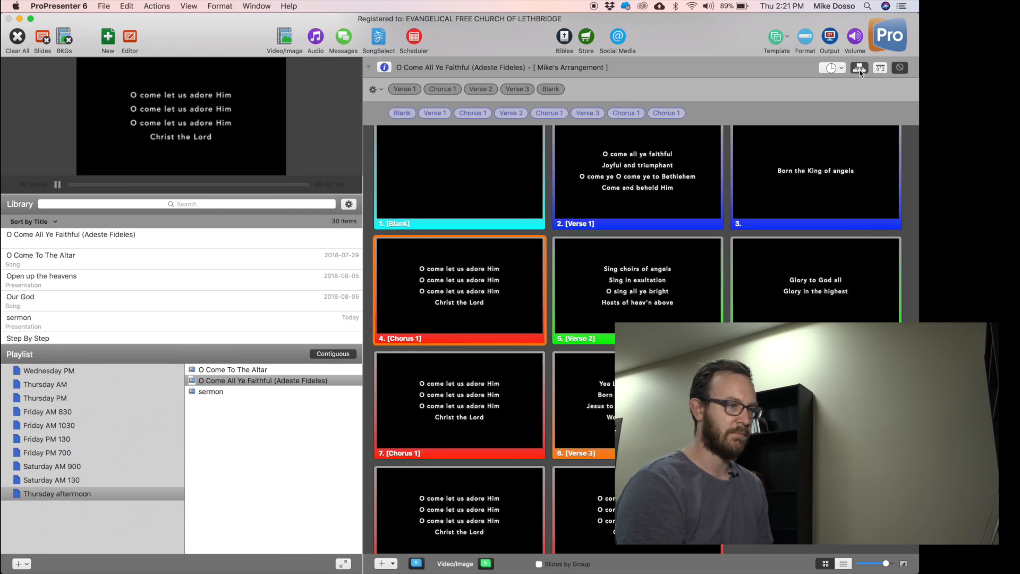
pyautogui.scroll(2, 799, 135)
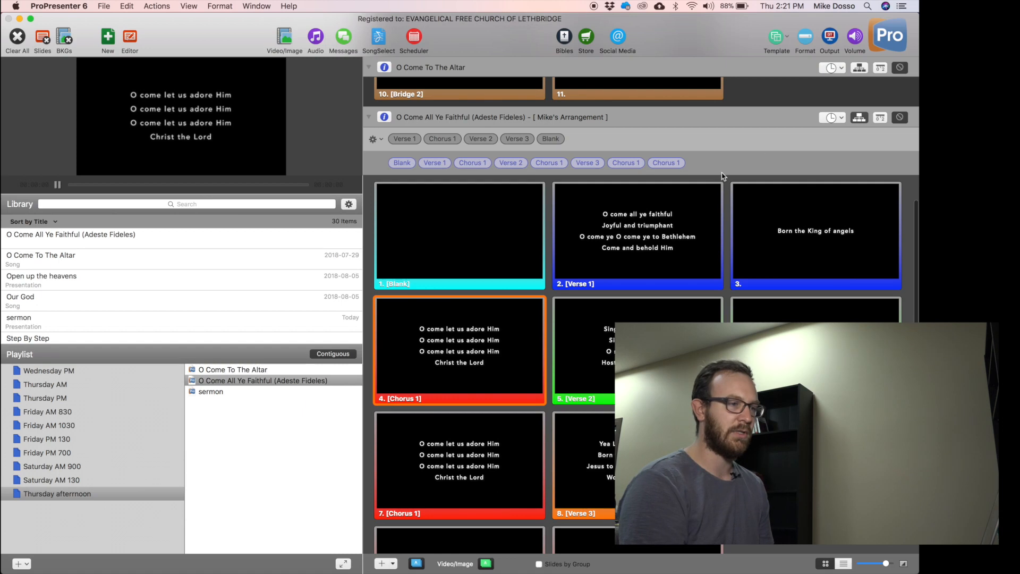
pyautogui.click(858, 118)
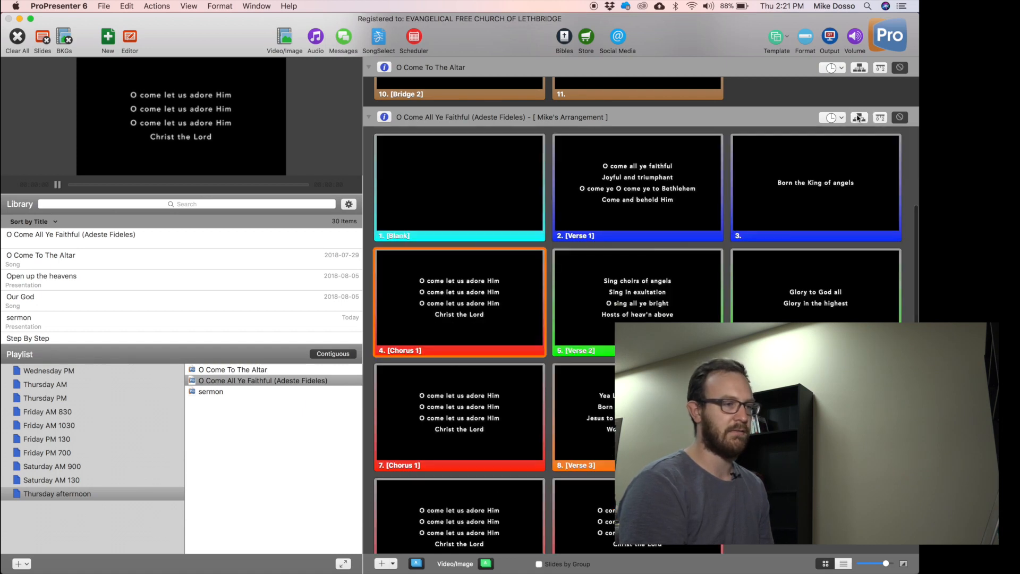
pyautogui.click(858, 118)
pyautogui.click(857, 118)
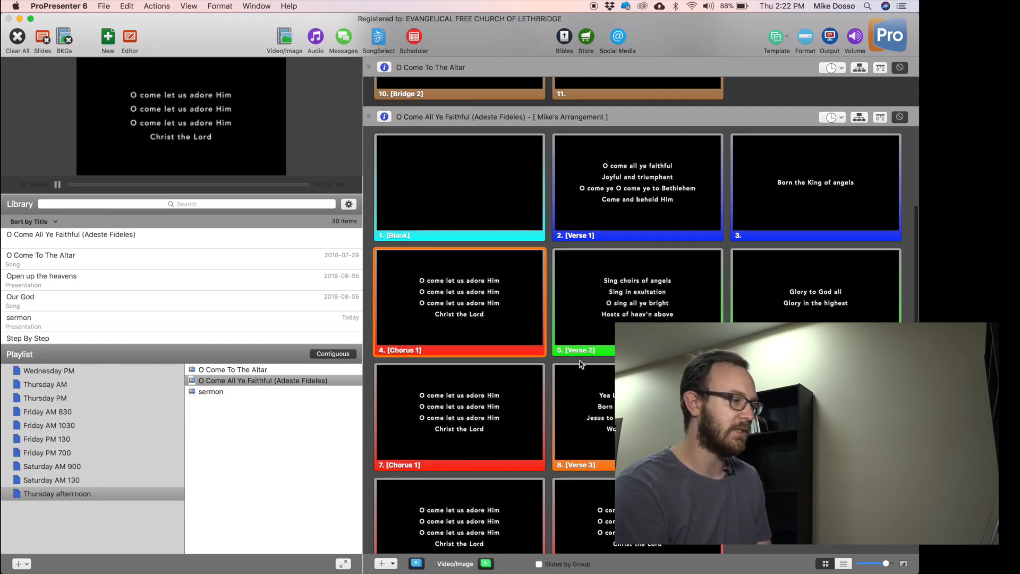
pyautogui.scroll(-5, 513, 175)
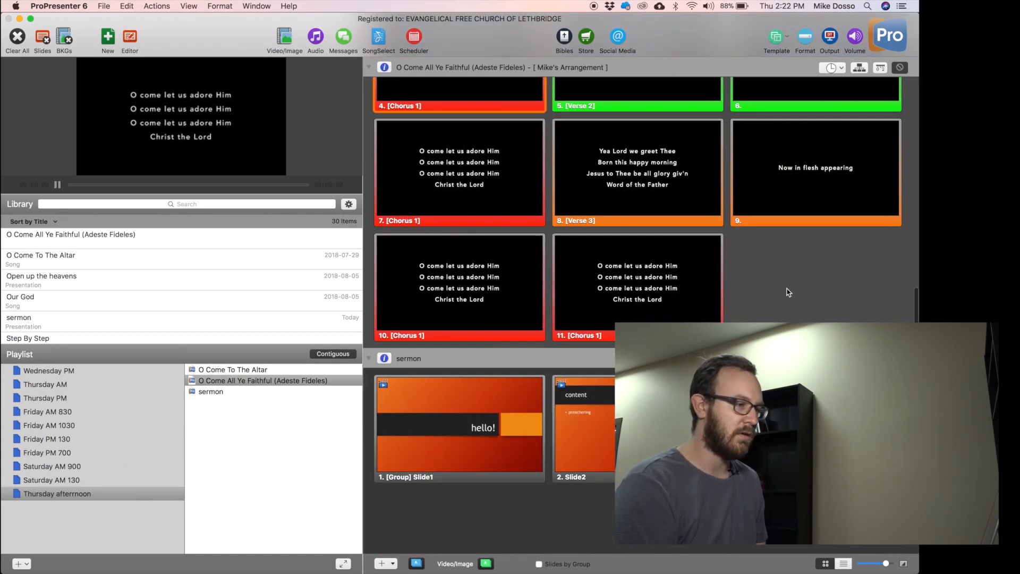
# Give the sermon slides a 5-second auto-advance timer and test it on output.
pyautogui.scroll(15, 788, 291)
pyautogui.scroll(-10, 788, 292)
pyautogui.scroll(-6, 788, 291)
pyautogui.scroll(-2, 641, 242)
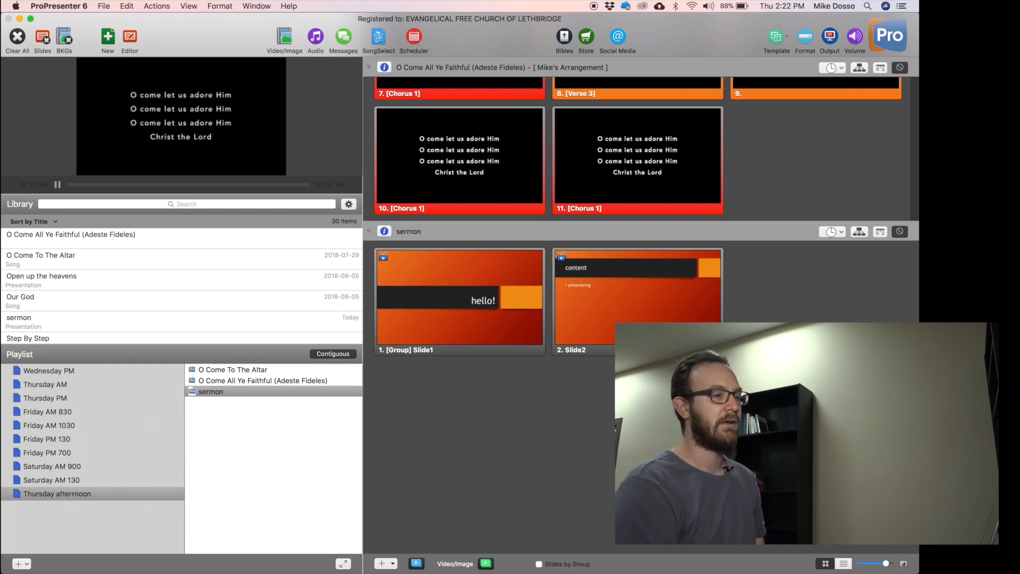
pyautogui.click(841, 232)
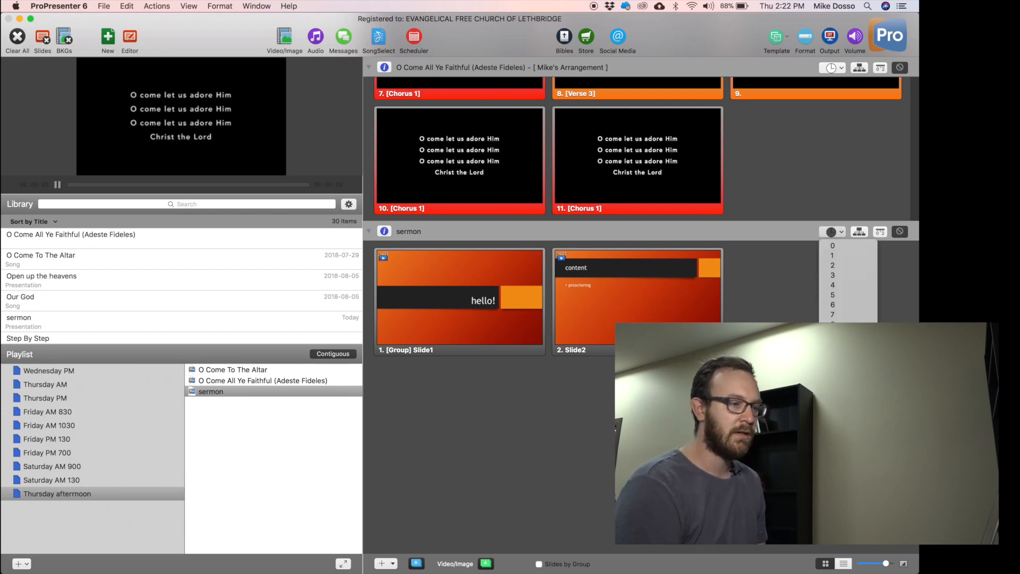
pyautogui.click(849, 297)
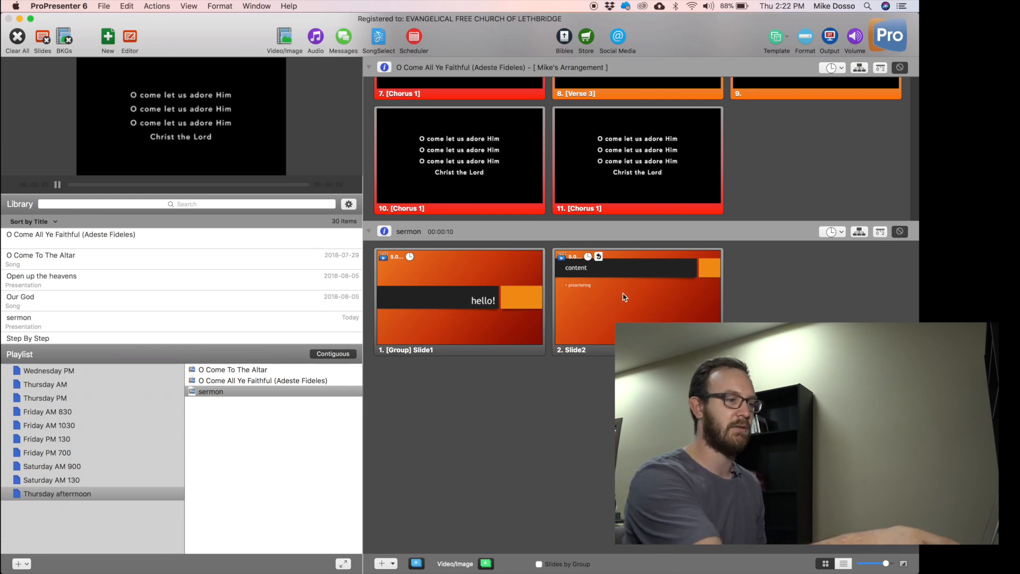
pyautogui.click(418, 299)
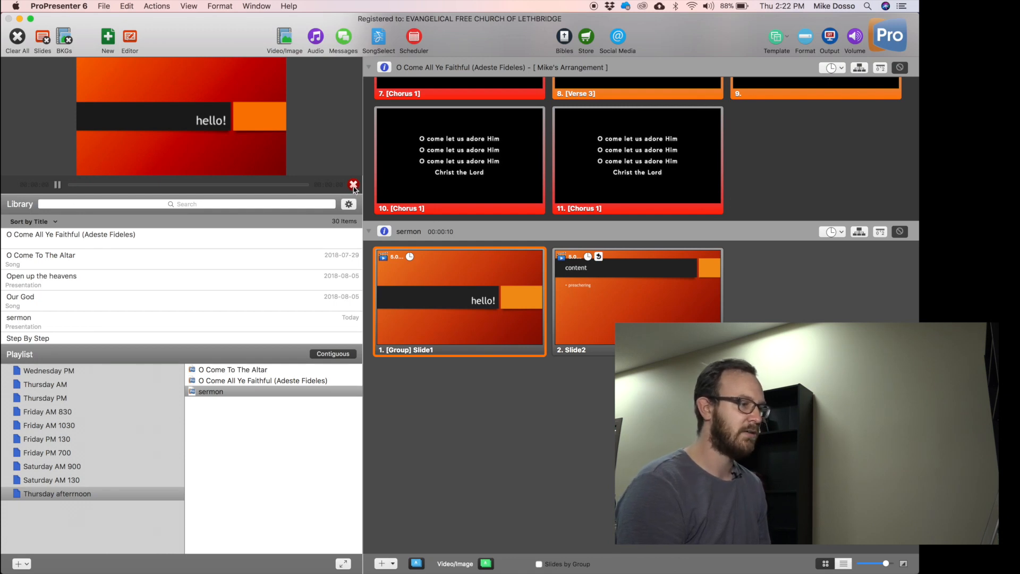
pyautogui.press('Right')
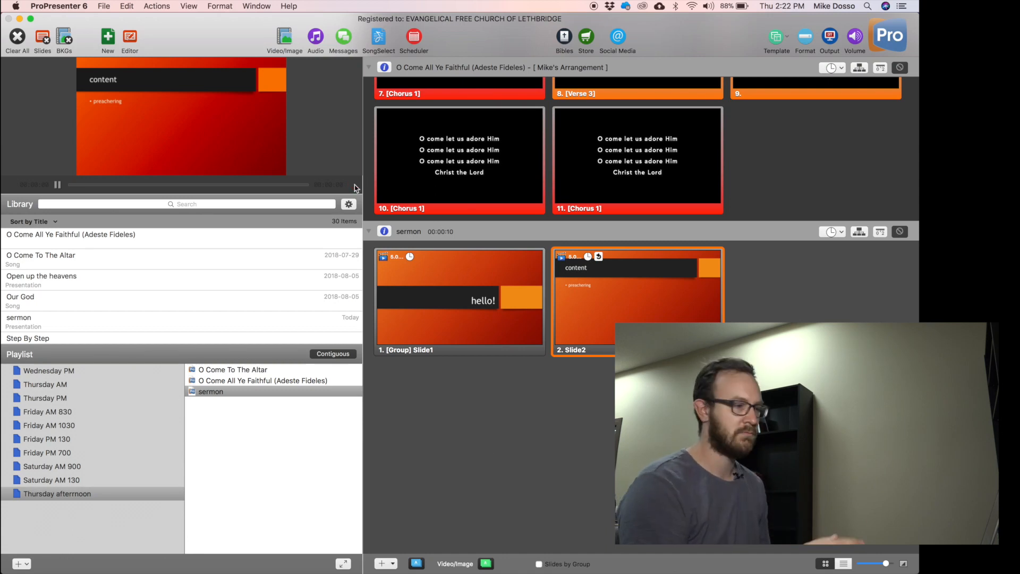
pyautogui.click(637, 301)
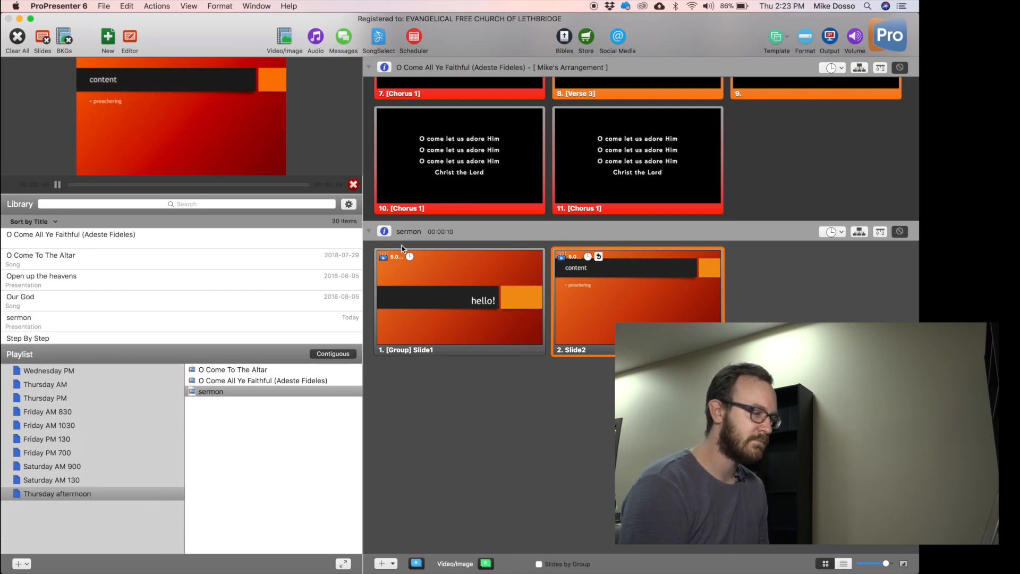
# Turn off the sermon's slide timer and advance to Slide2's content image.
pyautogui.click(839, 232)
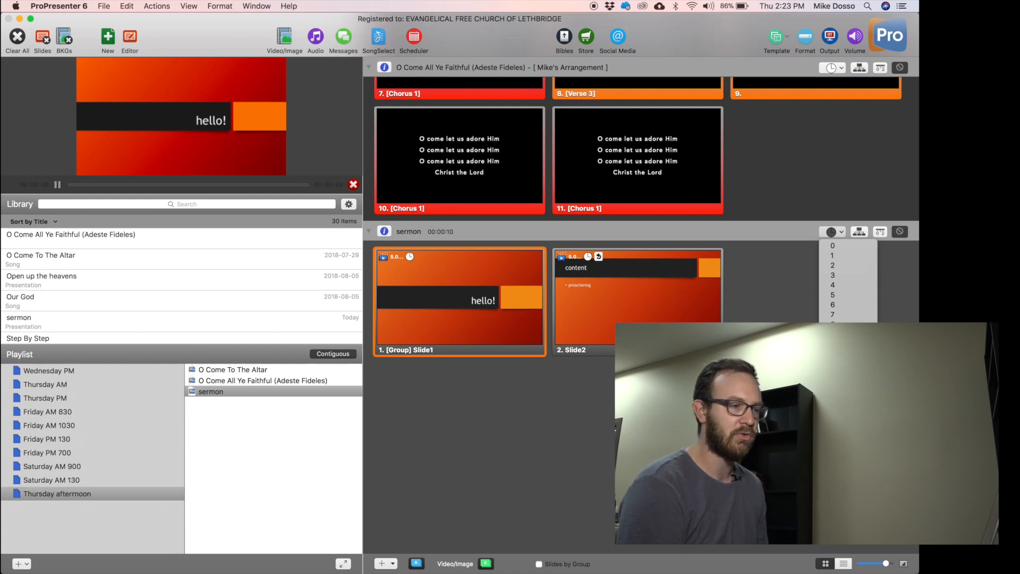
pyautogui.click(832, 245)
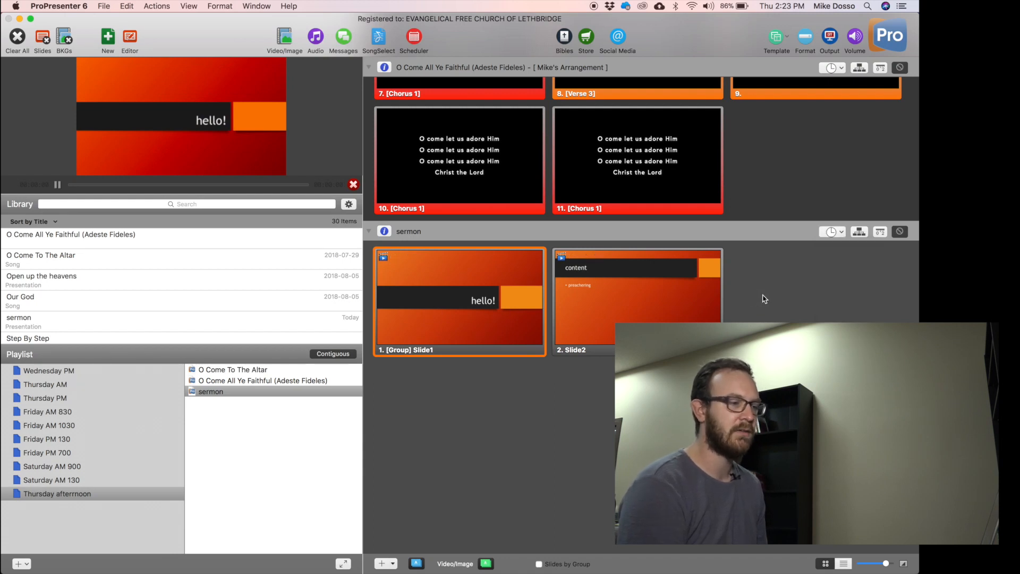
pyautogui.press('Right')
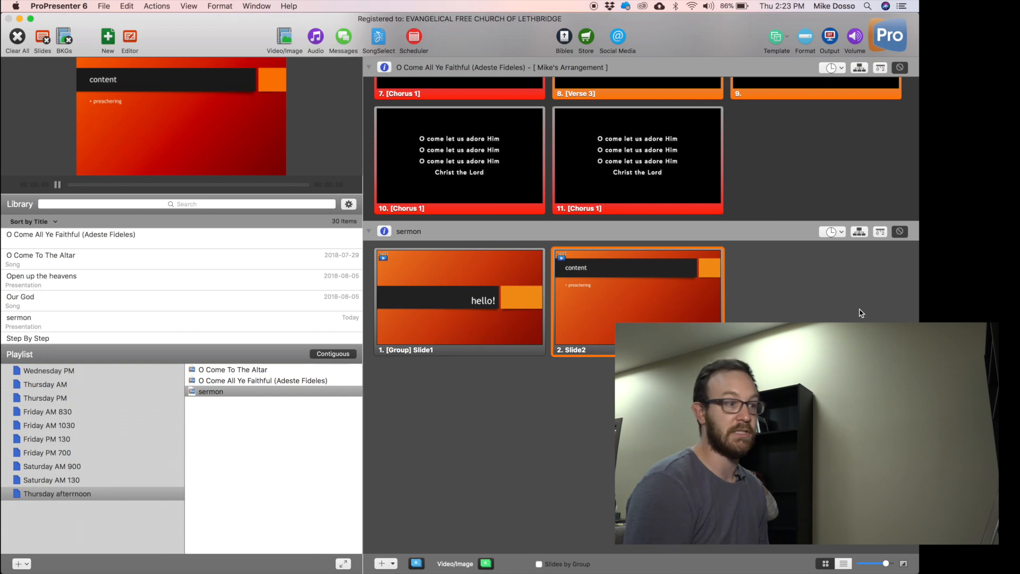
# View only the sermon's slides, then return the grid to O Come To The Altar.
pyautogui.scroll(5, 861, 313)
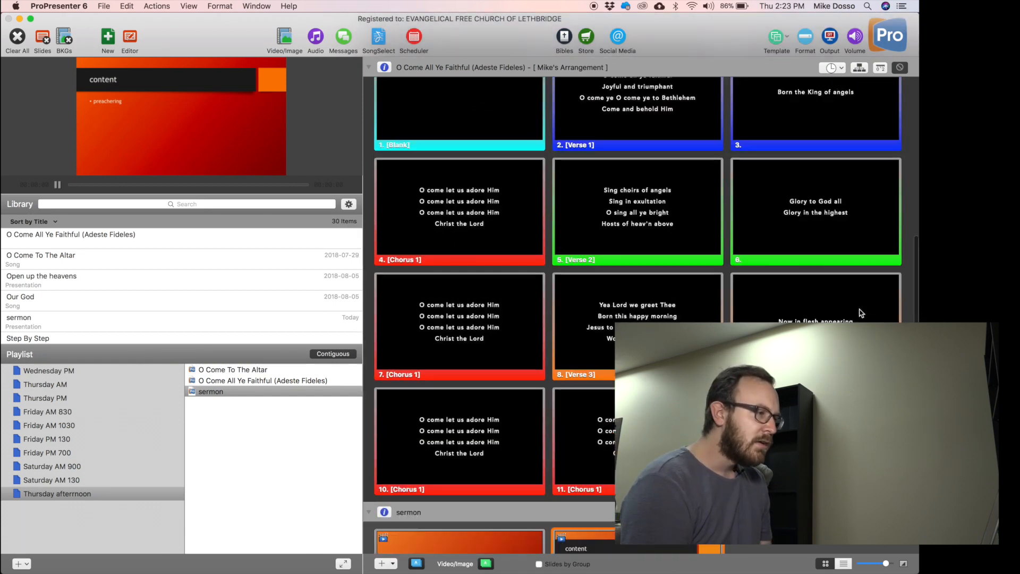
pyautogui.scroll(10, 861, 313)
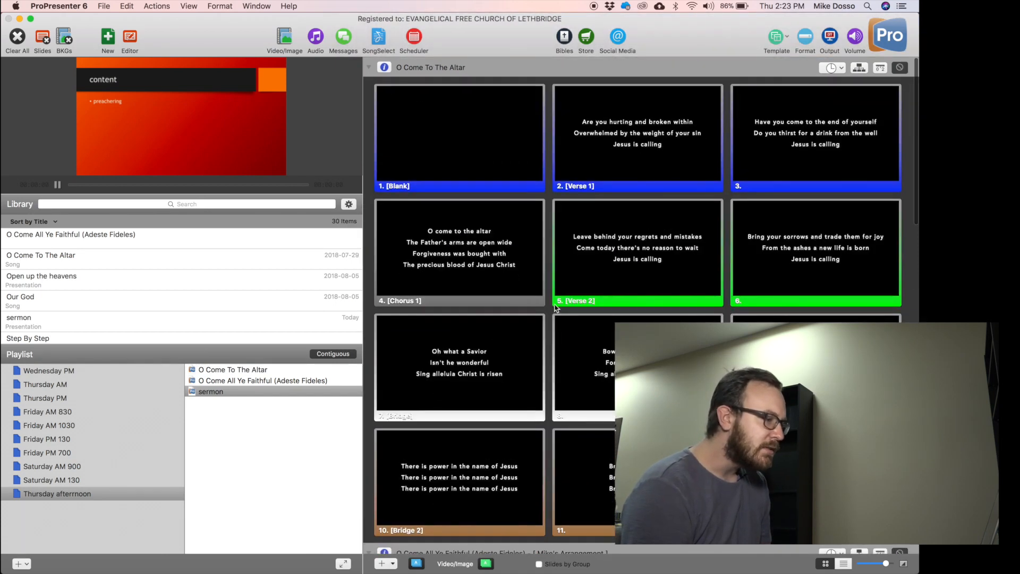
pyautogui.click(308, 418)
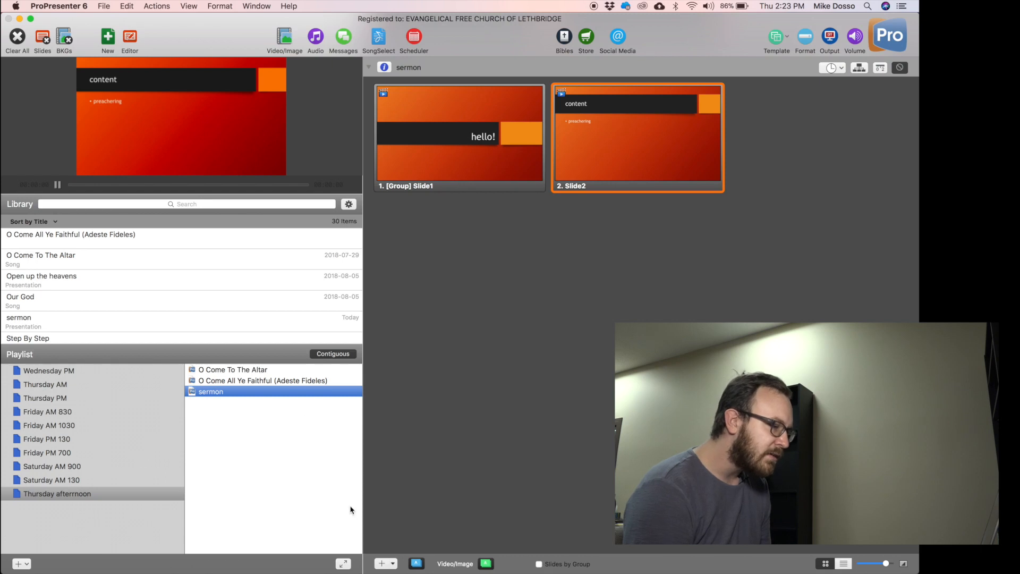
pyautogui.scroll(-8, 165, 292)
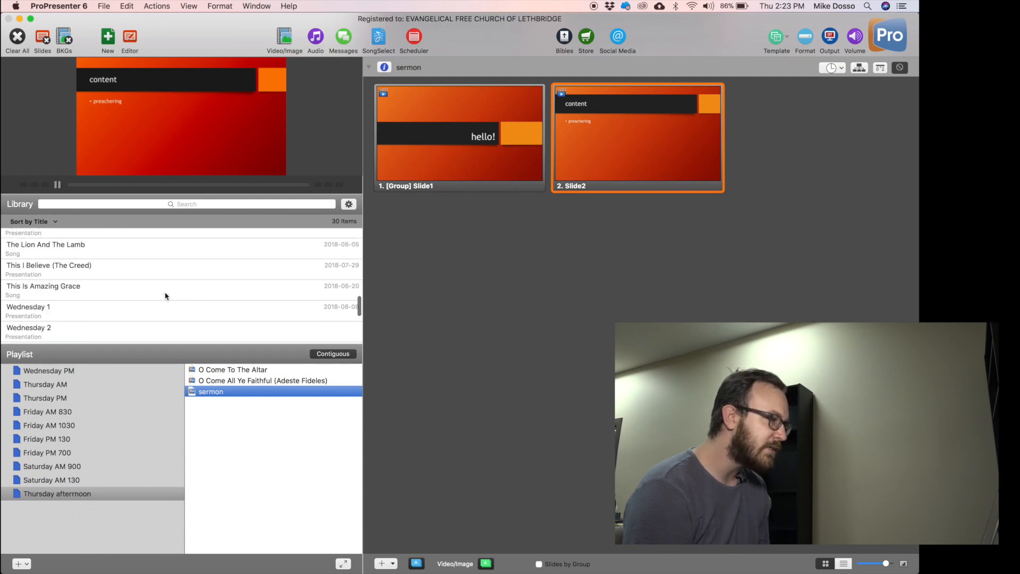
pyautogui.scroll(8, 164, 291)
pyautogui.click(246, 370)
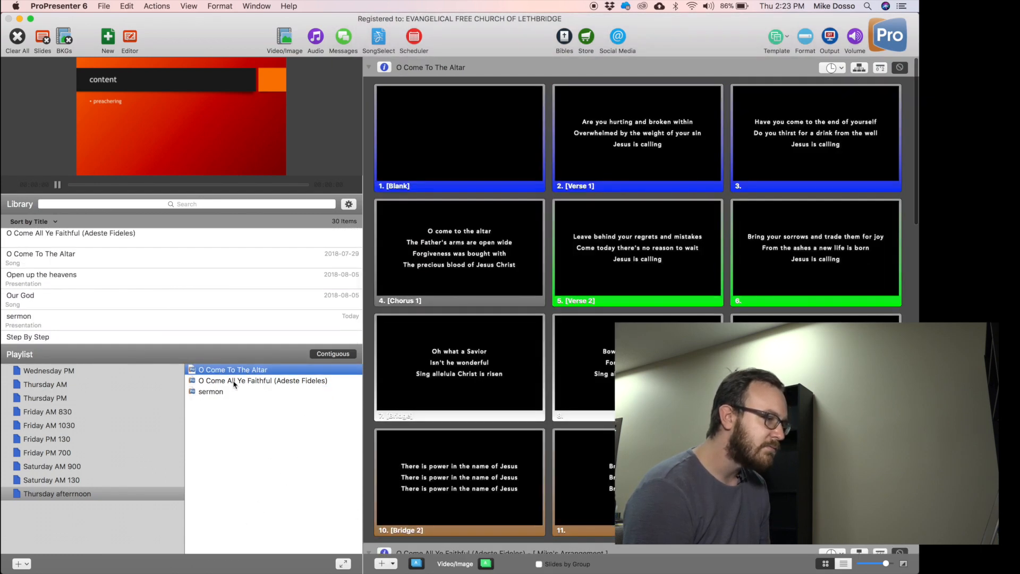
pyautogui.click(228, 380)
pyautogui.click(222, 391)
pyautogui.click(242, 371)
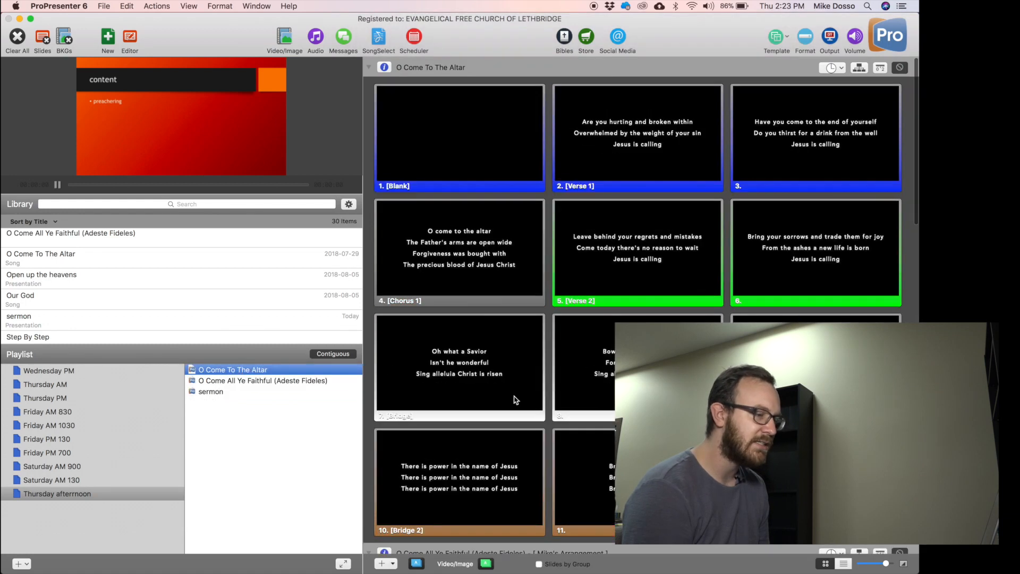
pyautogui.press('Tab')
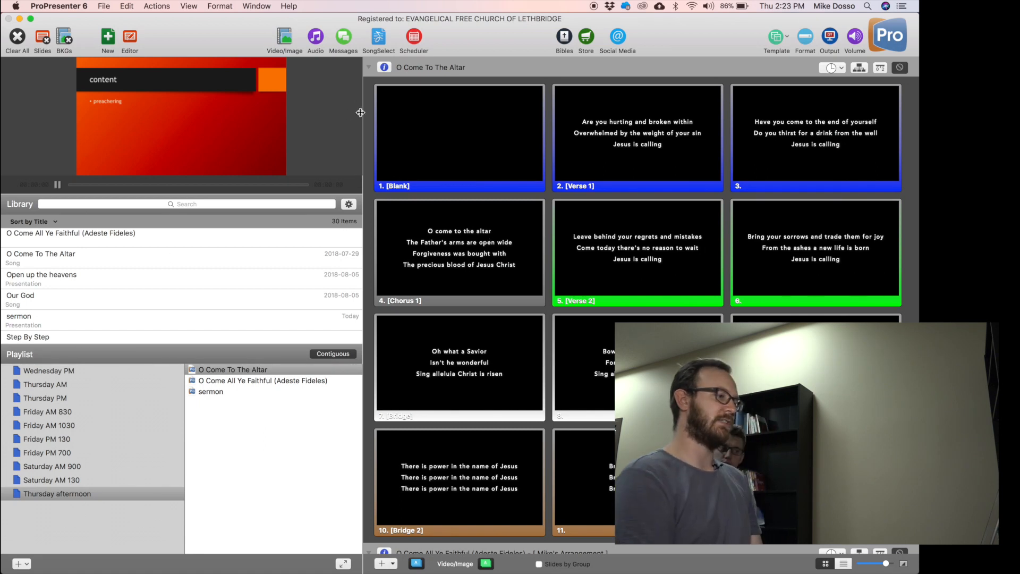
# Widen the slide area and enlarge the side panels, preview and Library list.
pyautogui.moveTo(360, 113); pyautogui.dragTo(100, 148)
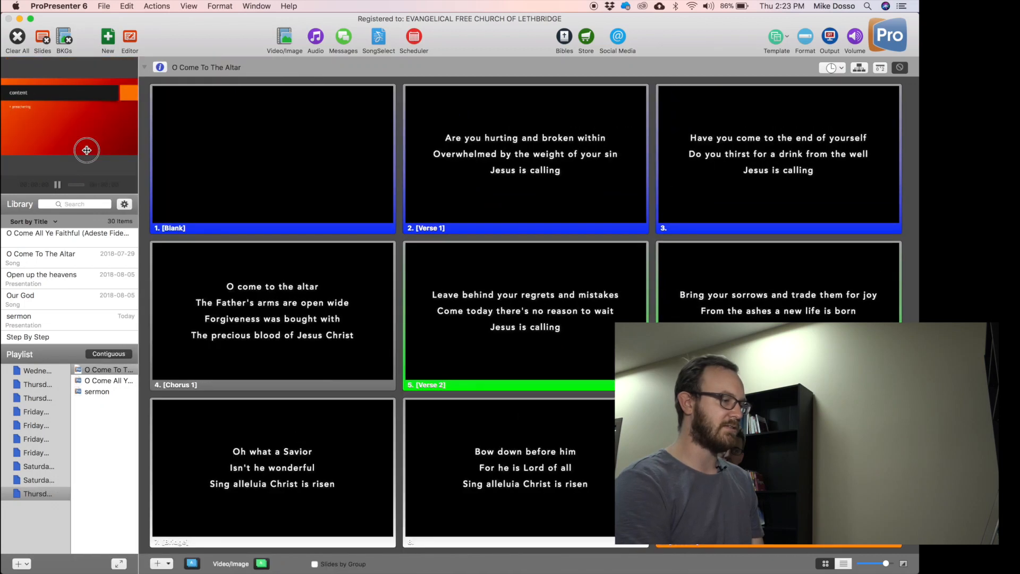
pyautogui.moveTo(204, 133); pyautogui.dragTo(268, 168)
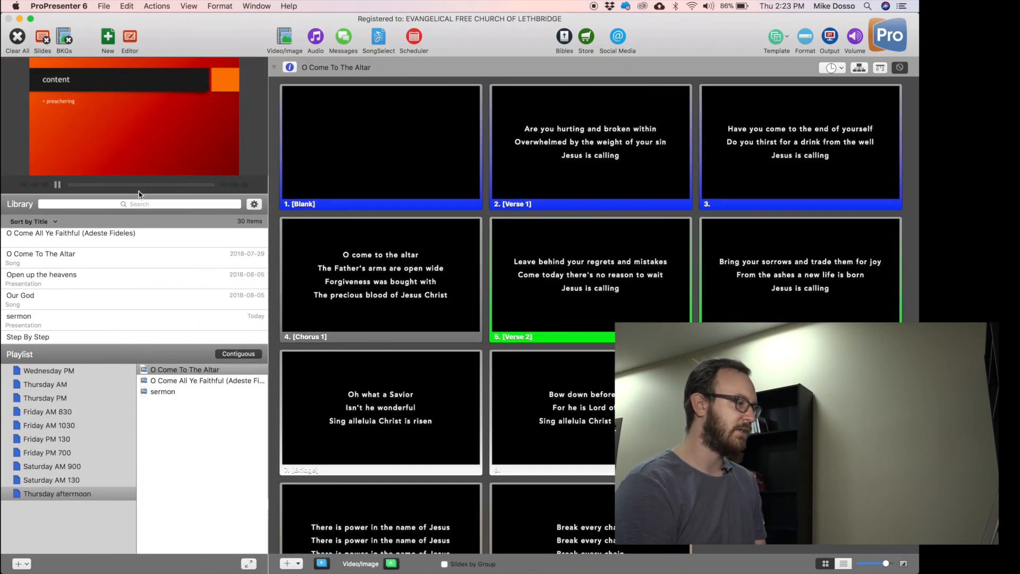
pyautogui.moveTo(138, 193); pyautogui.dragTo(207, 192)
pyautogui.moveTo(115, 352); pyautogui.dragTo(154, 434)
pyautogui.moveTo(186, 333); pyautogui.dragTo(183, 369)
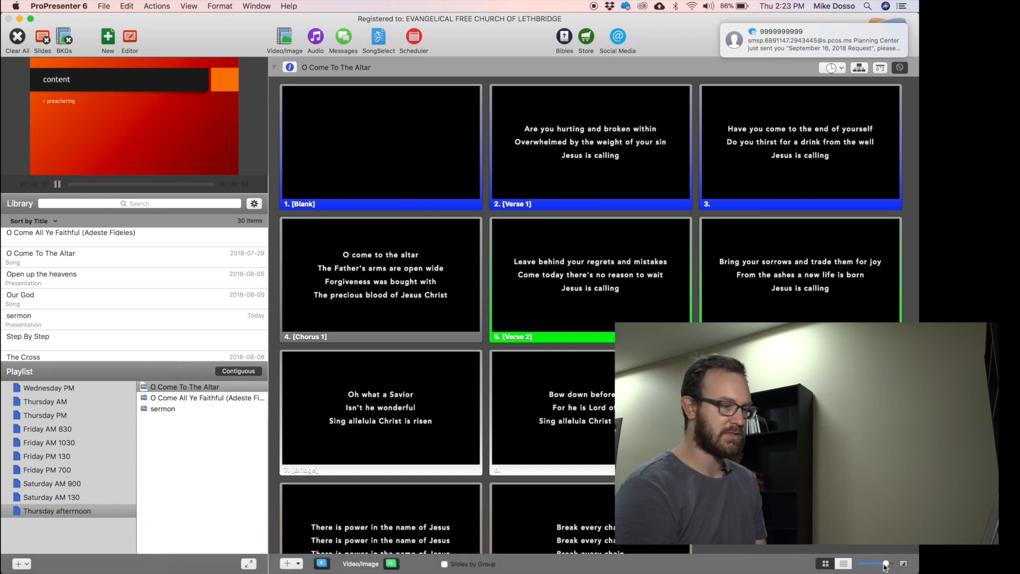
# Adjust the thumbnail size and show O Come To The Altar's slides as a list with lyrics.
pyautogui.moveTo(871, 567); pyautogui.dragTo(901, 566)
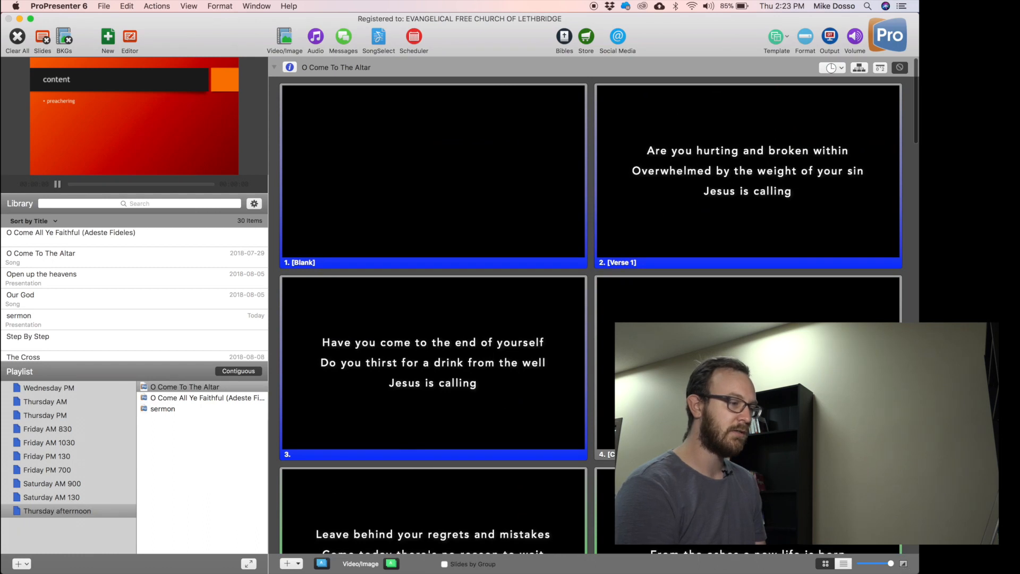
pyautogui.scroll(-10, 591, 313)
pyautogui.scroll(-5, 590, 314)
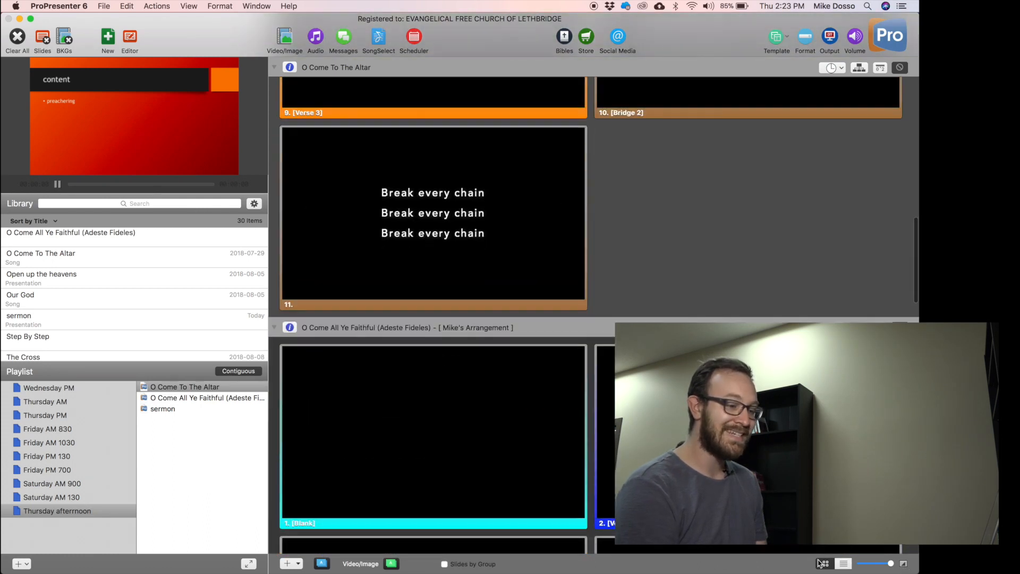
pyautogui.moveTo(882, 565)
pyautogui.mouseDown()
pyautogui.moveTo(873, 567)
pyautogui.moveTo(882, 564)
pyautogui.mouseUp()
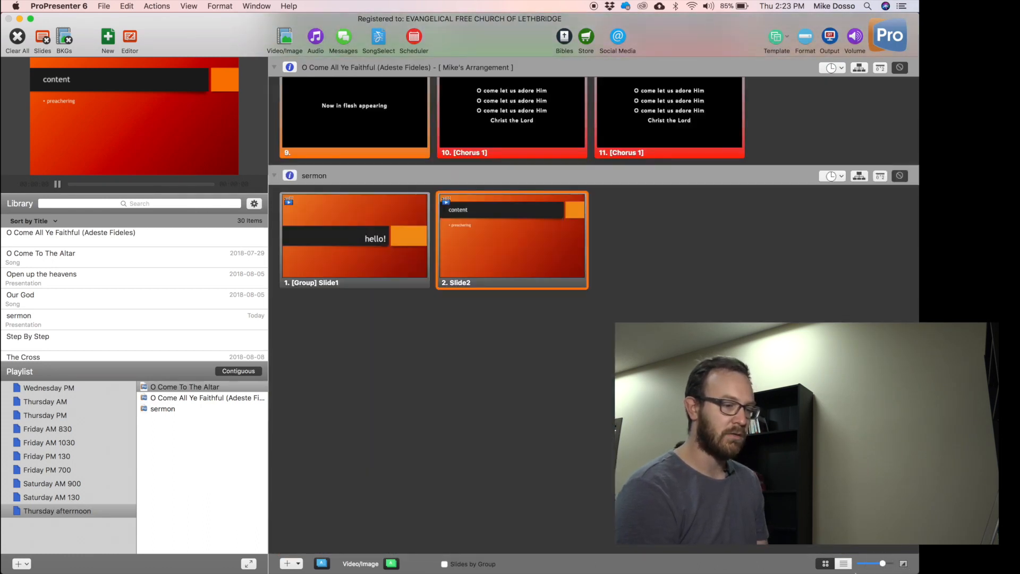
pyautogui.click(842, 565)
pyautogui.scroll(15, 662, 302)
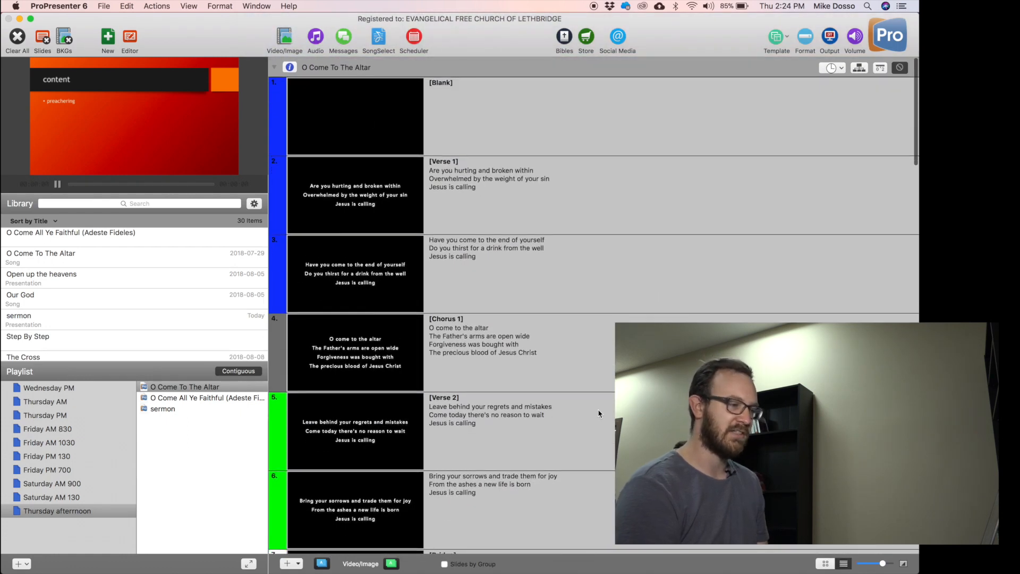
pyautogui.scroll(-4, 599, 414)
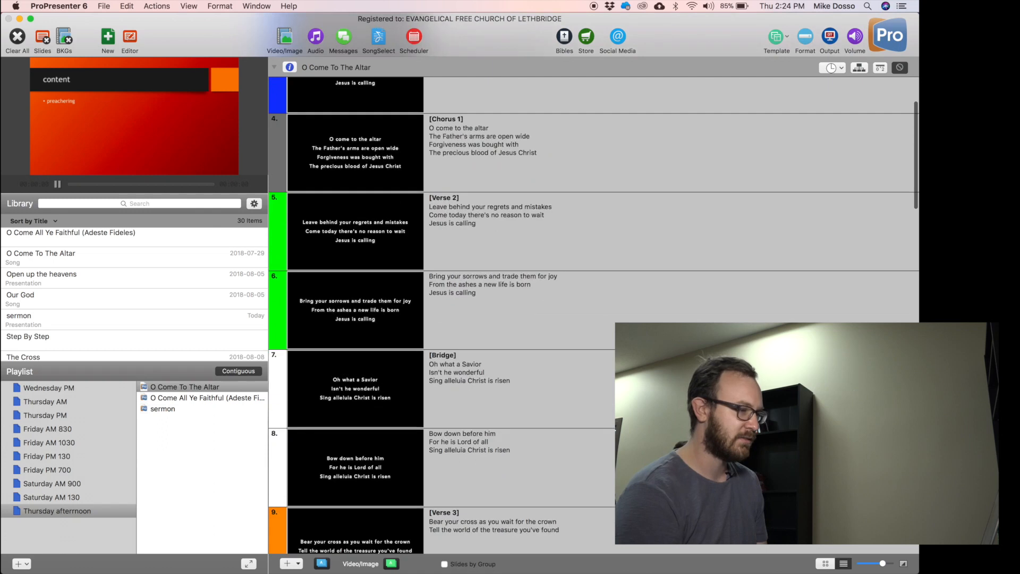
pyautogui.scroll(-8, 600, 425)
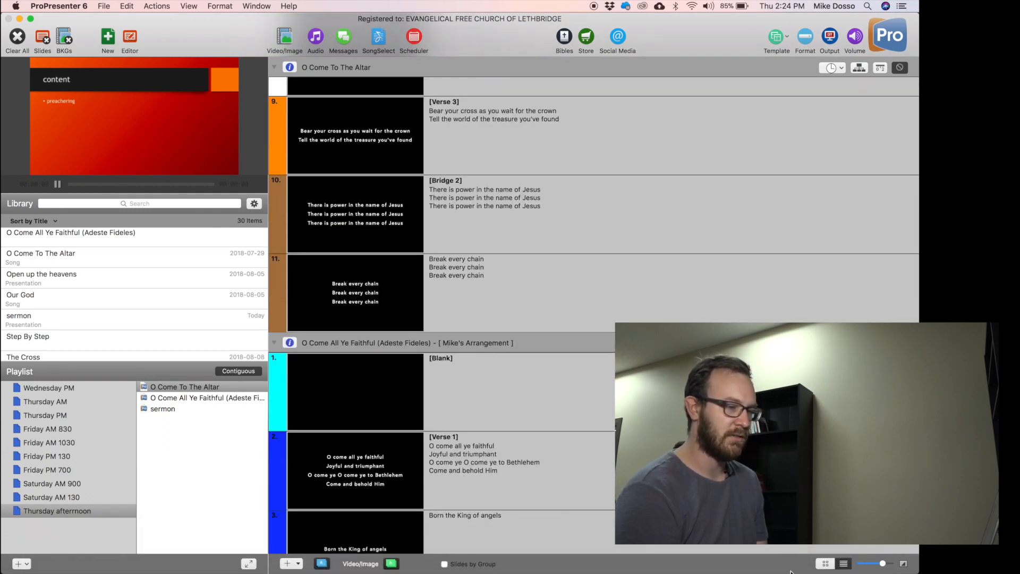
# Return to the thumbnail grid and put O Come All Ye Faithful's Verse 1 lyrics live.
pyautogui.click(825, 564)
pyautogui.scroll(4, 770, 425)
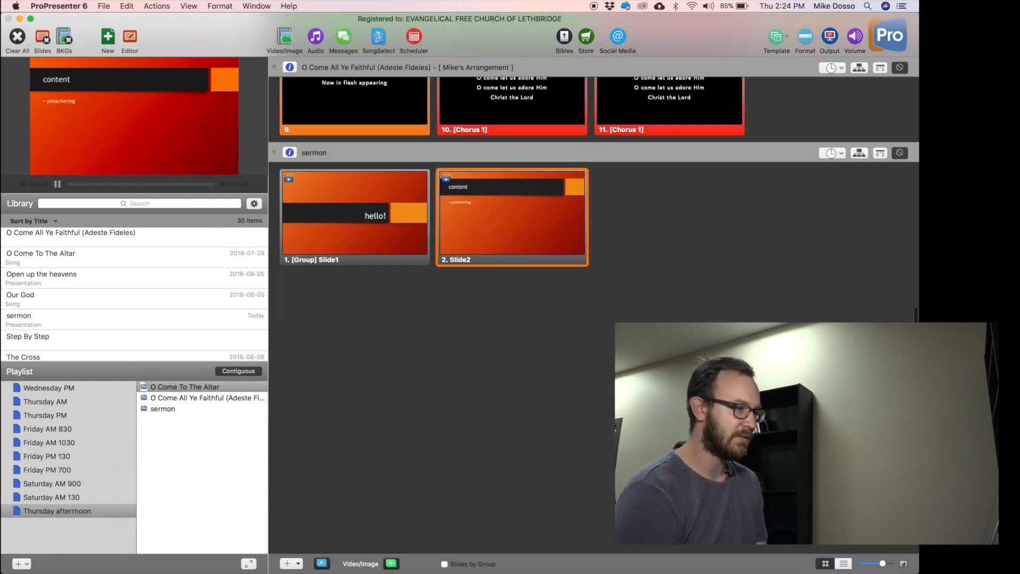
pyautogui.click(770, 425)
pyautogui.scroll(2, 736, 211)
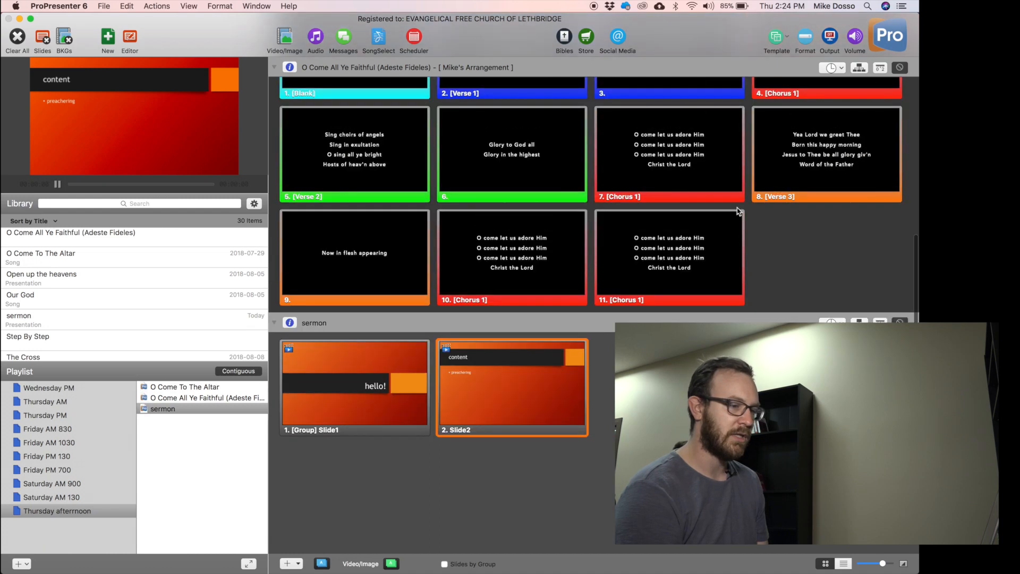
pyautogui.scroll(2, 522, 170)
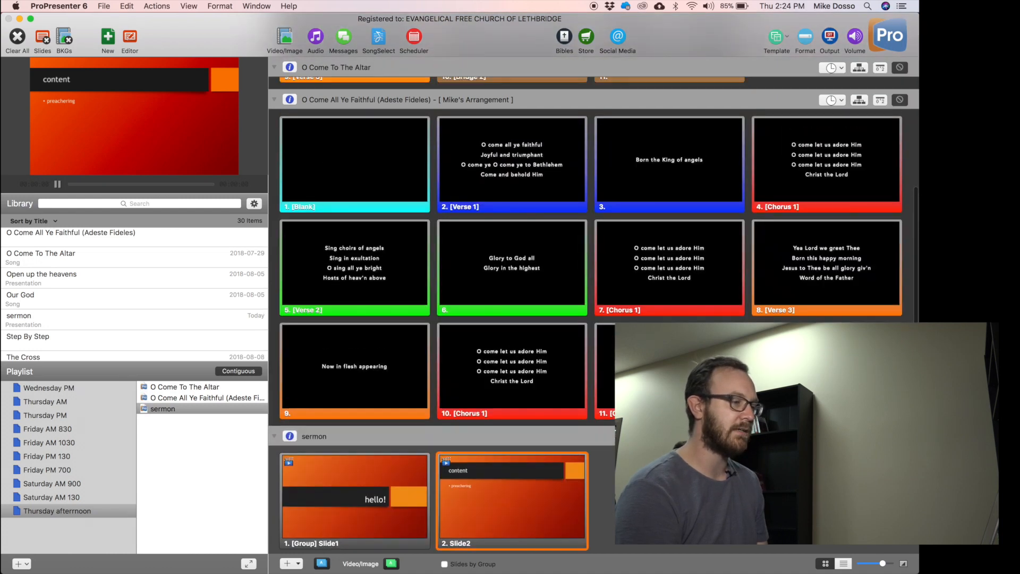
pyautogui.click(522, 172)
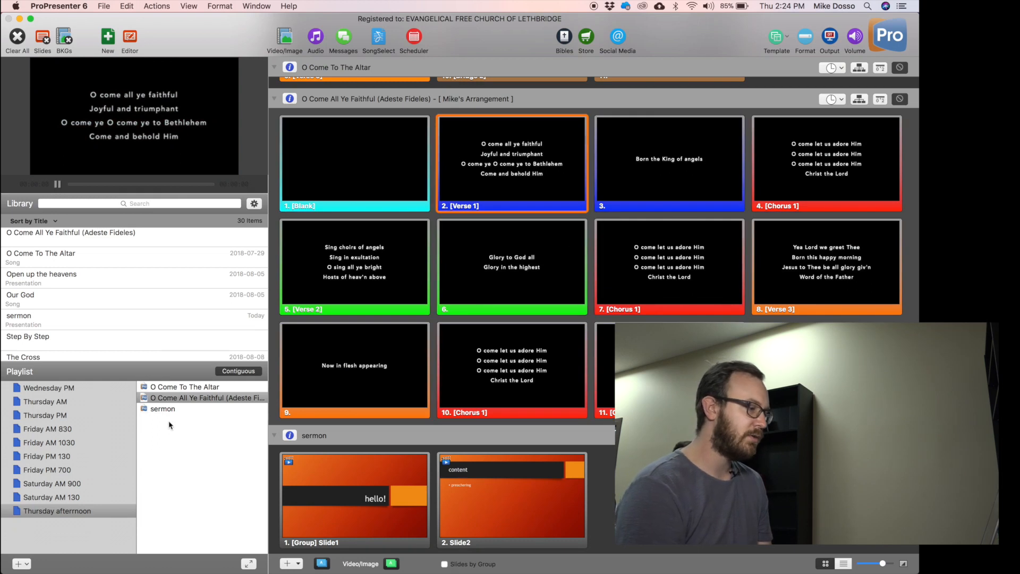
# Show O Come To The Altar's slides and check the template list without applying one.
pyautogui.click(204, 390)
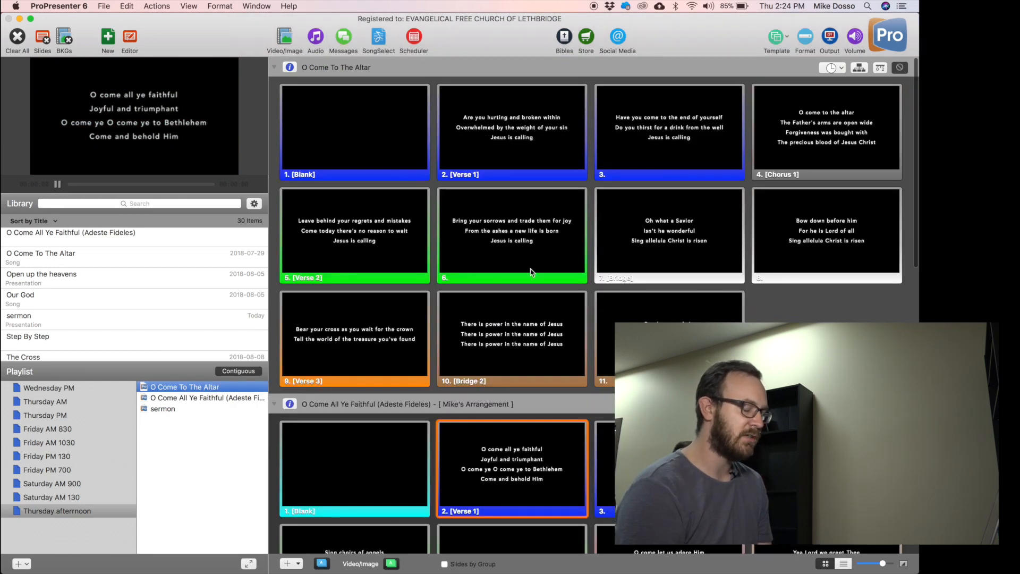
pyautogui.click(827, 351)
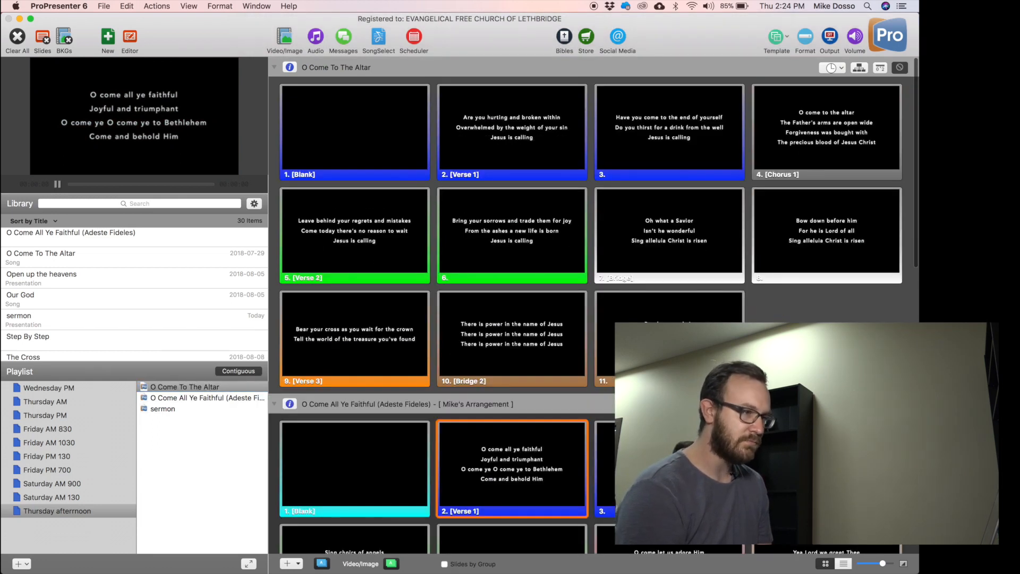
pyautogui.click(779, 35)
pyautogui.click(210, 419)
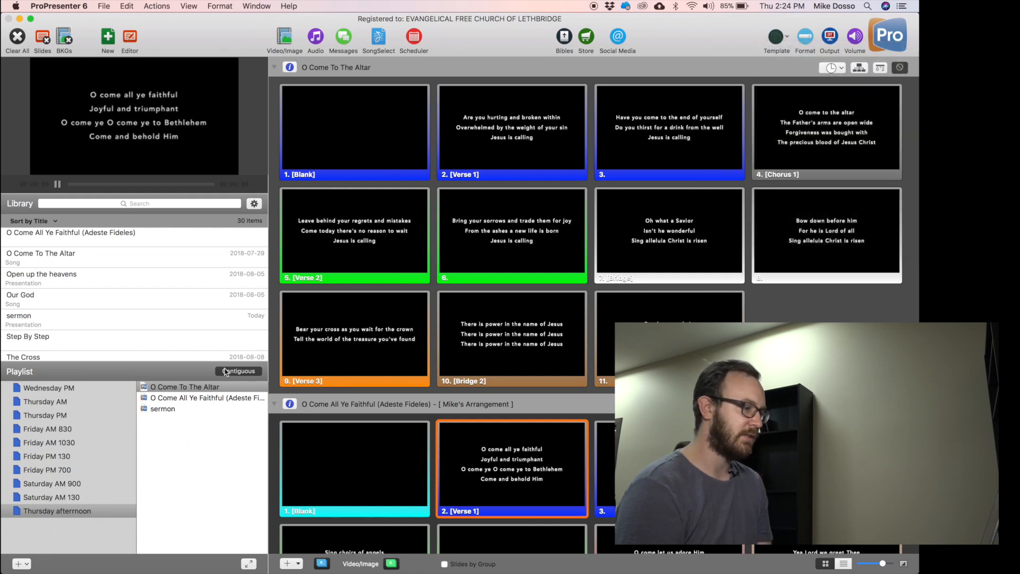
pyautogui.click(208, 387)
# Apply the Blue Style Full Slide Lyric template to O Come To The Altar.
pyautogui.click(775, 41)
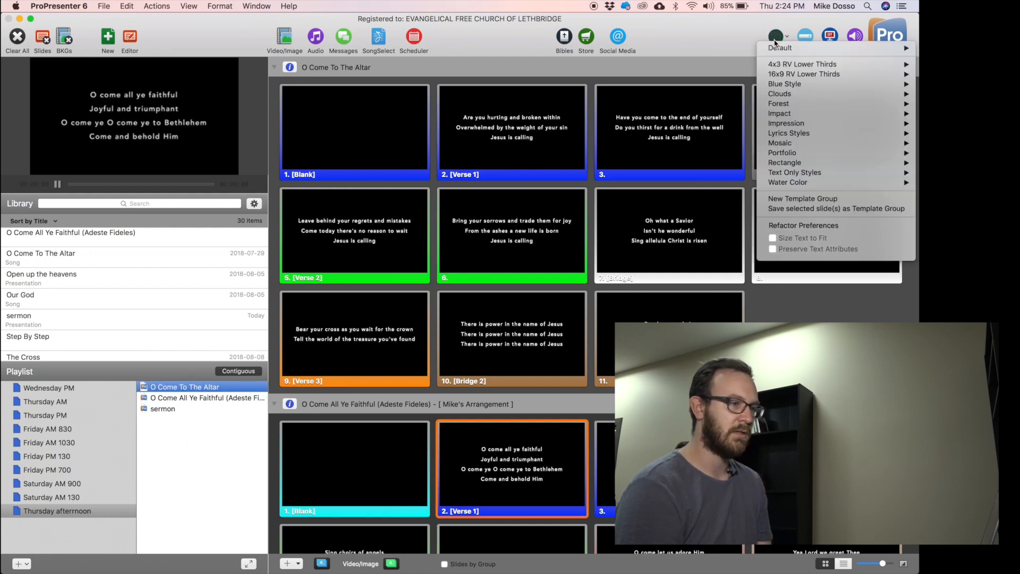
pyautogui.moveTo(827, 136)
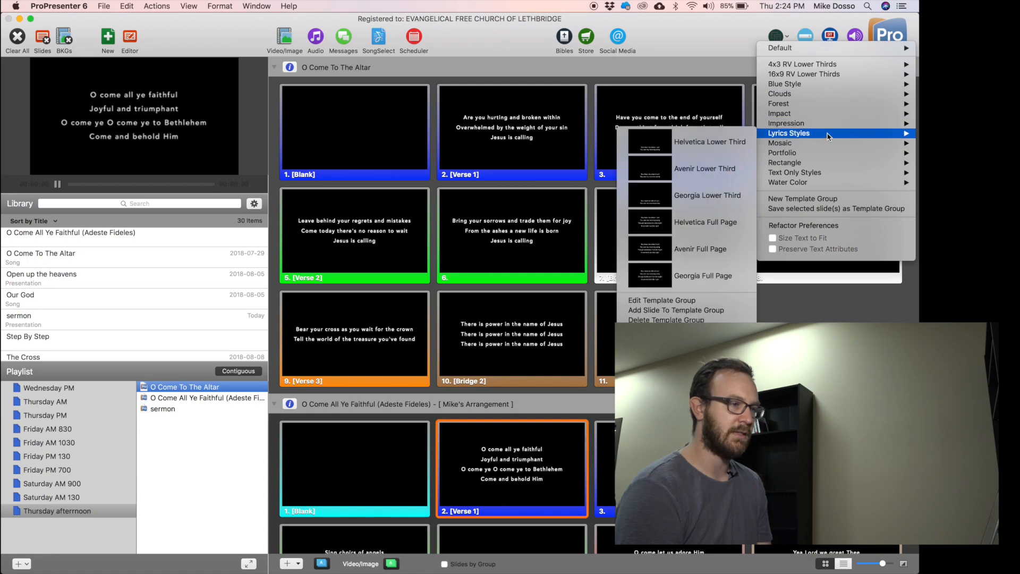
pyautogui.click(740, 225)
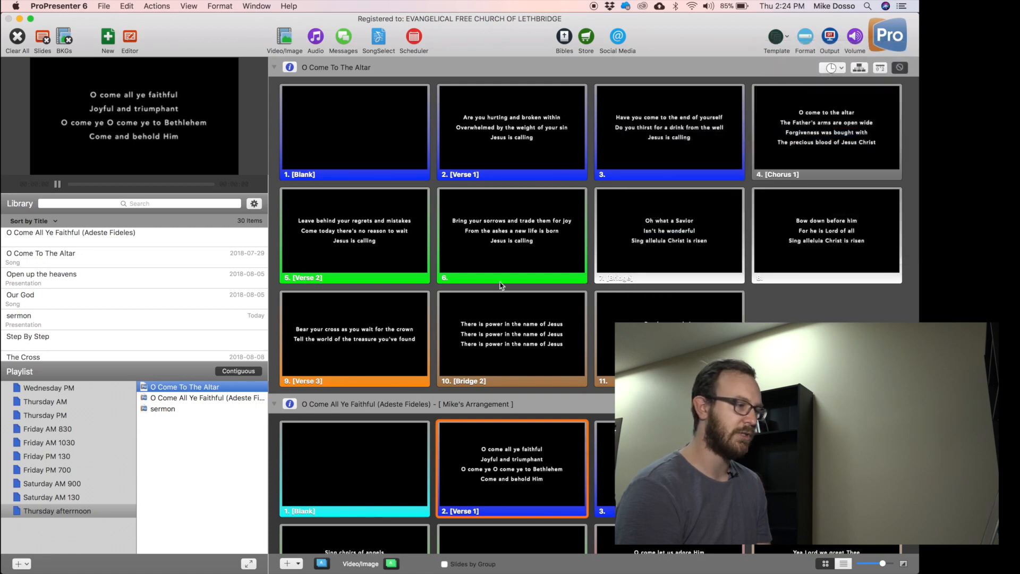
pyautogui.click(777, 38)
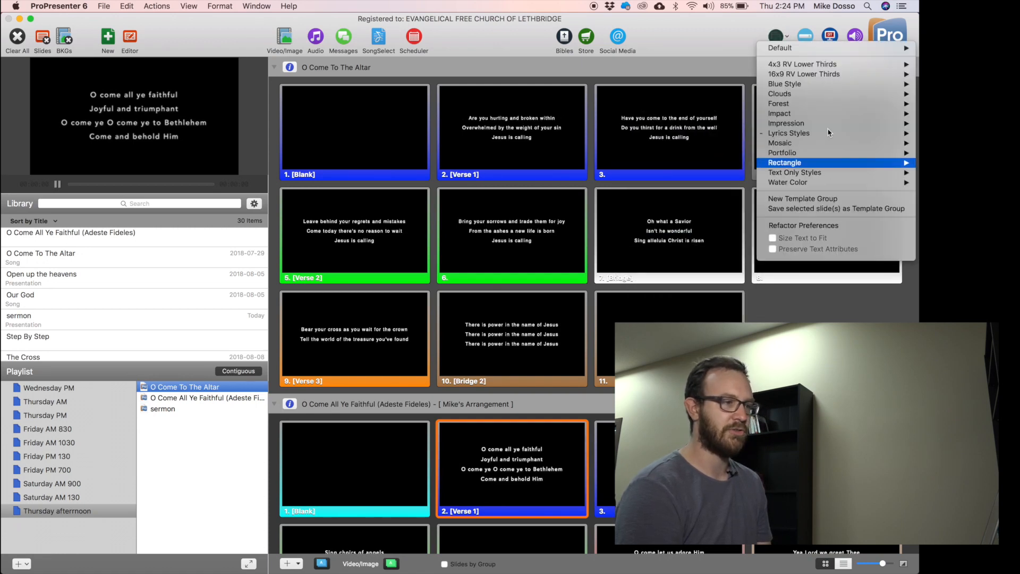
pyautogui.moveTo(804, 85)
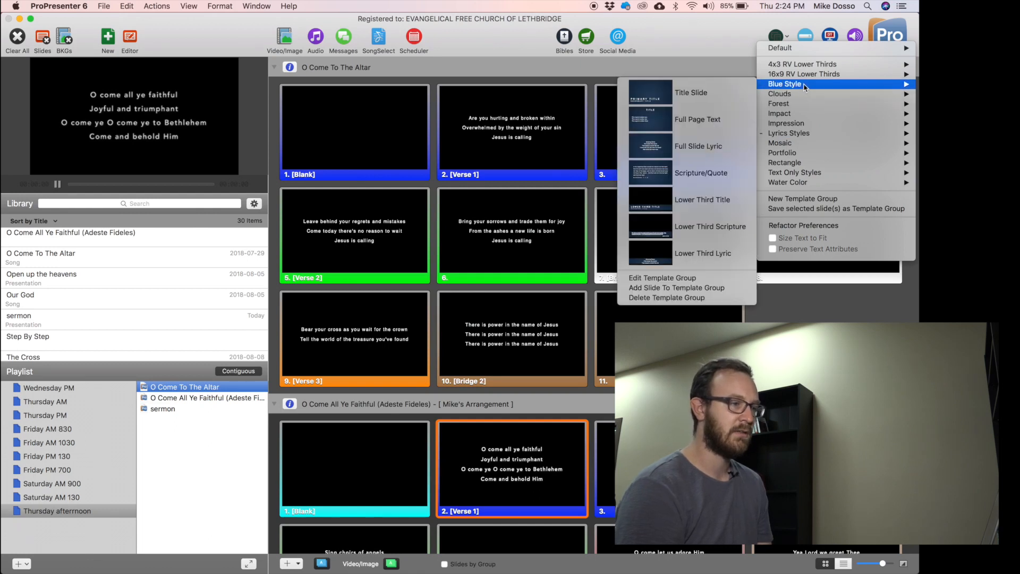
pyautogui.click(697, 146)
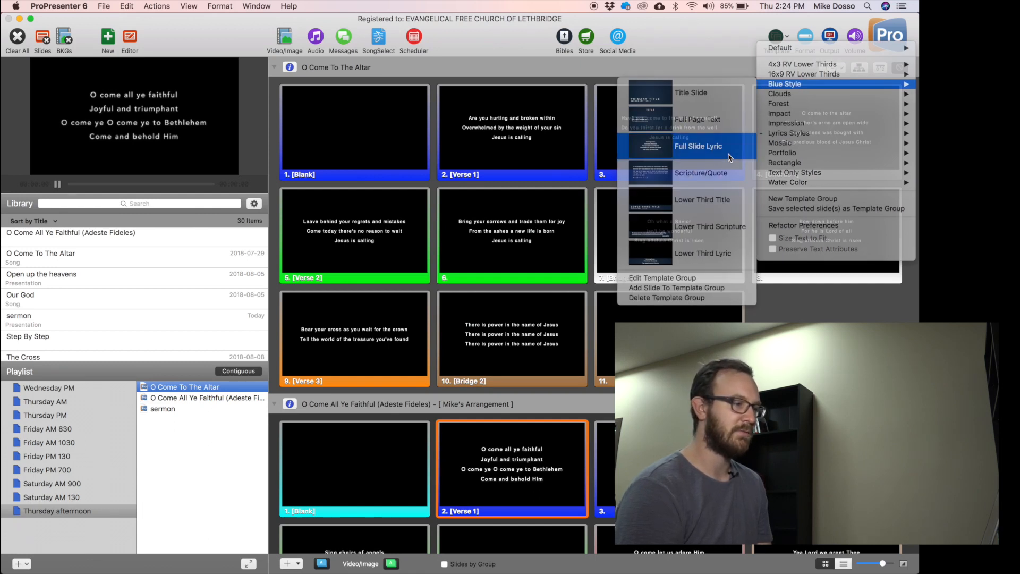
# Put Verse 1, slide 3 and Chorus 1 live, then browse other template styles without applying any.
pyautogui.click(498, 146)
pyautogui.click(683, 148)
pyautogui.click(792, 150)
pyautogui.click(776, 36)
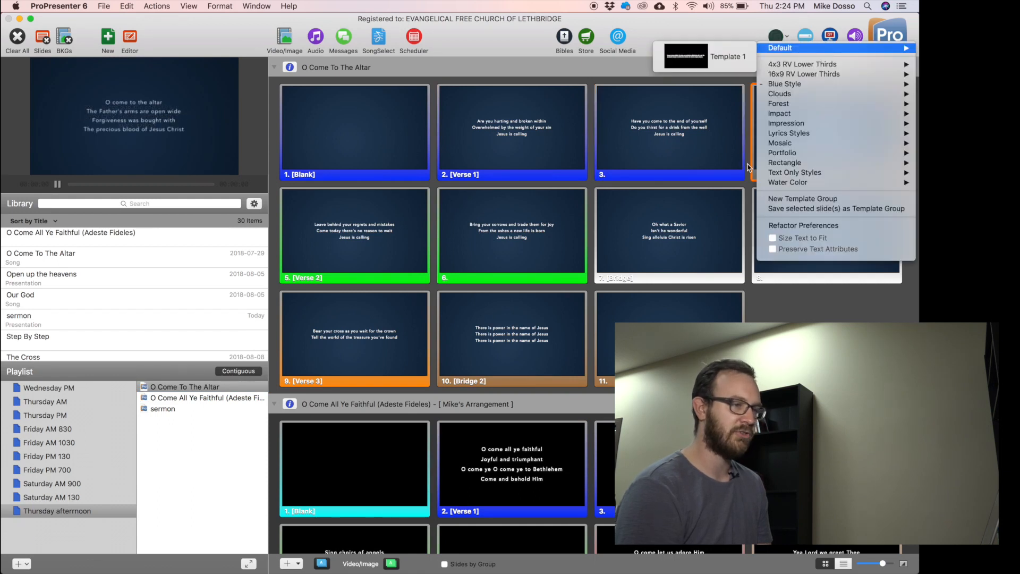
pyautogui.moveTo(782, 129)
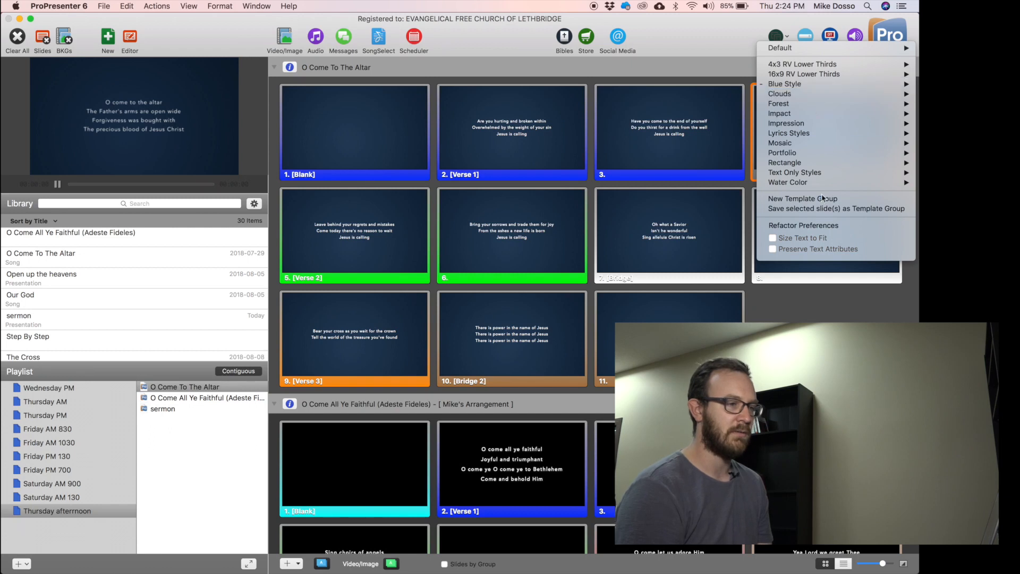
pyautogui.moveTo(817, 134)
pyautogui.press('Escape')
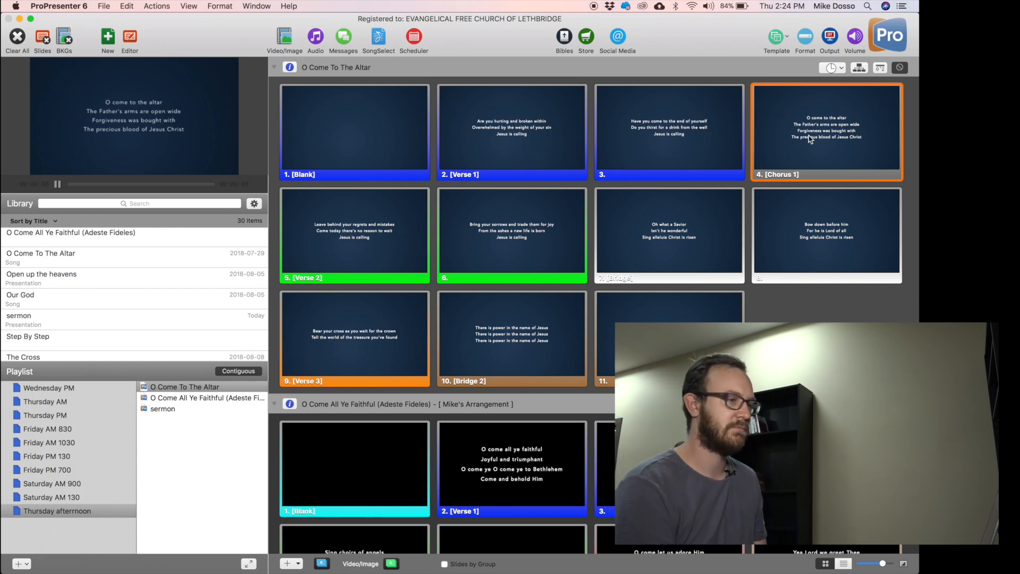
# Apply a Text Only Styles template to both O Come All Ye Faithful and O Come To The Altar.
pyautogui.click(193, 397)
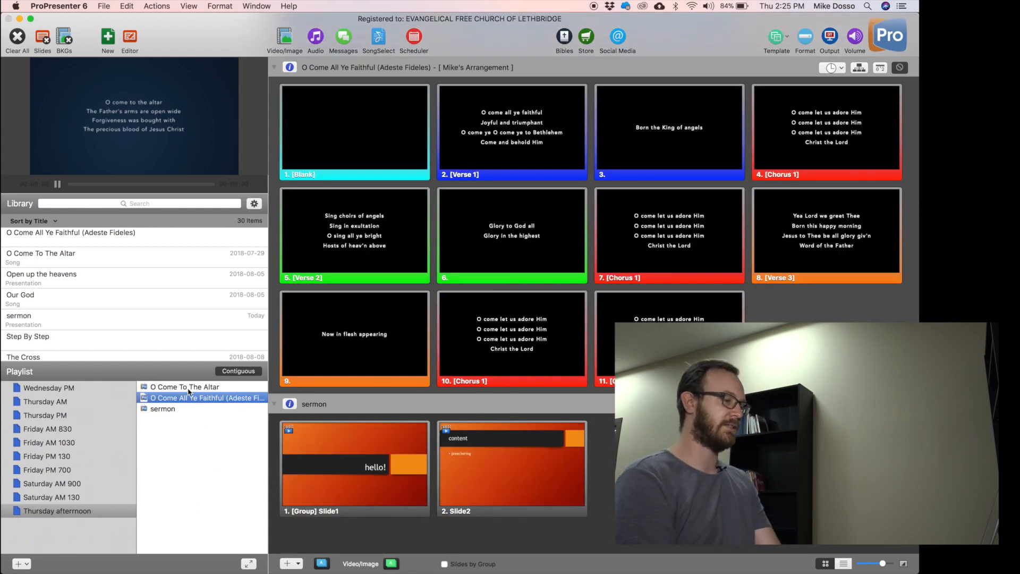
pyautogui.keyDown('shift'); pyautogui.click(200, 388); pyautogui.keyUp('shift')
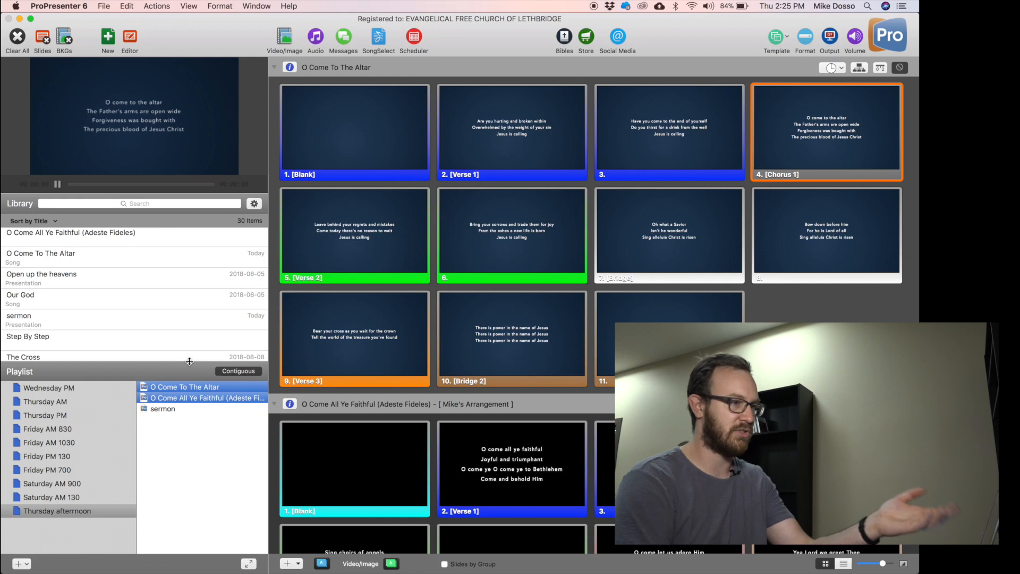
pyautogui.click(776, 37)
pyautogui.moveTo(826, 175)
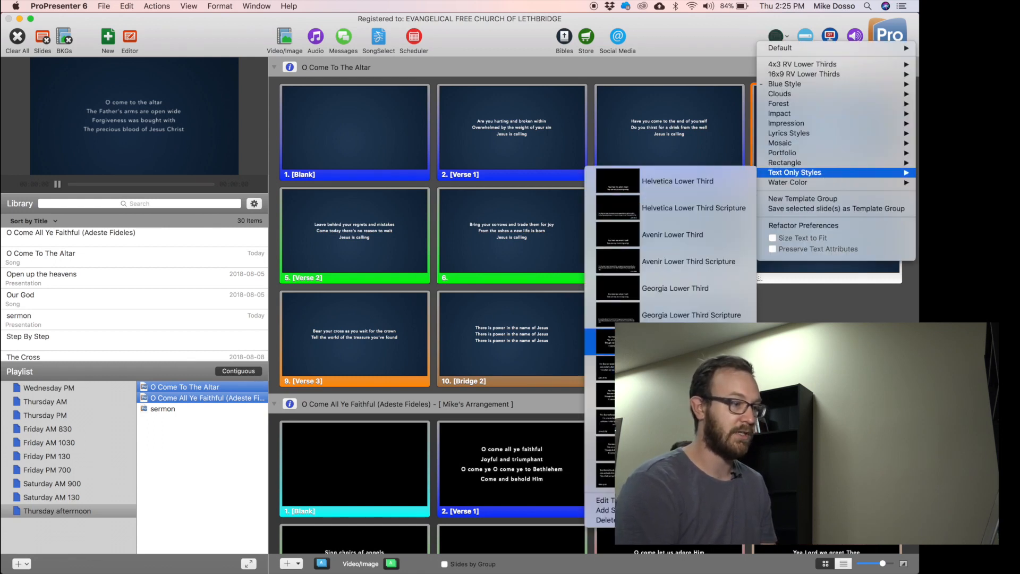
pyautogui.click(413, 214)
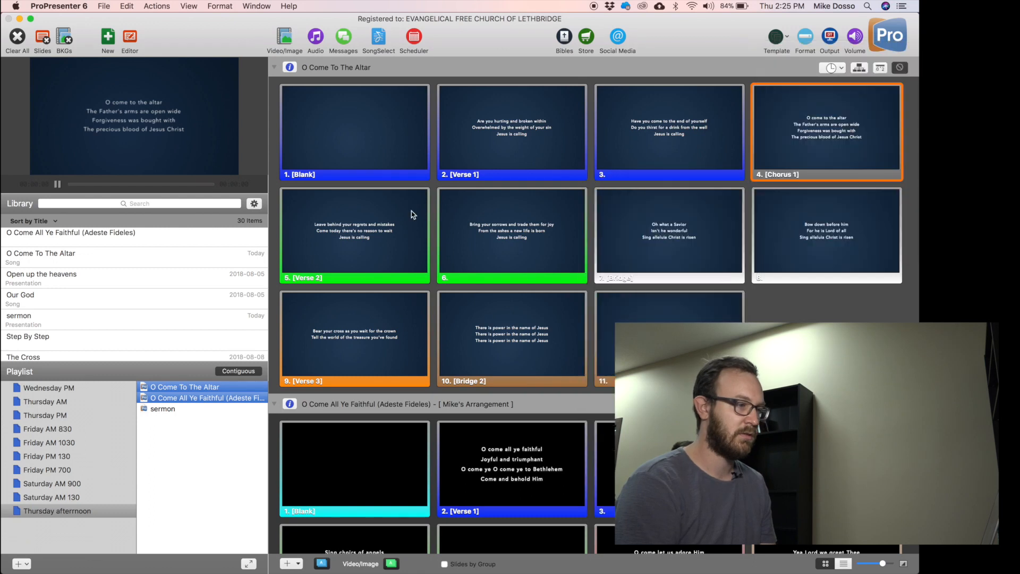
pyautogui.click(532, 200)
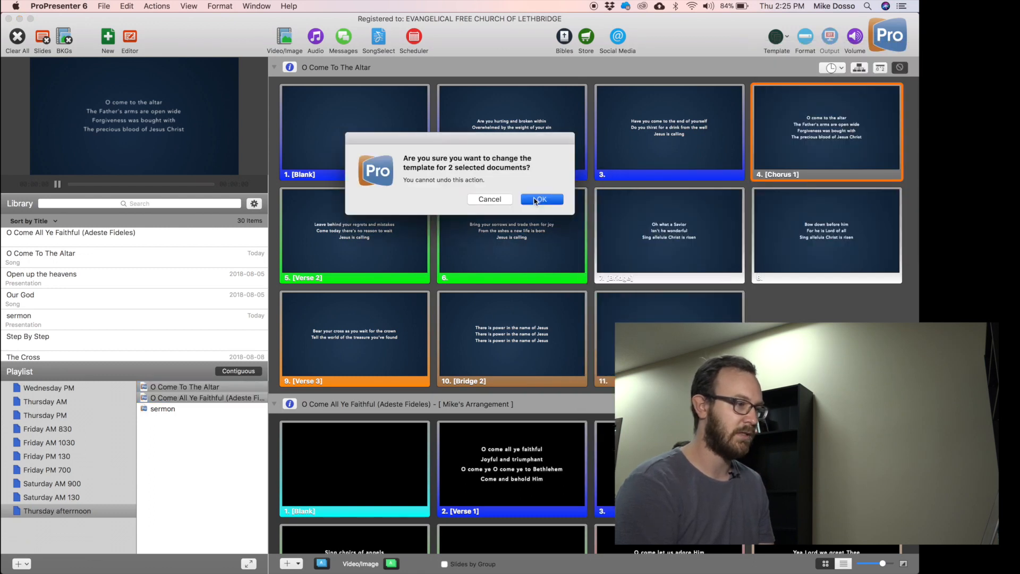
# Put the second song's Verse 1, slide 3, Chorus 1, then Altar's slide 11 live.
pyautogui.click(535, 471)
pyautogui.click(661, 469)
pyautogui.click(802, 464)
pyautogui.click(714, 320)
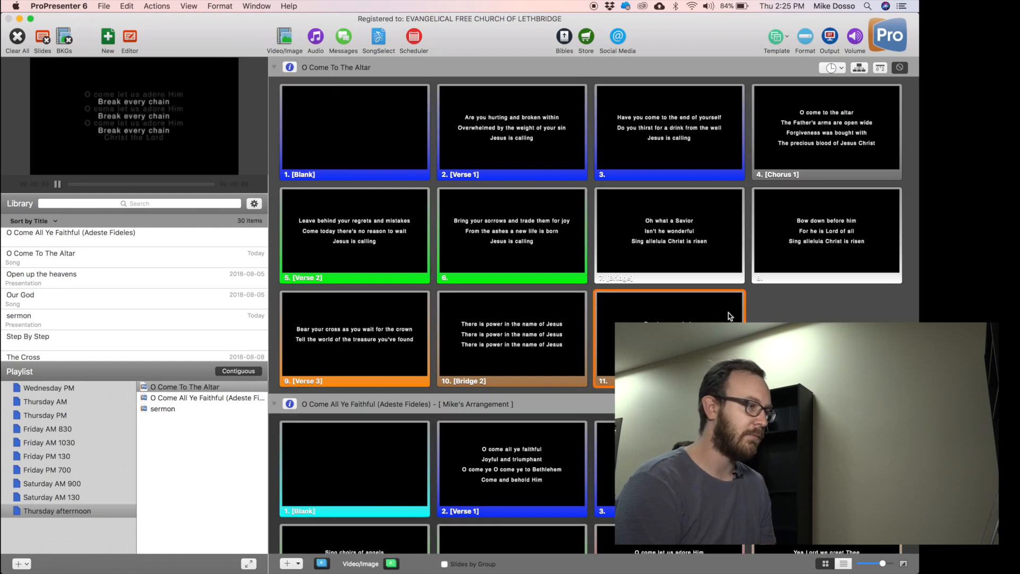
# Put the Light Show Blue video on O Come To The Altar's Blank slide 1.
pyautogui.click(286, 37)
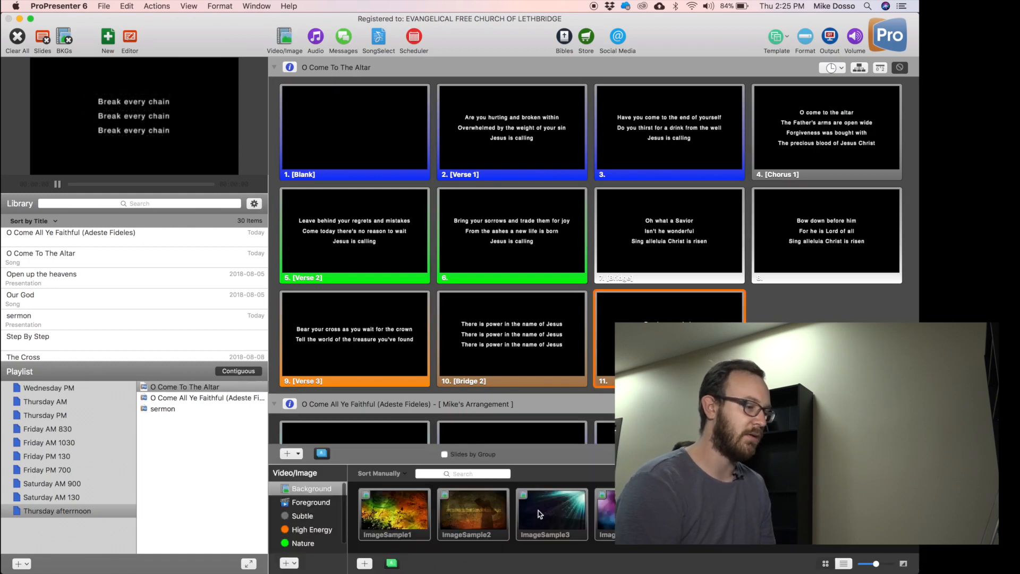
pyautogui.click(285, 37)
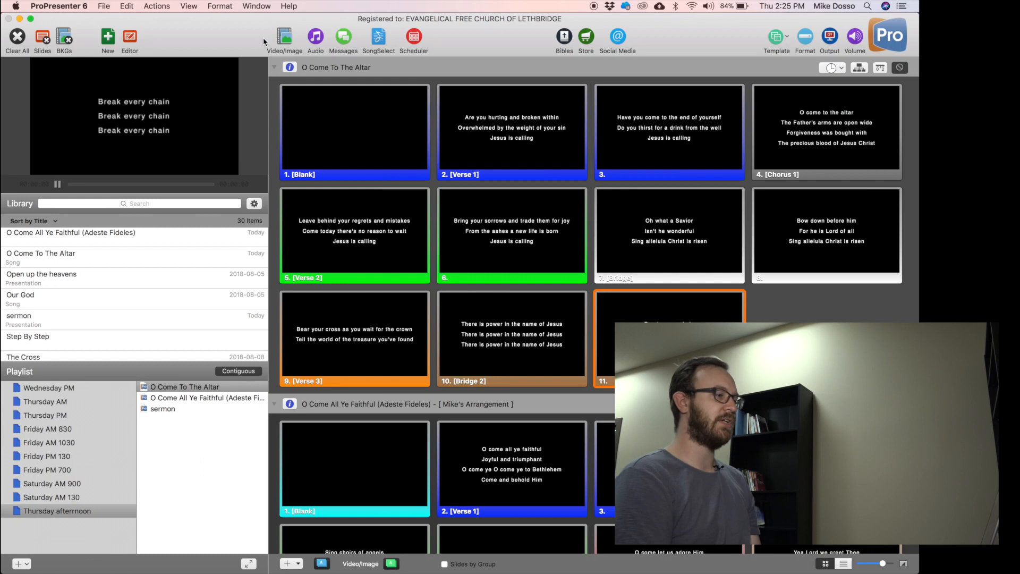
pyautogui.click(290, 35)
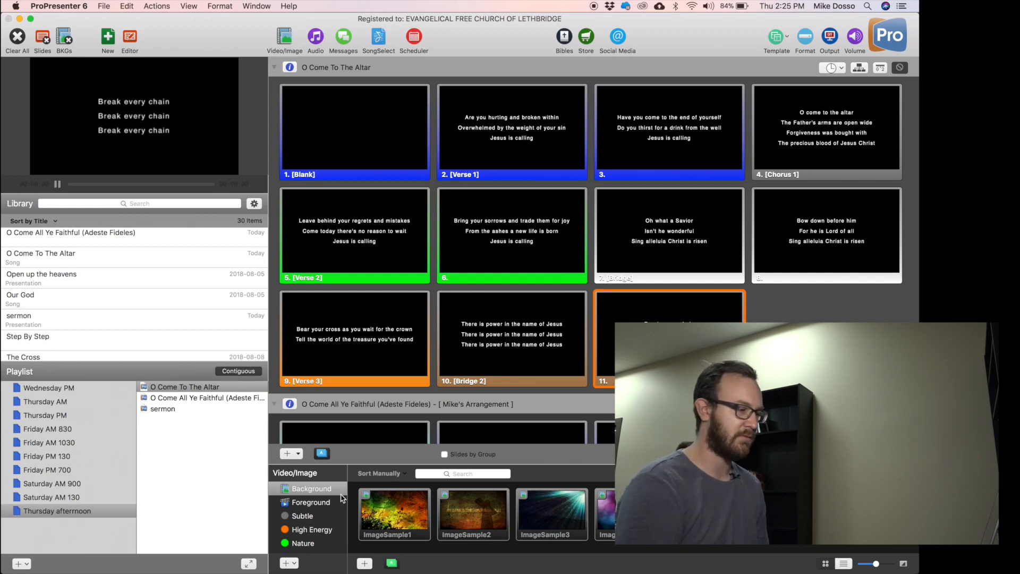
pyautogui.scroll(-2, 342, 496)
pyautogui.scroll(2, 337, 505)
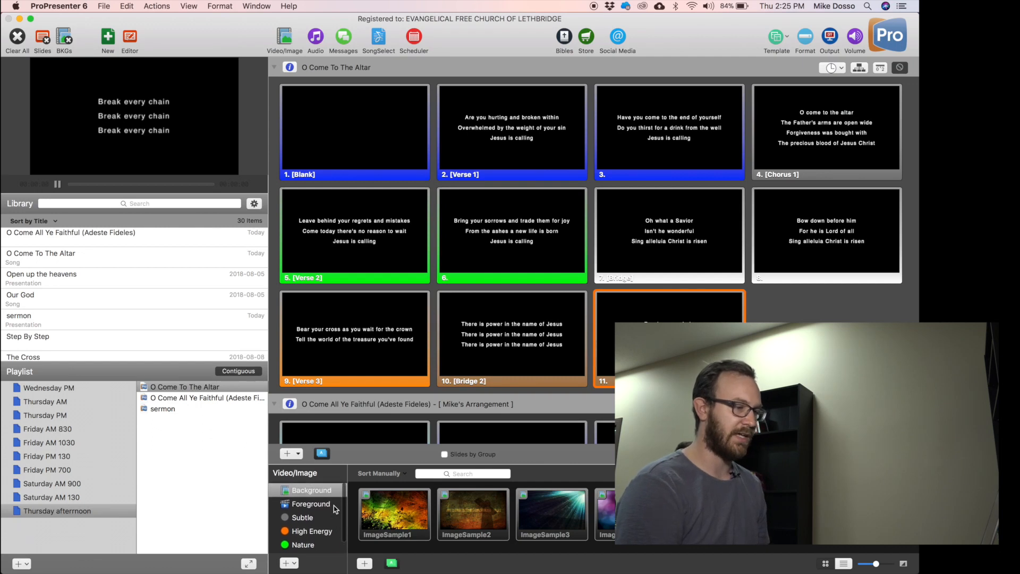
pyautogui.click(716, 518)
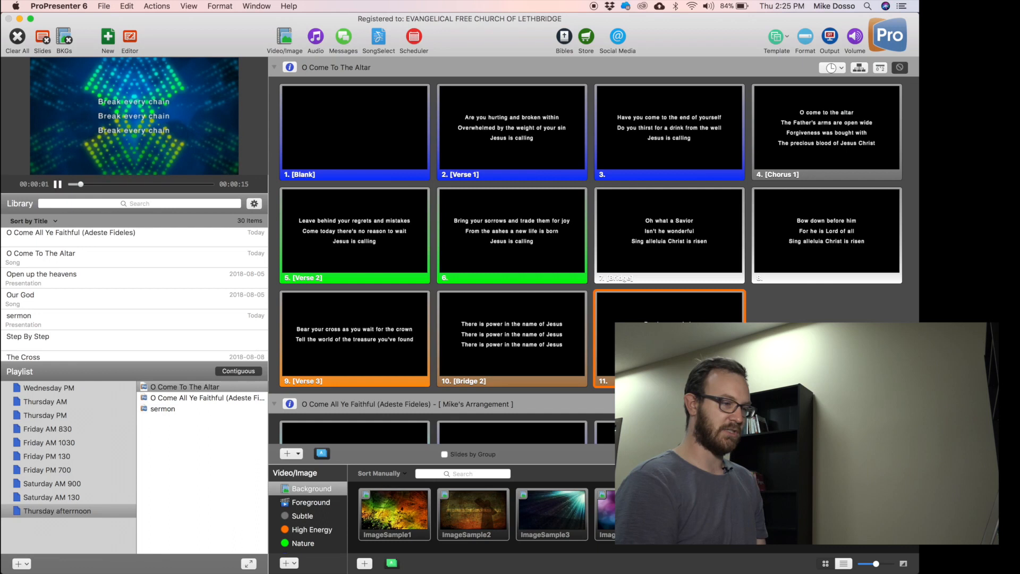
pyautogui.moveTo(715, 517); pyautogui.dragTo(372, 126)
# Test the video slide live, then Verse 1, Chorus 1, Verse 2 and slides 6-8.
pyautogui.click(366, 130)
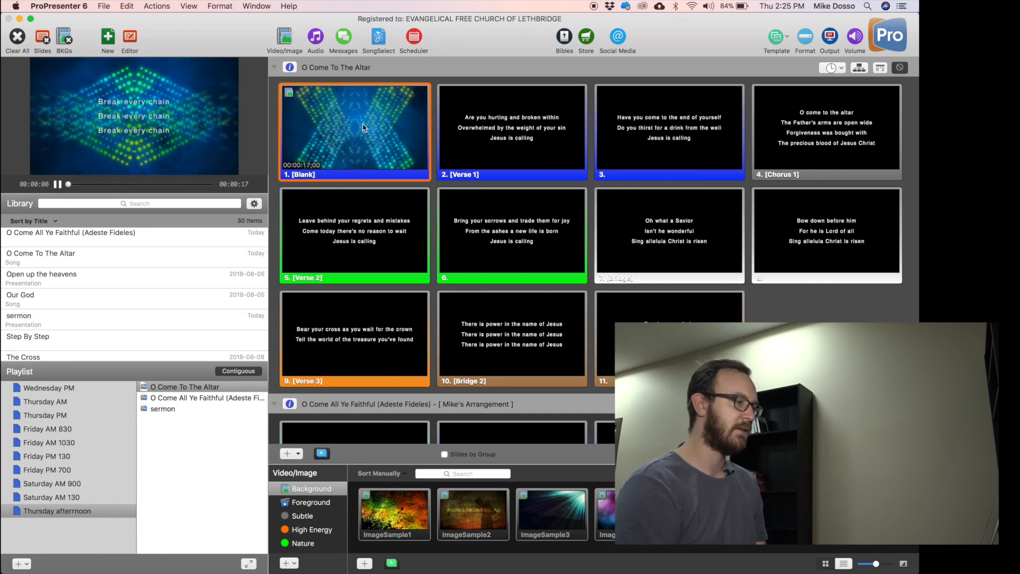
pyautogui.click(547, 137)
pyautogui.click(763, 130)
pyautogui.click(403, 252)
pyautogui.click(556, 249)
pyautogui.click(639, 241)
pyautogui.click(763, 244)
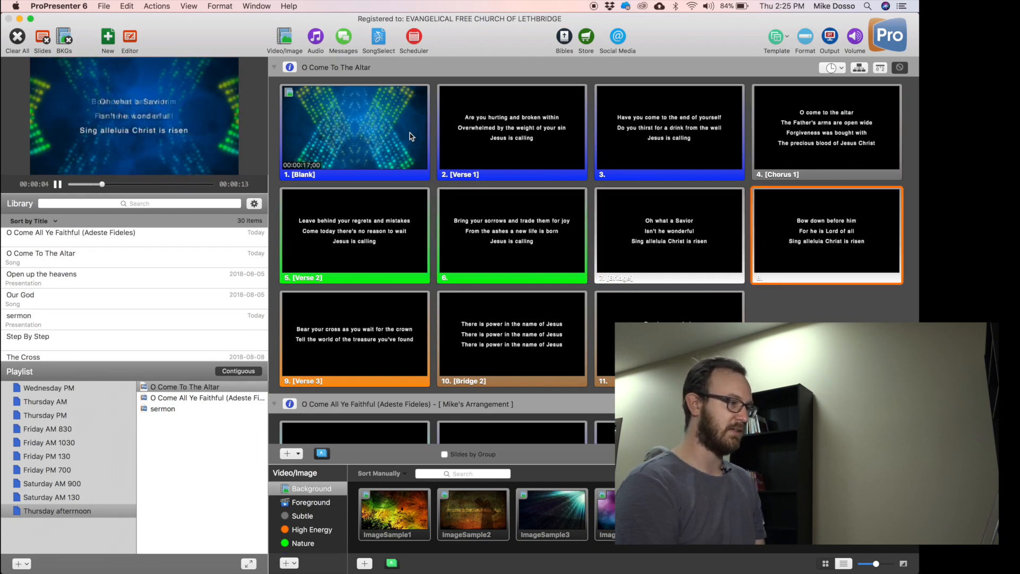
pyautogui.click(338, 133)
pyautogui.click(482, 152)
pyautogui.click(363, 153)
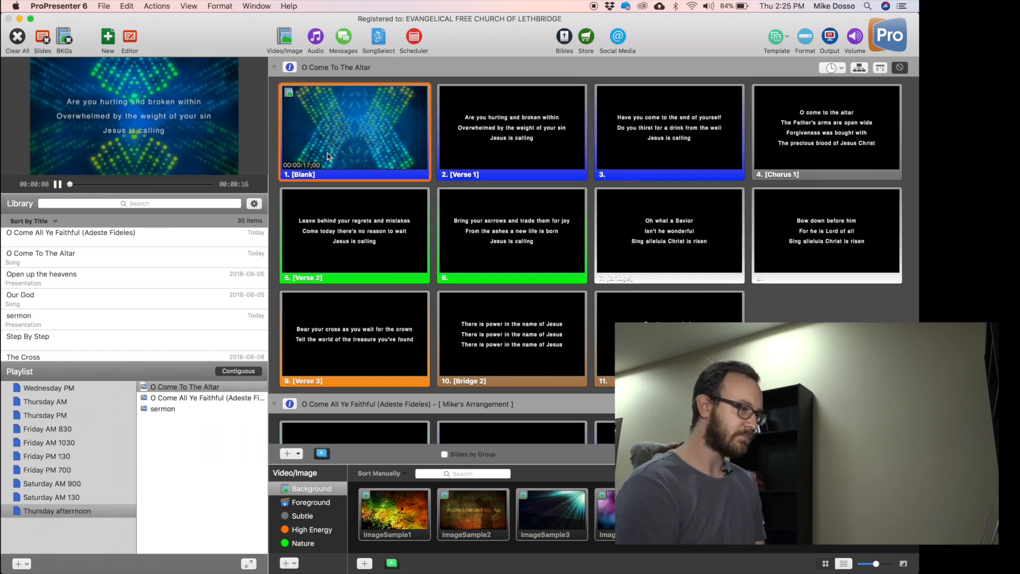
# Clear the playing background and give O Come All Ye Faithful's first slide a pink bokeh background.
pyautogui.scroll(-2, 433, 254)
pyautogui.scroll(2, 433, 254)
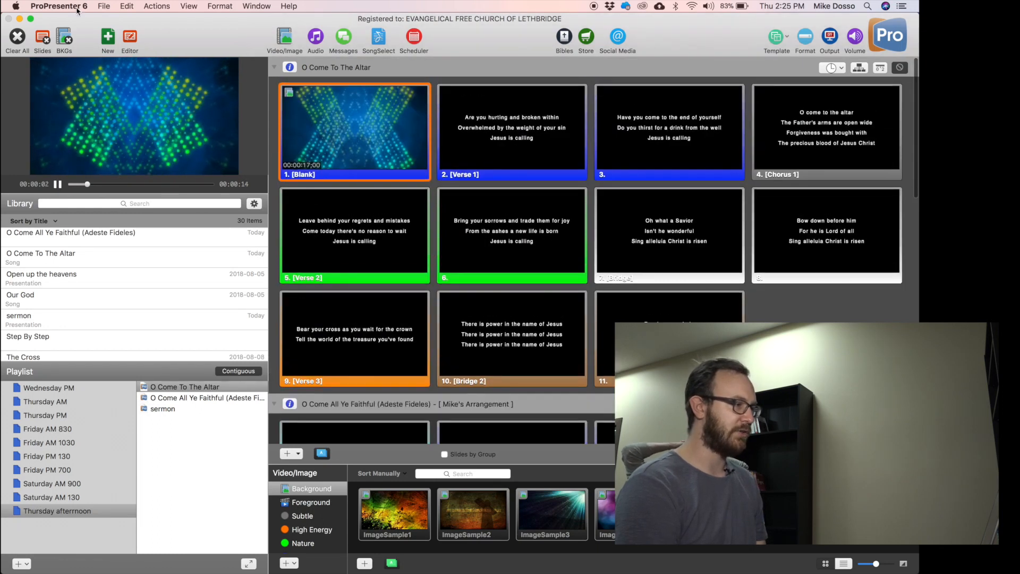
pyautogui.click(64, 37)
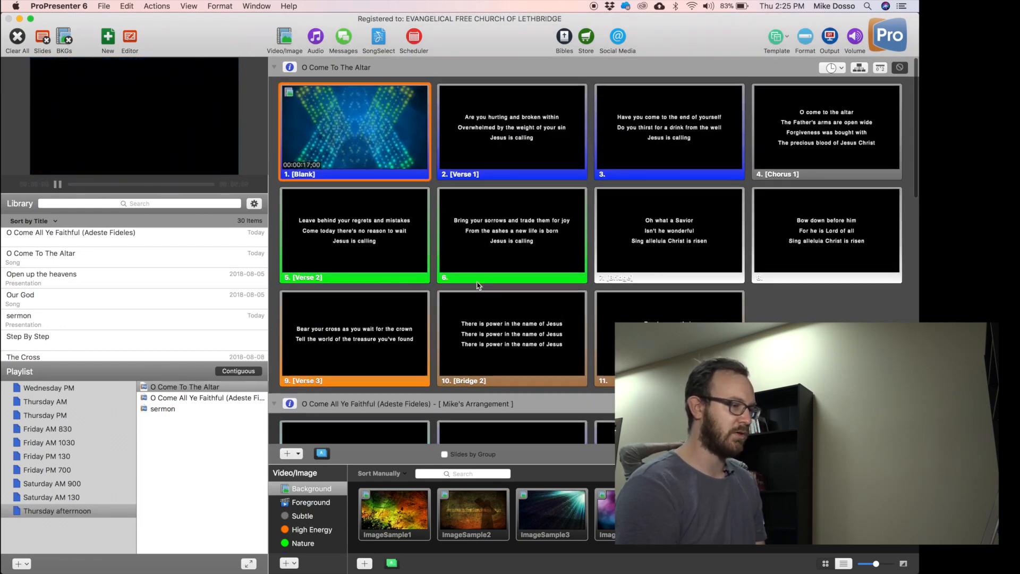
pyautogui.scroll(-2, 414, 389)
pyautogui.moveTo(611, 514); pyautogui.dragTo(356, 411)
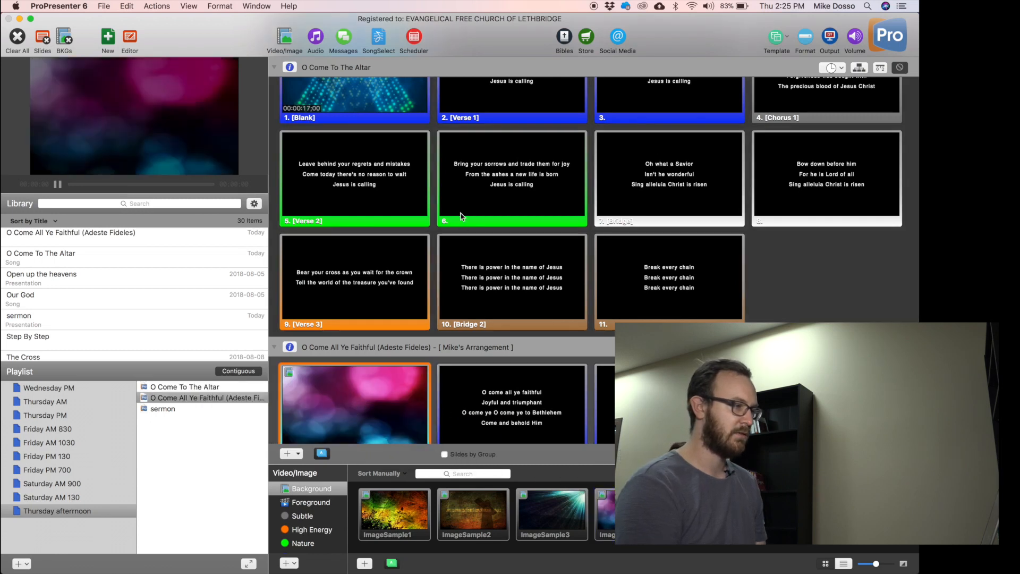
# Step through O Come To The Altar's blank video slide, Verse 1, Verse 2, slides 3 and 6.
pyautogui.scroll(2, 460, 215)
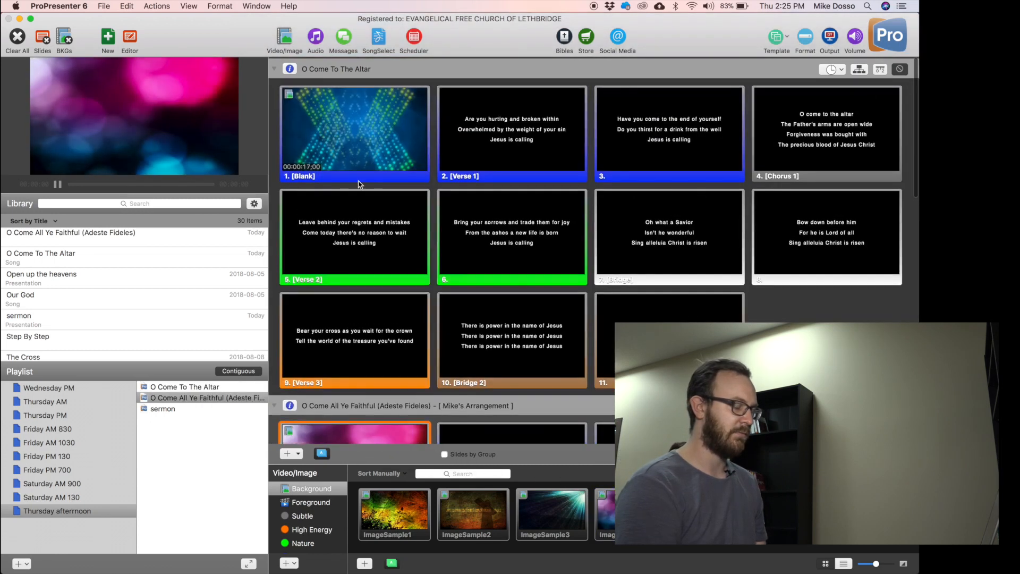
pyautogui.click(385, 148)
pyautogui.click(482, 125)
pyautogui.click(412, 206)
pyautogui.click(545, 200)
pyautogui.click(339, 157)
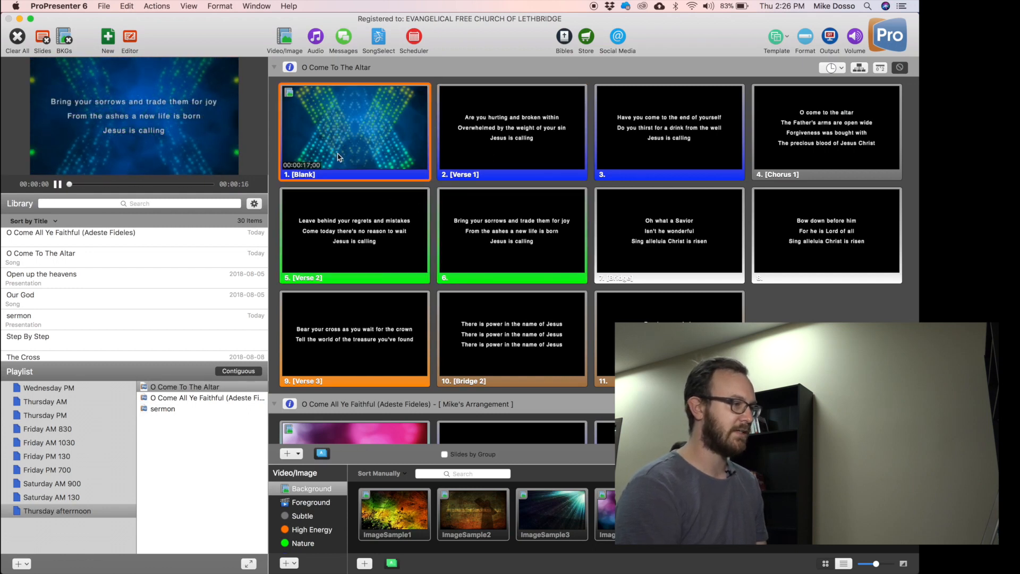
pyautogui.click(483, 121)
pyautogui.click(611, 130)
pyautogui.click(511, 250)
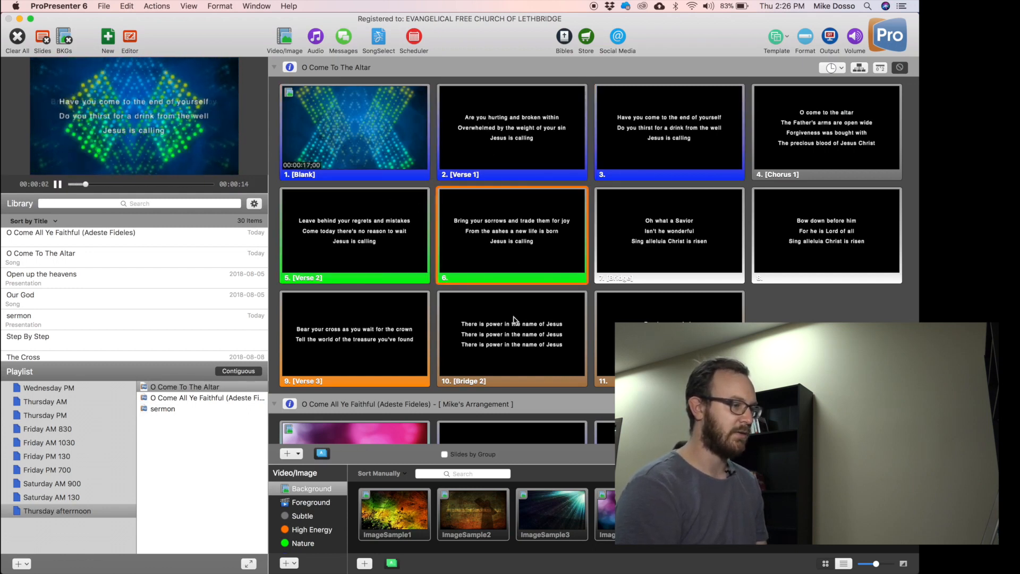
# Preview Faithful's Blank and Verse 1 slides, then remove the ImageSample4 cue from the Blank slide.
pyautogui.scroll(-4, 513, 297)
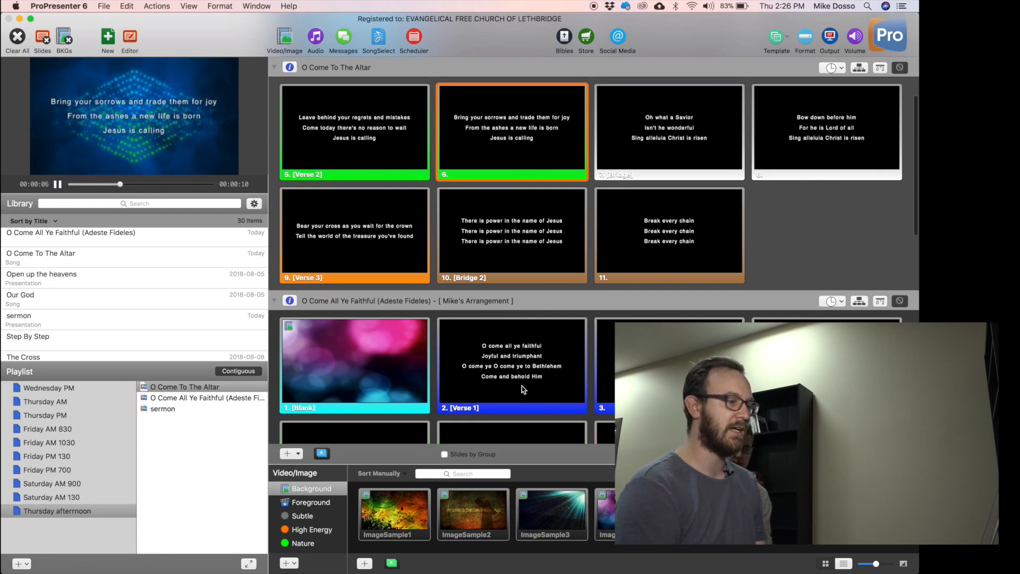
pyautogui.click(513, 358)
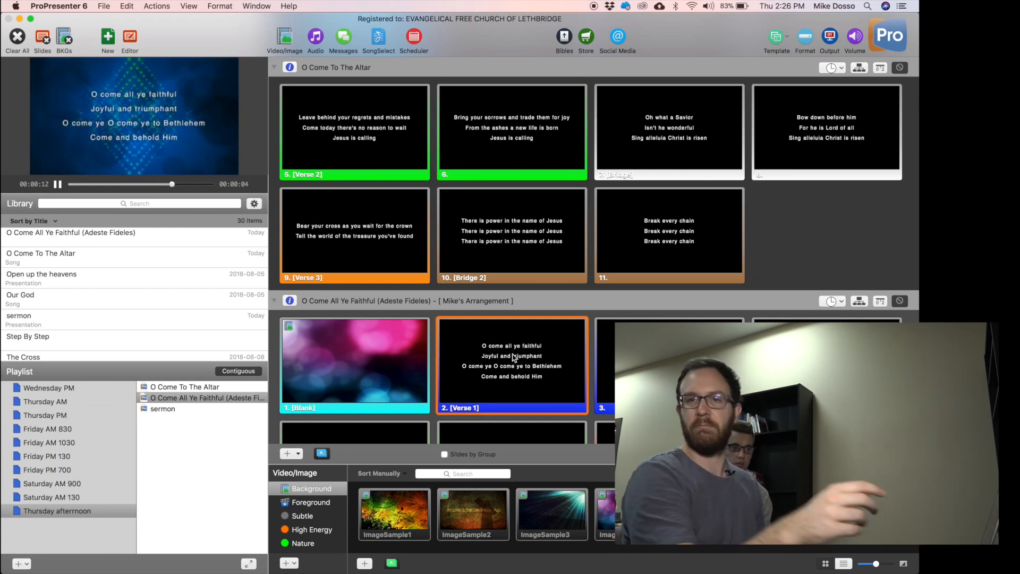
pyautogui.click(410, 371)
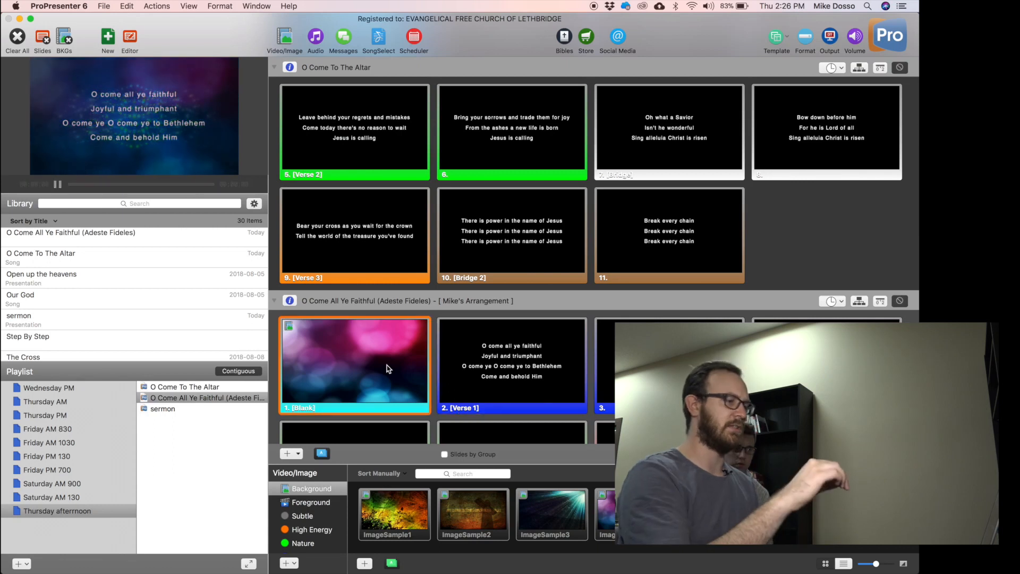
pyautogui.click(539, 348)
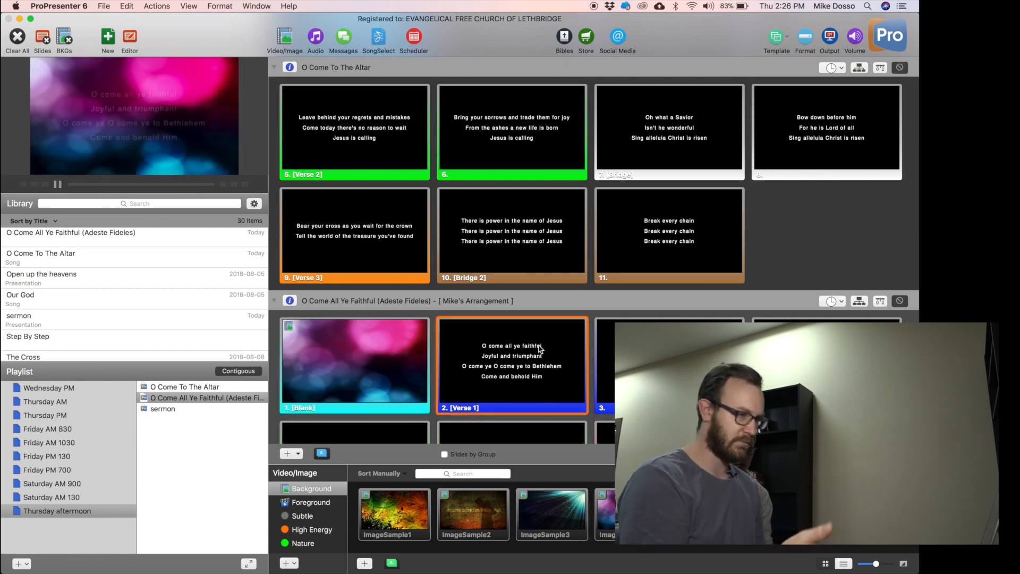
pyautogui.scroll(-2, 486, 361)
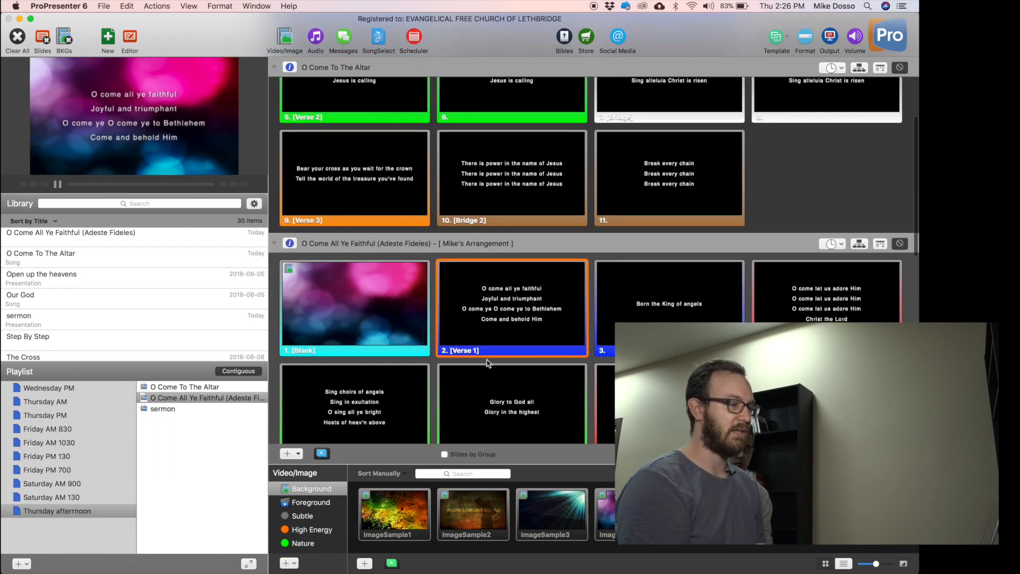
pyautogui.rightClick(343, 311)
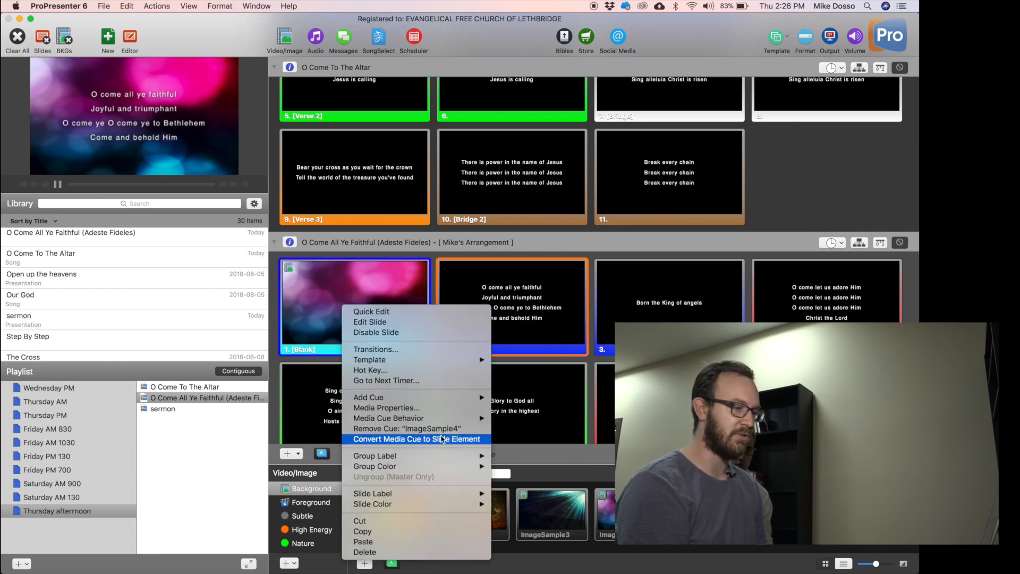
pyautogui.click(407, 428)
# Step through O Come All Ye Faithful's Verse 1, slides 3 and 6 to Chorus 1.
pyautogui.scroll(3, 404, 268)
pyautogui.scroll(-5, 404, 266)
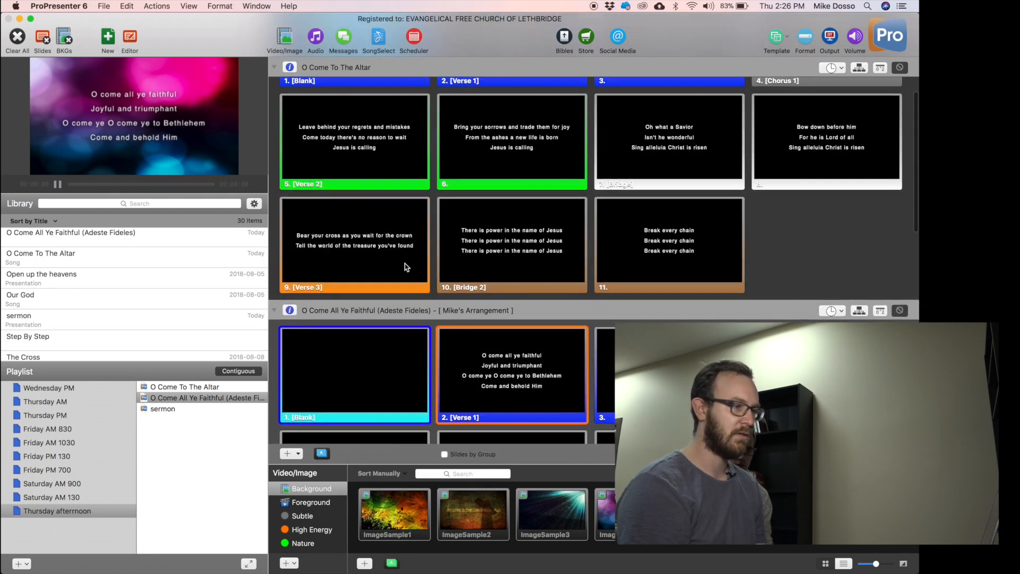
pyautogui.click(500, 207)
pyautogui.rightClick(499, 204)
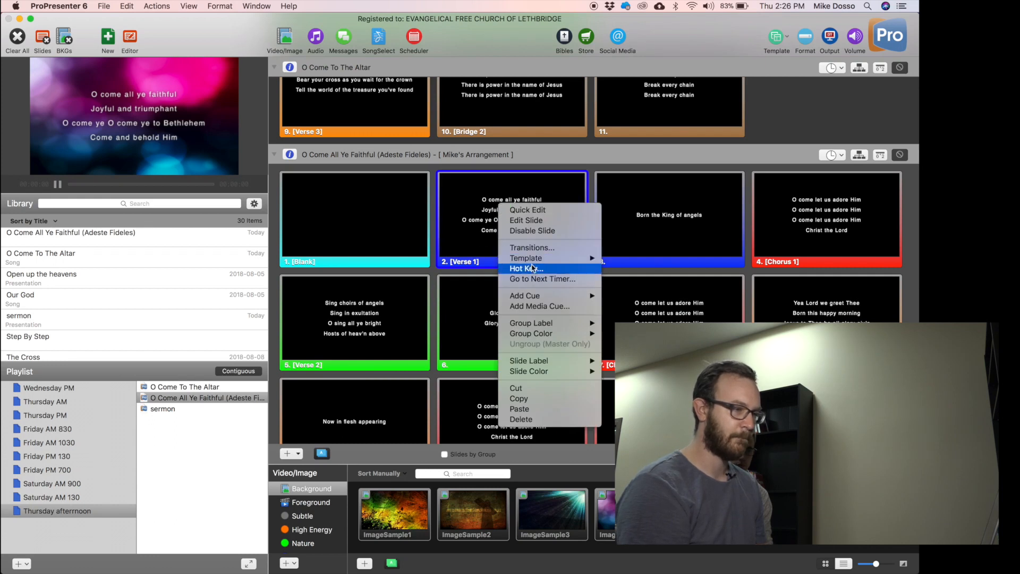
pyautogui.click(420, 209)
pyautogui.keyDown('shift'); pyautogui.click(419, 209); pyautogui.keyUp('shift')
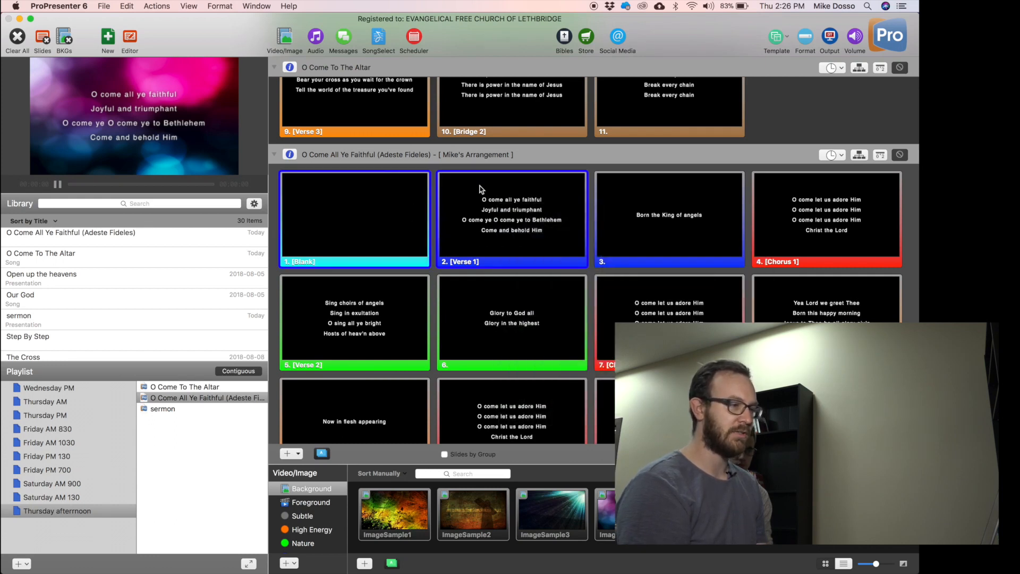
pyautogui.click(685, 238)
pyautogui.click(511, 223)
pyautogui.click(512, 324)
pyautogui.click(670, 340)
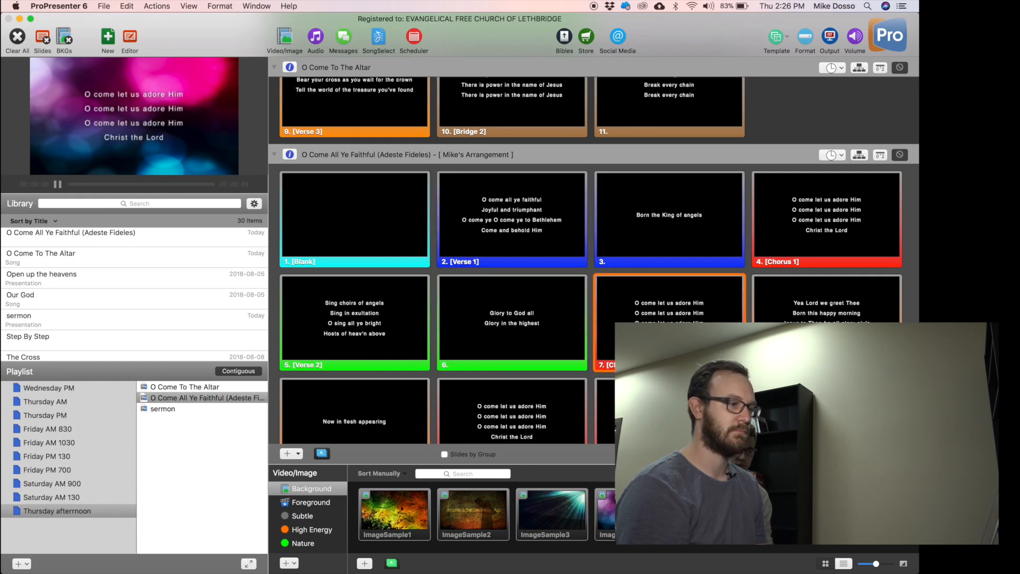
pyautogui.scroll(-3, 593, 260)
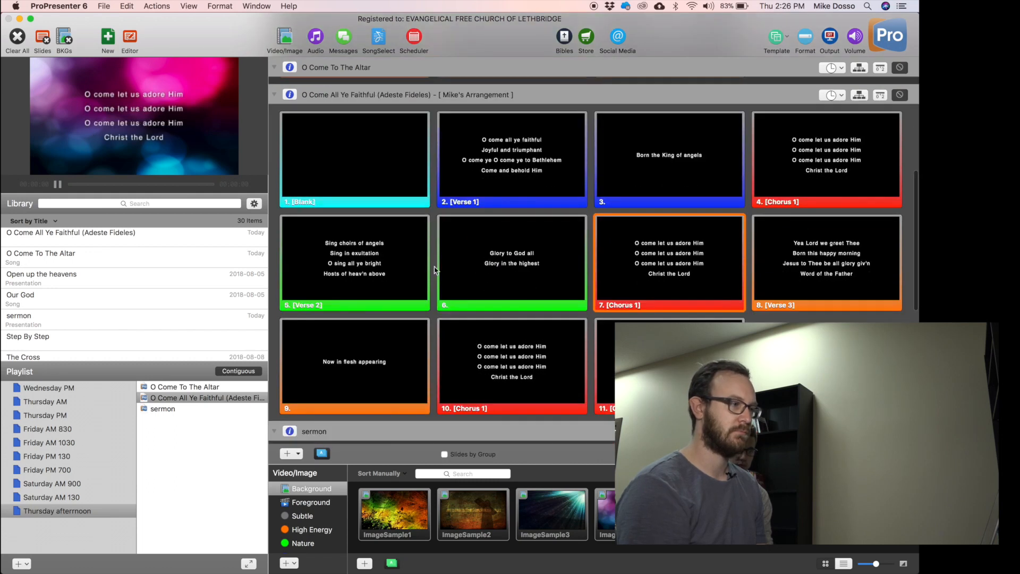
# Close the media bin and bring the sermon's two orange slides into view.
pyautogui.click(290, 36)
pyautogui.scroll(-3, 481, 399)
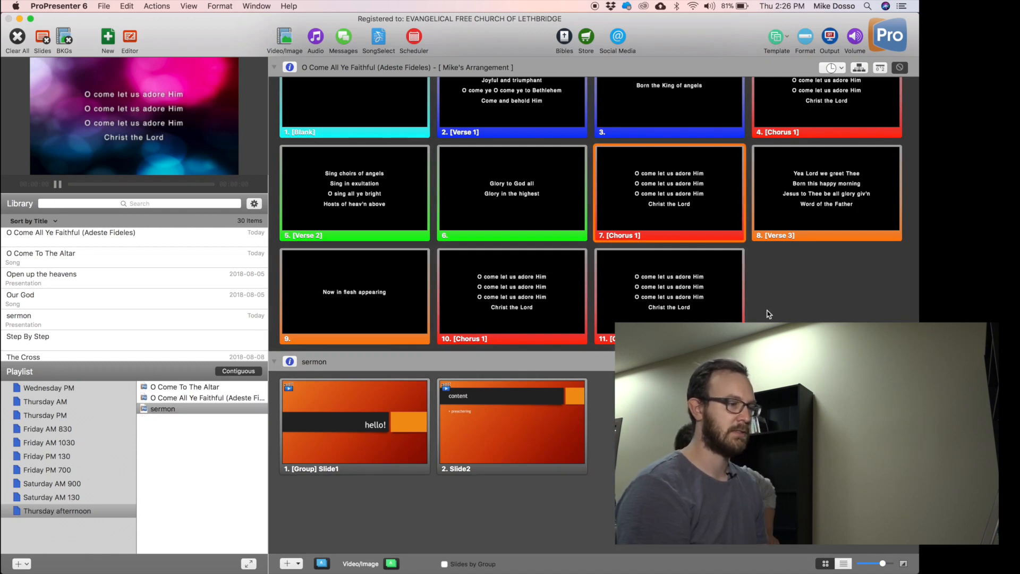
pyautogui.scroll(1, 768, 314)
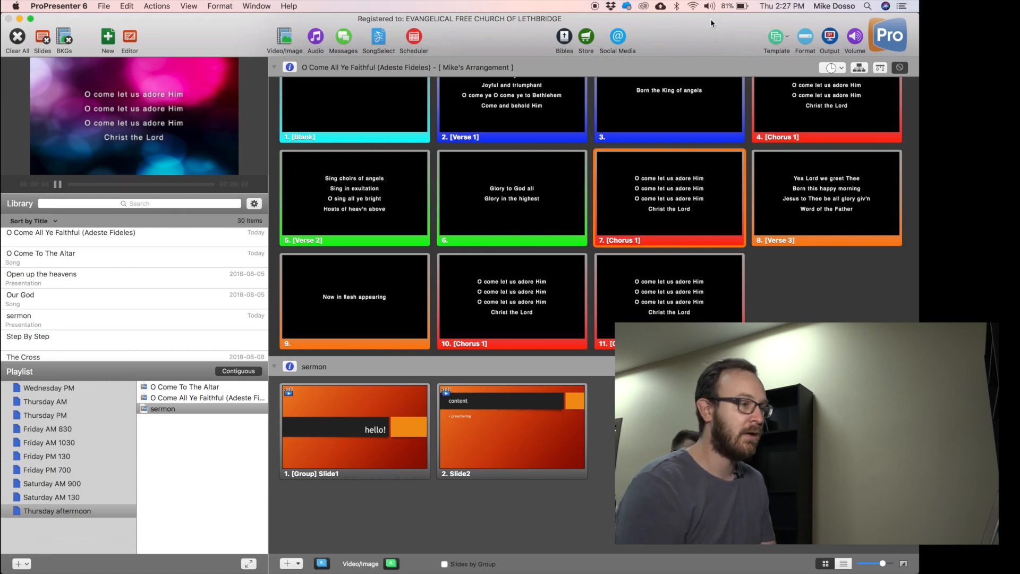
# Add the Holy is the Lord-Up to 4K video from the desktop to the sermon.
pyautogui.moveTo(703, 32); pyautogui.dragTo(692, 40)
pyautogui.moveTo(717, 239); pyautogui.dragTo(515, 87)
pyautogui.moveTo(417, 87); pyautogui.dragTo(645, 510)
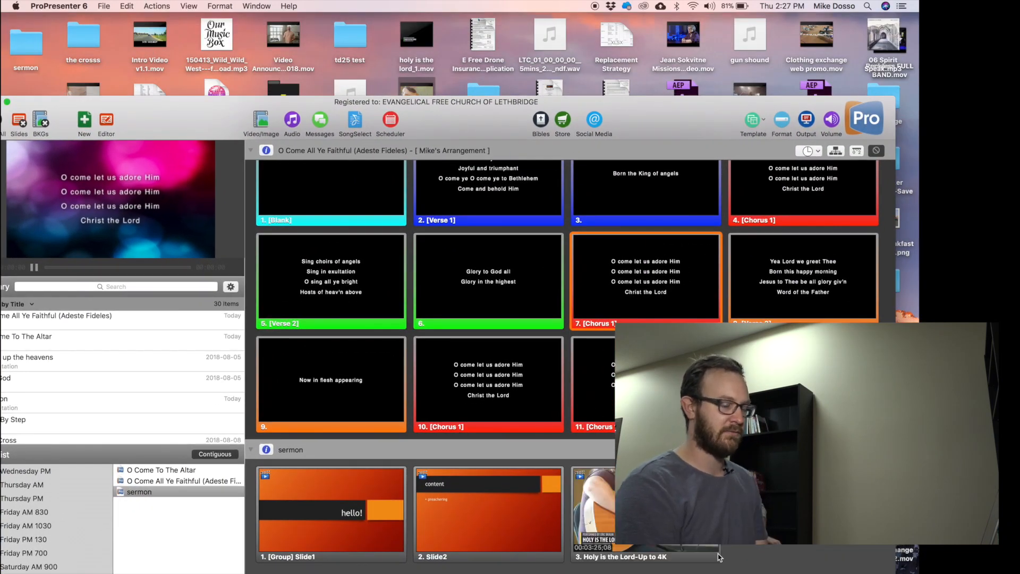
# Play, scrub and pause the Holy is the Lord video, retrigger it, and restore the window.
pyautogui.click(588, 484)
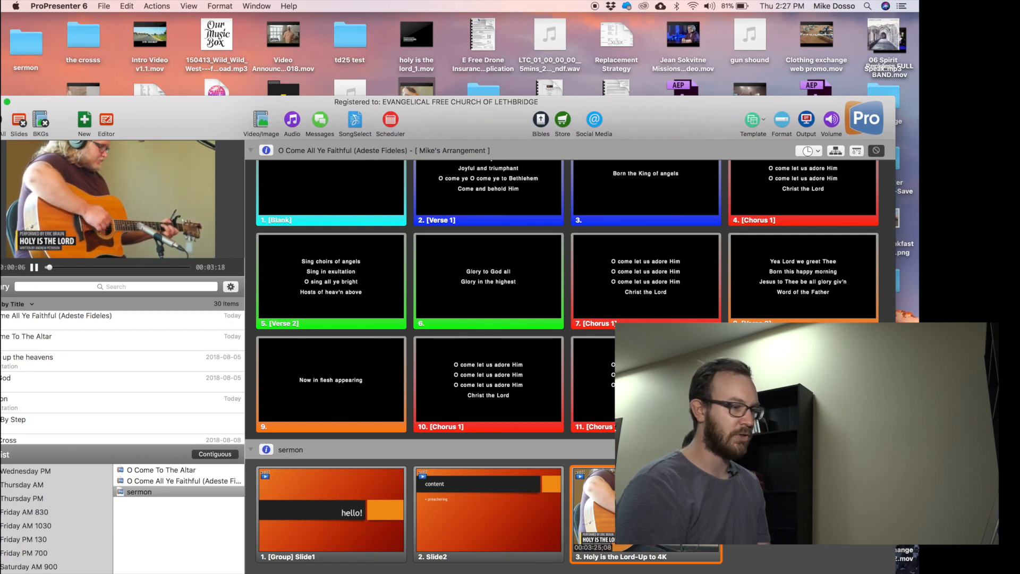
pyautogui.click(34, 268)
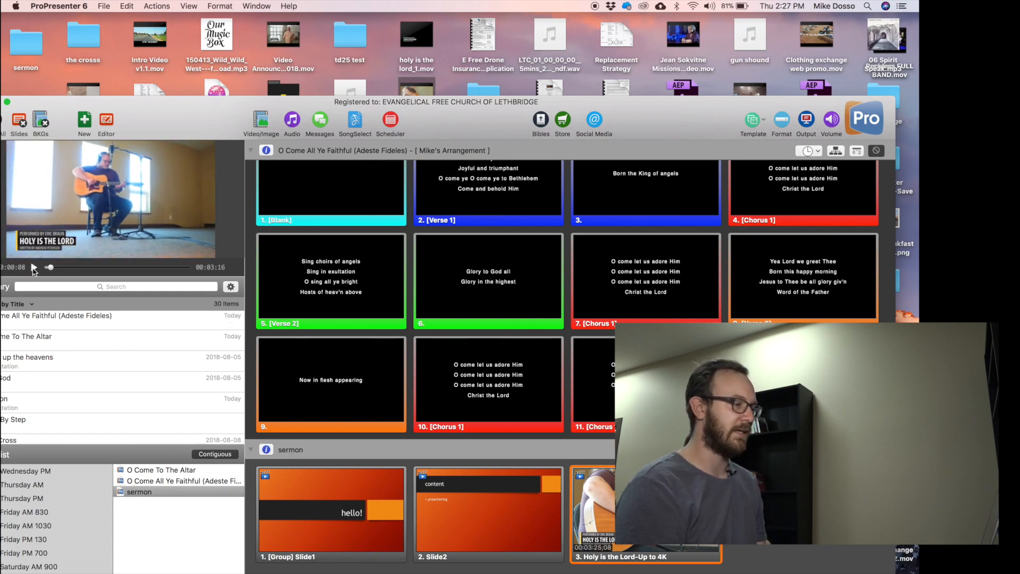
pyautogui.moveTo(52, 269); pyautogui.dragTo(118, 272)
pyautogui.click(35, 267)
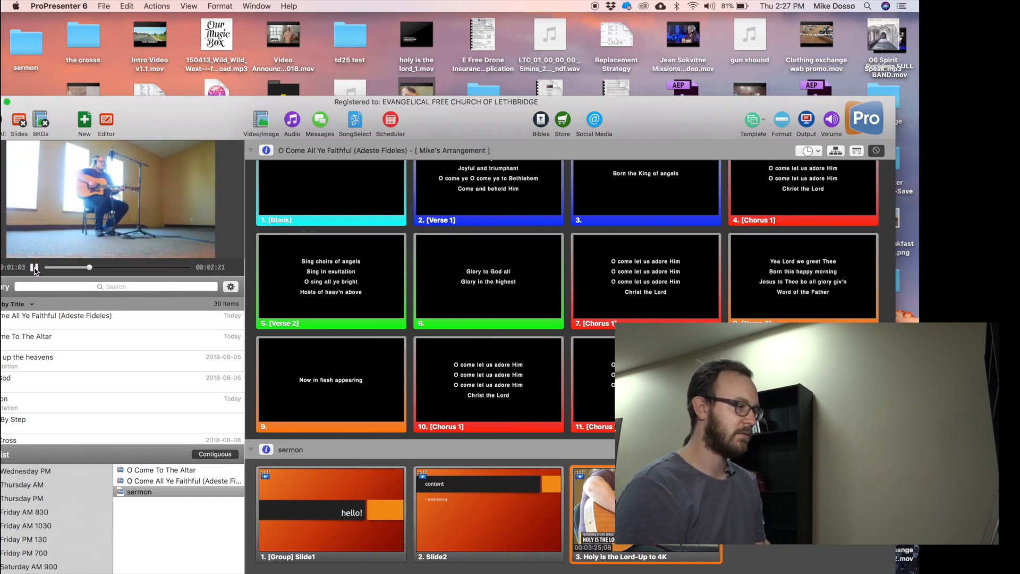
pyautogui.click(35, 267)
pyautogui.scroll(-3, 483, 345)
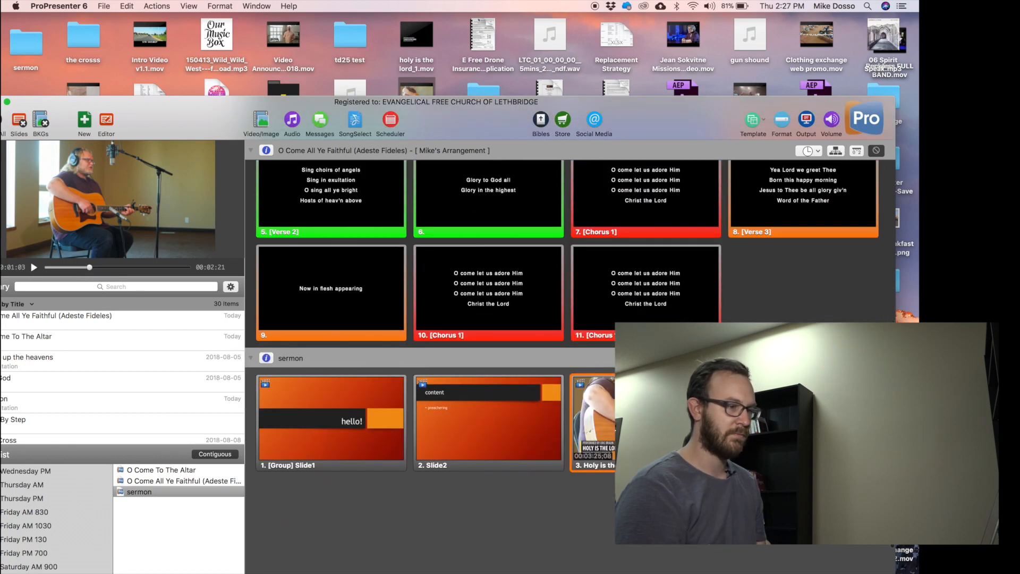
pyautogui.rightClick(646, 420)
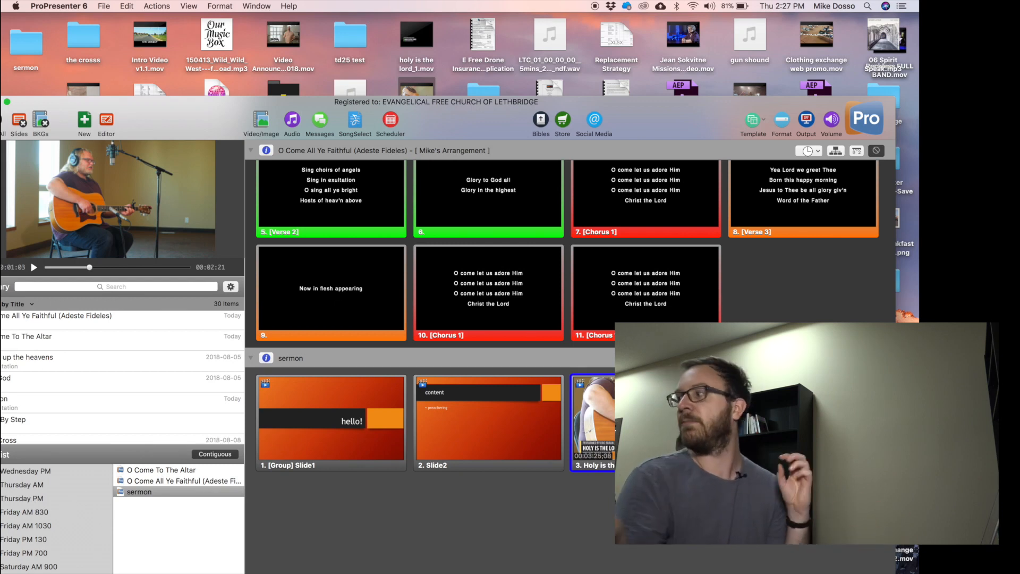
pyautogui.click(638, 422)
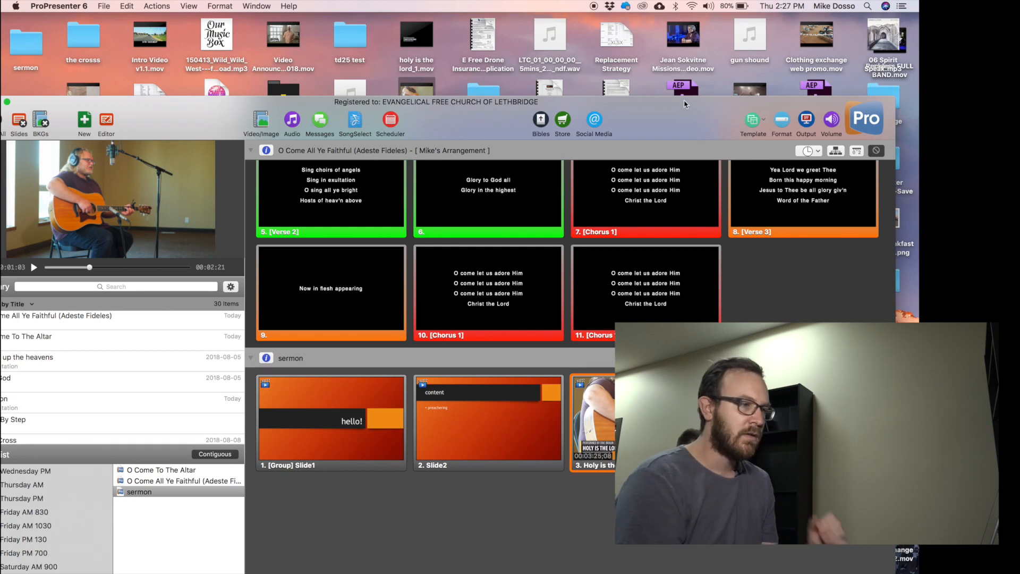
pyautogui.moveTo(688, 110); pyautogui.dragTo(708, 7)
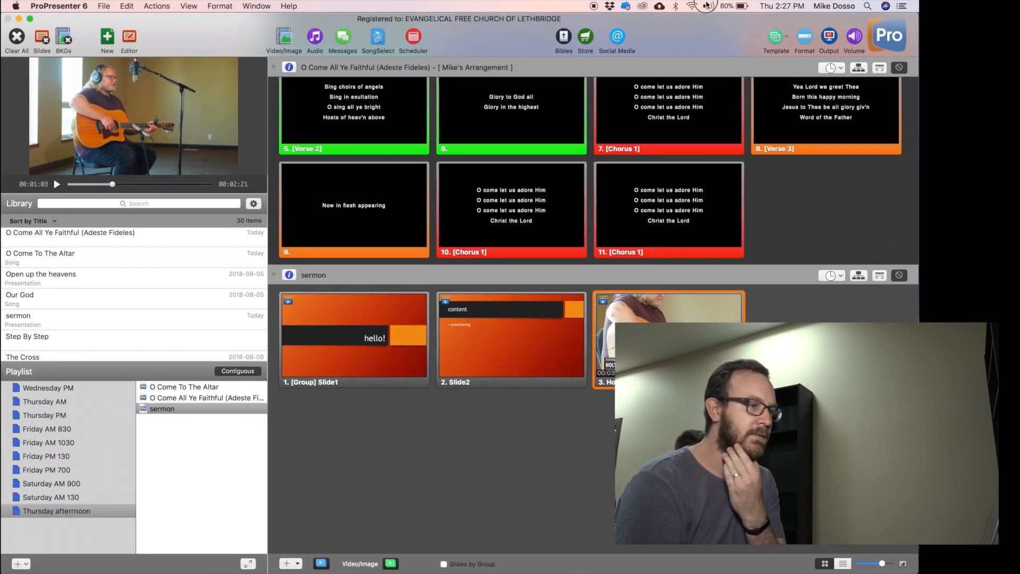
# Delete the Holy is the Lord video cue and reselect the sermon's 'hello!' and 'content' slides.
pyautogui.press('Delete')
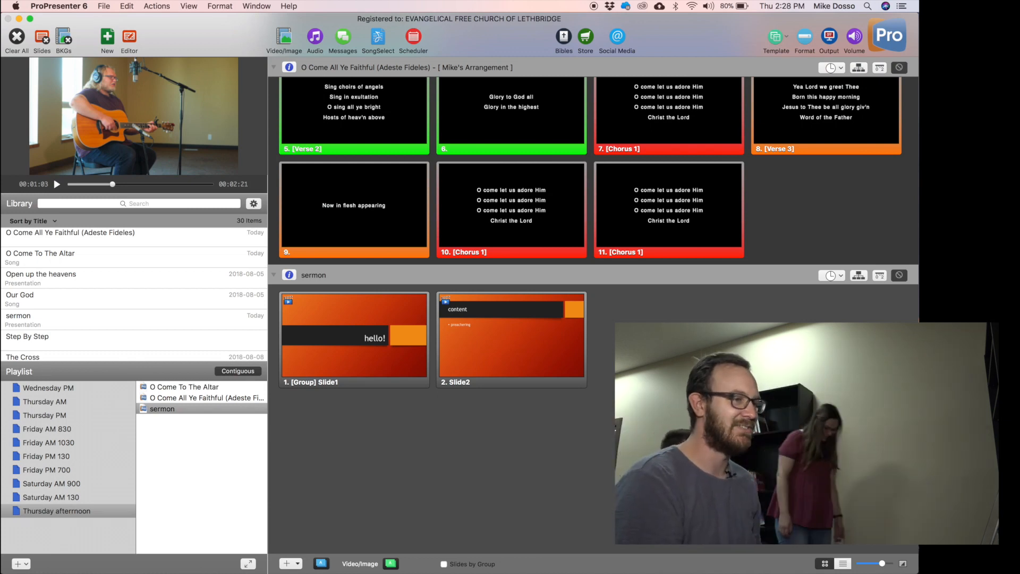
pyautogui.scroll(3, 793, 214)
pyautogui.scroll(3, 583, 310)
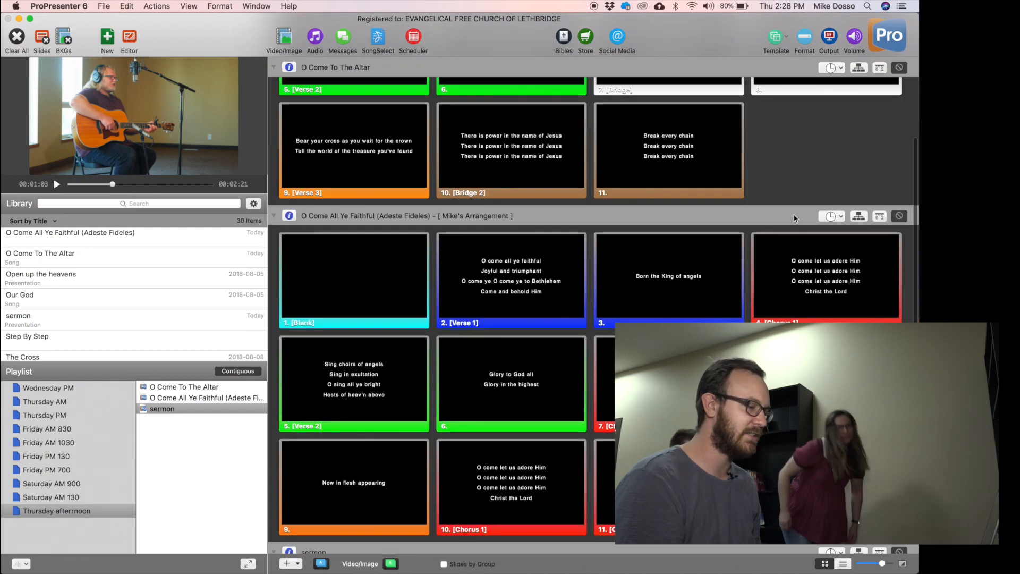
pyautogui.scroll(4, 820, 151)
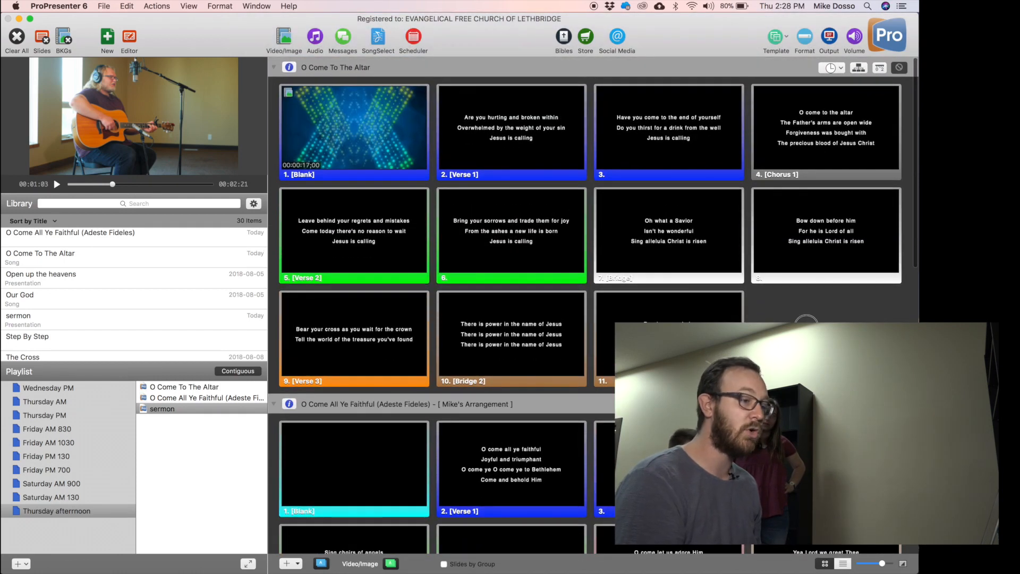
pyautogui.click(806, 326)
pyautogui.scroll(-15, 806, 325)
pyautogui.click(601, 284)
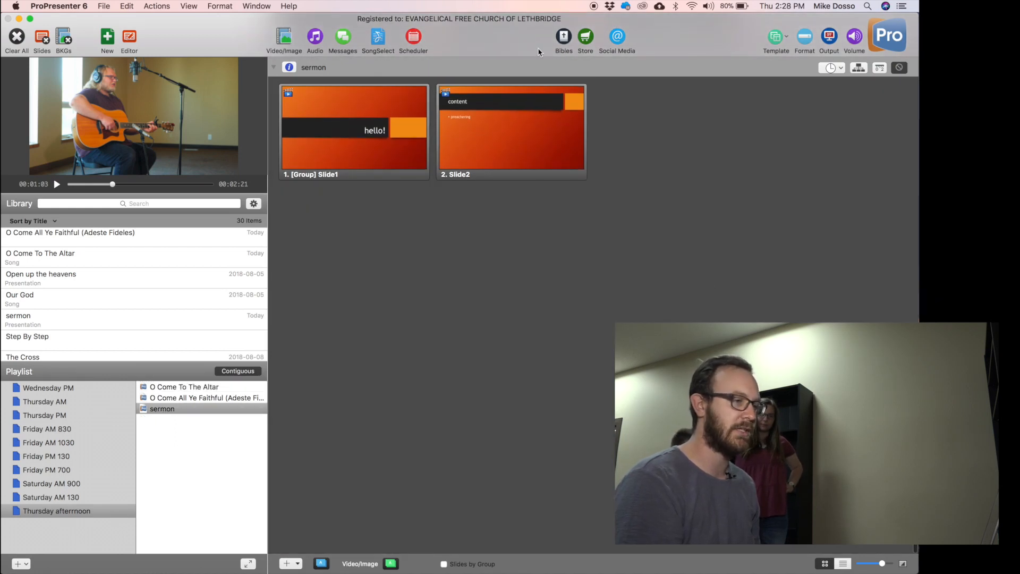
# Open the Bible window and step through the Genesis 1:4-6 verses on output.
pyautogui.click(565, 38)
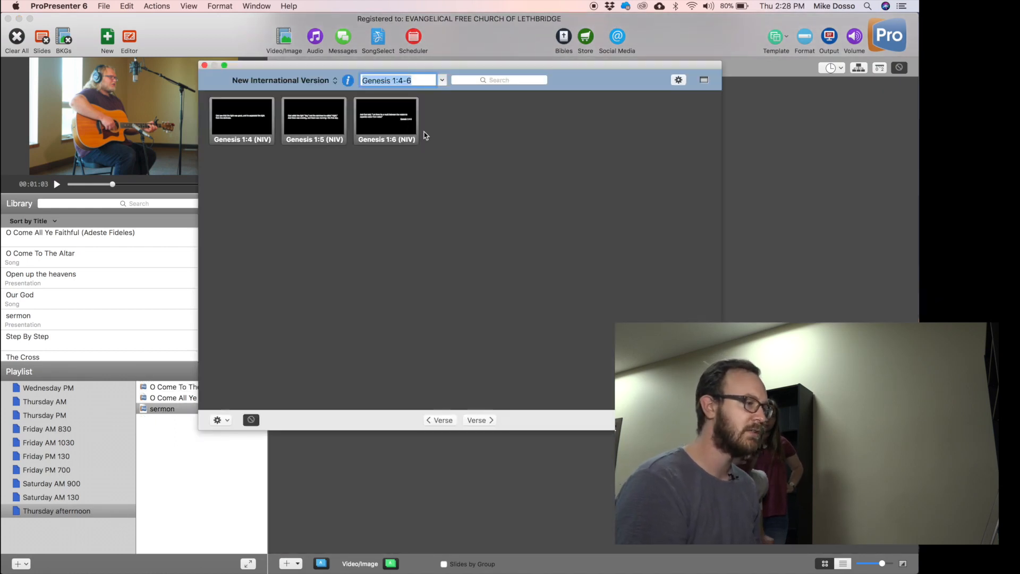
pyautogui.click(427, 134)
pyautogui.moveTo(421, 81); pyautogui.dragTo(383, 74)
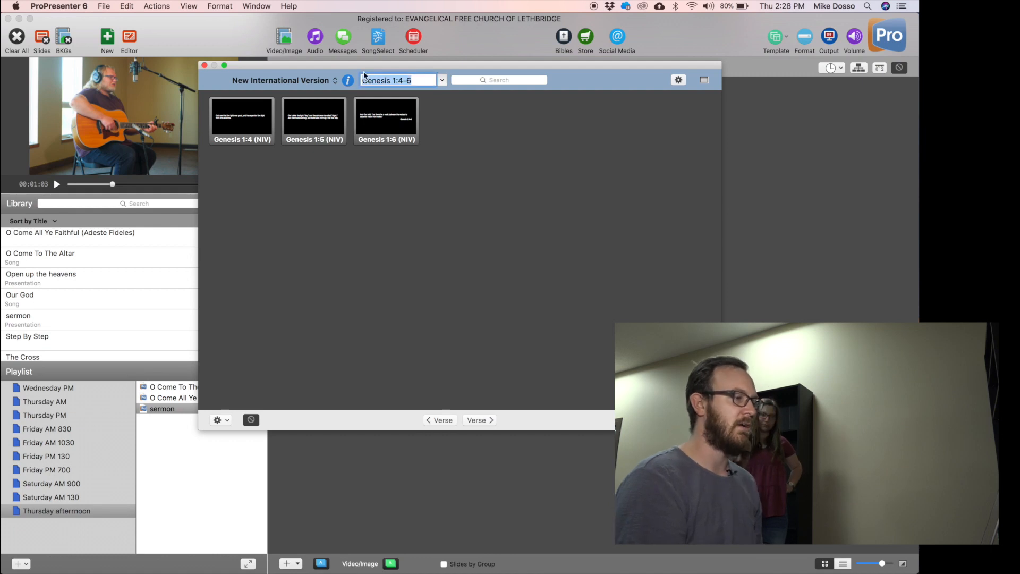
pyautogui.click(204, 65)
pyautogui.click(563, 37)
pyautogui.click(411, 109)
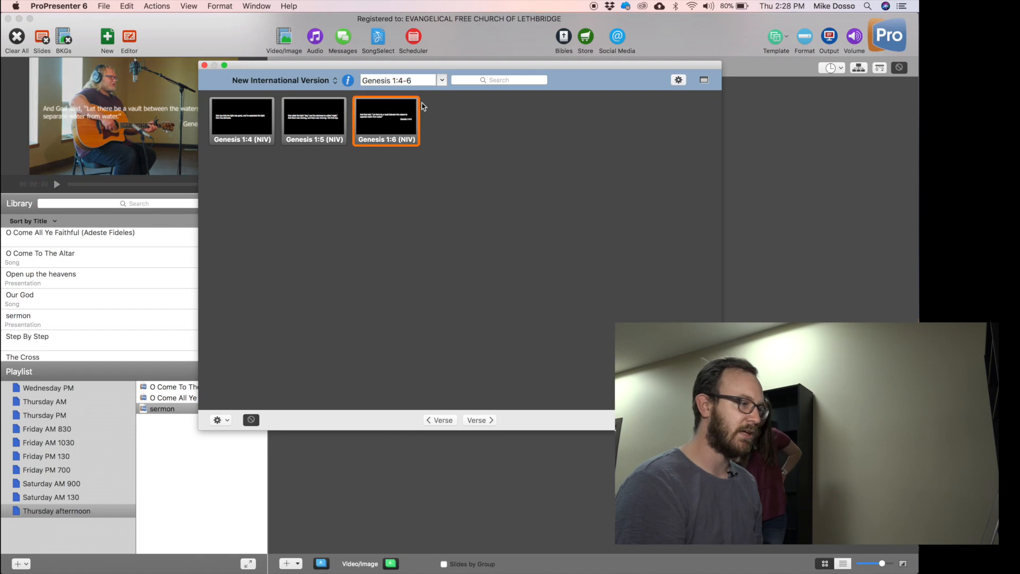
pyautogui.press('Left')
pyautogui.press('Left')
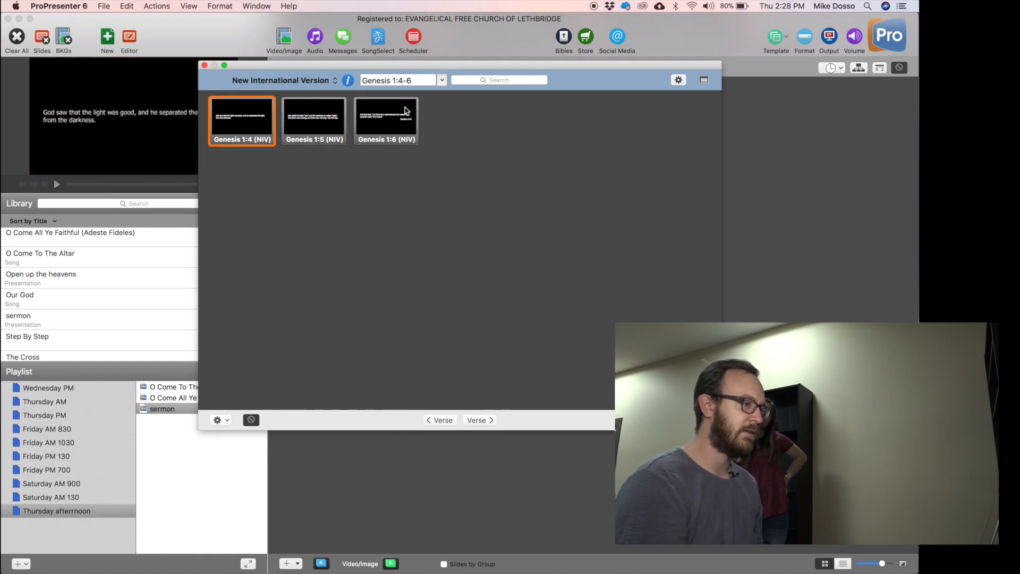
# Replace the reference with exodus 4:1-17 and select all seventeen verse slides.
pyautogui.click(382, 79)
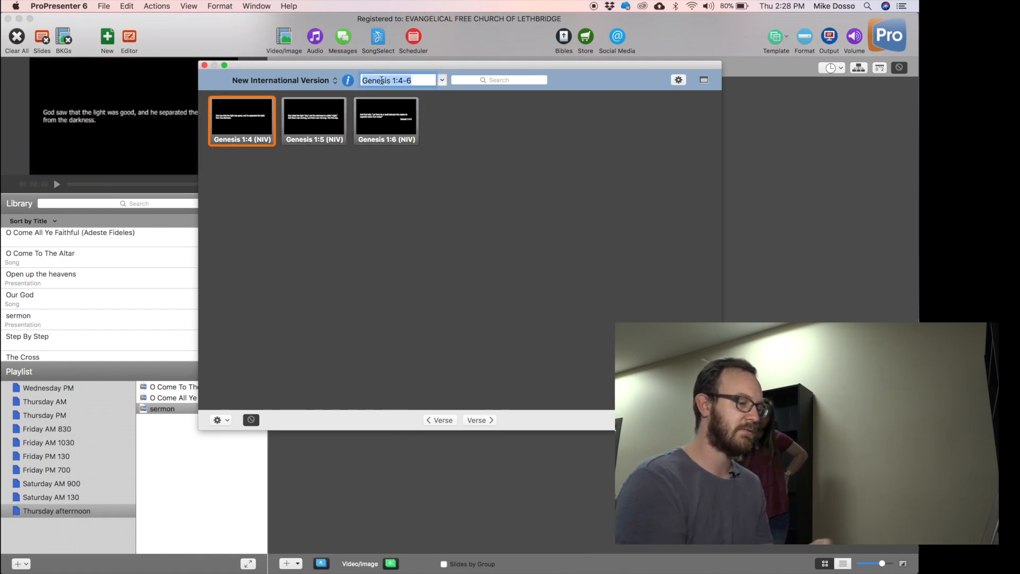
pyautogui.write('ex')
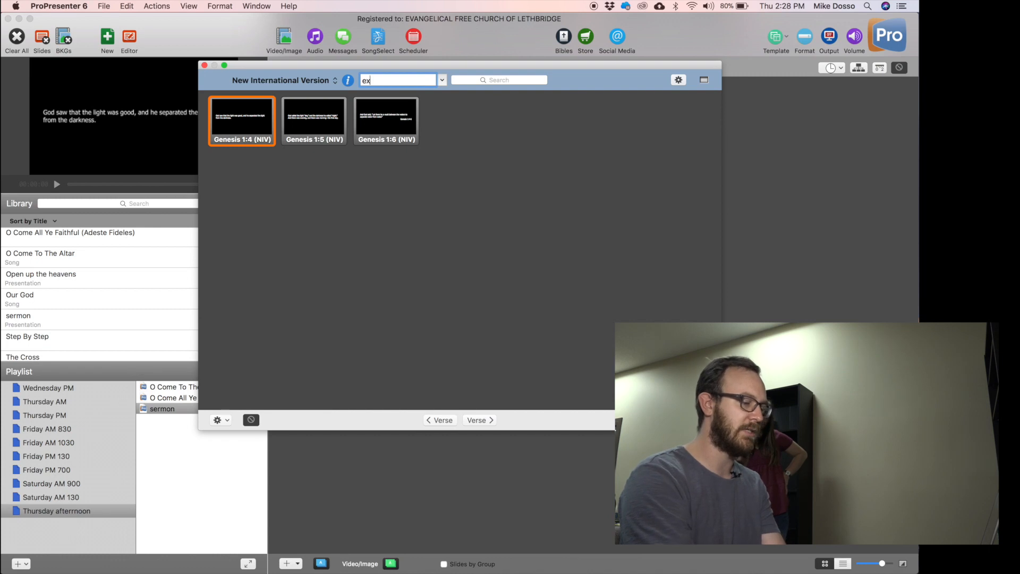
pyautogui.write('odus 4:1-17')
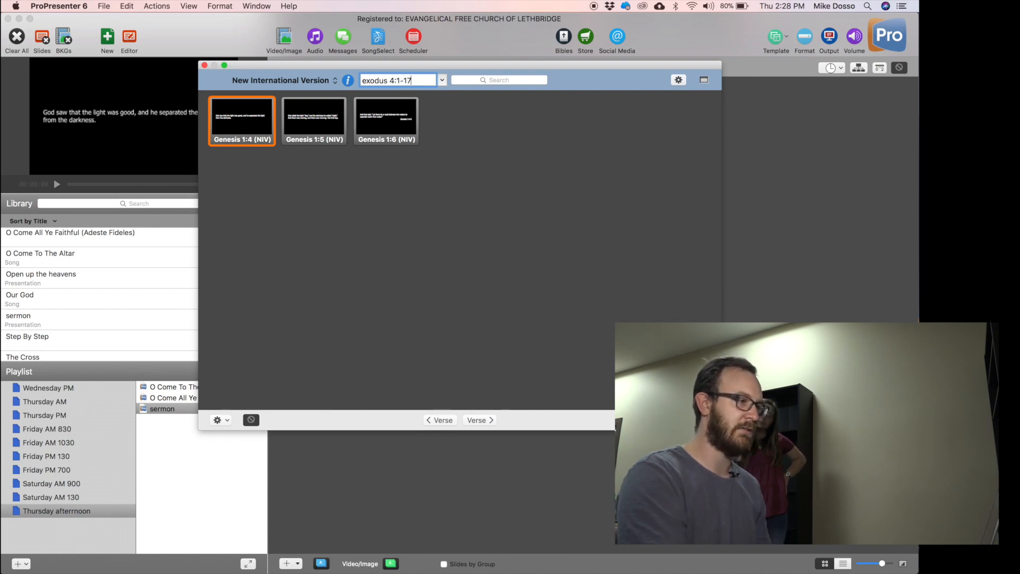
pyautogui.press('Return')
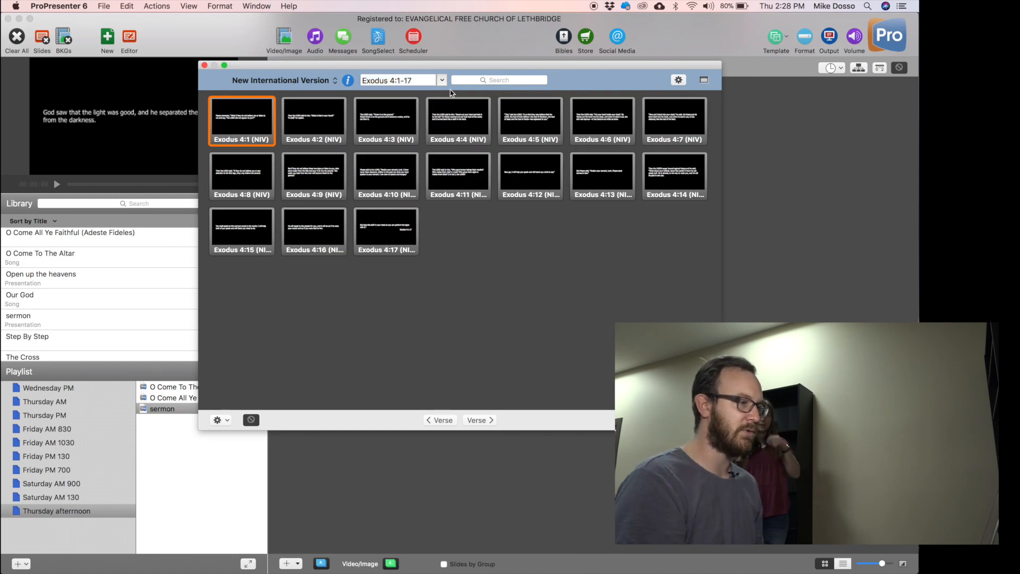
pyautogui.click(441, 80)
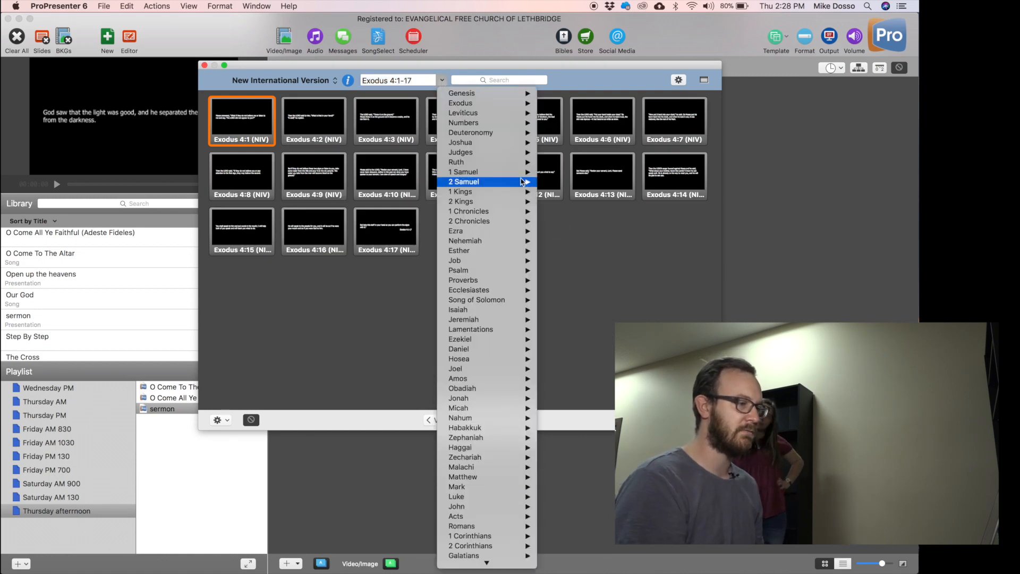
pyautogui.moveTo(527, 153)
pyautogui.moveTo(587, 319)
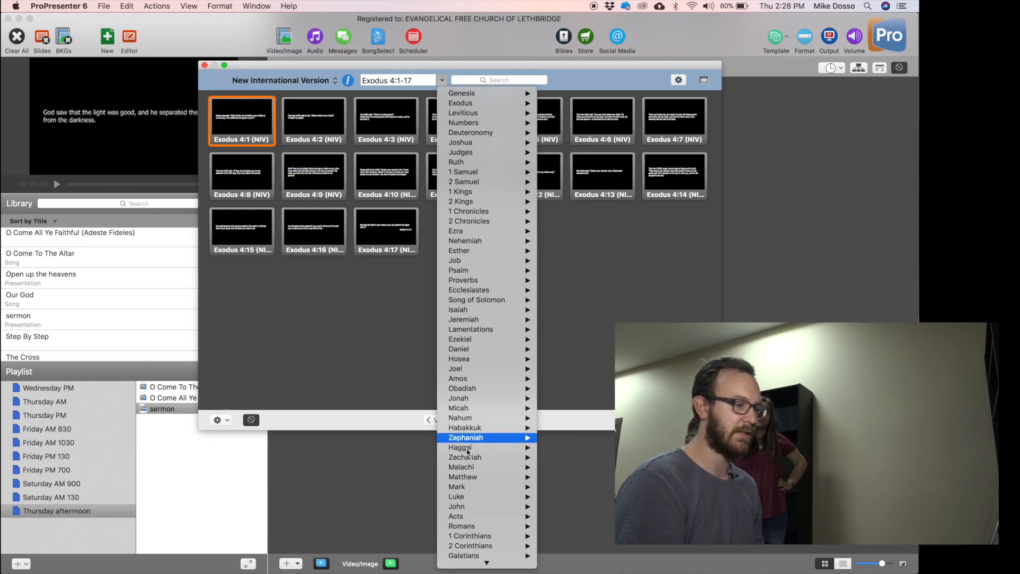
pyautogui.click(653, 311)
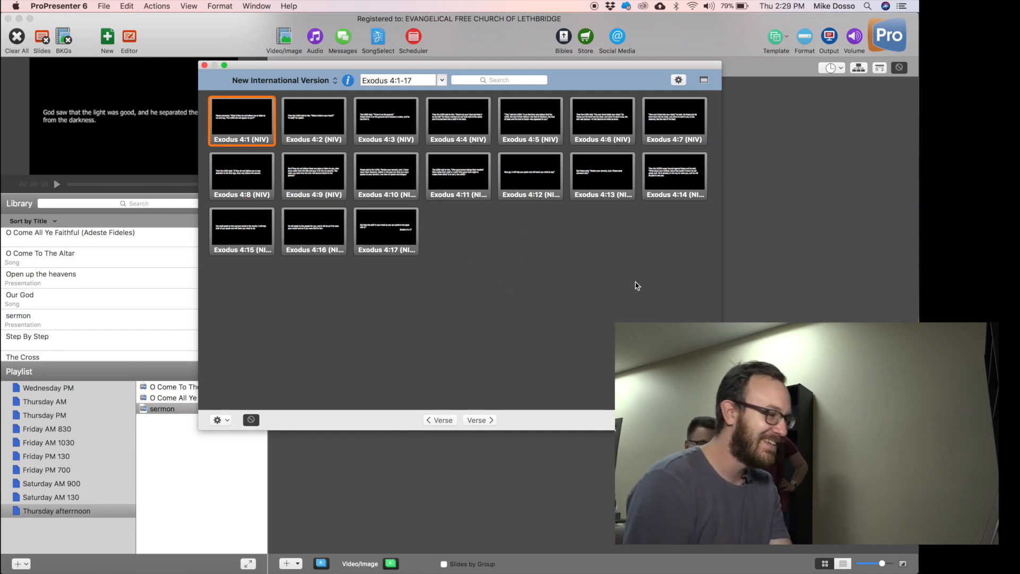
pyautogui.press('super+a')
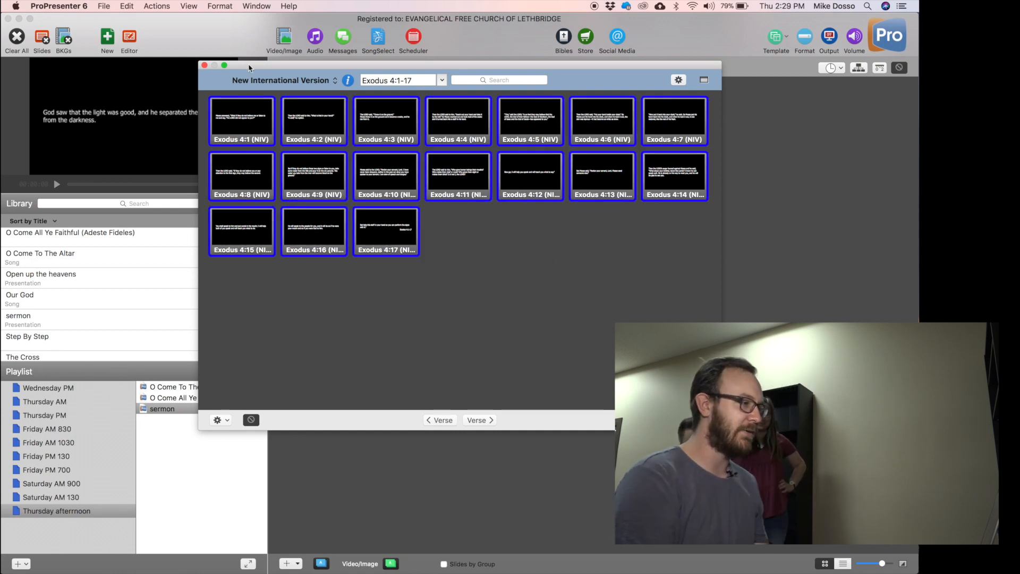
# Add the selected Exodus 4:1–4:17 verses to the sermon after Slide2 and close the Bible window.
pyautogui.moveTo(279, 68); pyautogui.dragTo(313, 252)
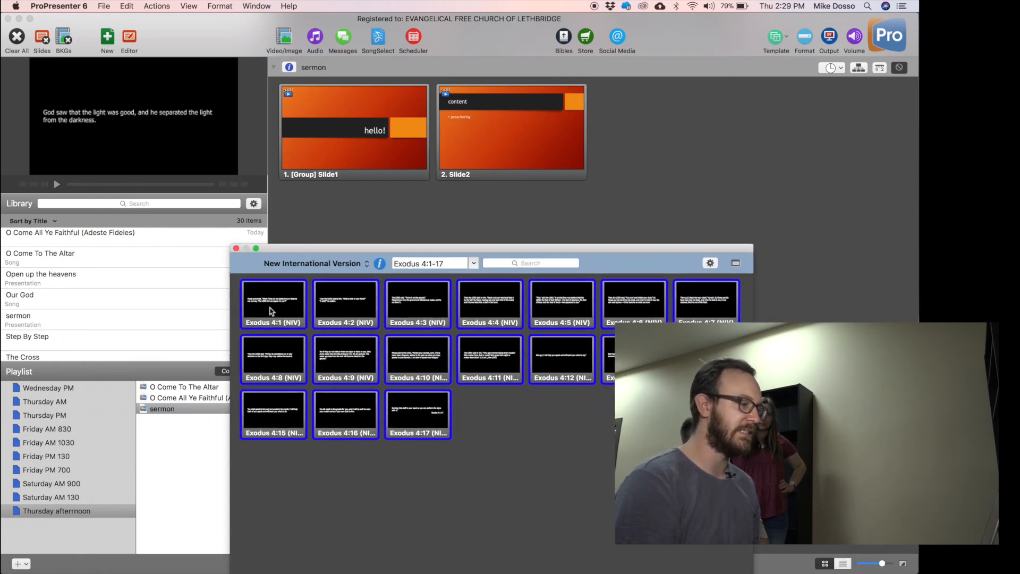
pyautogui.moveTo(275, 304); pyautogui.dragTo(801, 106)
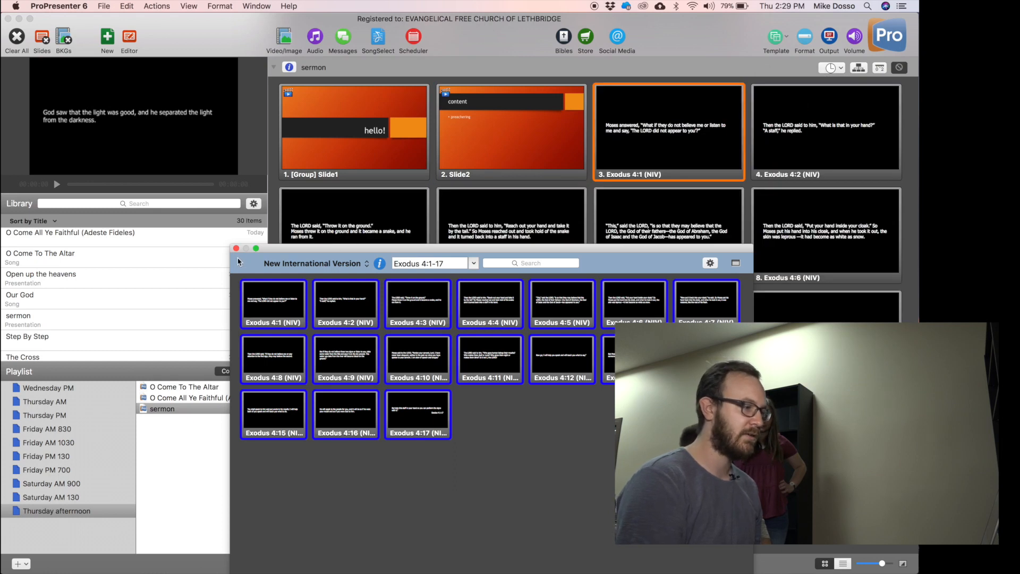
pyautogui.click(235, 249)
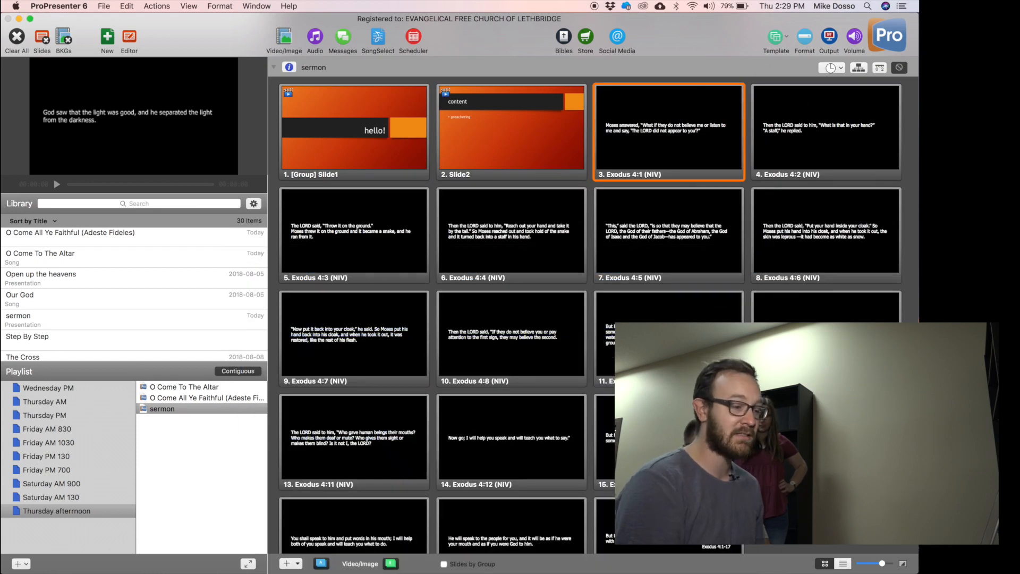
# Restyle every sermon slide with the Lyrics Styles template Avenir Full Page.
pyautogui.press('super+a')
pyautogui.click(775, 37)
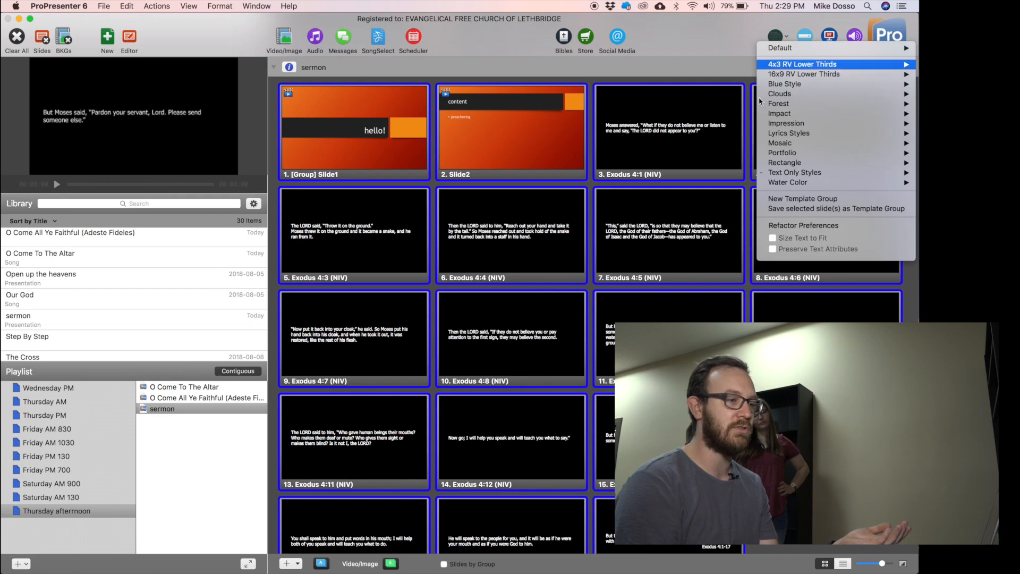
pyautogui.moveTo(794, 123)
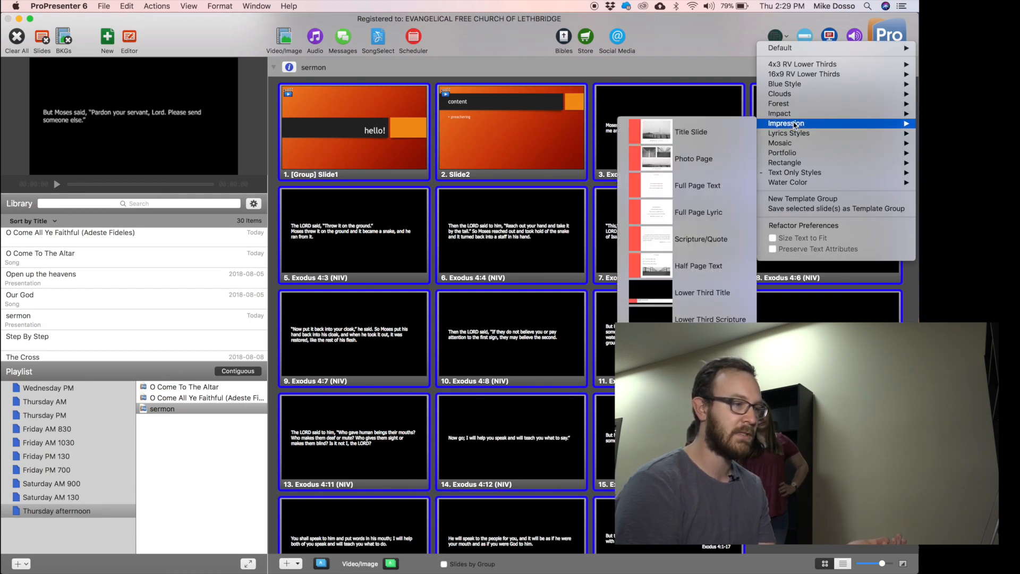
pyautogui.moveTo(815, 153)
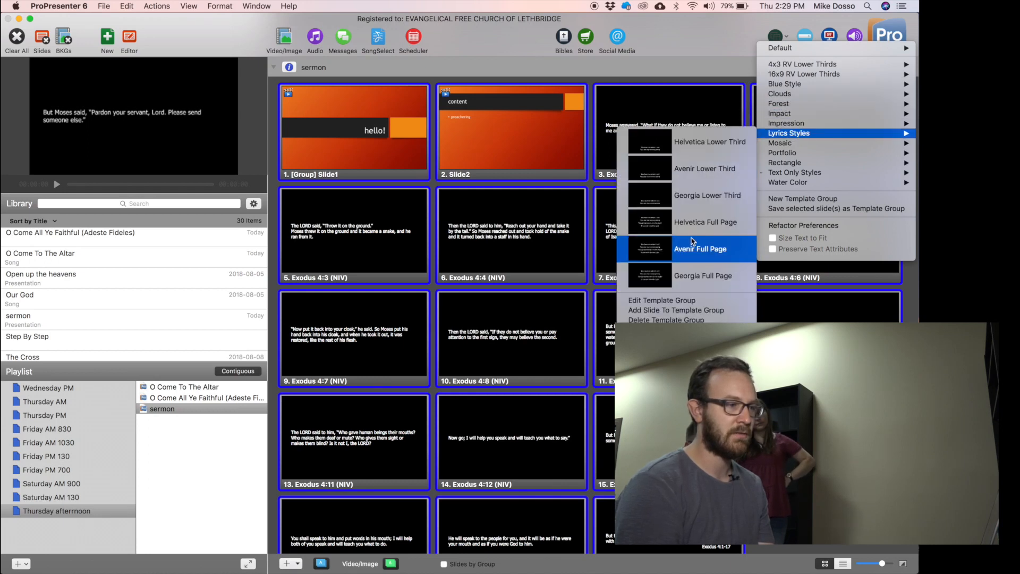
pyautogui.click(693, 246)
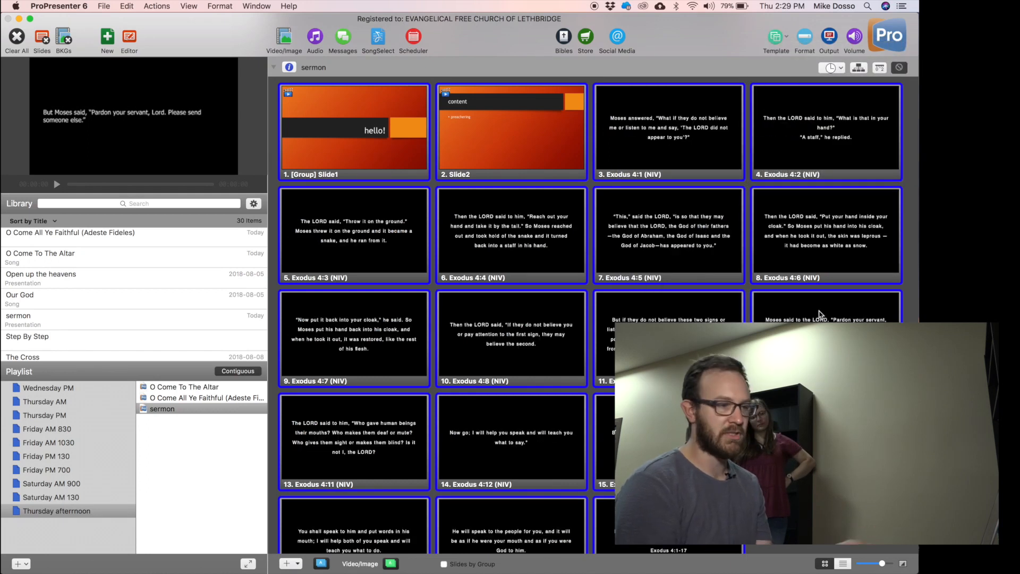
# In the slide editor, put 'What is that in your hand?' on its own line on the Exodus 4:2 slide.
pyautogui.scroll(-2, 743, 287)
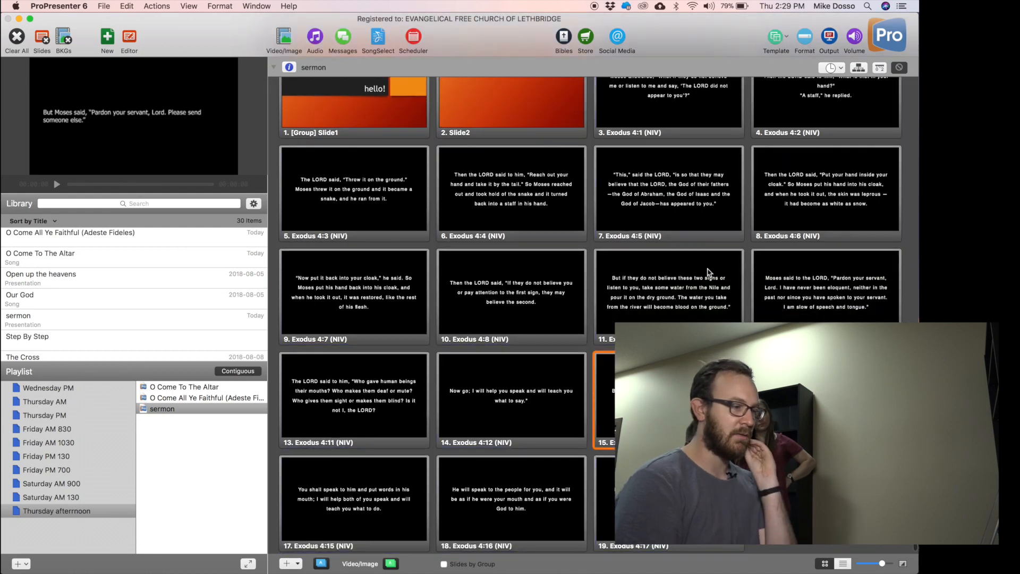
pyautogui.scroll(1, 709, 273)
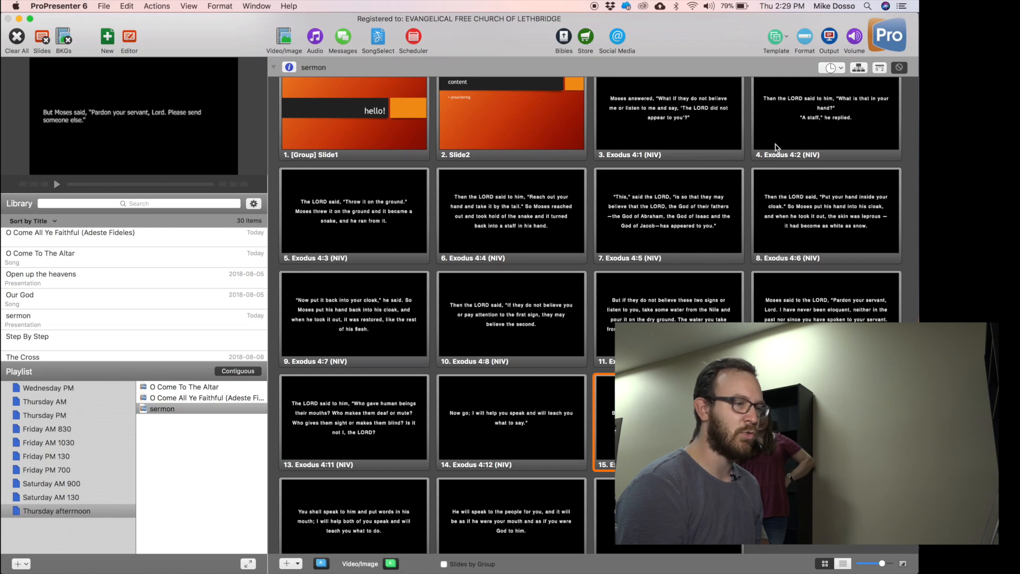
pyautogui.rightClick(822, 111)
pyautogui.click(842, 113)
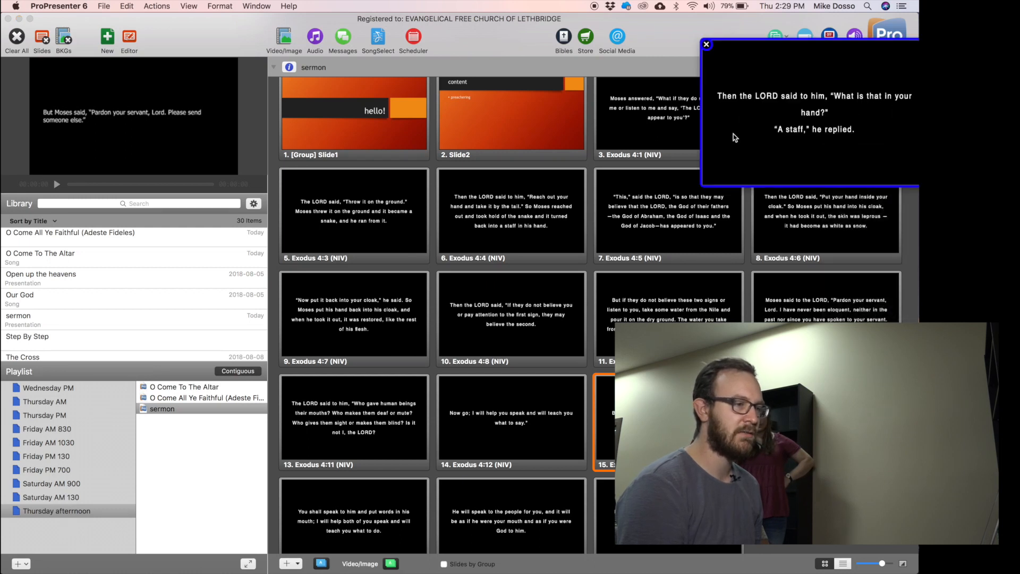
pyautogui.click(706, 45)
pyautogui.rightClick(815, 107)
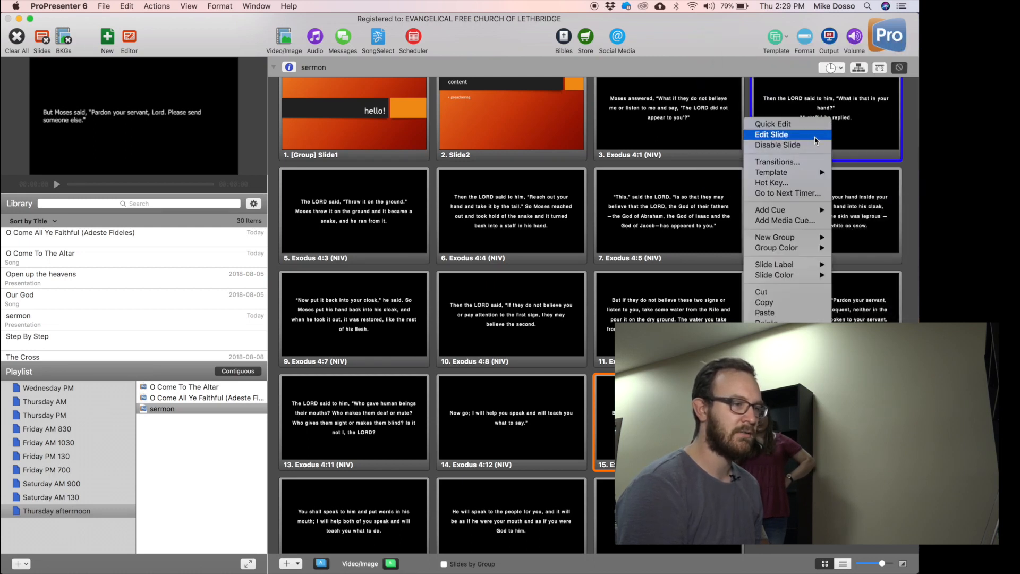
pyautogui.click(816, 128)
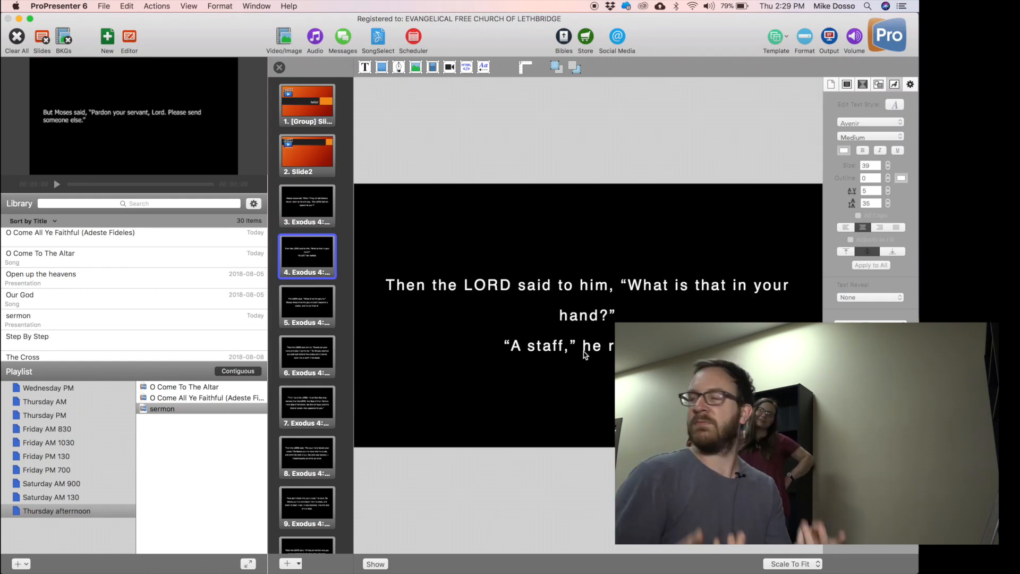
pyautogui.click(566, 286)
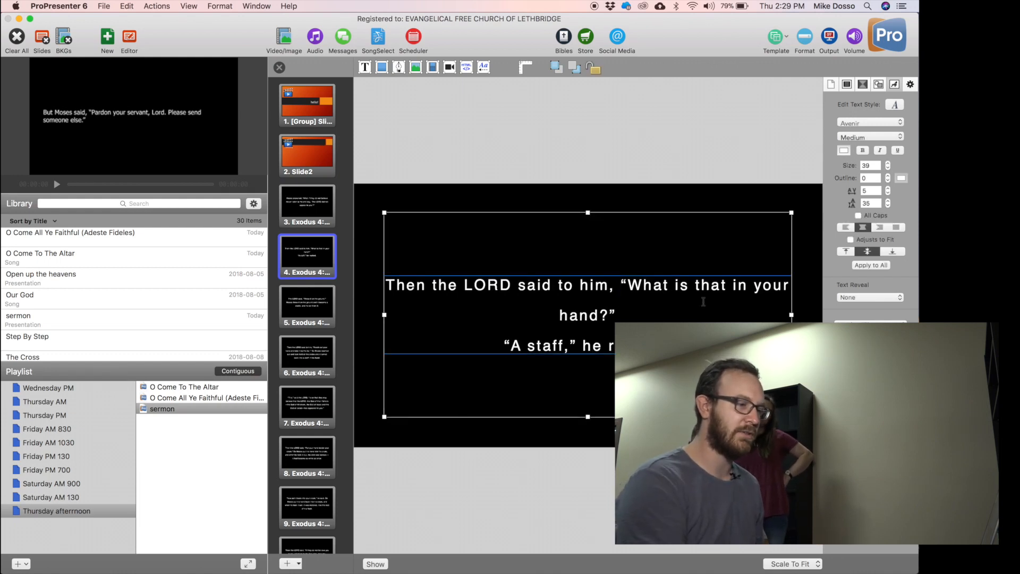
pyautogui.press('Return')
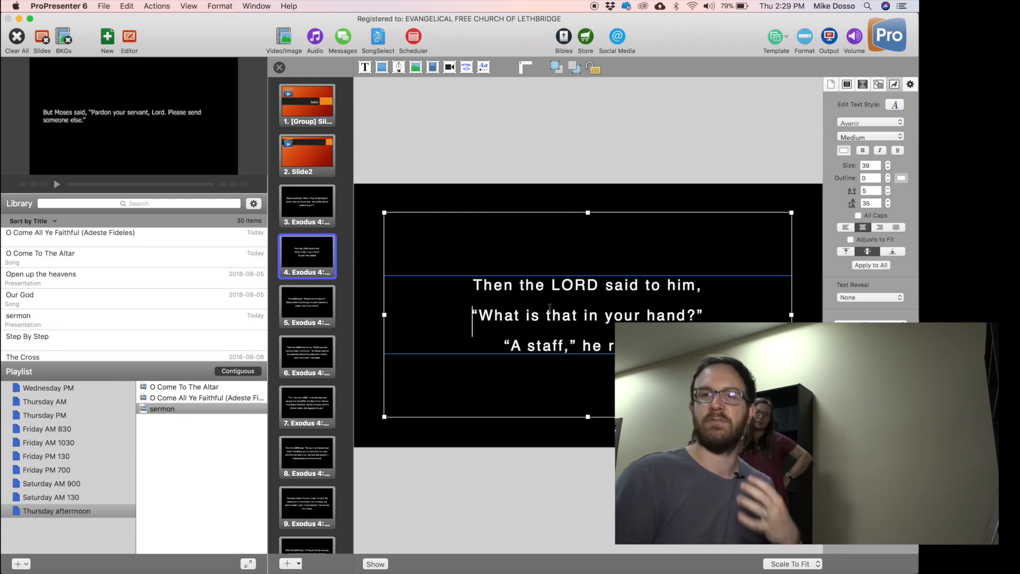
pyautogui.click(539, 509)
# Split slide 8 into two slides at 'So'.
pyautogui.click(314, 316)
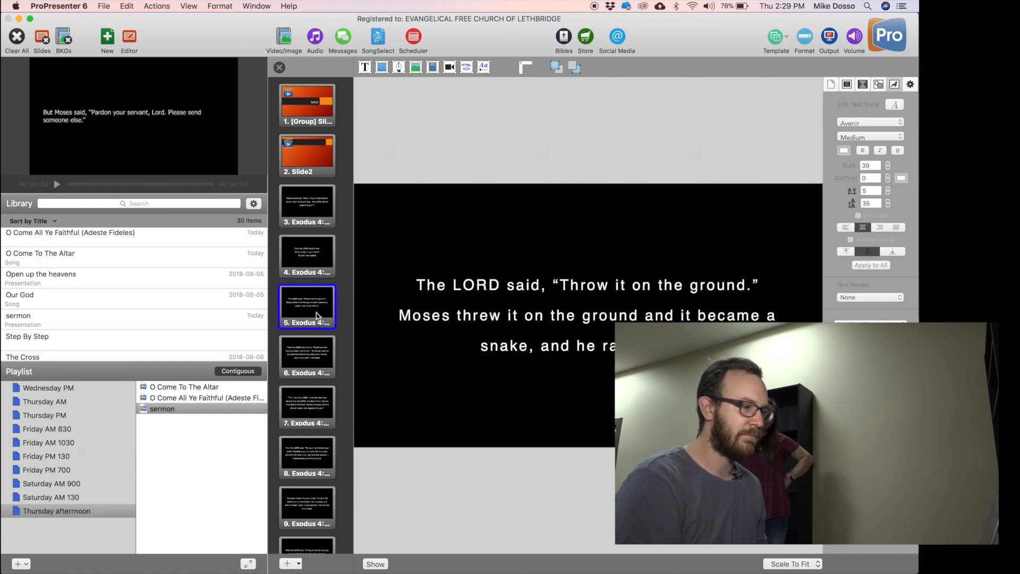
pyautogui.click(315, 356)
pyautogui.click(314, 408)
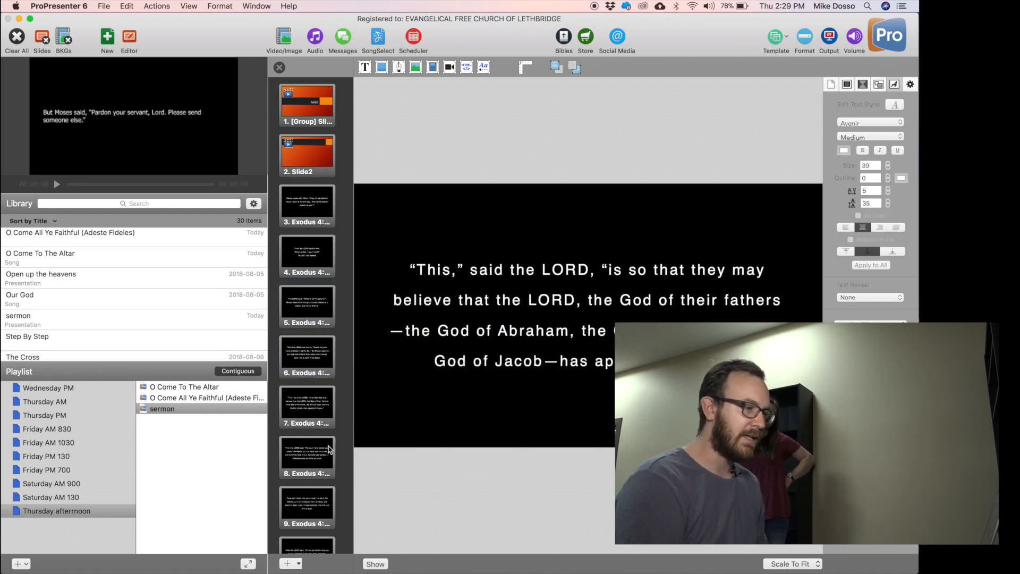
pyautogui.click(314, 458)
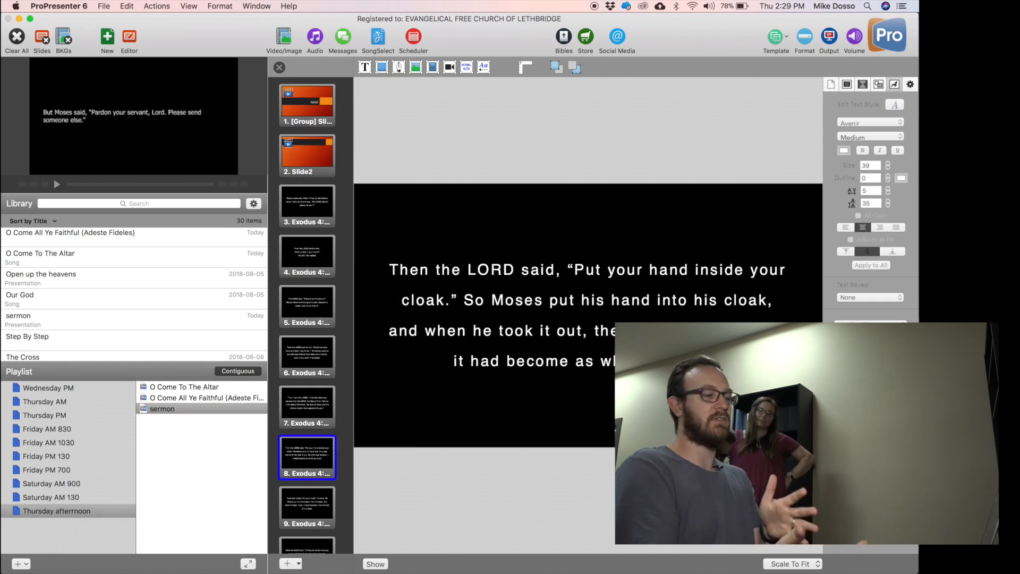
pyautogui.click(482, 299)
pyautogui.click(460, 300)
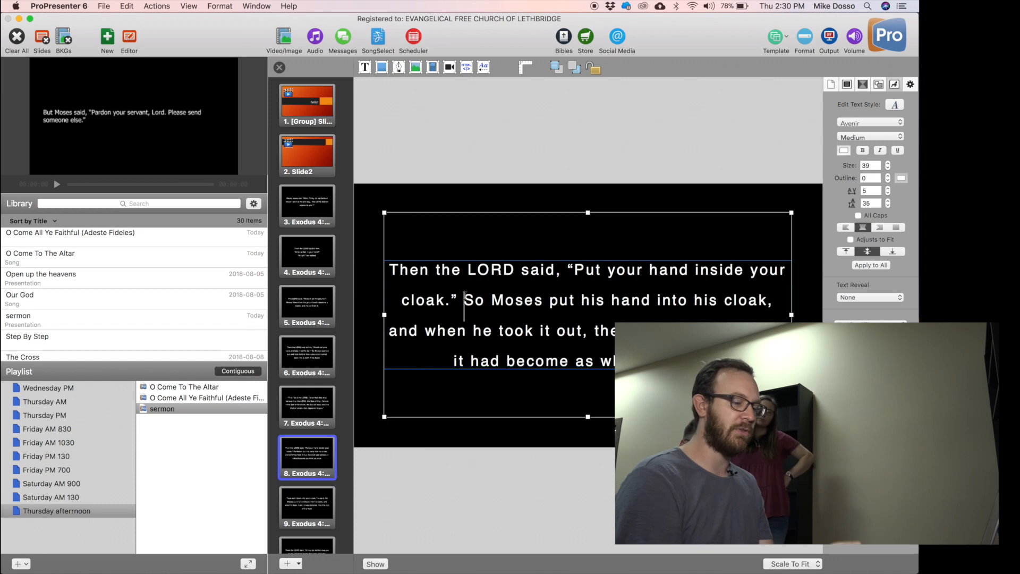
pyautogui.press('super+Return')
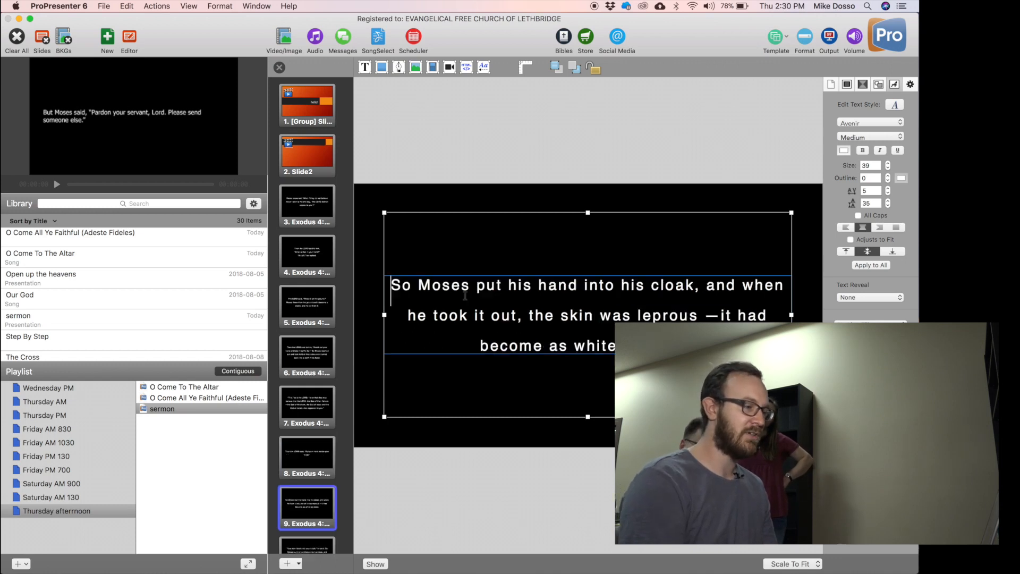
# Move 'Put your hand inside your cloak.' onto a second line on slide 8.
pyautogui.click(323, 467)
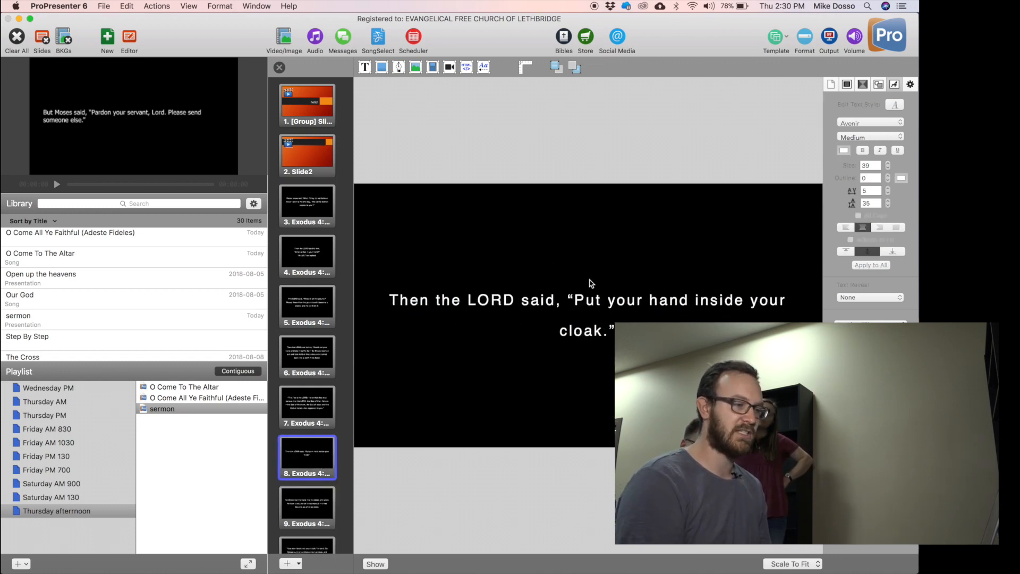
pyautogui.click(295, 508)
pyautogui.click(294, 457)
pyautogui.click(567, 307)
pyautogui.doubleClick(569, 303)
pyautogui.press('Return')
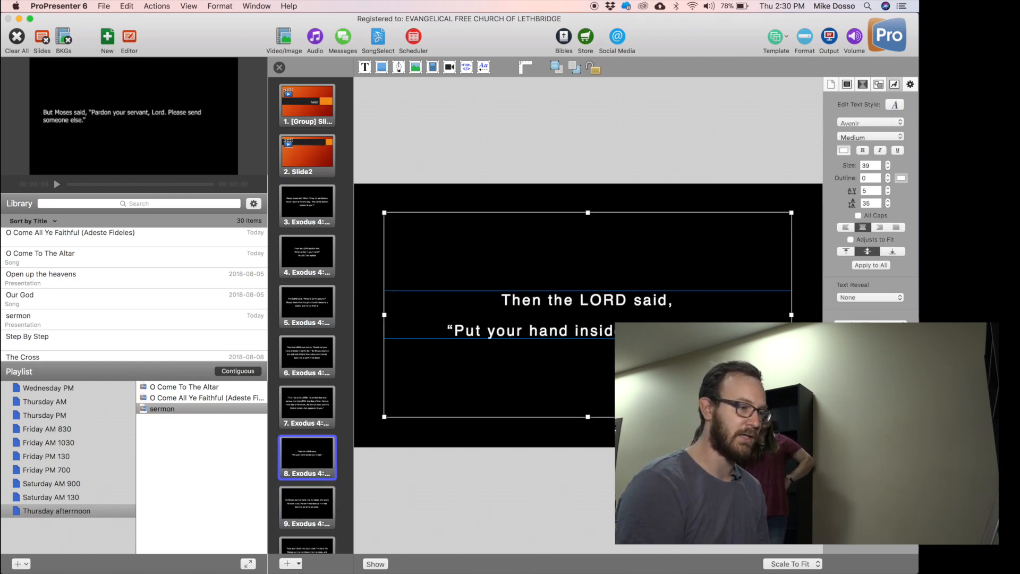
# Return to slide 4 and select its scripture text box.
pyautogui.click(307, 501)
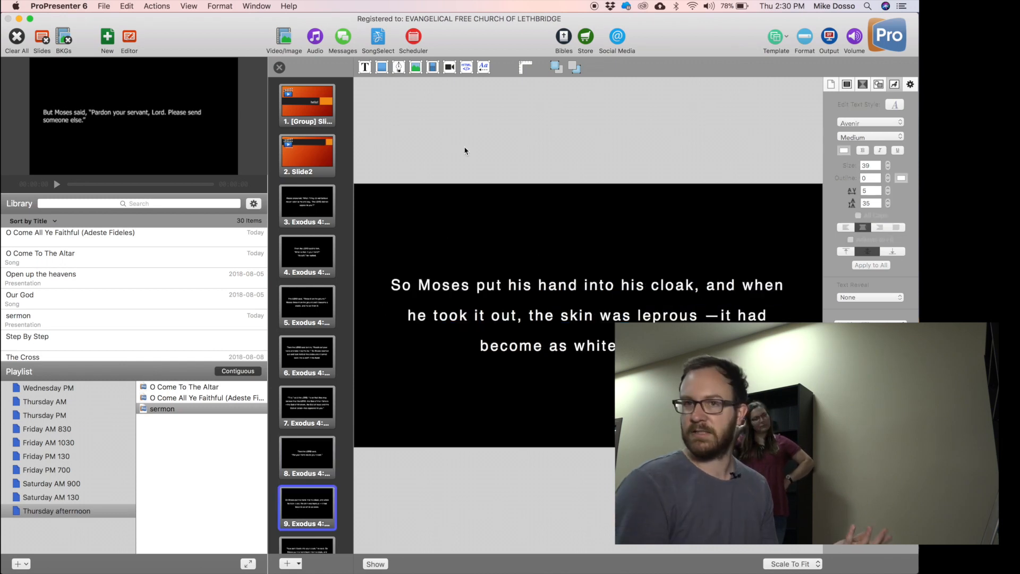
pyautogui.click(309, 251)
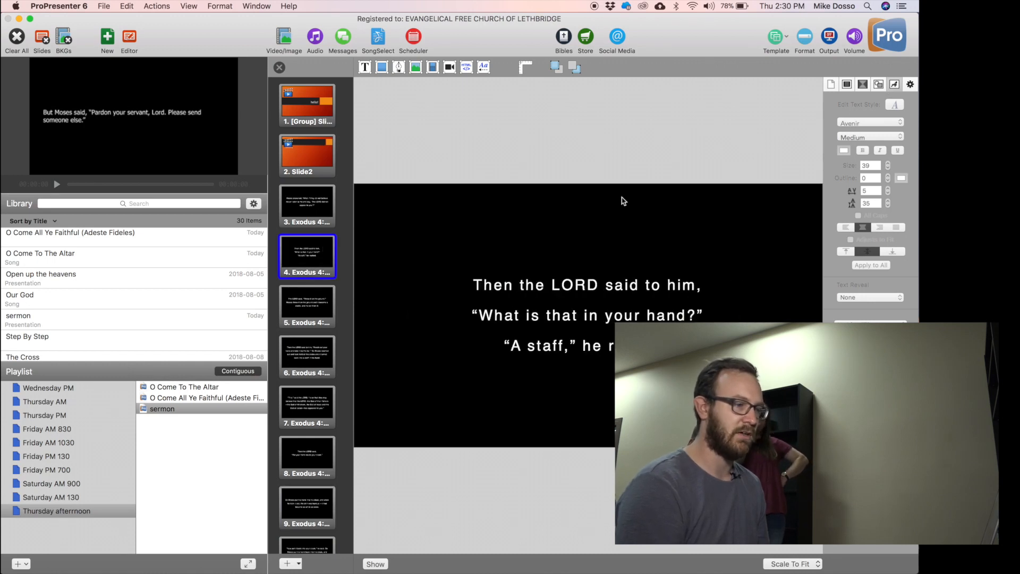
pyautogui.click(568, 329)
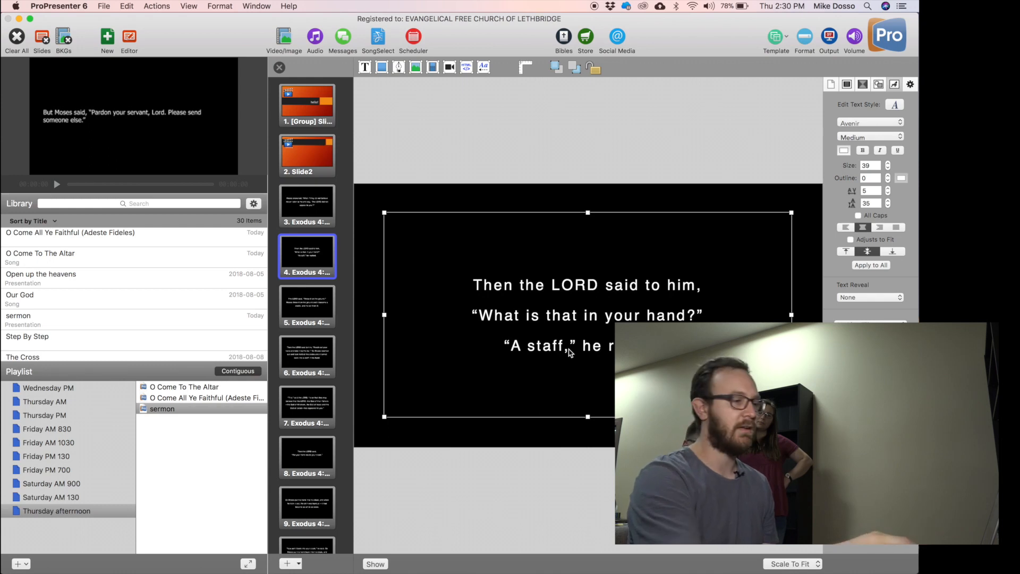
# Save the Exodus 4:2 slide as a new template group, then deselect its text box.
pyautogui.rightClick(290, 270)
pyautogui.moveTo(355, 296)
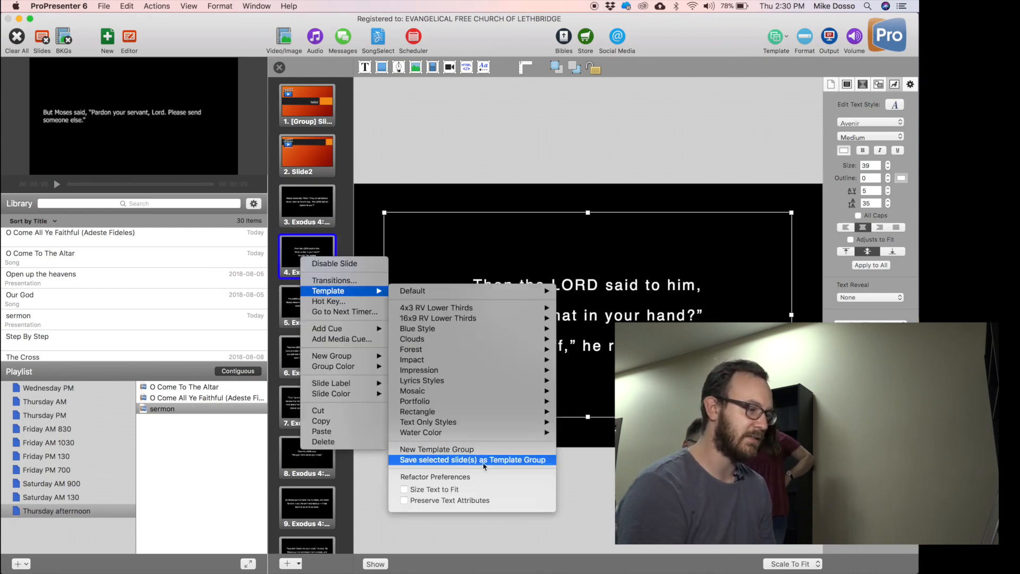
pyautogui.click(449, 460)
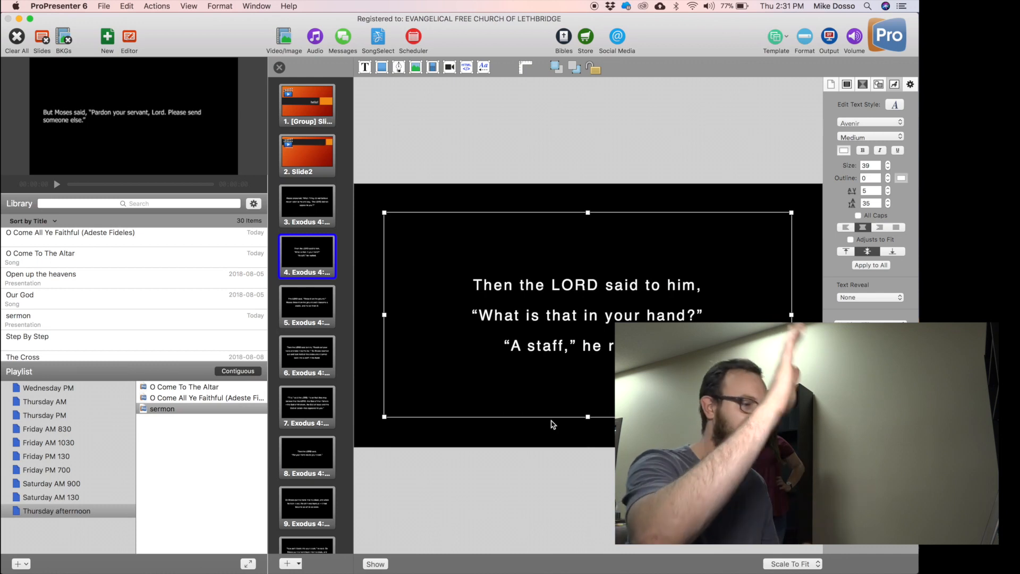
pyautogui.click(516, 456)
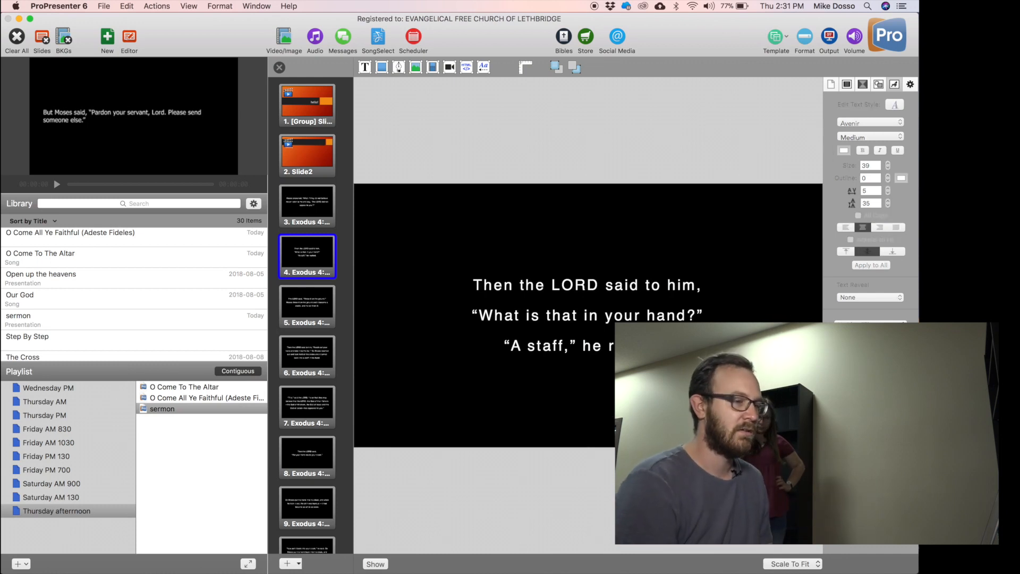
# Close the slide editor and add a second O Come To The Altar entry to the Thursday afternoon playlist.
pyautogui.click(279, 67)
pyautogui.press('Up')
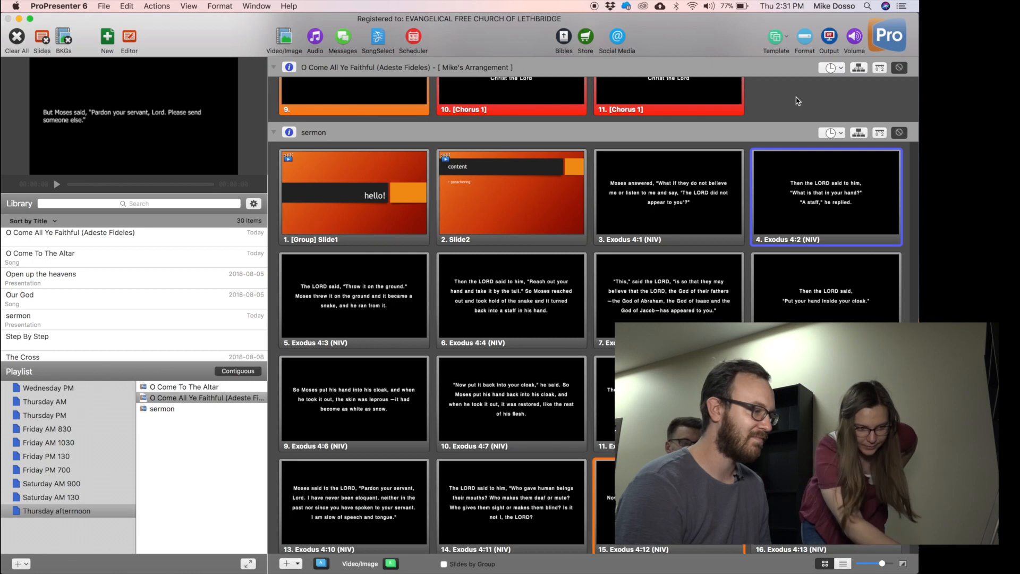
pyautogui.click(195, 396)
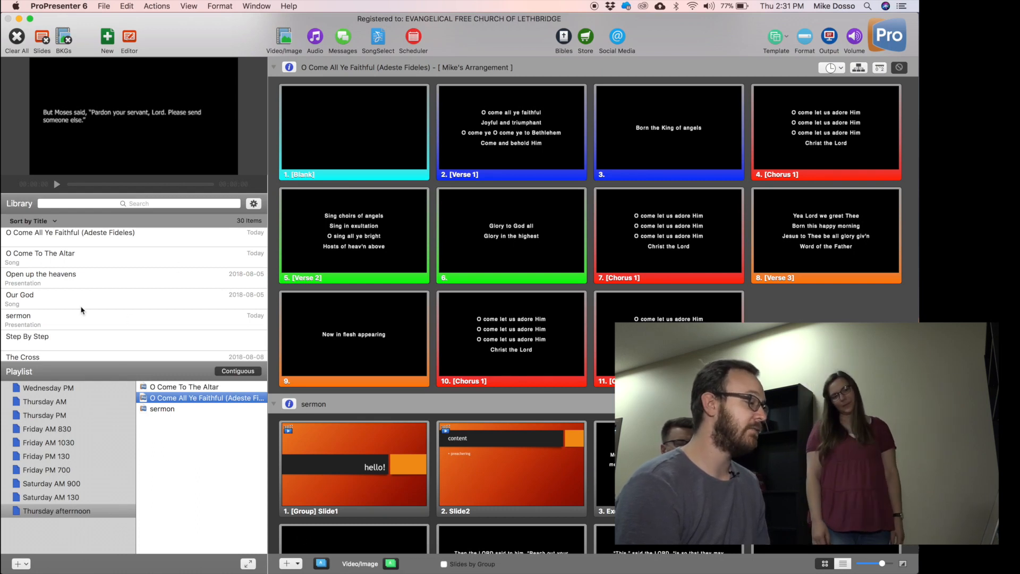
pyautogui.click(182, 389)
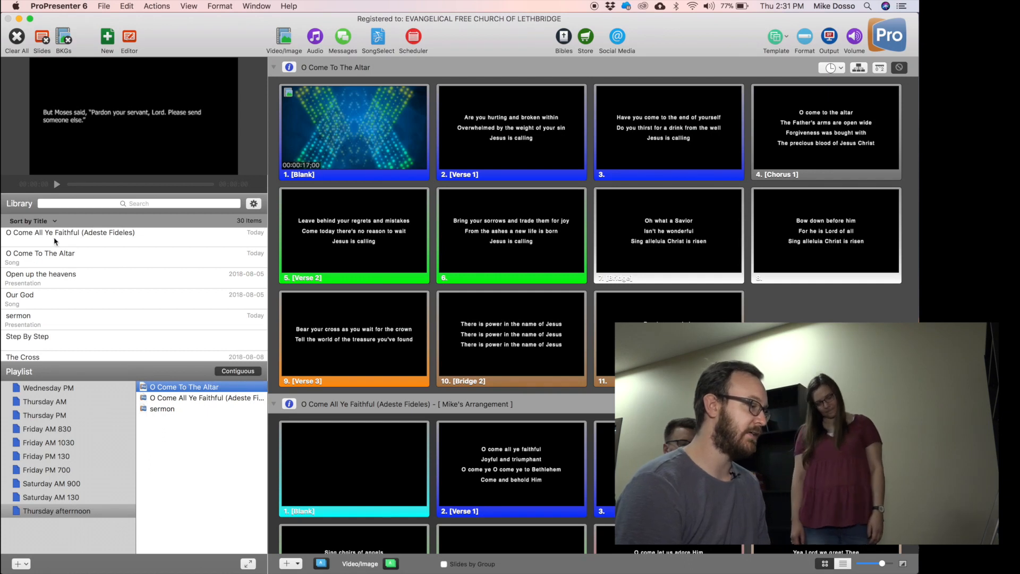
pyautogui.moveTo(16, 252); pyautogui.dragTo(210, 505)
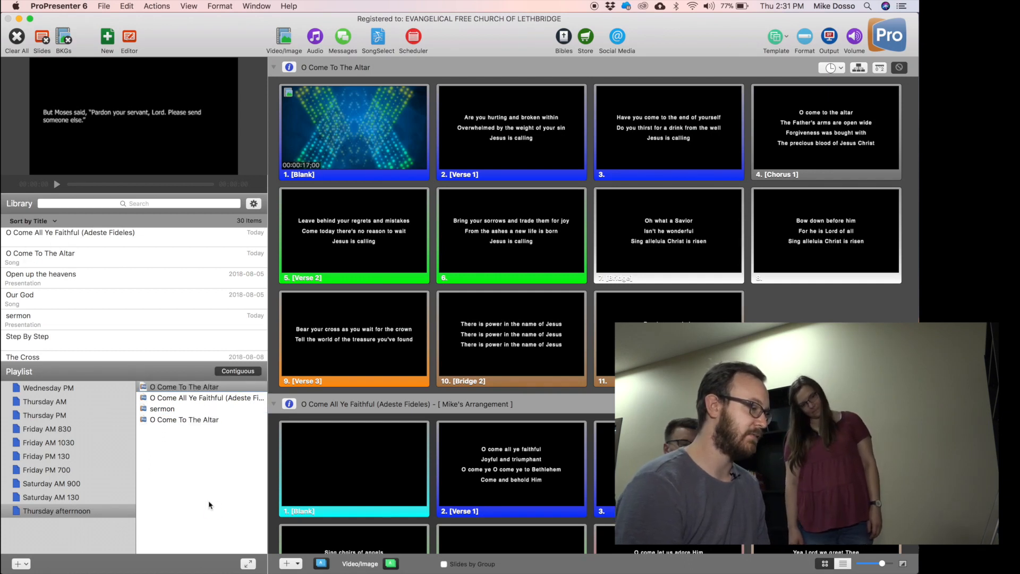
pyautogui.click(200, 419)
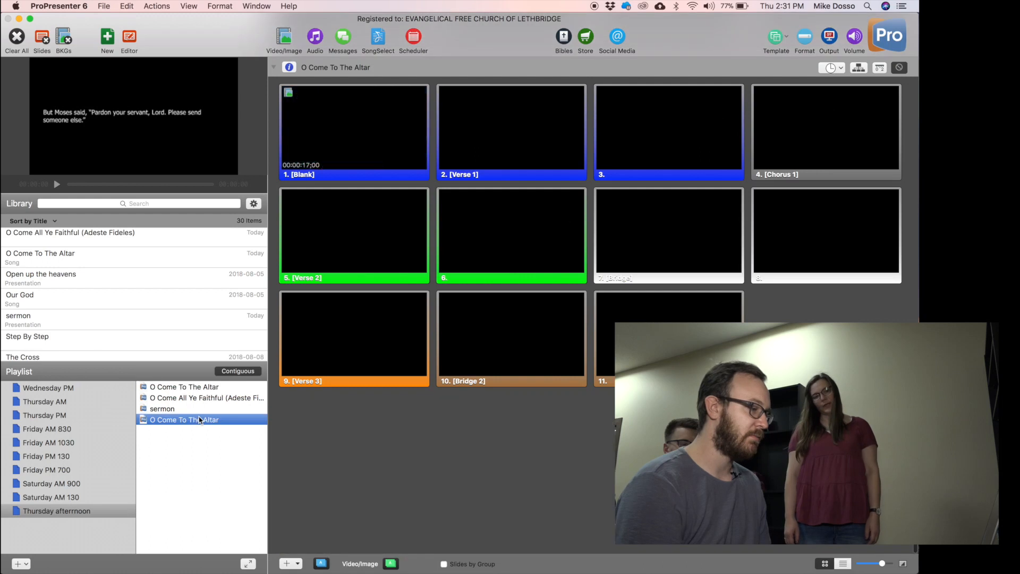
pyautogui.click(206, 391)
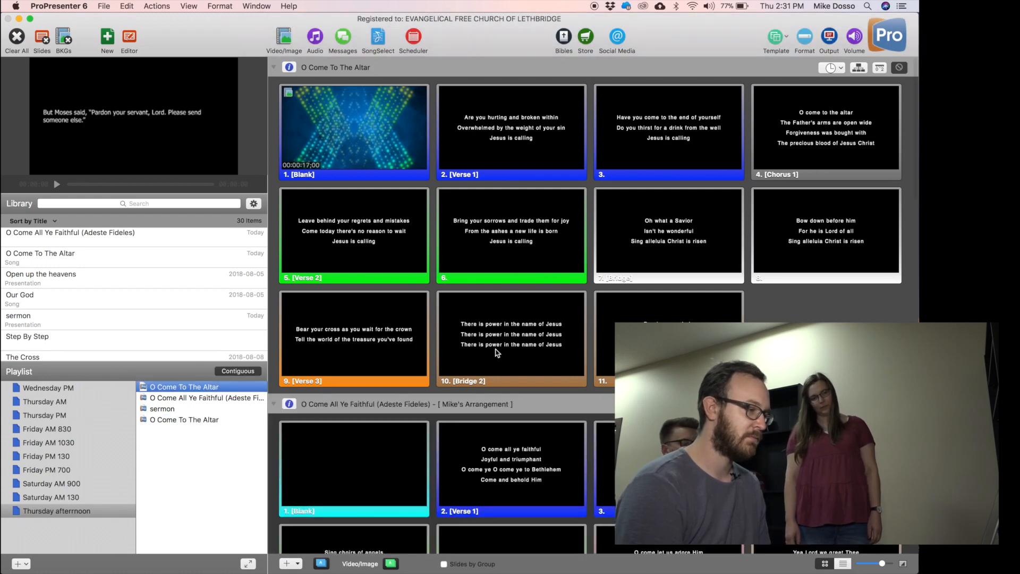
# Add the Holy is the Lord title image from the desktop to the playlist.
pyautogui.moveTo(434, 21); pyautogui.dragTo(454, 12)
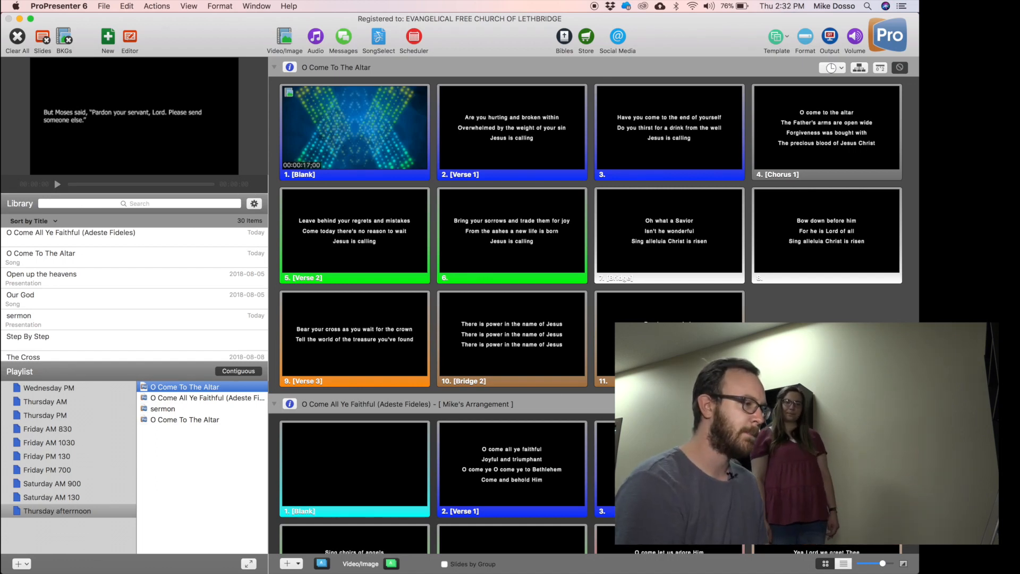
pyautogui.scroll(2, 593, 239)
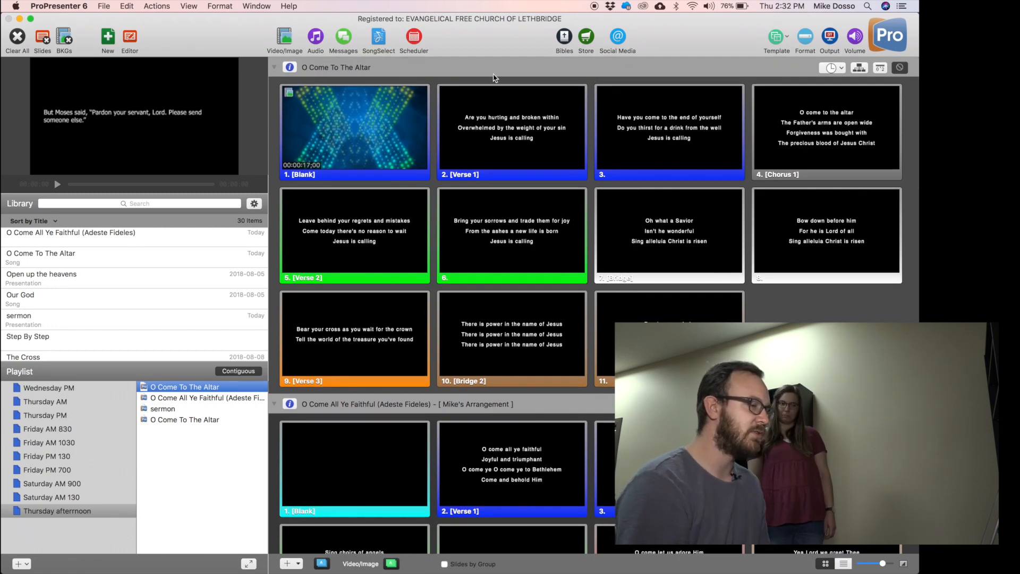
pyautogui.moveTo(662, 37); pyautogui.dragTo(700, 181)
pyautogui.moveTo(420, 155); pyautogui.dragTo(253, 553)
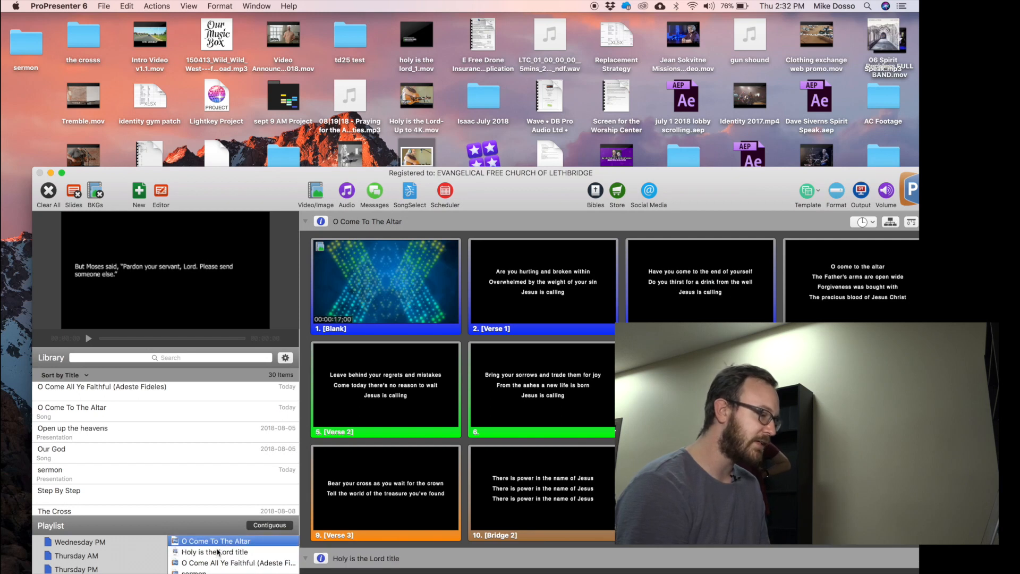
# Restore the window to full screen and play the Holy is the Lord title cue to preview the image.
pyautogui.doubleClick(554, 175)
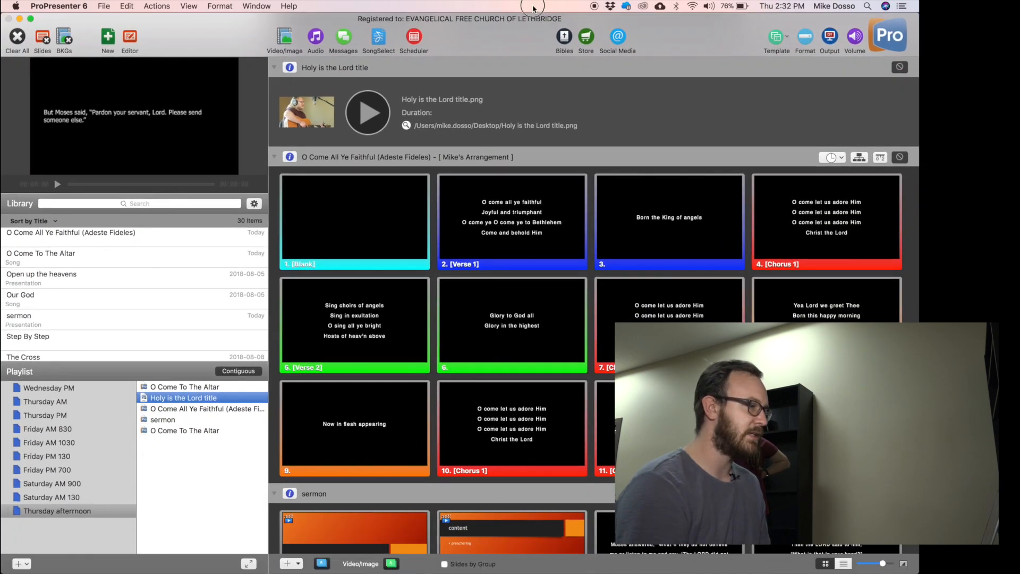
pyautogui.click(369, 113)
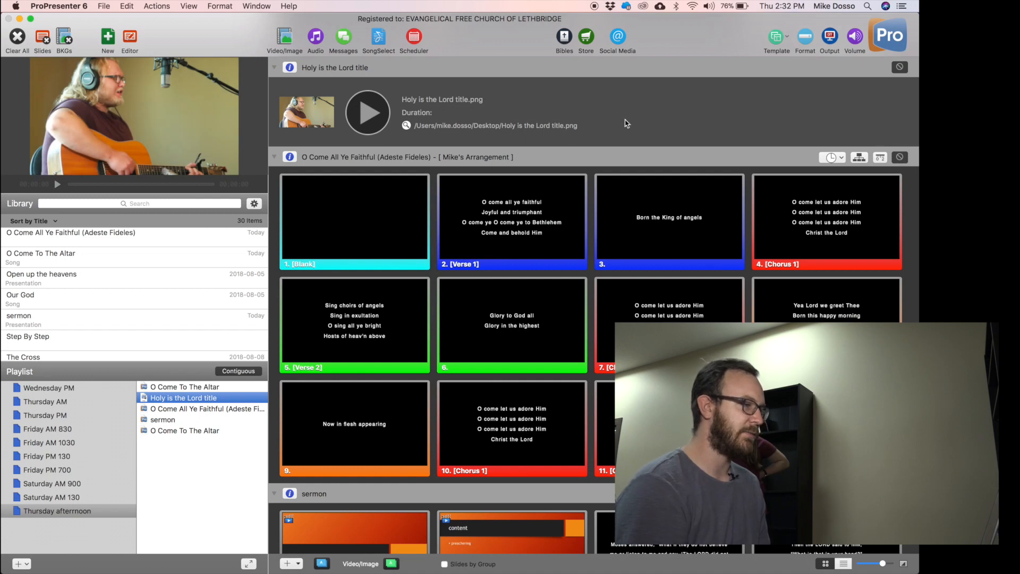
pyautogui.click(108, 37)
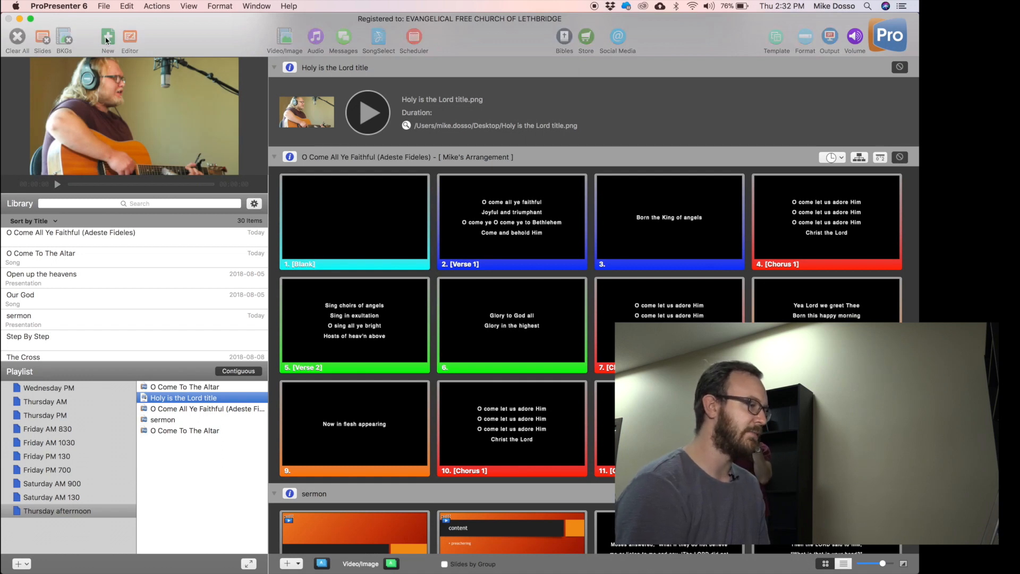
# Create a new presentation named 'welcome eric'.
pyautogui.write('welcome e')
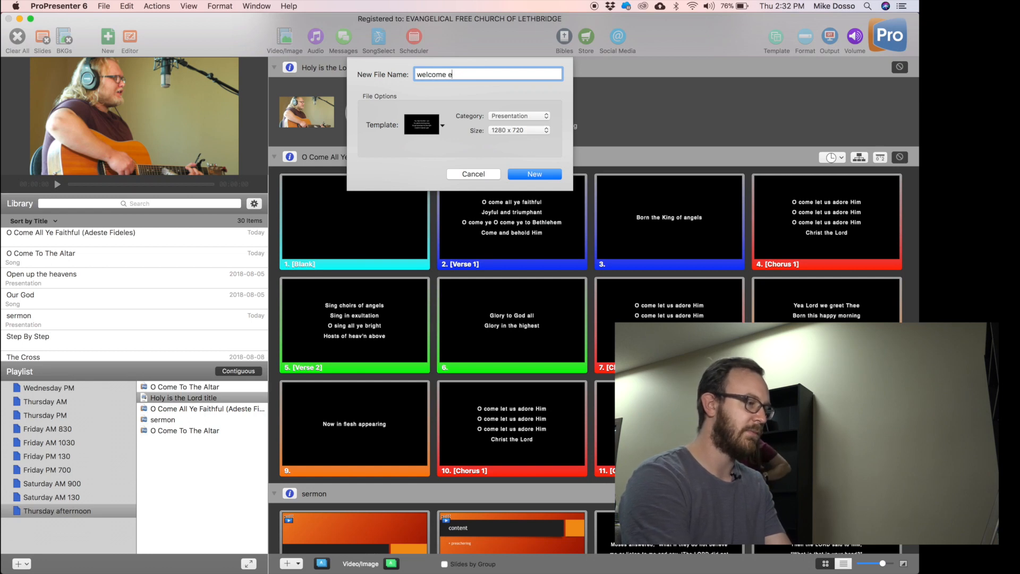
pyautogui.press('BackSpace')
pyautogui.press('BackSpace')
pyautogui.press('BackSpace')
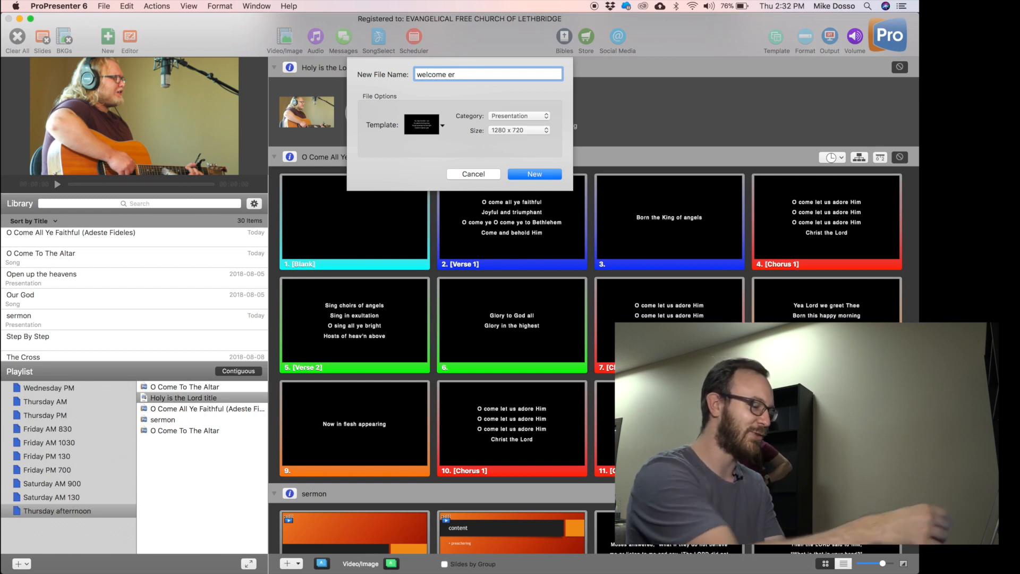
pyautogui.write('ic')
pyautogui.press('Return')
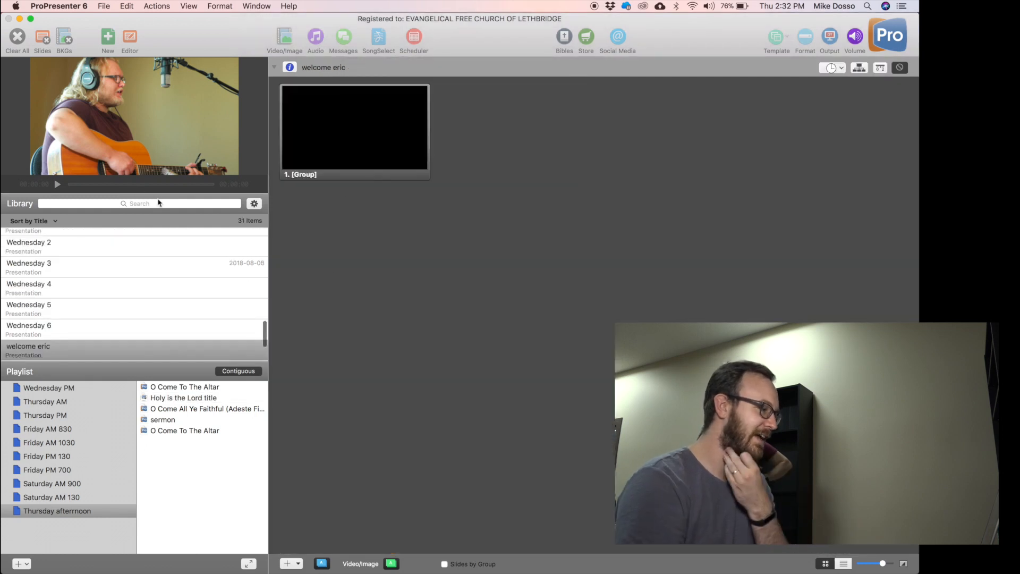
# Add welcome eric to the Thursday afternoon playlist and remove the Holy is the Lord title item.
pyautogui.moveTo(85, 350); pyautogui.dragTo(175, 443)
pyautogui.click(178, 398)
pyautogui.press('BackSpace')
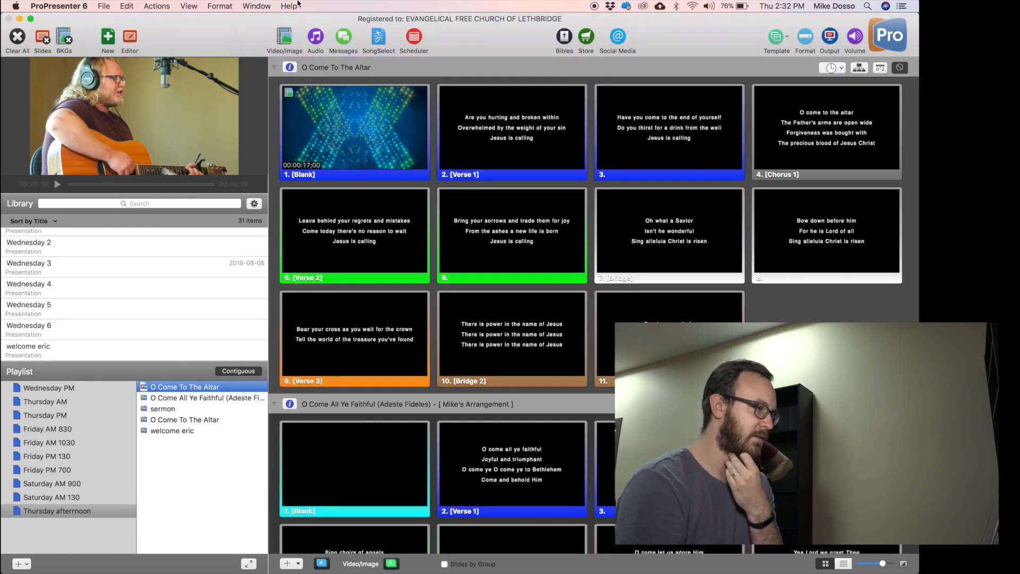
pyautogui.moveTo(247, 28); pyautogui.dragTo(223, 200)
pyautogui.click(170, 476)
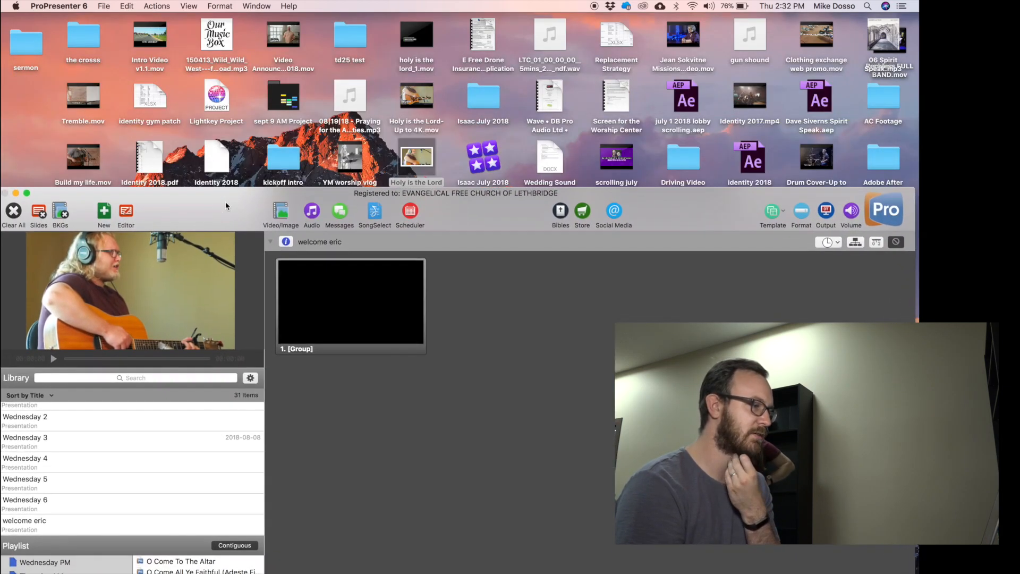
# Add the Holy is the Lord title image to welcome eric, move it atop the playlist, and delete the blank slide.
pyautogui.moveTo(429, 138); pyautogui.dragTo(505, 327)
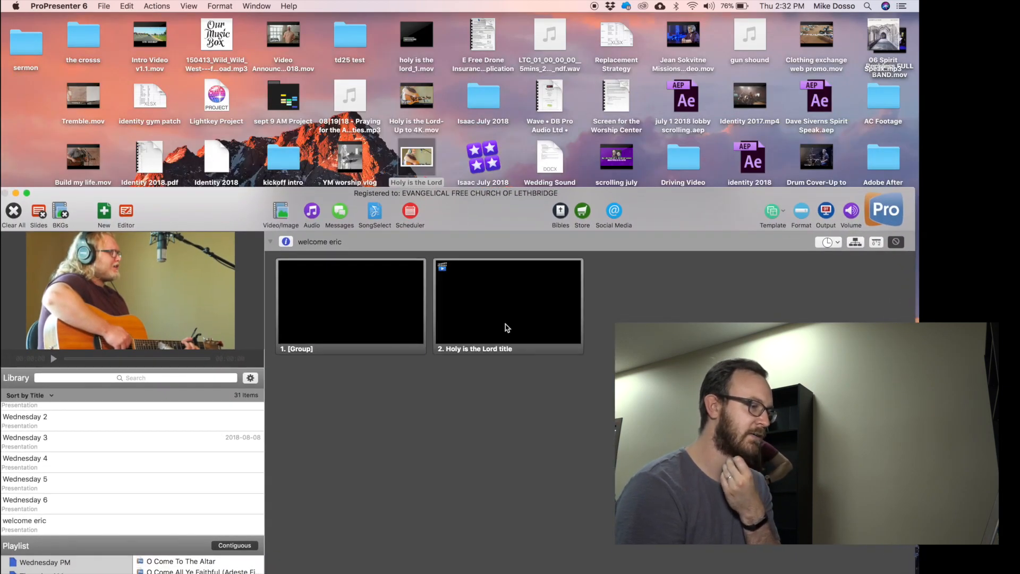
pyautogui.doubleClick(503, 194)
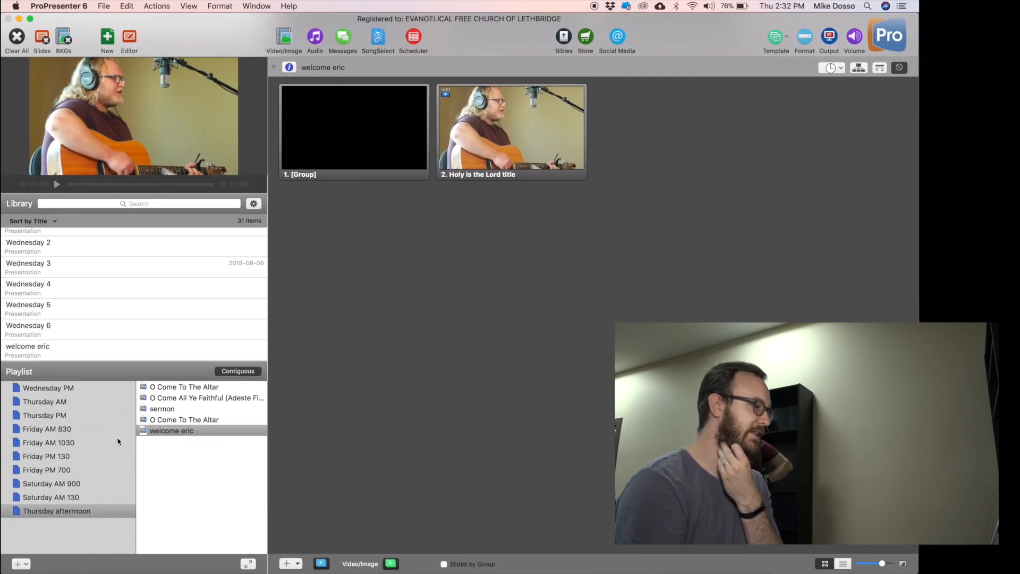
pyautogui.moveTo(30, 361); pyautogui.dragTo(160, 386)
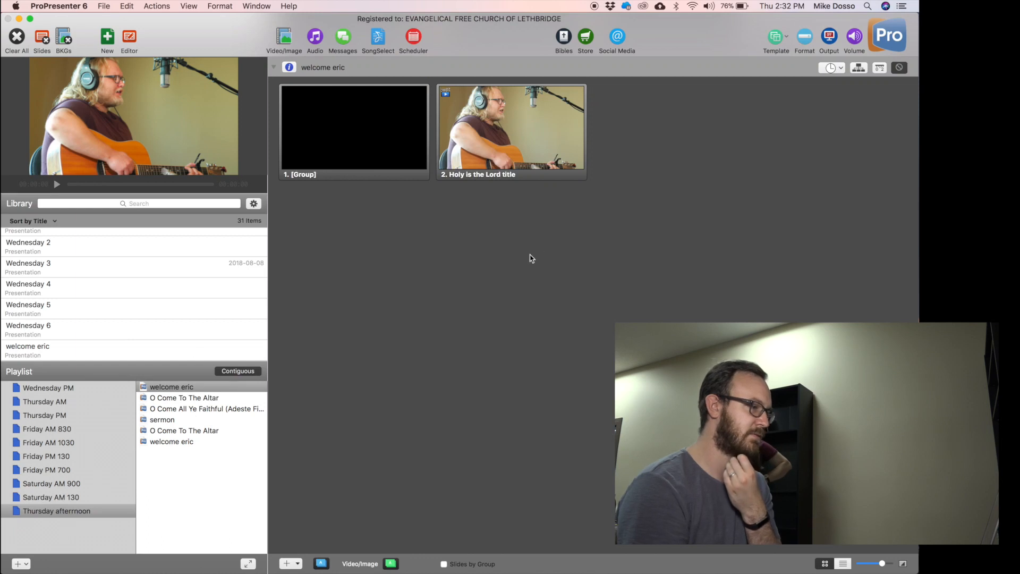
pyautogui.rightClick(325, 119)
pyautogui.click(348, 324)
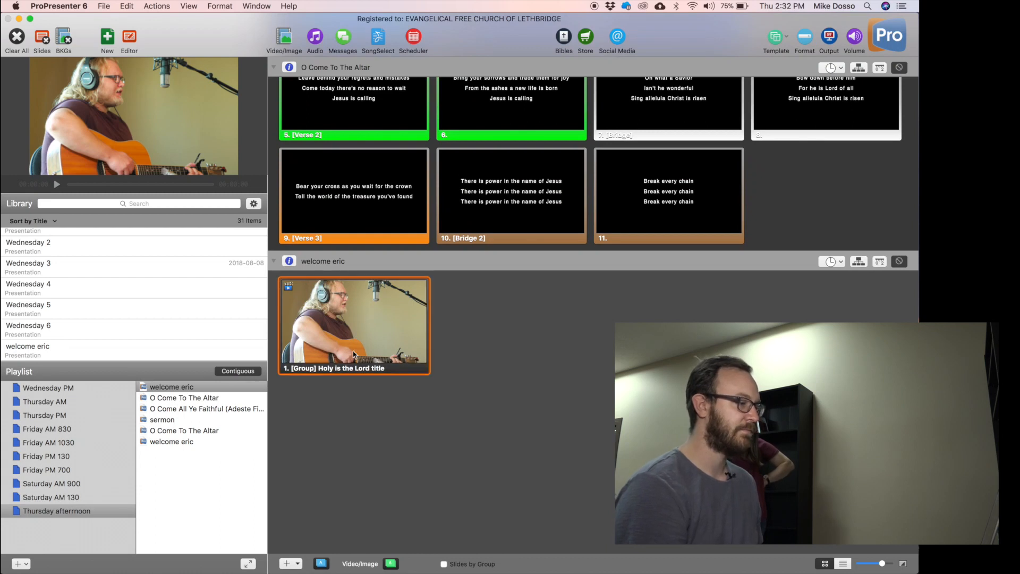
pyautogui.scroll(5, 525, 311)
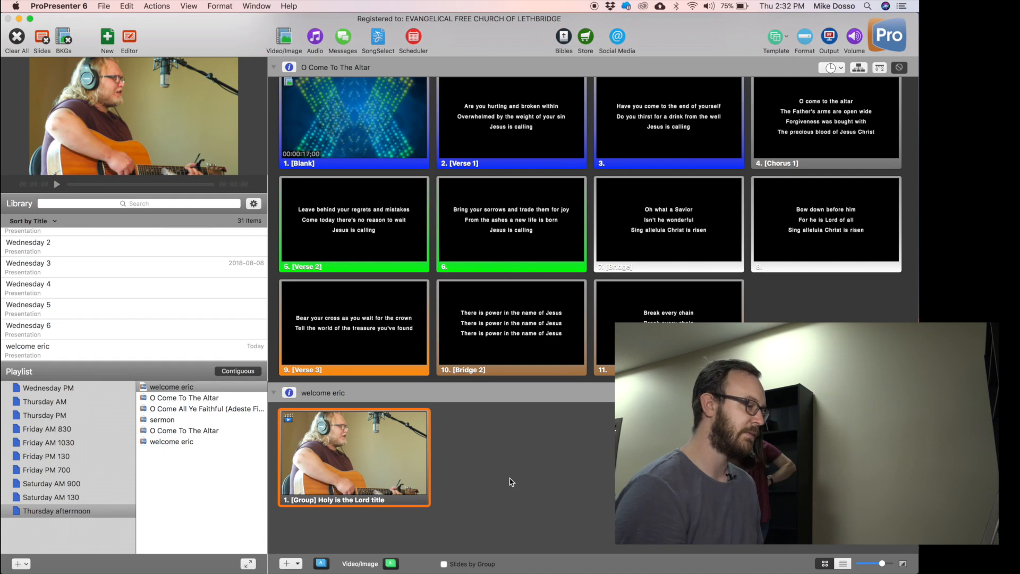
# With the last welcome eric item shown, open the Video/Image media bin on its Foreground category.
pyautogui.click(271, 46)
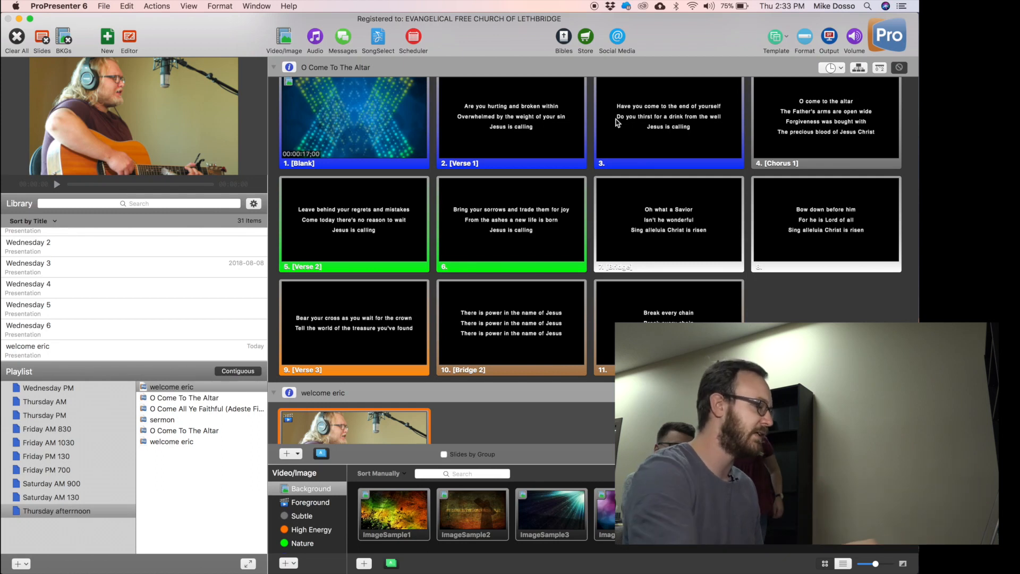
pyautogui.click(284, 37)
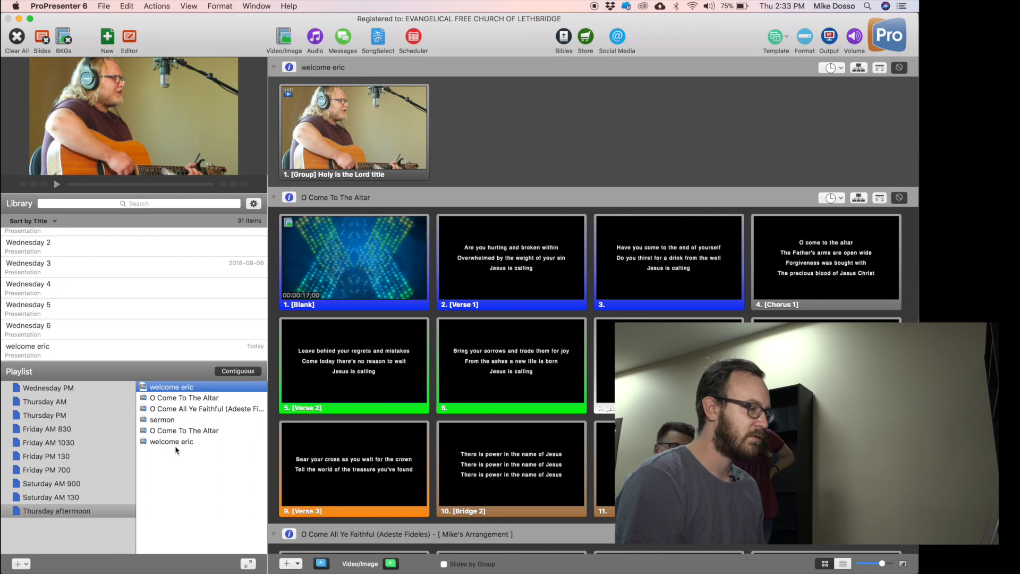
pyautogui.click(170, 442)
pyautogui.click(283, 49)
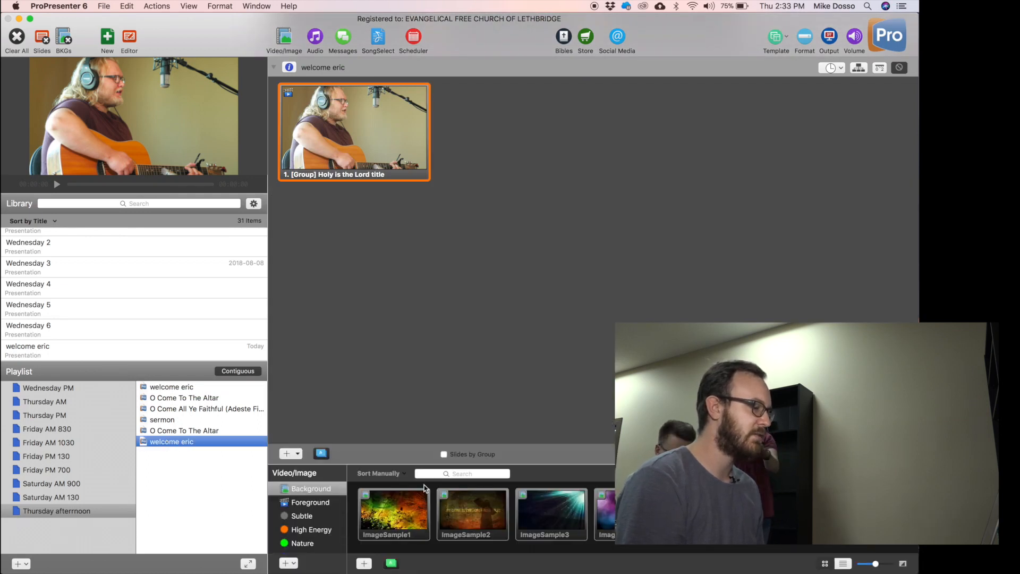
pyautogui.scroll(-2, 314, 528)
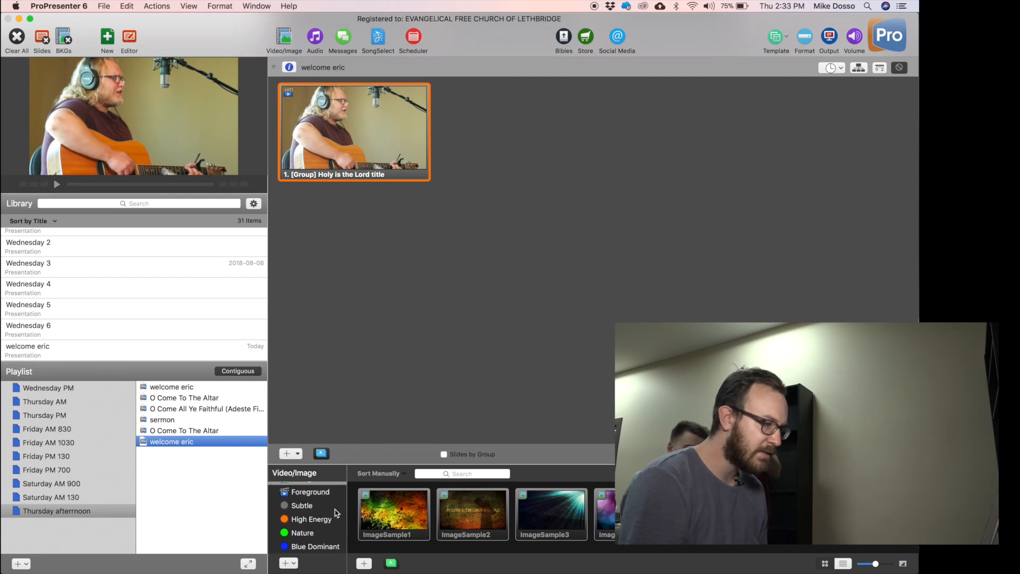
pyautogui.scroll(2, 335, 513)
pyautogui.click(280, 489)
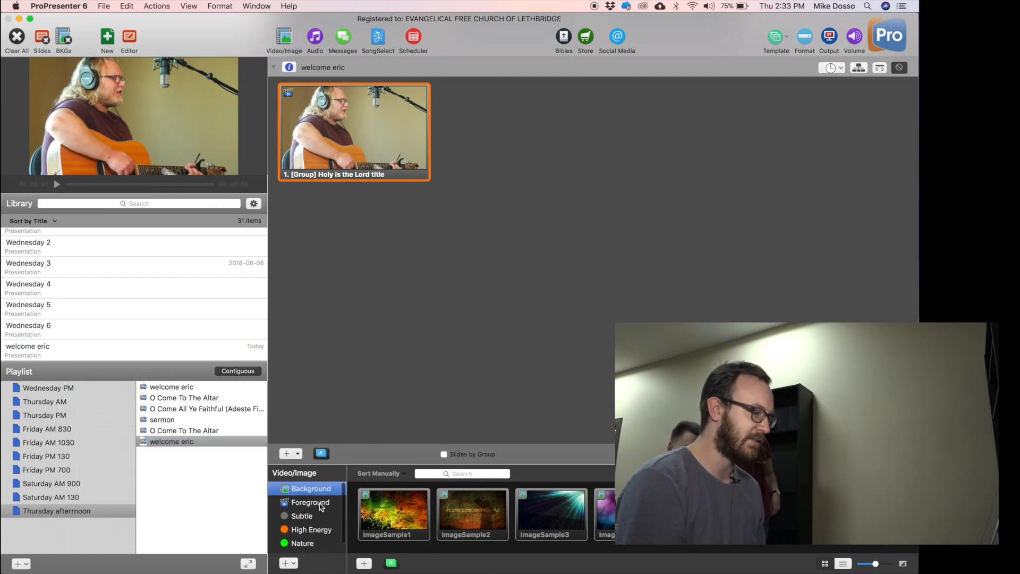
pyautogui.click(321, 504)
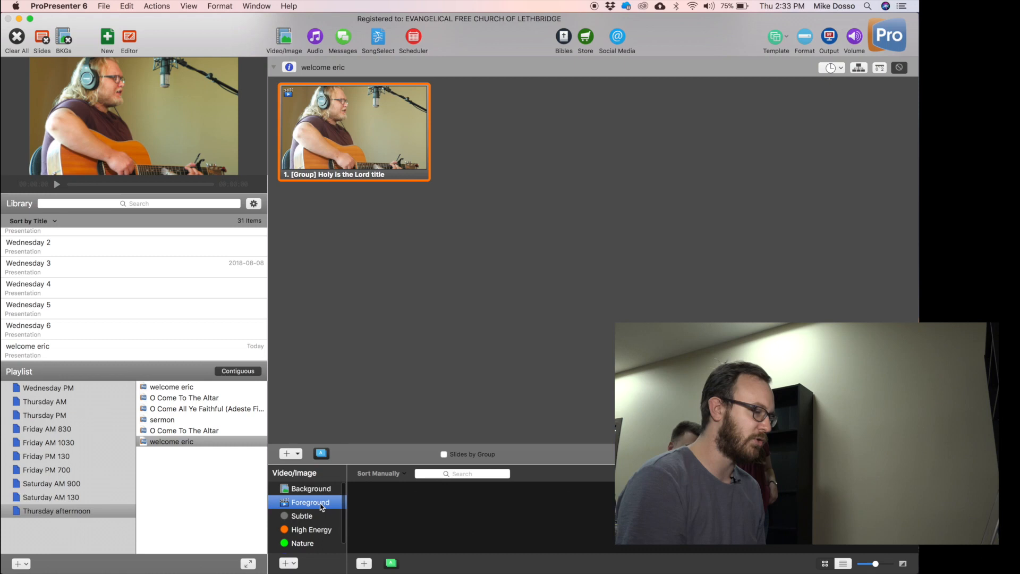
pyautogui.click(365, 563)
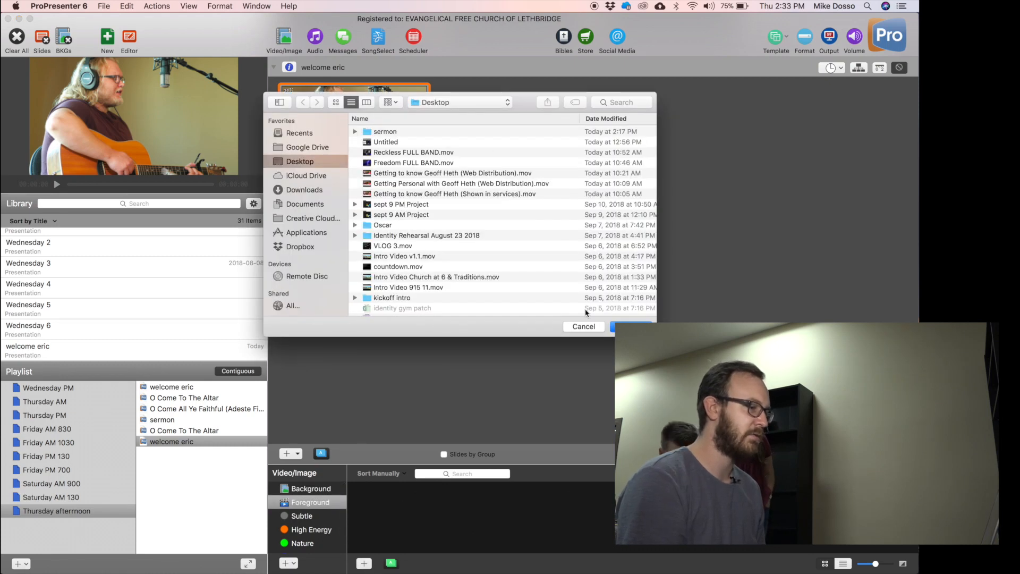
# Cancel adding a Foreground media file and close the media bin.
pyautogui.click(583, 326)
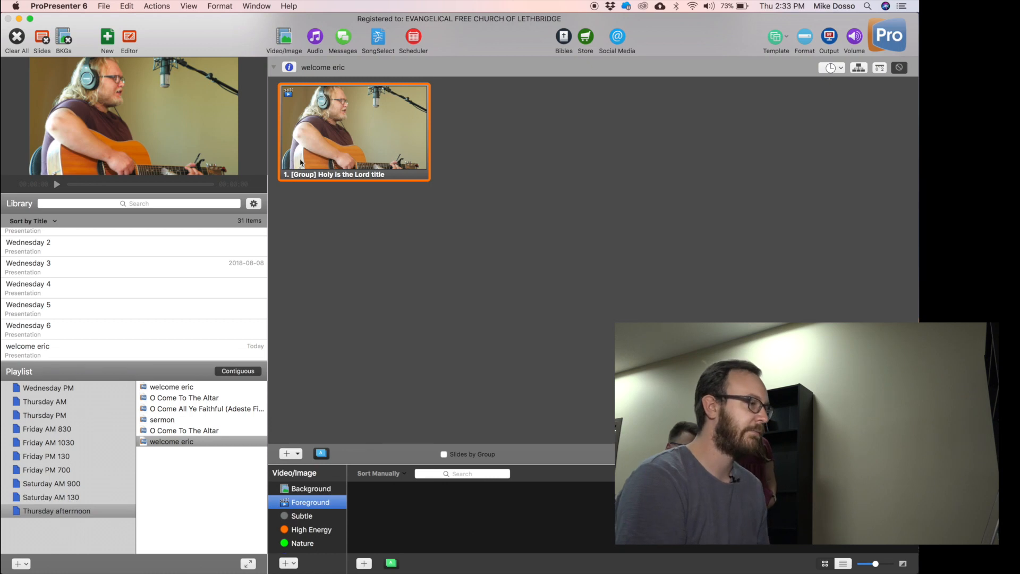
pyautogui.click(284, 38)
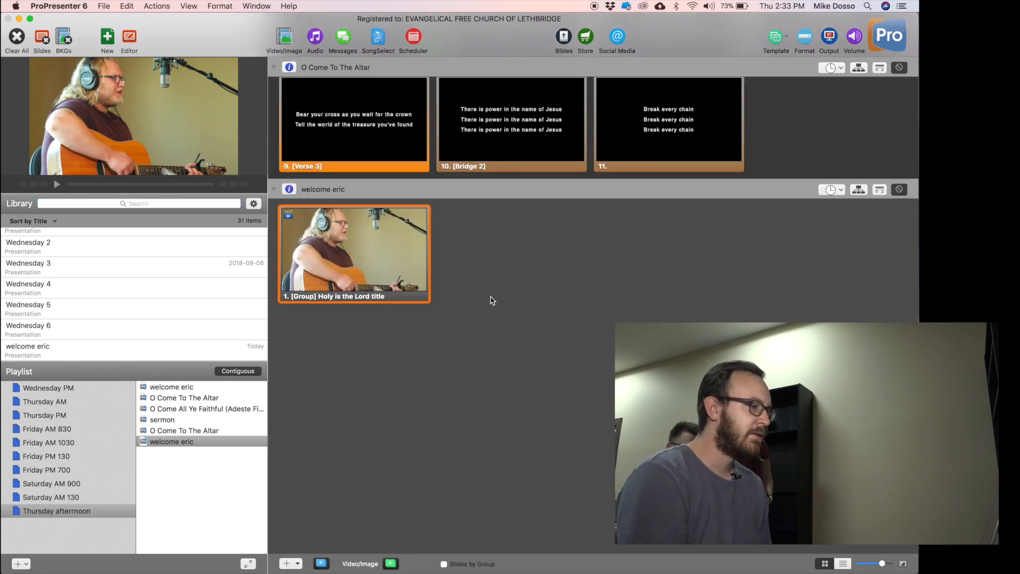
# Select welcome eric and browse the playlist's slides as one continuous run.
pyautogui.scroll(4, 489, 296)
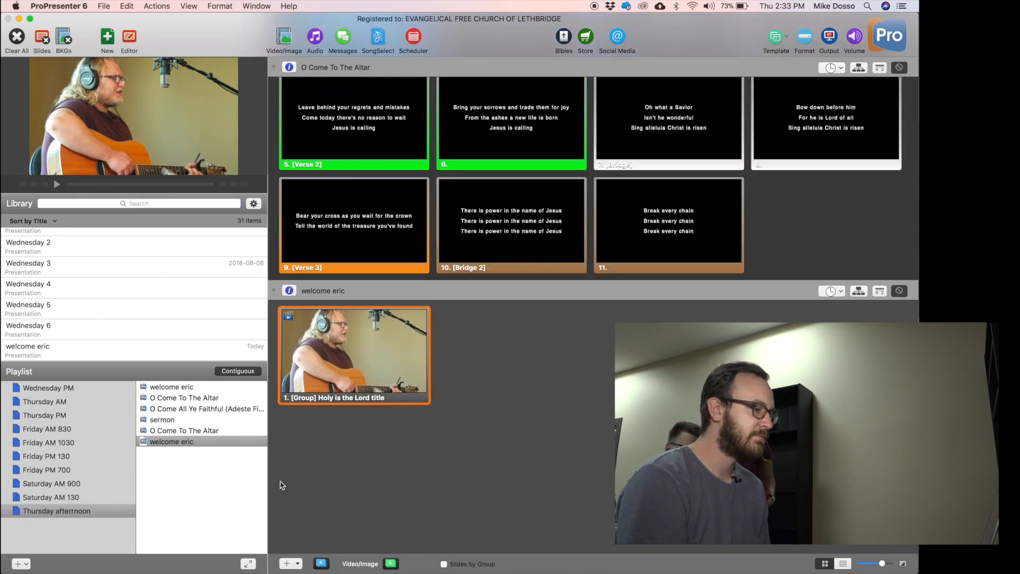
pyautogui.click(223, 519)
pyautogui.click(191, 388)
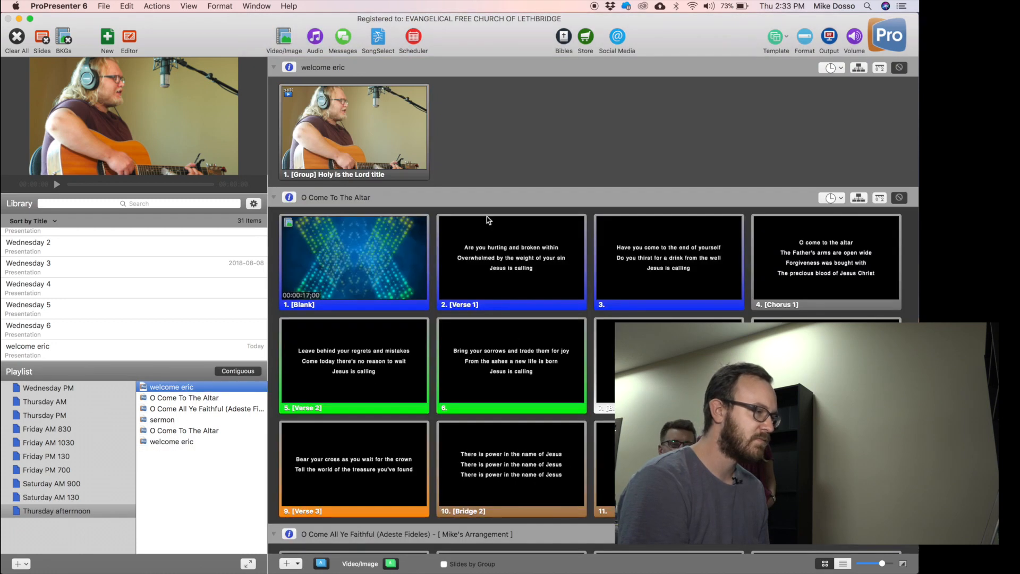
pyautogui.scroll(-5, 447, 508)
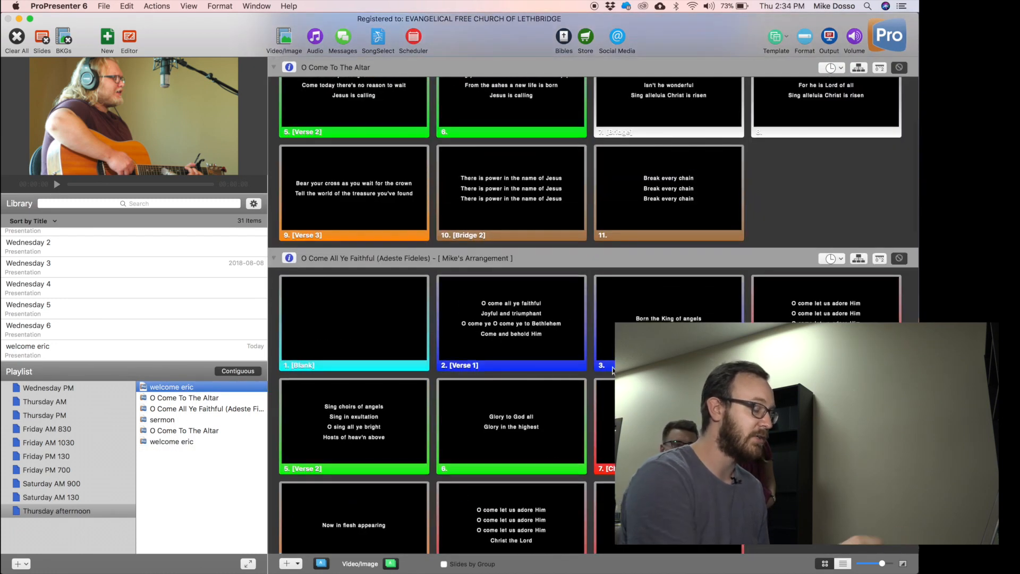
pyautogui.scroll(-3, 593, 319)
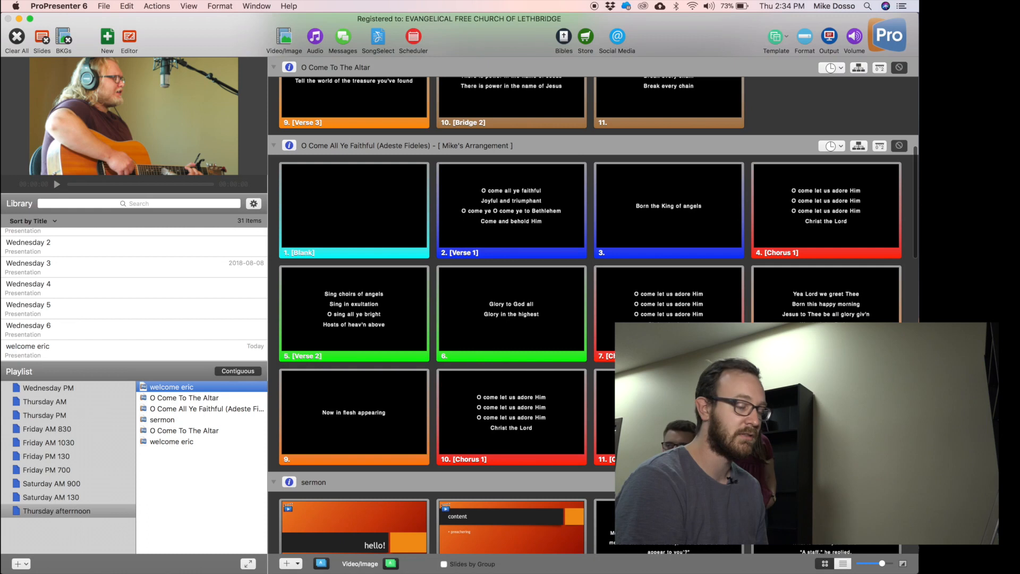
pyautogui.scroll(-4, 567, 461)
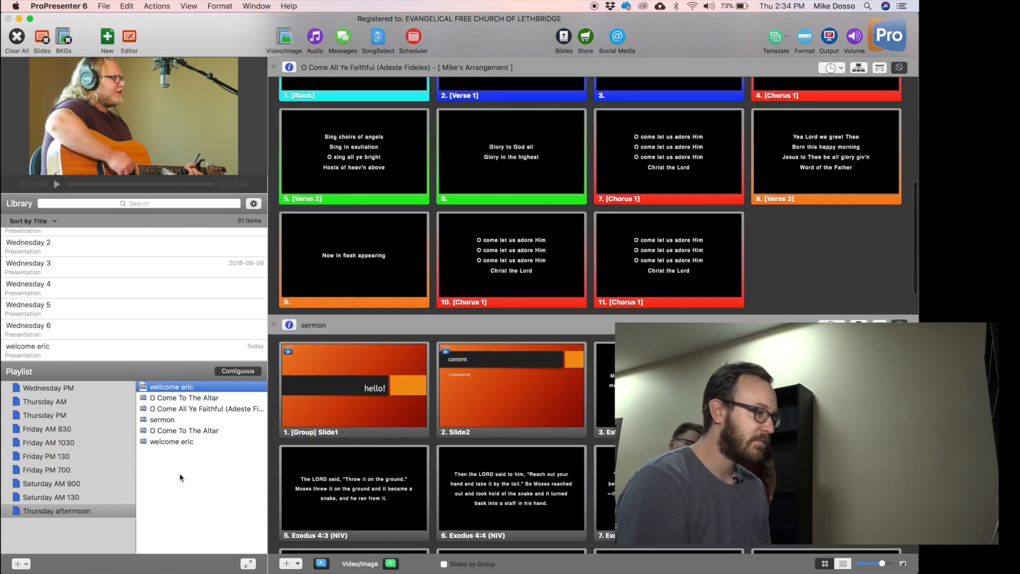
pyautogui.click(181, 478)
# Scroll the continuous slide view down to the sermon's 'hello!', 'content' and Exodus 4 verse slides.
pyautogui.click(519, 124)
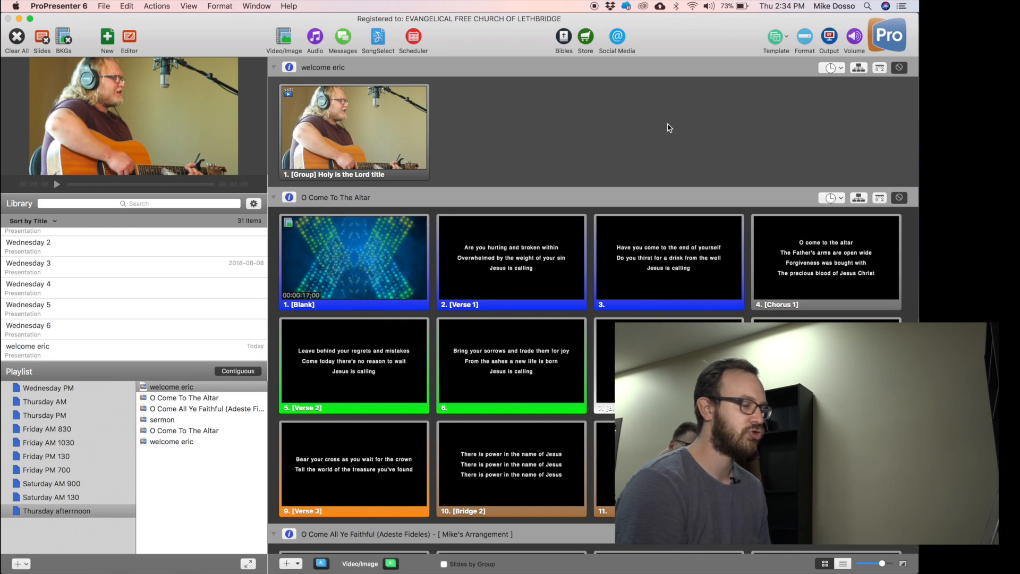
pyautogui.scroll(-10, 669, 127)
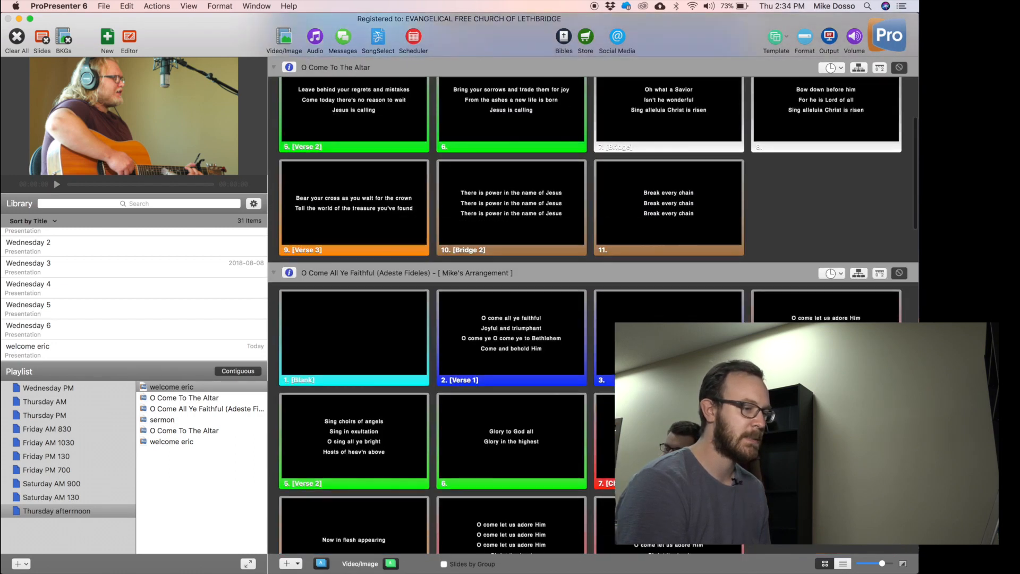
pyautogui.scroll(-12, 670, 127)
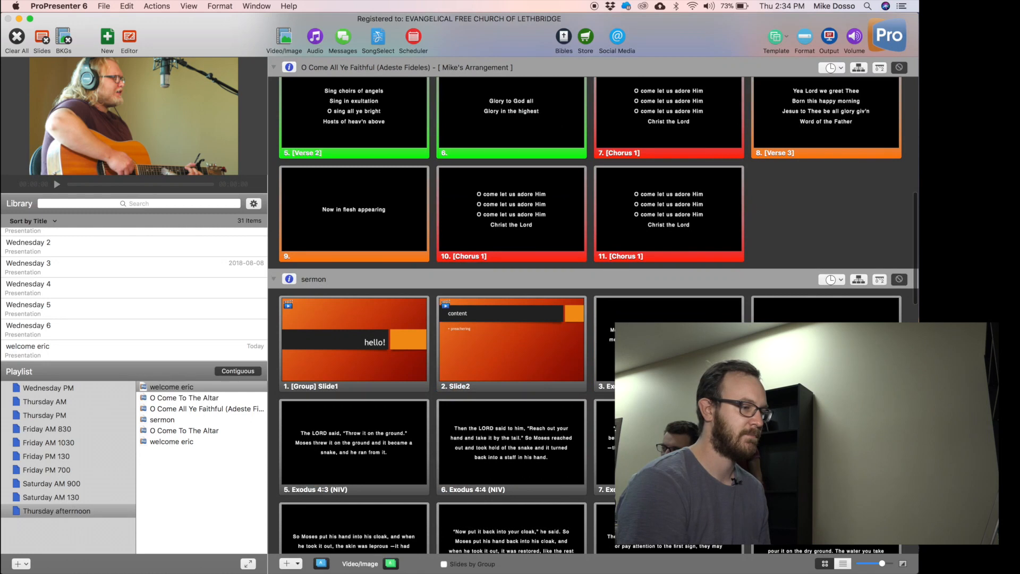
pyautogui.scroll(-6, 594, 316)
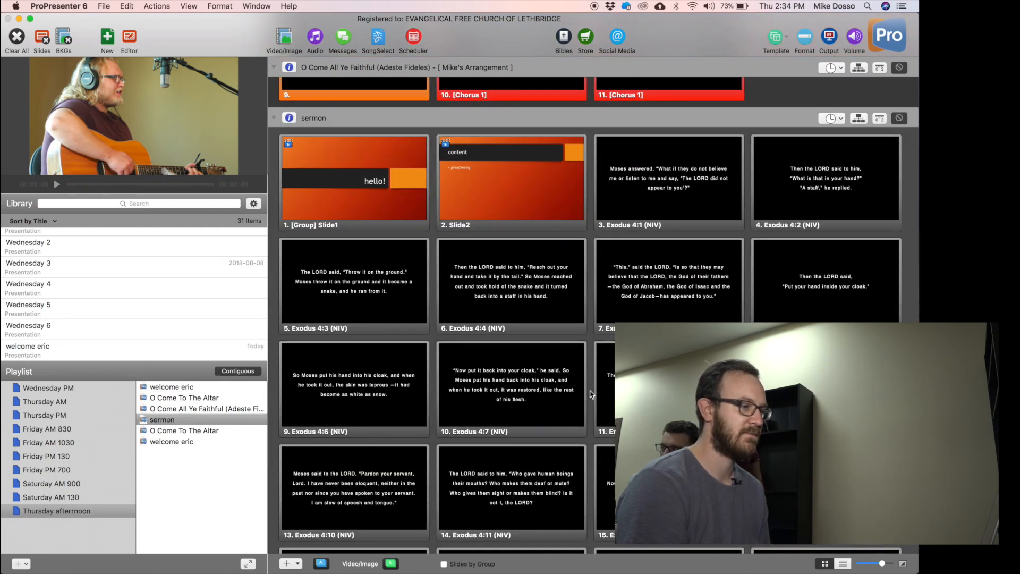
pyautogui.scroll(-1, 590, 394)
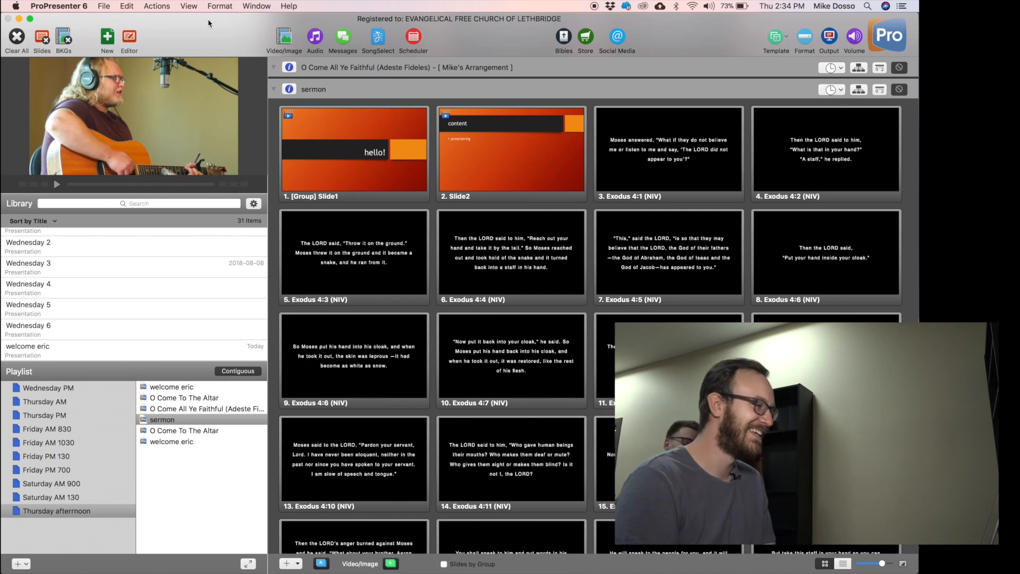
# Browse the menu bar for an export command, then close the File menu unused.
pyautogui.click(189, 6)
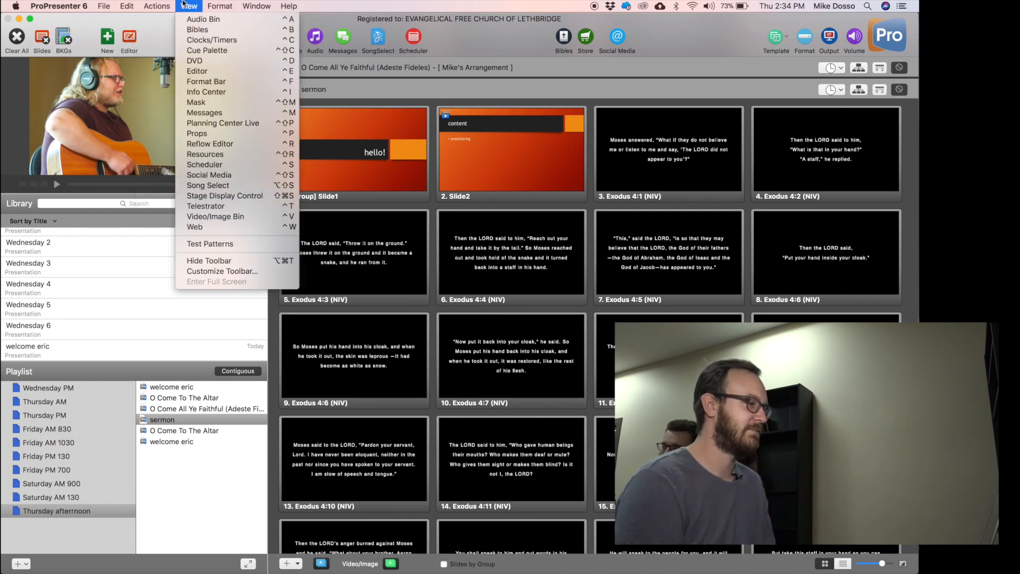
pyautogui.moveTo(166, 4)
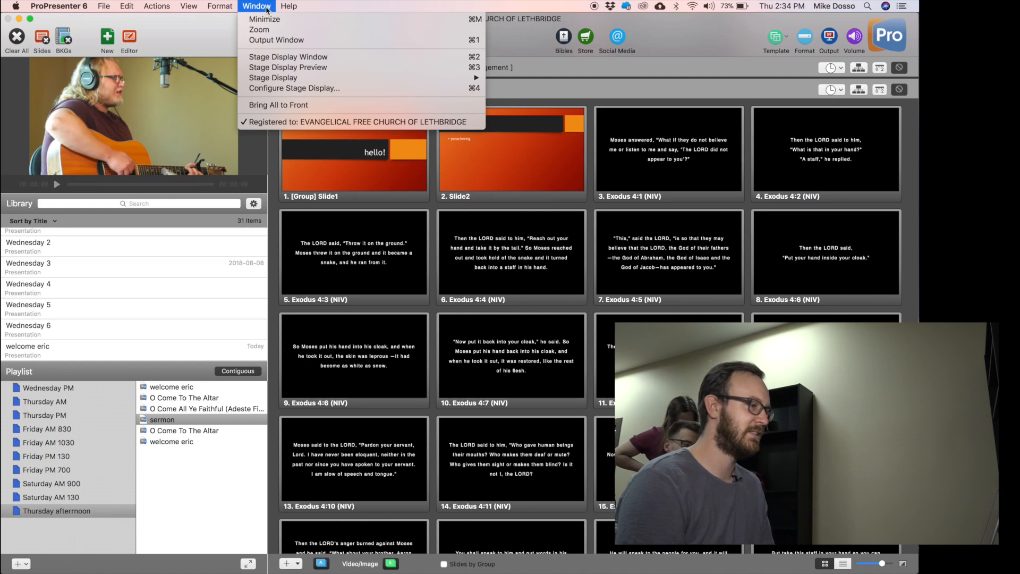
pyautogui.moveTo(297, 4)
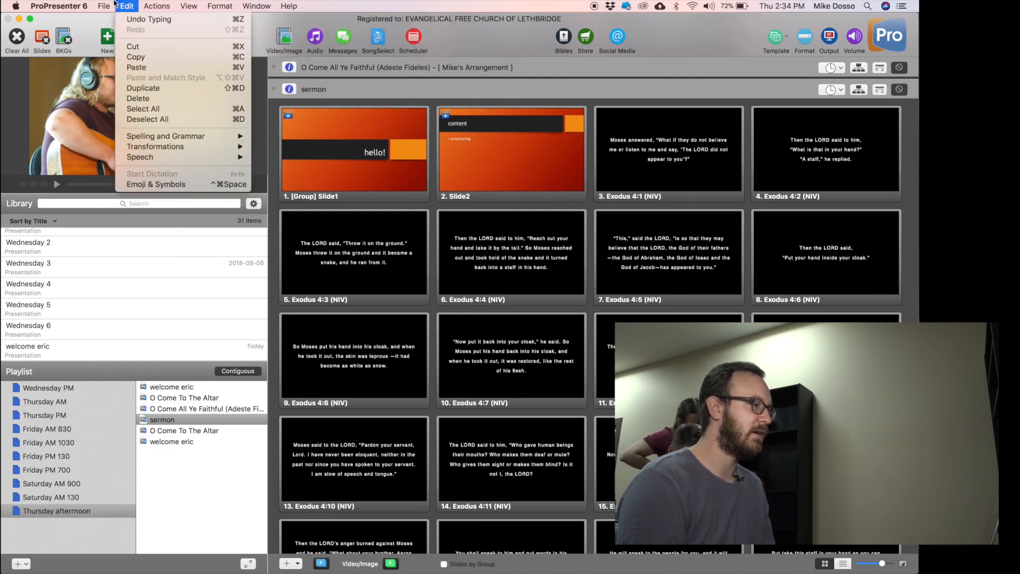
pyautogui.moveTo(114, 3)
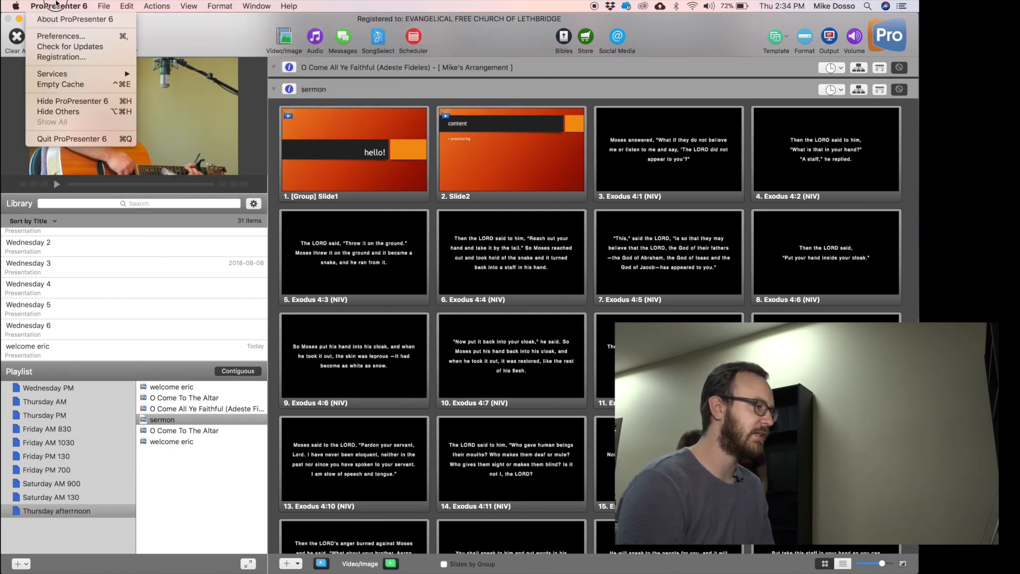
pyautogui.click(103, 5)
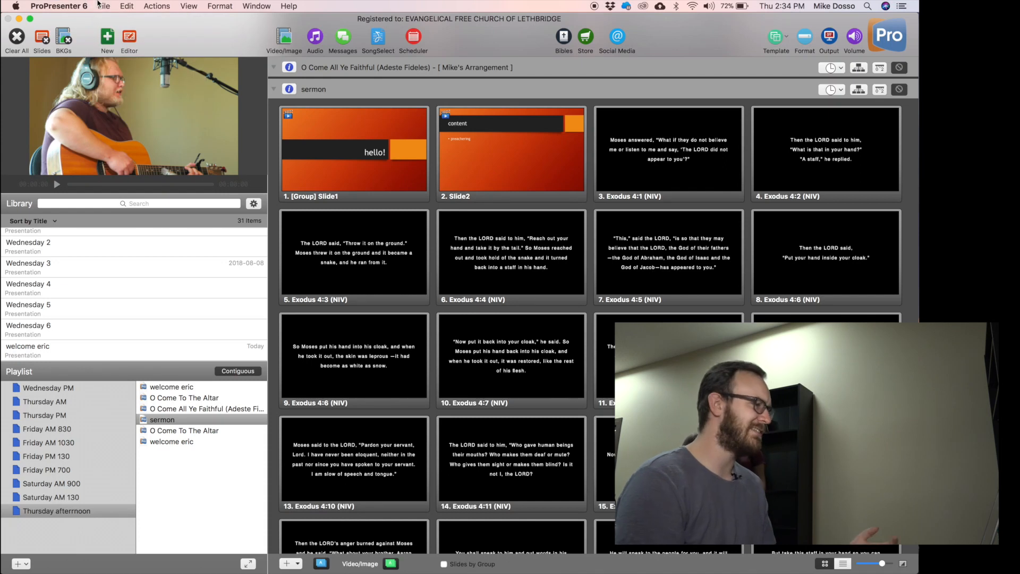
pyautogui.click(103, 6)
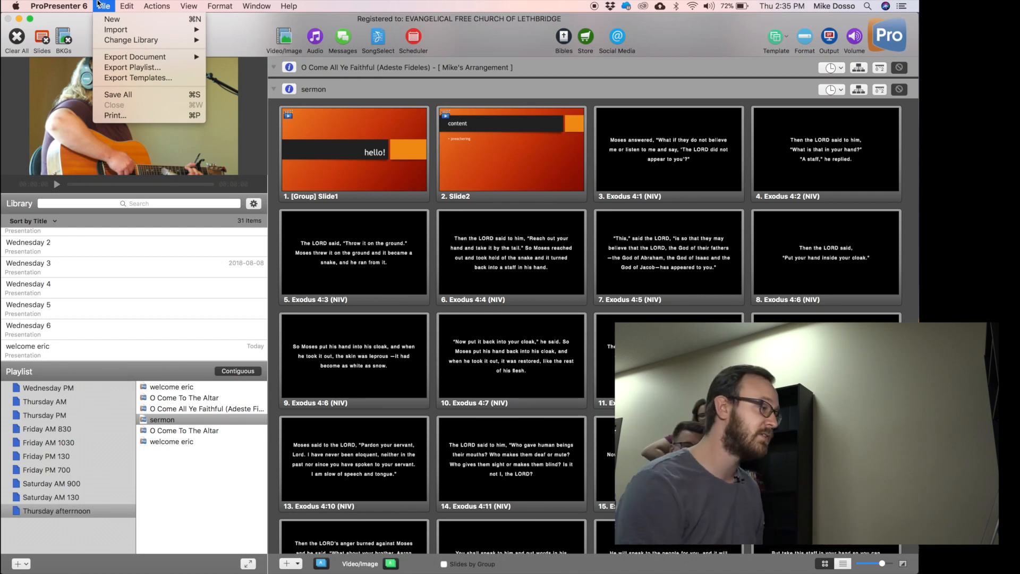
pyautogui.click(97, 5)
# Select the Thursday afterrnoon playlist and choose File > Export Playlist to save it to the Desktop.
pyautogui.click(66, 513)
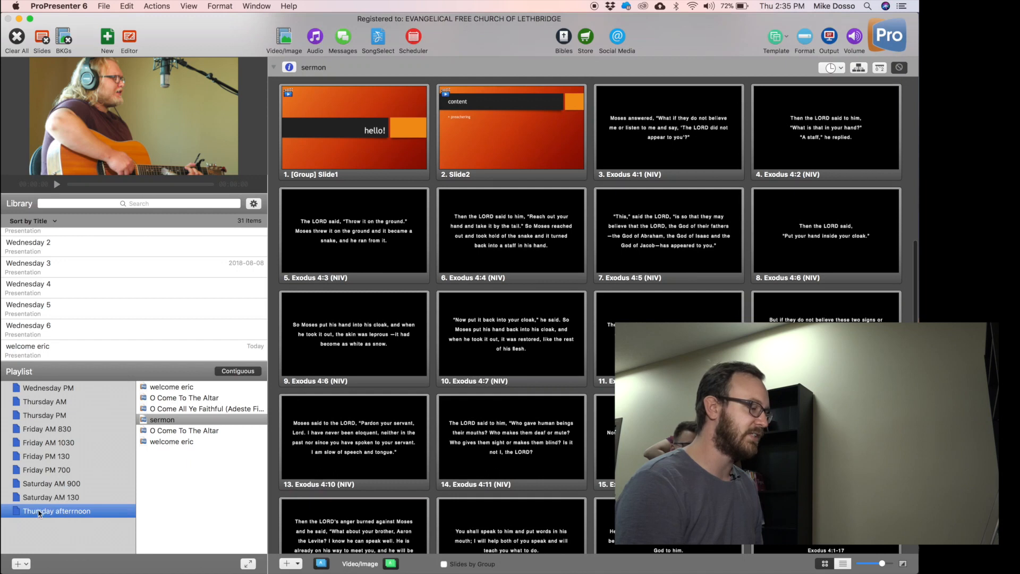
pyautogui.click(127, 537)
pyautogui.click(78, 513)
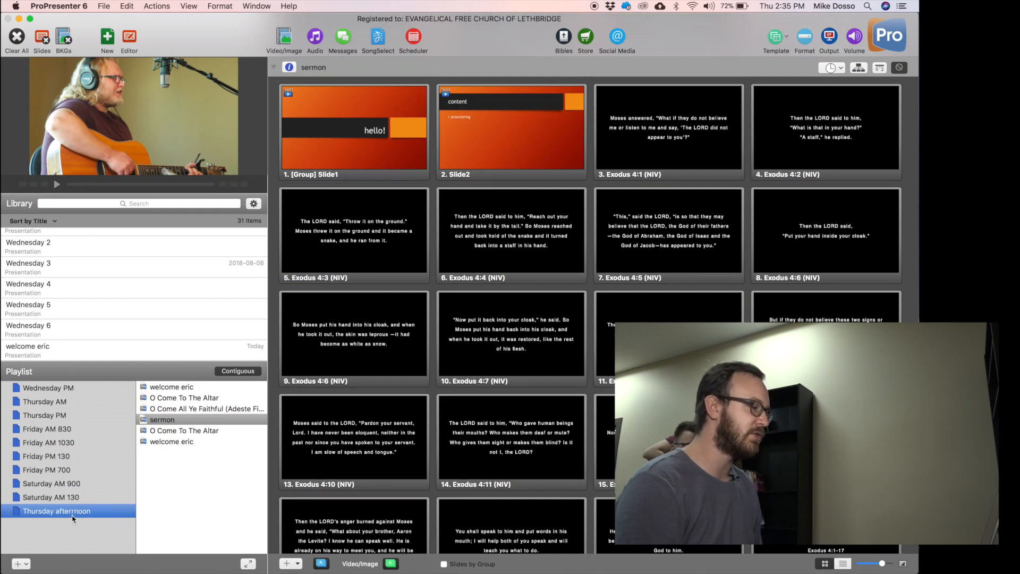
pyautogui.click(104, 6)
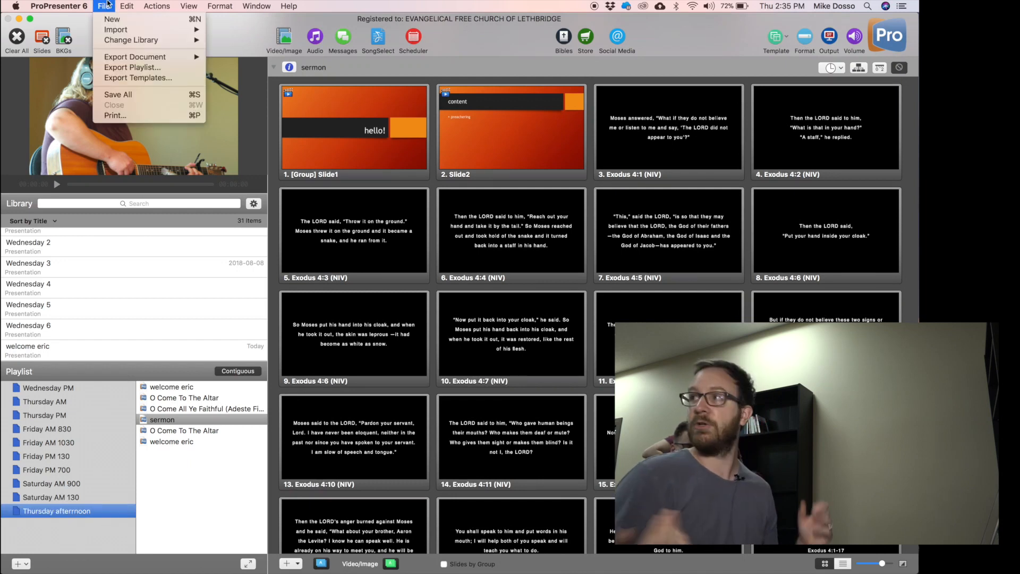
pyautogui.click(105, 4)
pyautogui.click(104, 5)
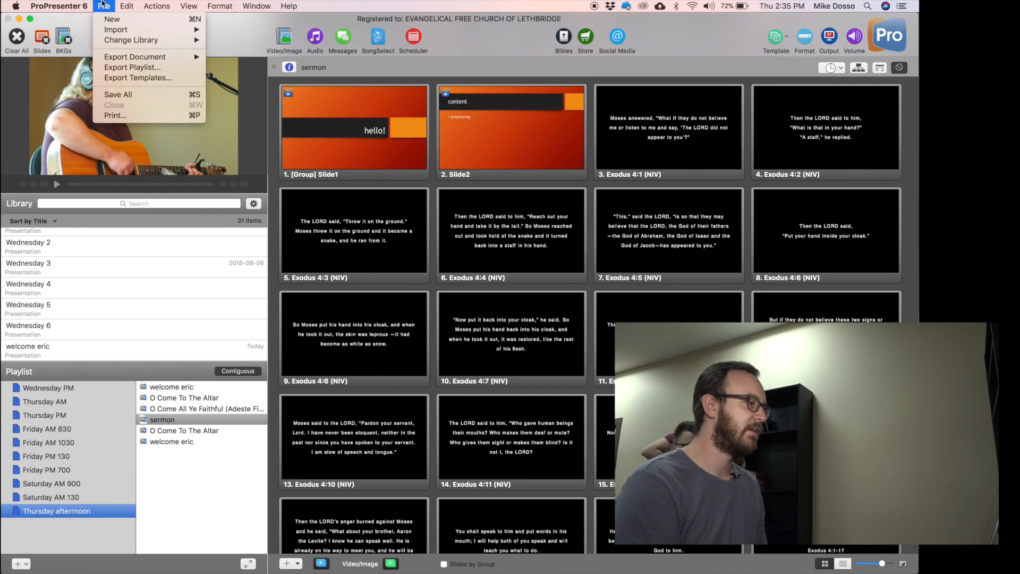
pyautogui.click(133, 66)
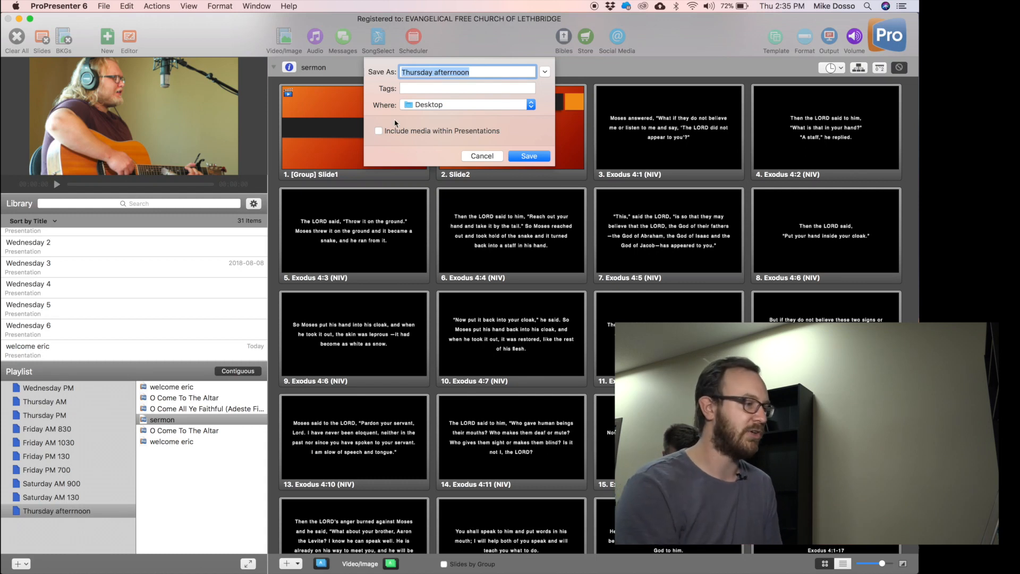
# Cancel the Export Playlist save dialog without saving the file.
pyautogui.click(482, 156)
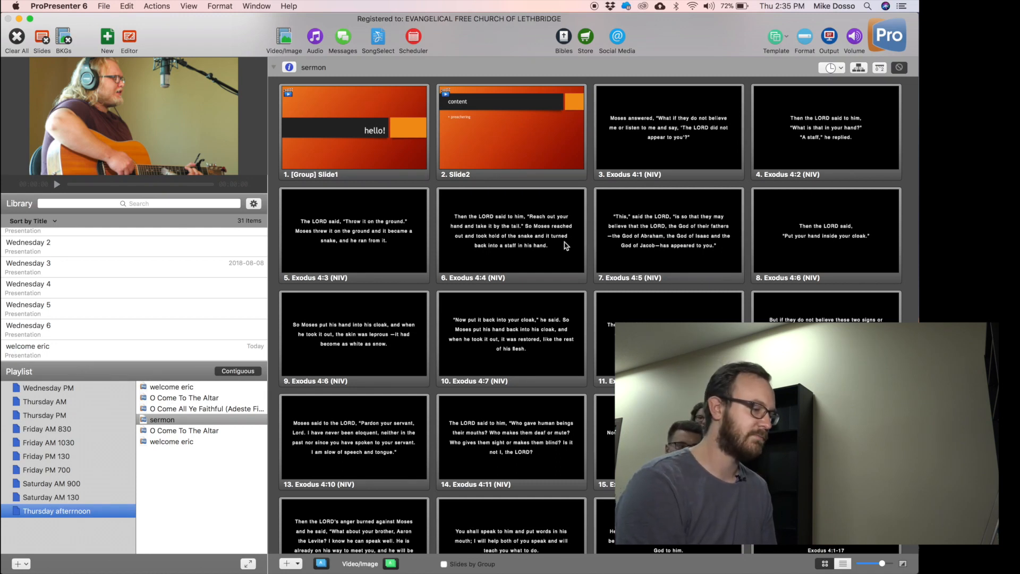
pyautogui.scroll(3, 380, 254)
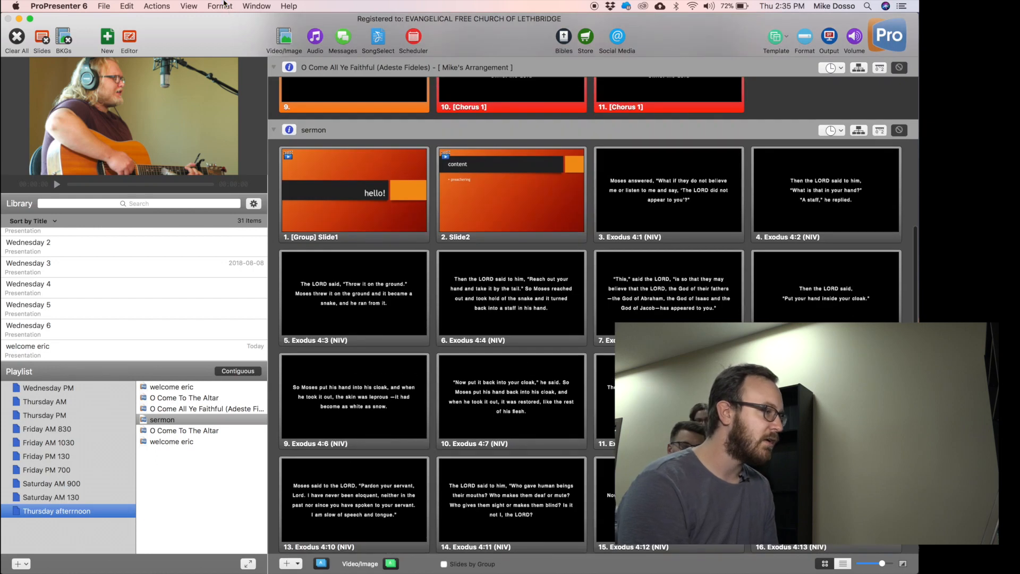
pyautogui.click(189, 6)
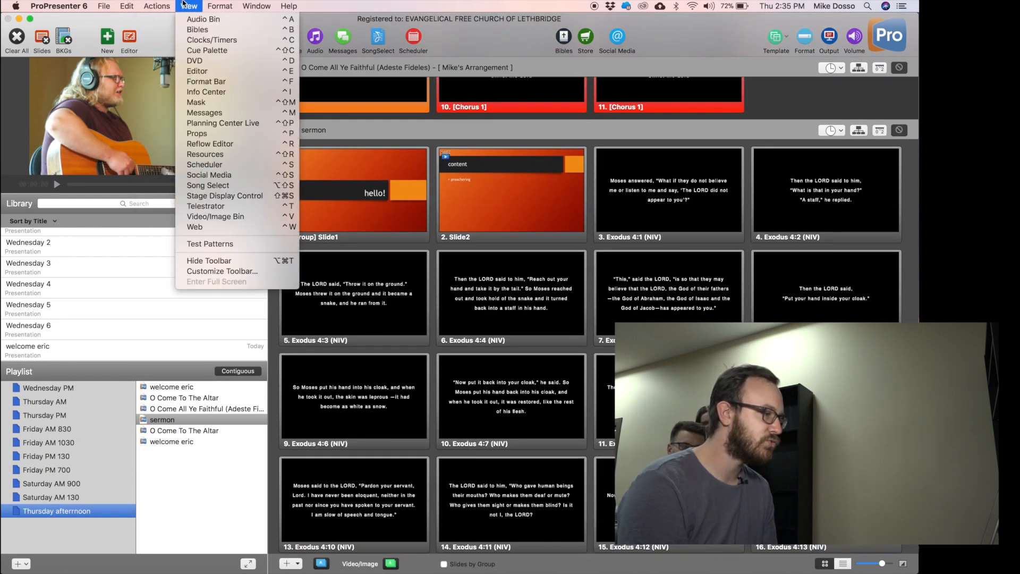
pyautogui.moveTo(75, 4)
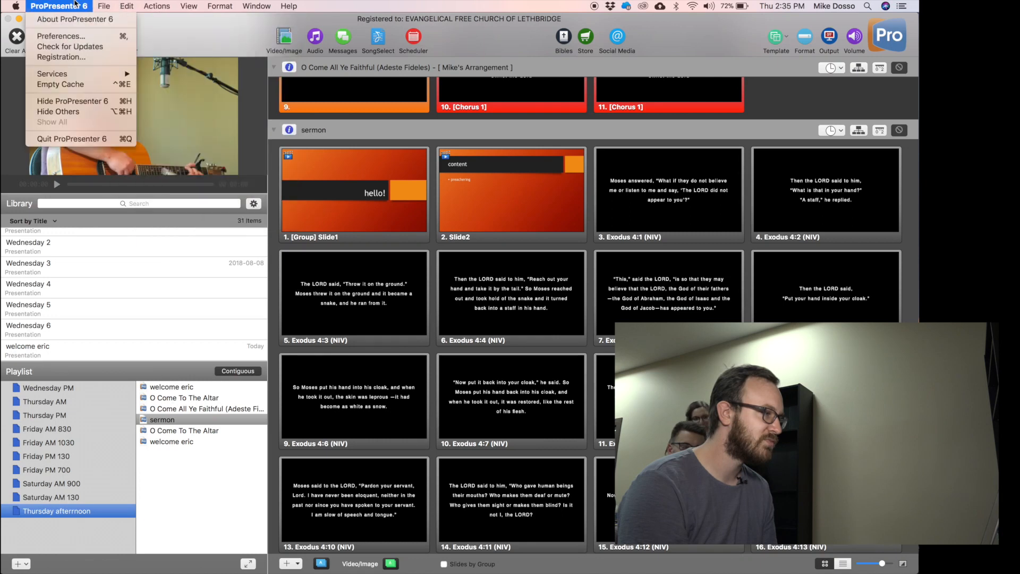
pyautogui.click(66, 5)
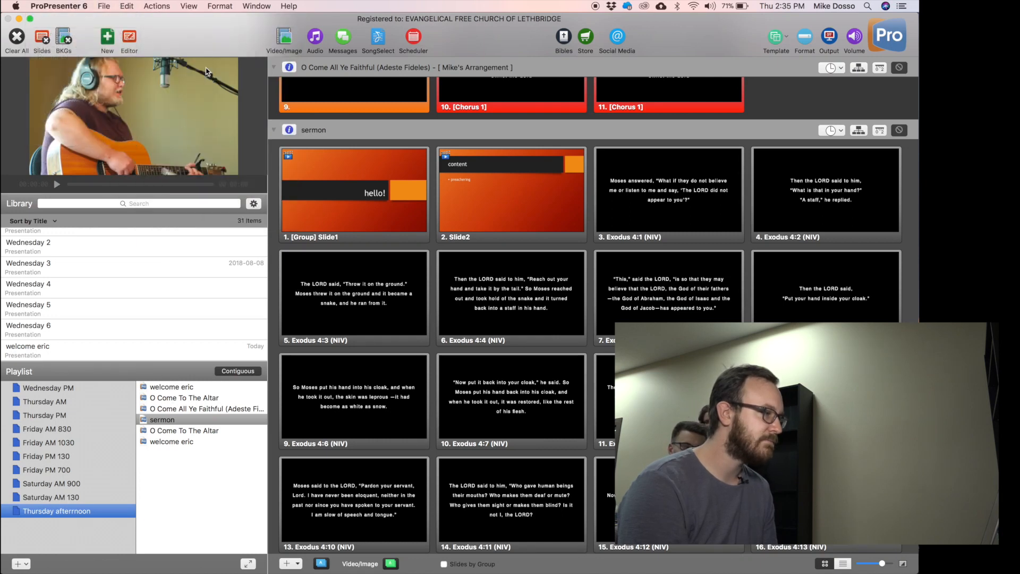
pyautogui.click(205, 509)
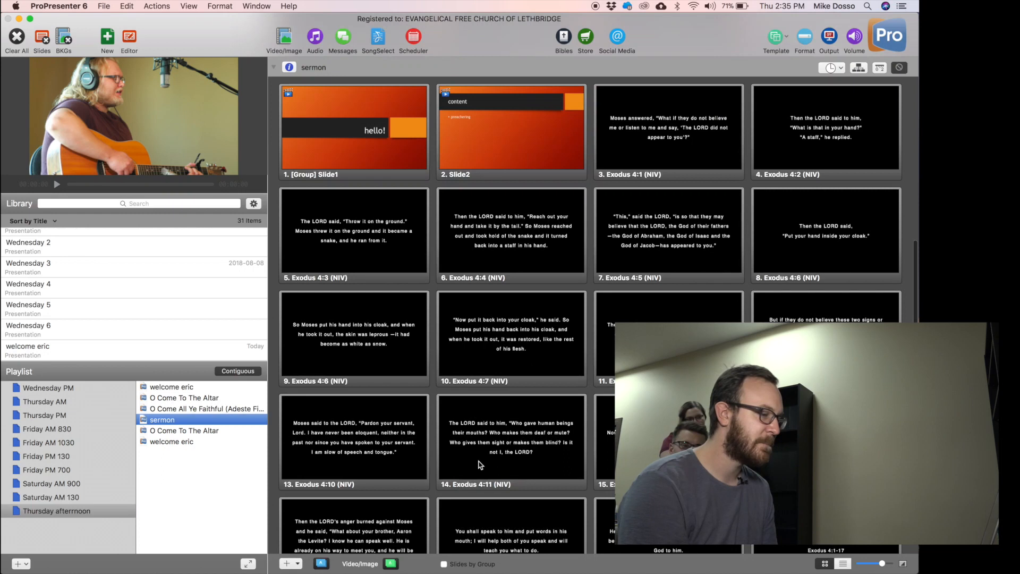
pyautogui.scroll(-5, 475, 465)
pyautogui.scroll(10, 480, 464)
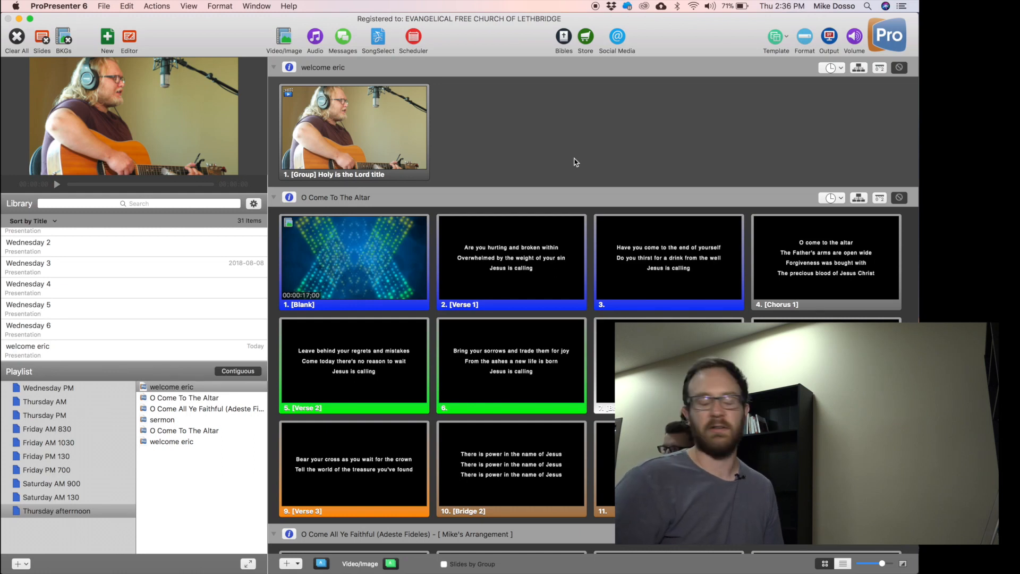
# Open O Come To The Altar's context menu, then close it without picking an arrangement.
pyautogui.click(194, 399)
pyautogui.rightClick(194, 400)
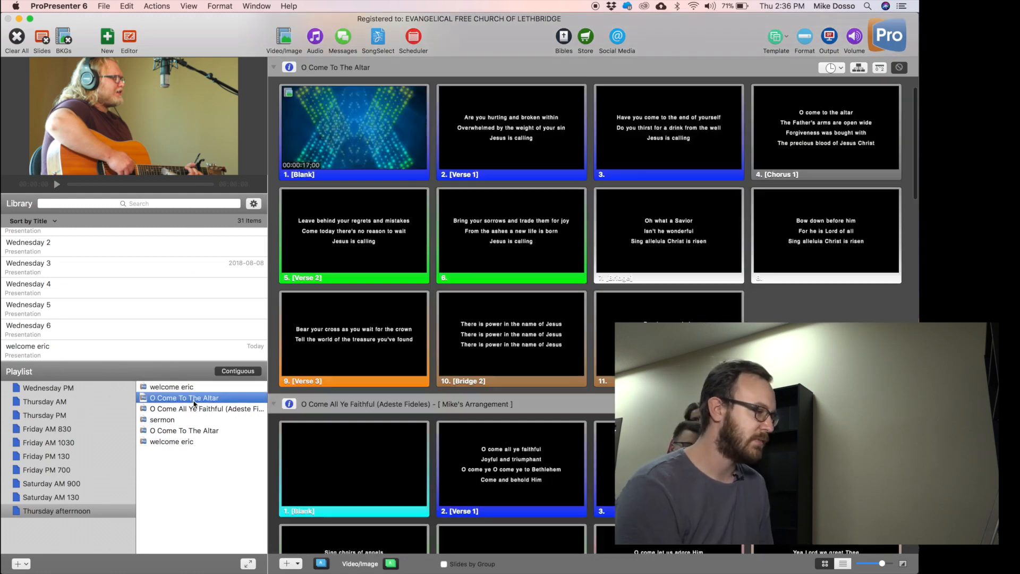
pyautogui.moveTo(271, 447)
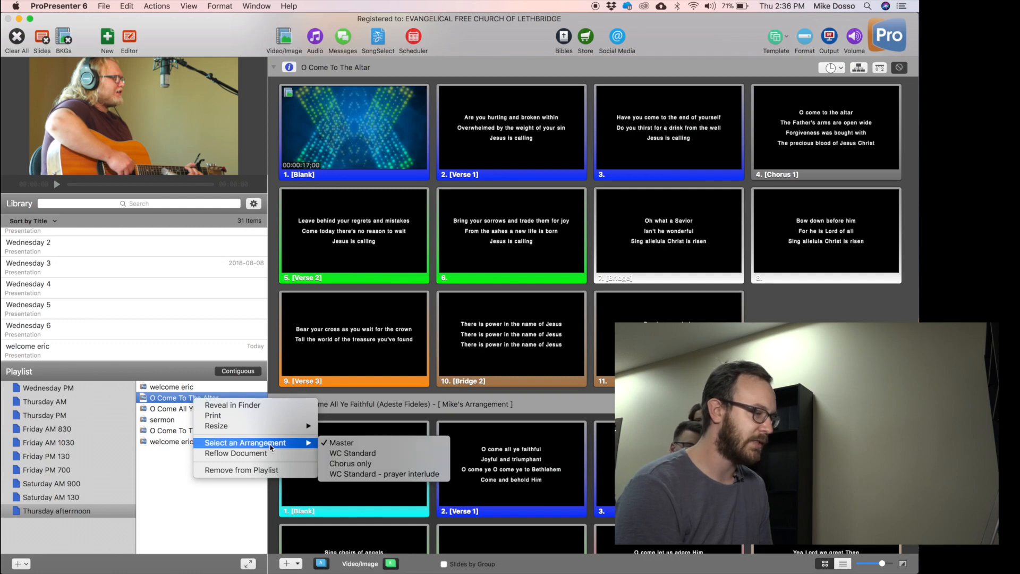
pyautogui.click(201, 525)
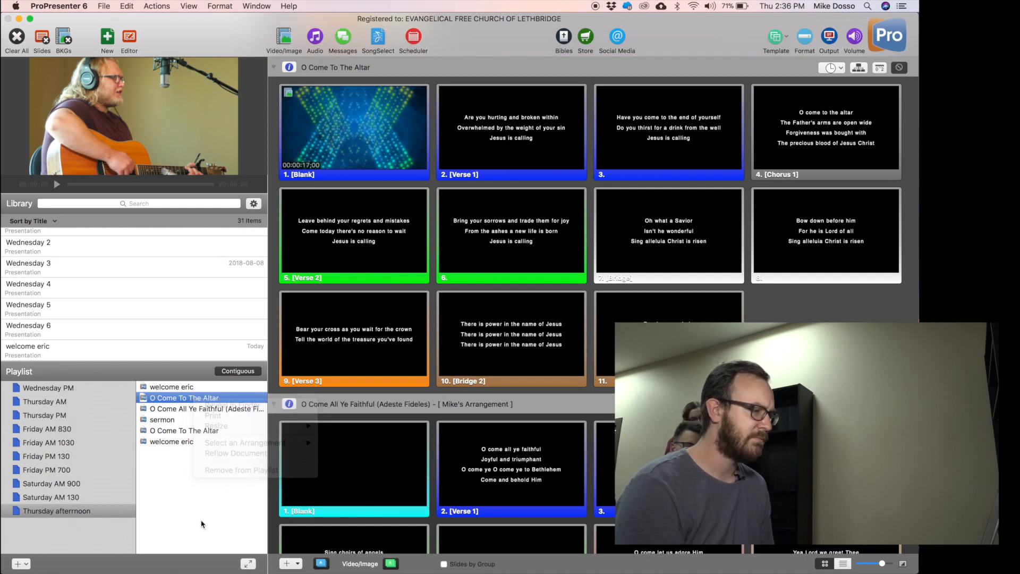
# Step through welcome eric and both O Come To The Altar items, ending on the first song's slides.
pyautogui.click(181, 389)
pyautogui.click(185, 397)
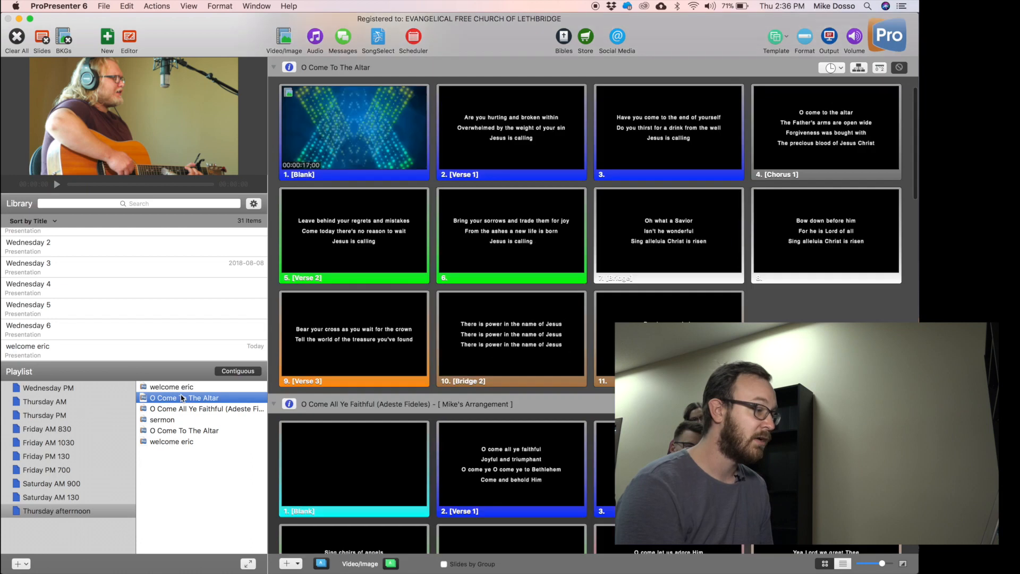
pyautogui.click(192, 431)
pyautogui.click(202, 398)
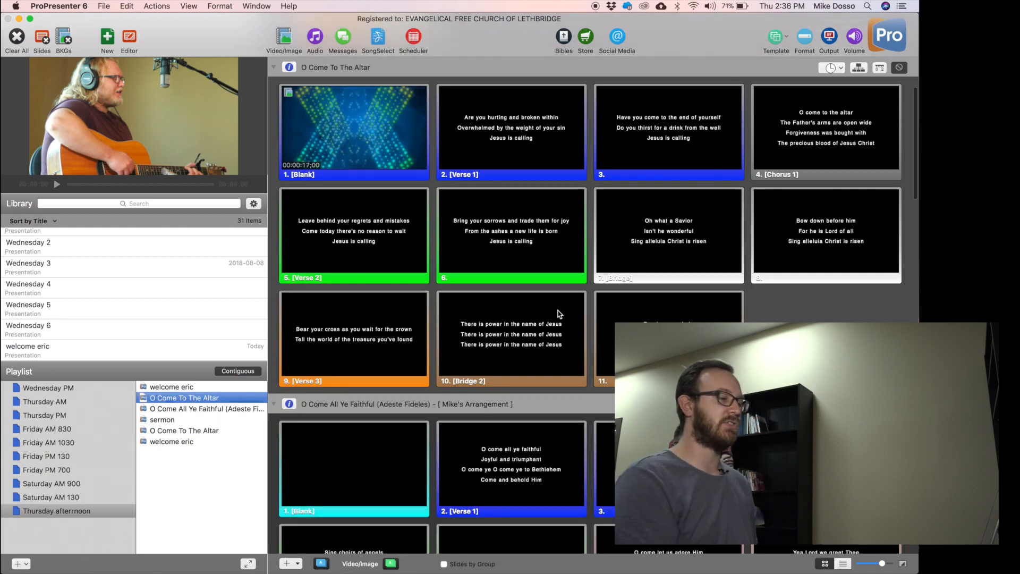
pyautogui.scroll(3, 504, 222)
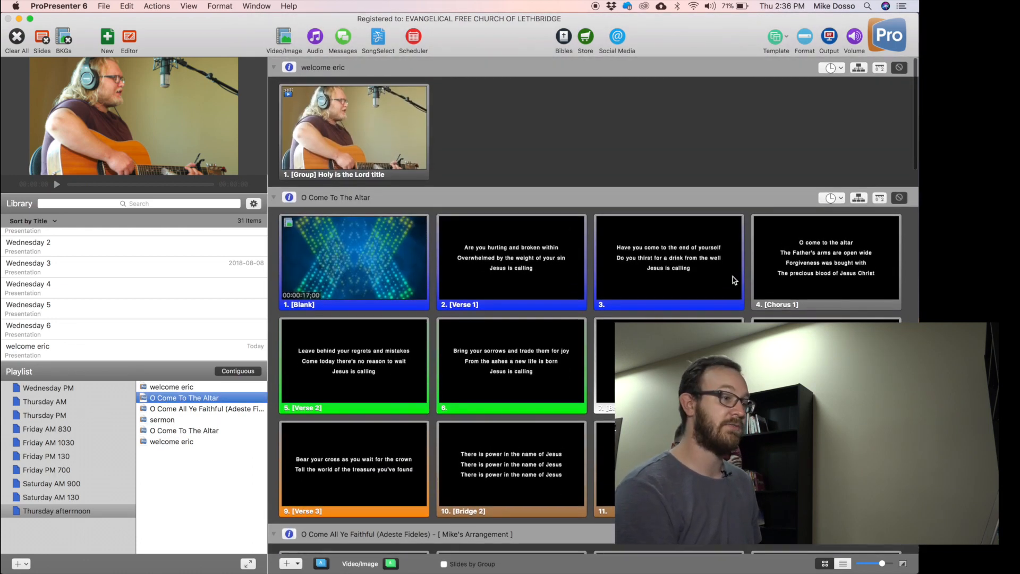
# Apply the WC Standard arrangement to O Come To The Altar.
pyautogui.click(859, 198)
pyautogui.click(280, 220)
pyautogui.click(335, 248)
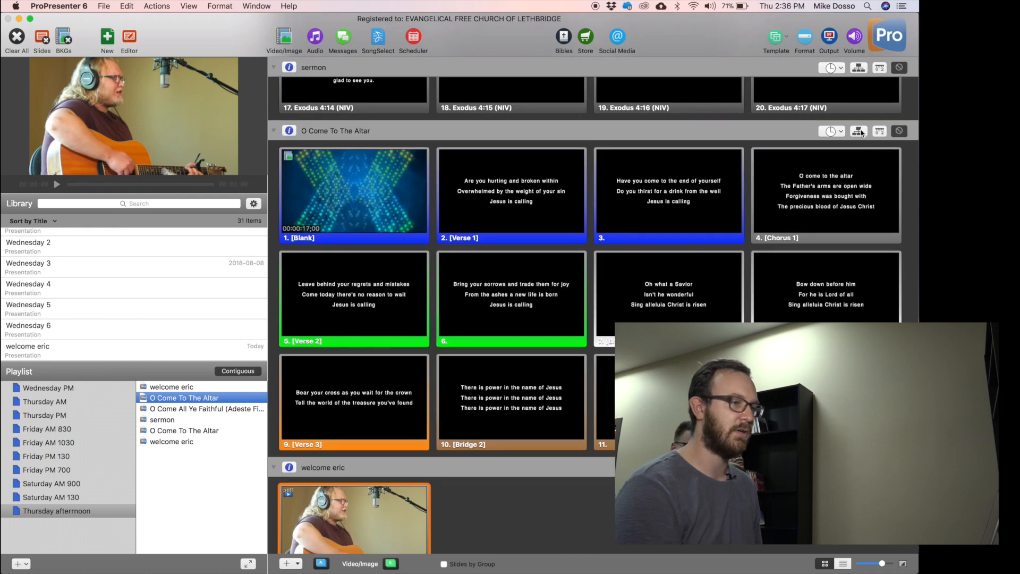
# Switch O Come To The Altar to the Chorus only arrangement and hide the arrangement bar.
pyautogui.click(859, 131)
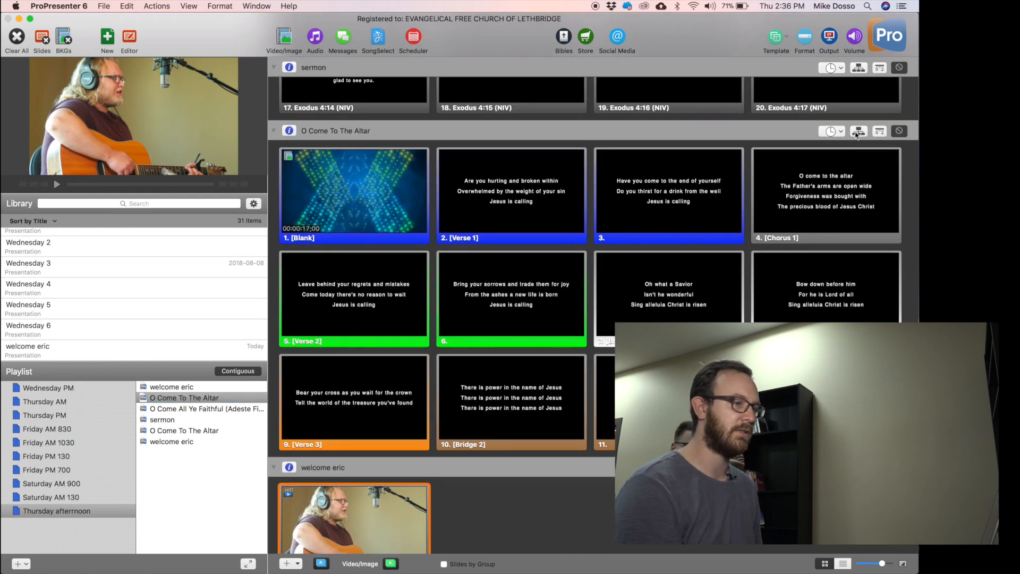
pyautogui.click(279, 152)
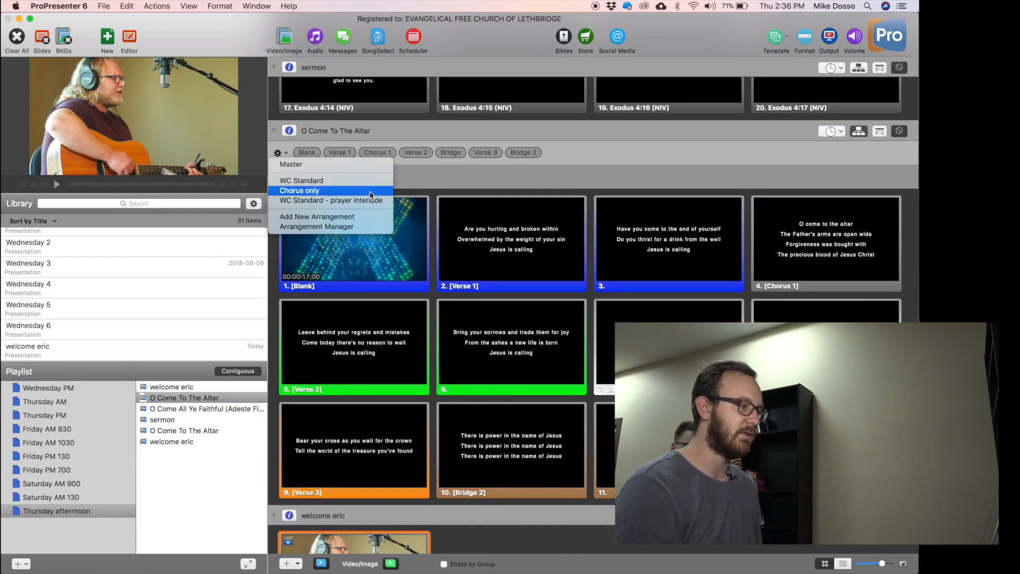
pyautogui.click(313, 190)
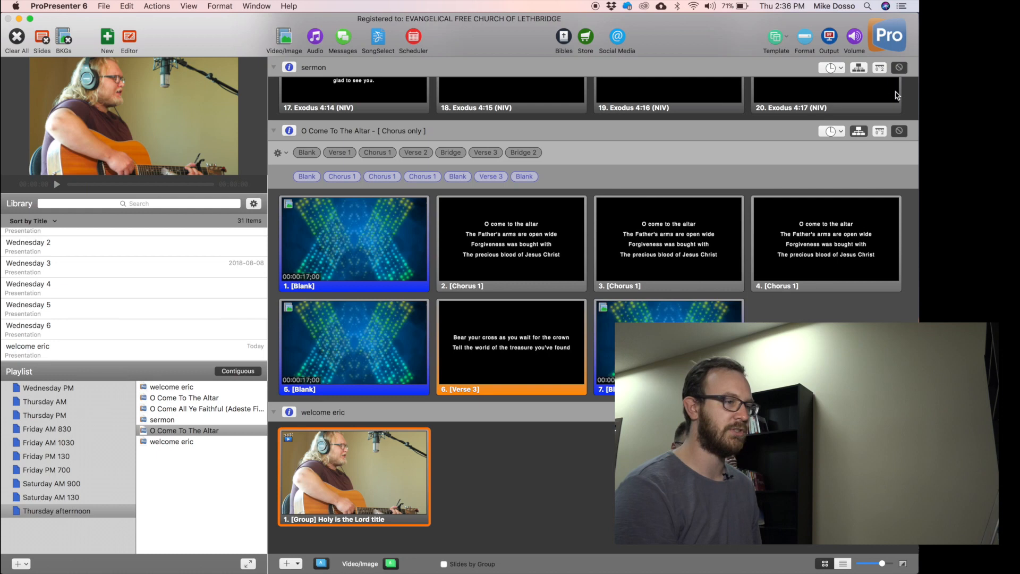
pyautogui.click(859, 131)
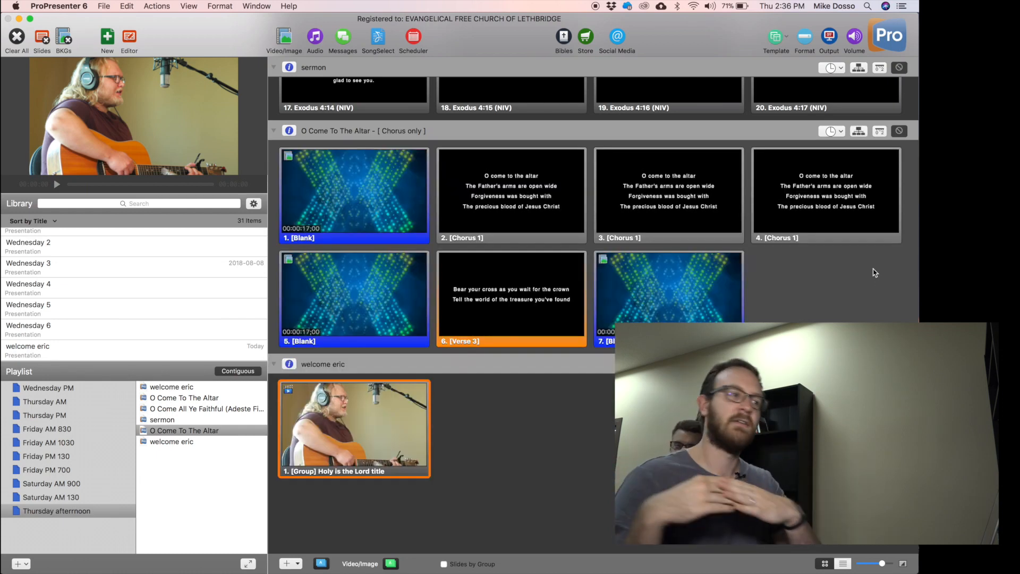
pyautogui.scroll(2, 875, 273)
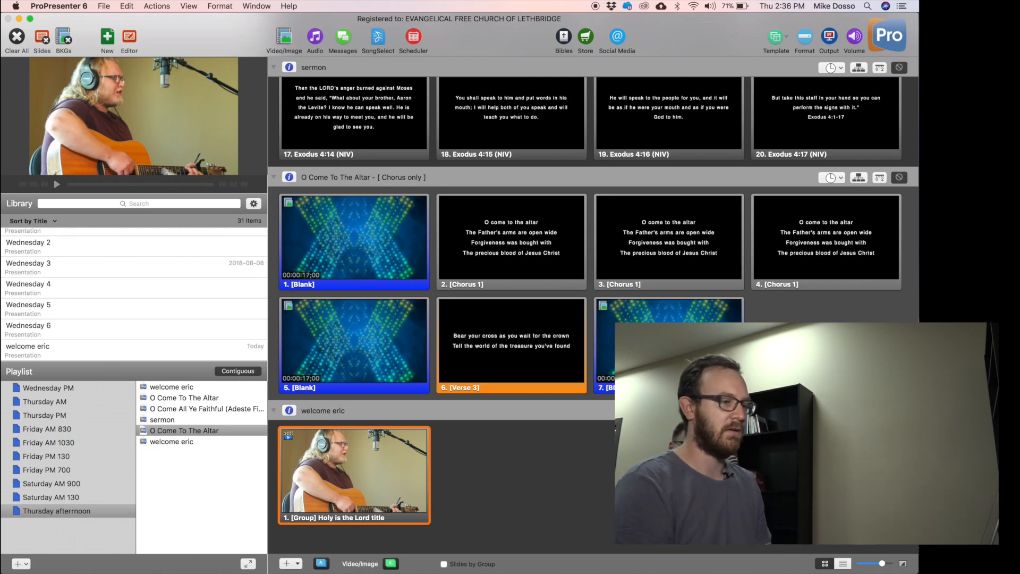
pyautogui.scroll(5, 712, 222)
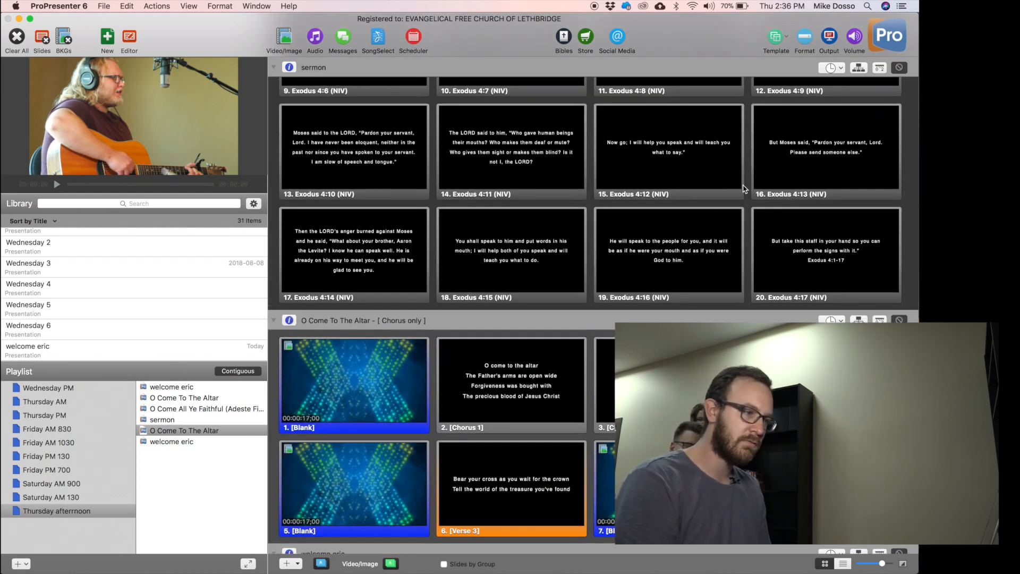
# Show the sermon's Exodus 4:13 slide, then jump back to the start of the sermon.
pyautogui.click(755, 172)
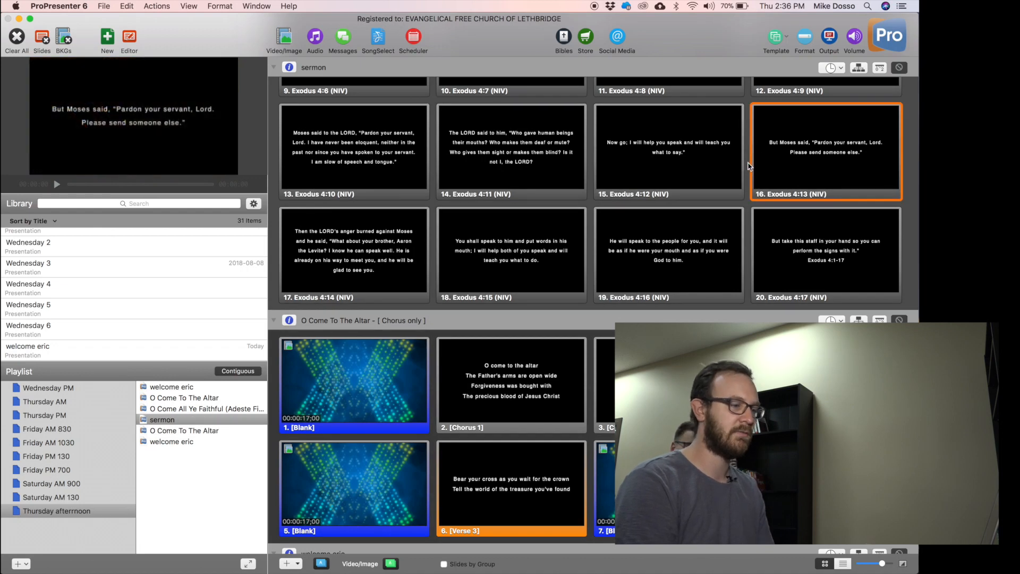
pyautogui.scroll(-3, 594, 315)
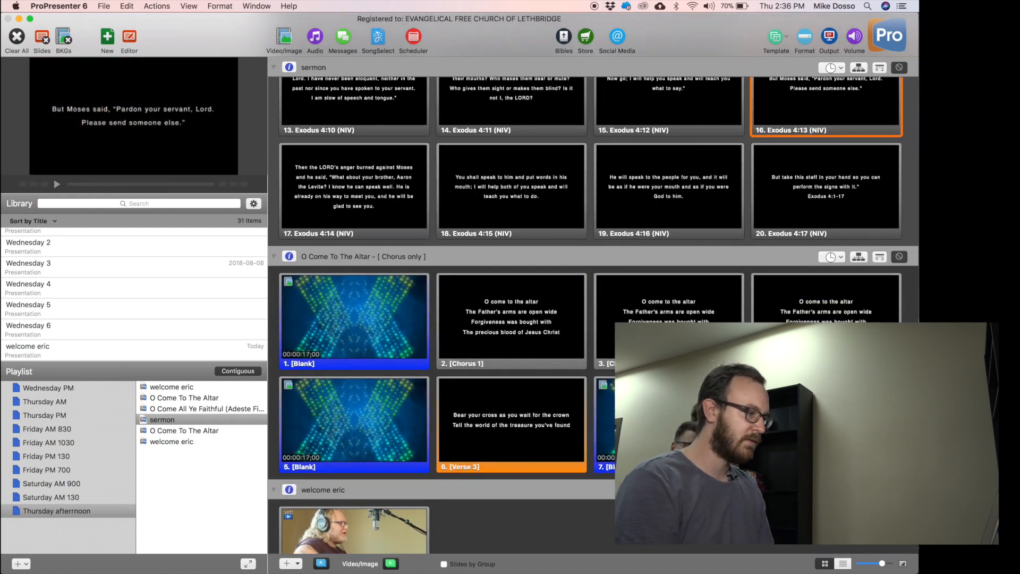
pyautogui.click(191, 420)
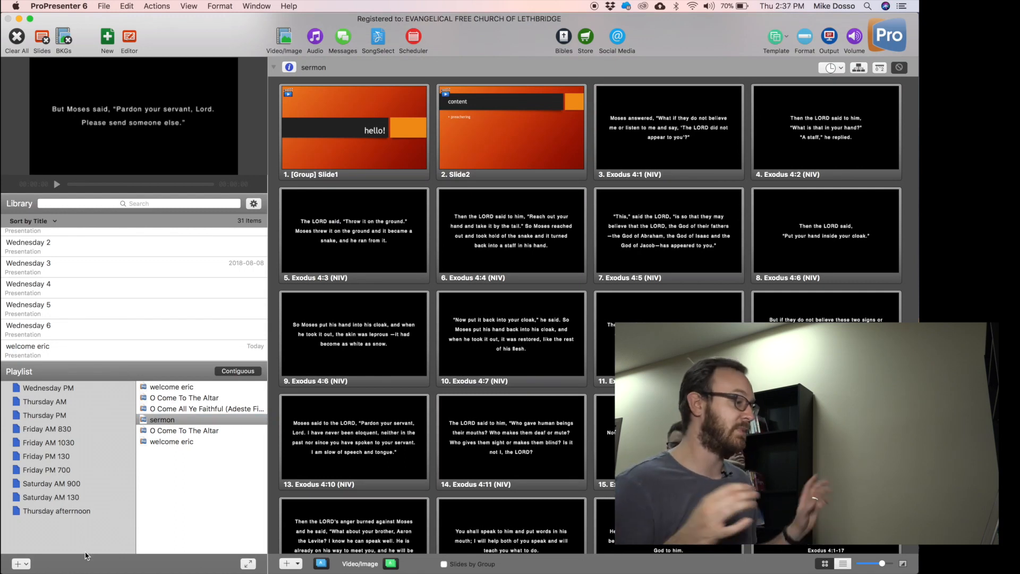
# Create a new Planning Center (PCO) playlist from the Playlist + menu.
pyautogui.click(28, 560)
pyautogui.click(39, 567)
pyautogui.click(25, 563)
pyautogui.click(44, 538)
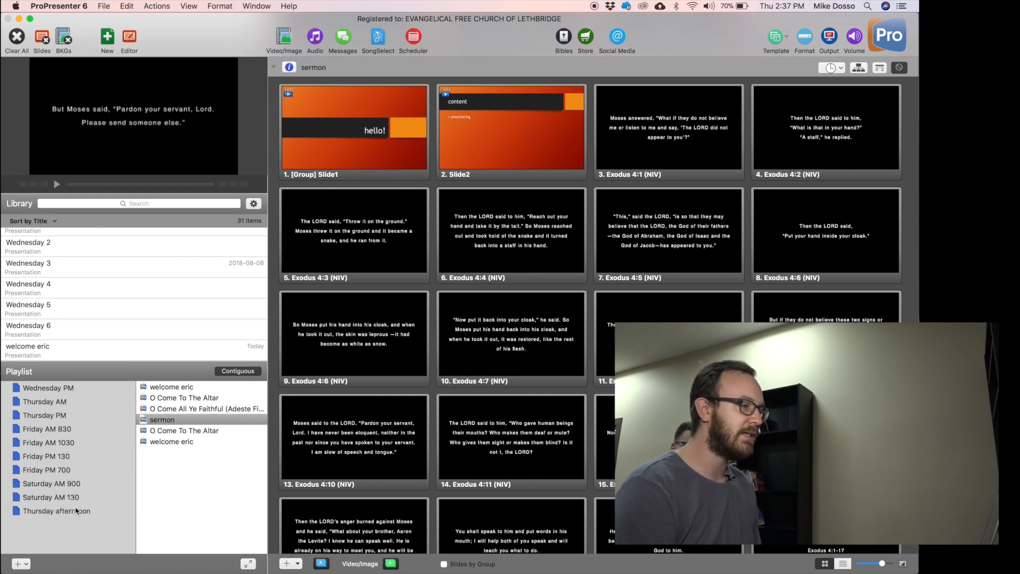
# Sign in to Planning Center with the account e-mail and password, retrying the password until accepted.
pyautogui.click(415, 37)
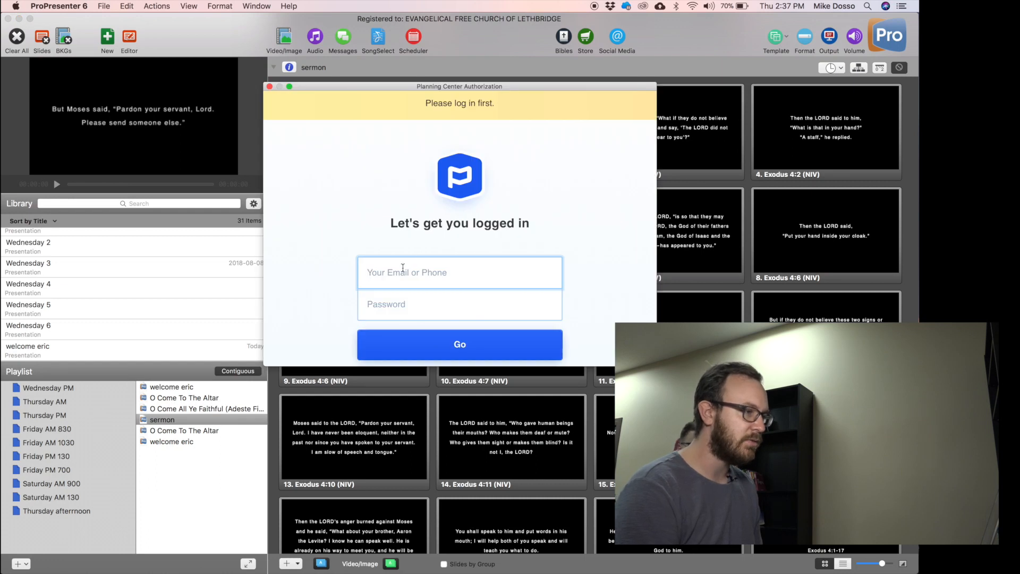
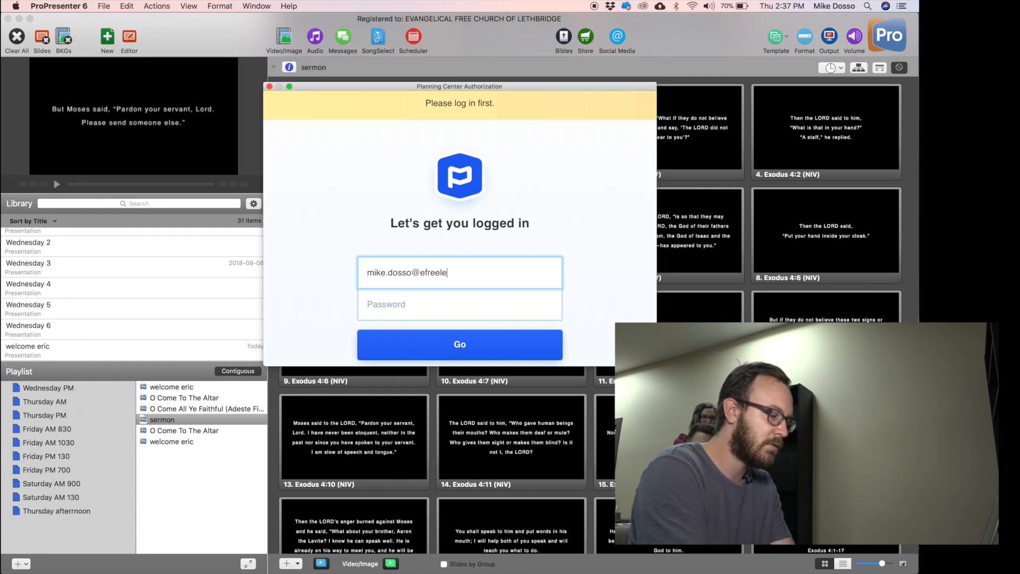
pyautogui.press('Tab')
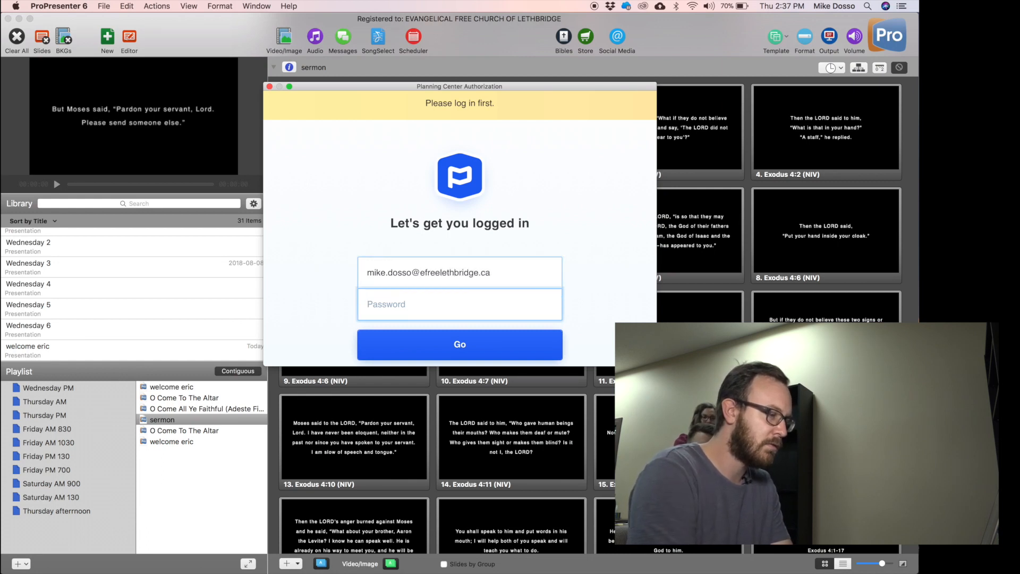
pyautogui.write('••••••••')
pyautogui.press('Return')
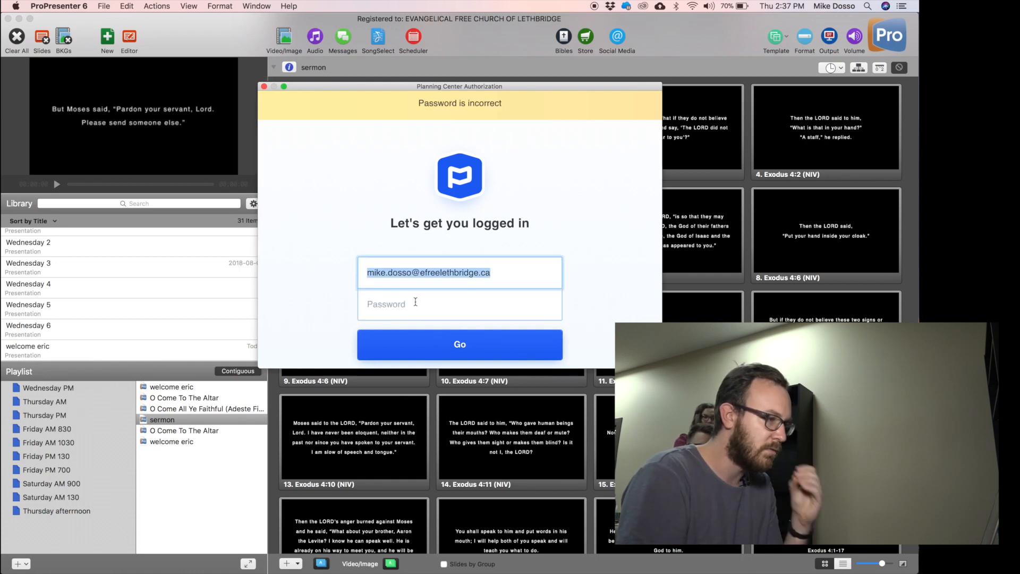
pyautogui.click(415, 306)
pyautogui.write('••••••••')
pyautogui.press('Return')
pyautogui.click(458, 309)
pyautogui.write('••••••••')
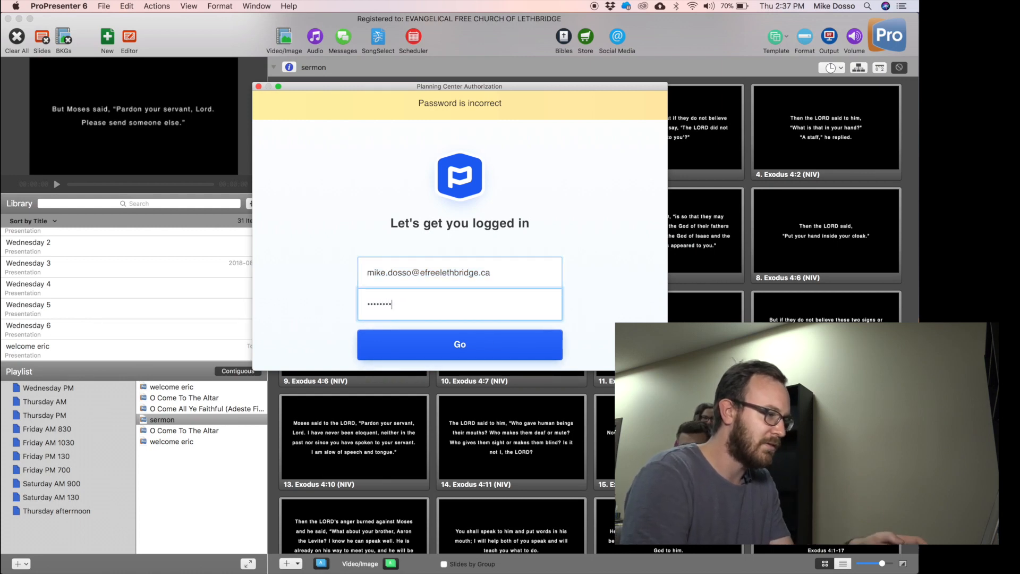
pyautogui.press('Return')
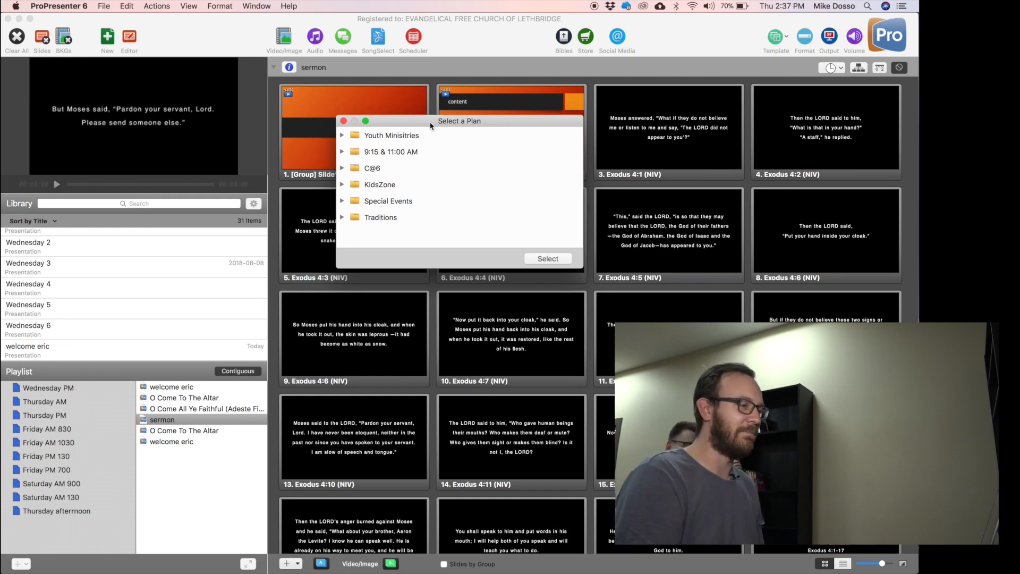
# Import the James - September 16, 2018 plan from the 9:15 & 11:00 AM folder as a PCO playlist.
pyautogui.click(344, 121)
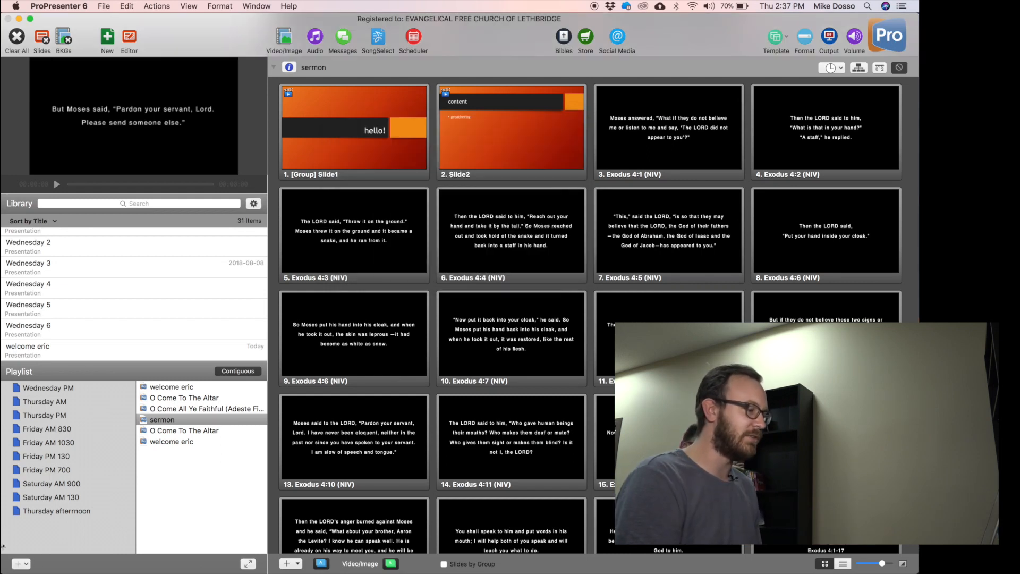
pyautogui.click(24, 564)
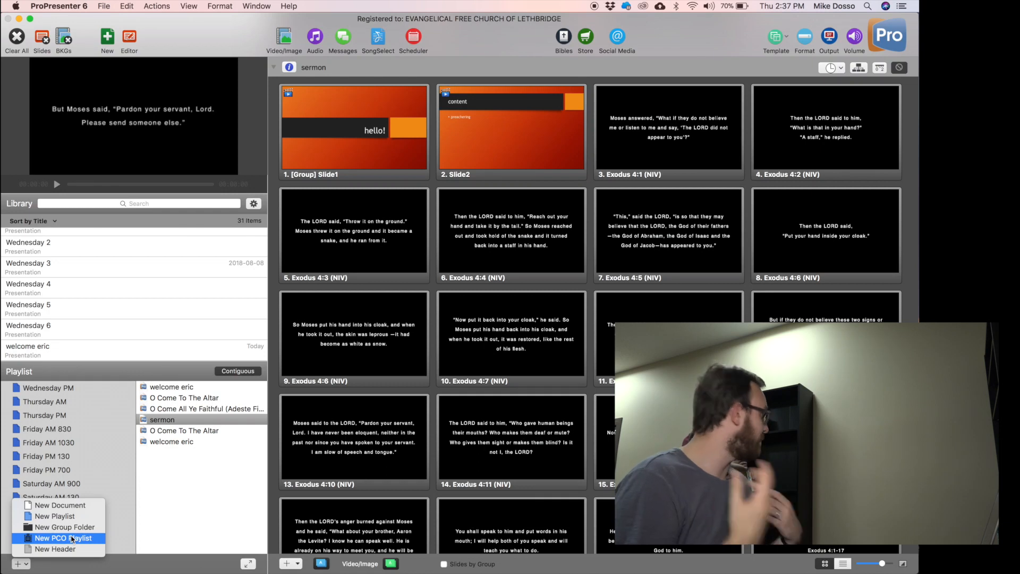
pyautogui.click(64, 538)
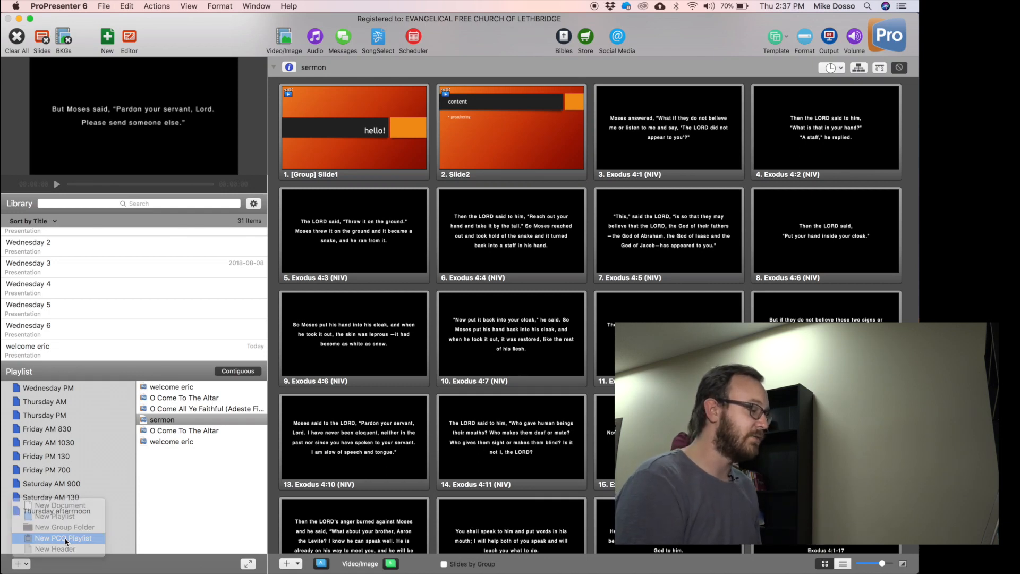
pyautogui.click(342, 152)
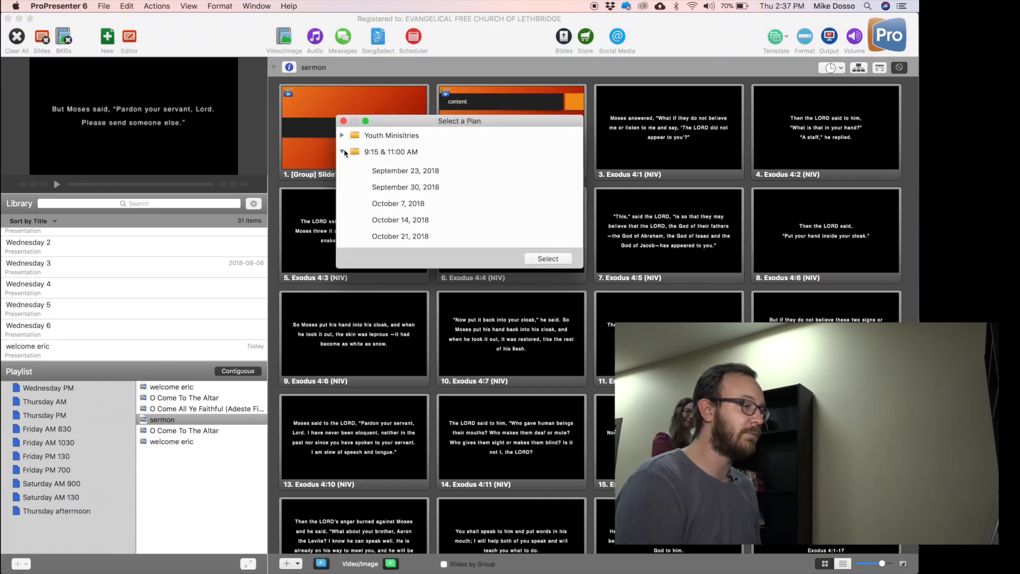
pyautogui.click(440, 169)
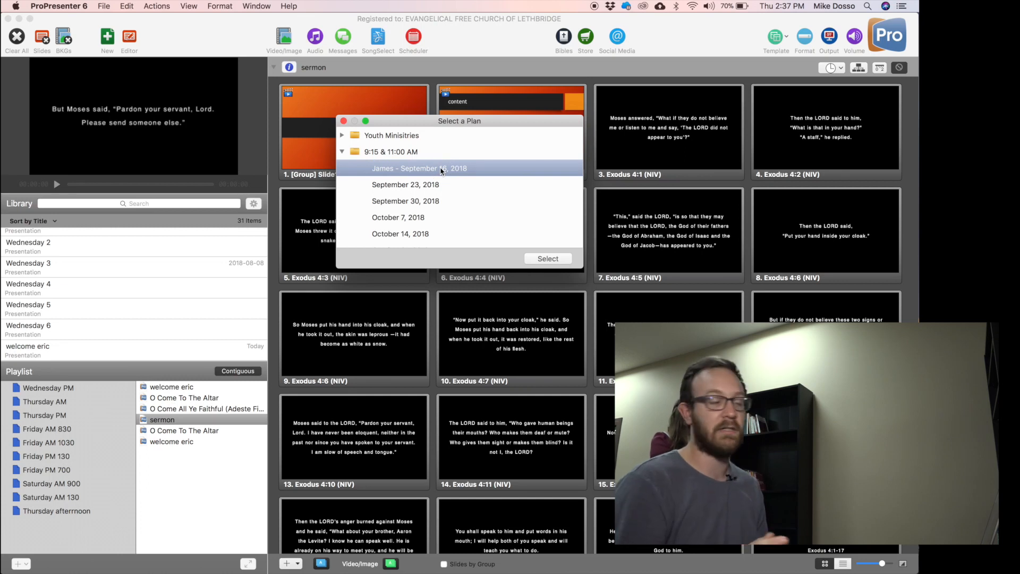
pyautogui.click(414, 187)
pyautogui.click(424, 165)
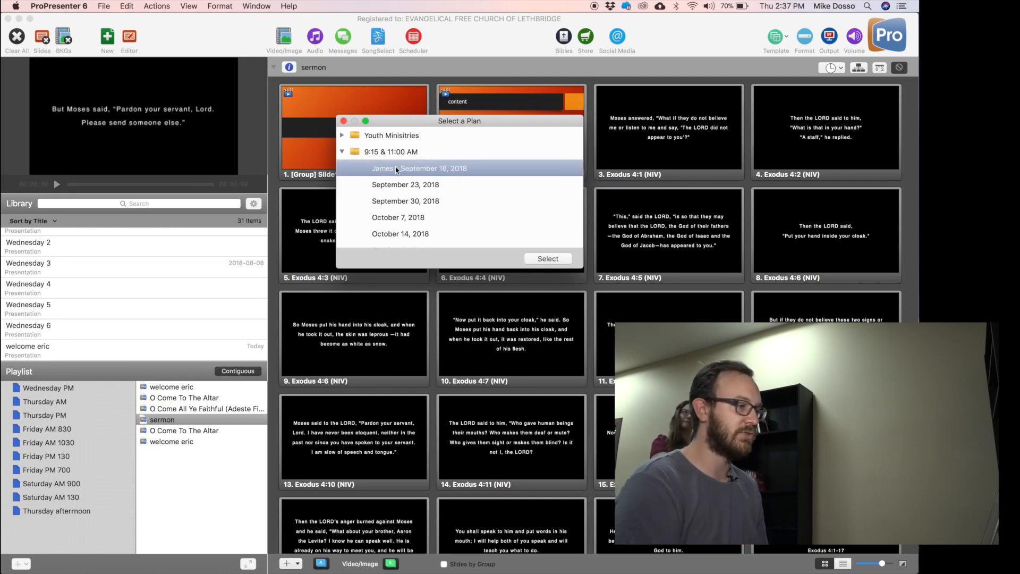
pyautogui.click(537, 256)
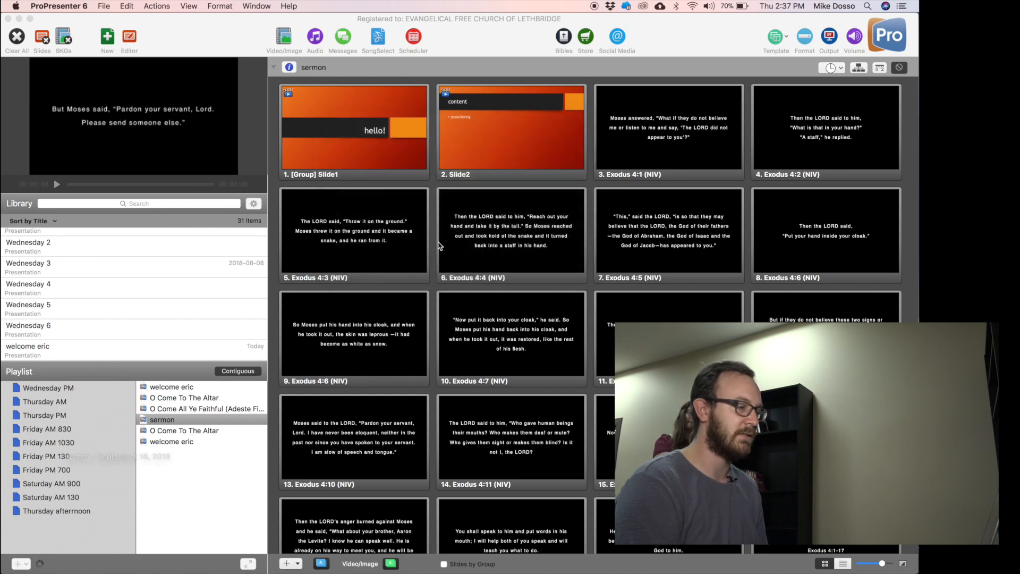
# Open the September 16 playlist and link empty document slots for Offering/Announcements and Benediction.
pyautogui.doubleClick(78, 527)
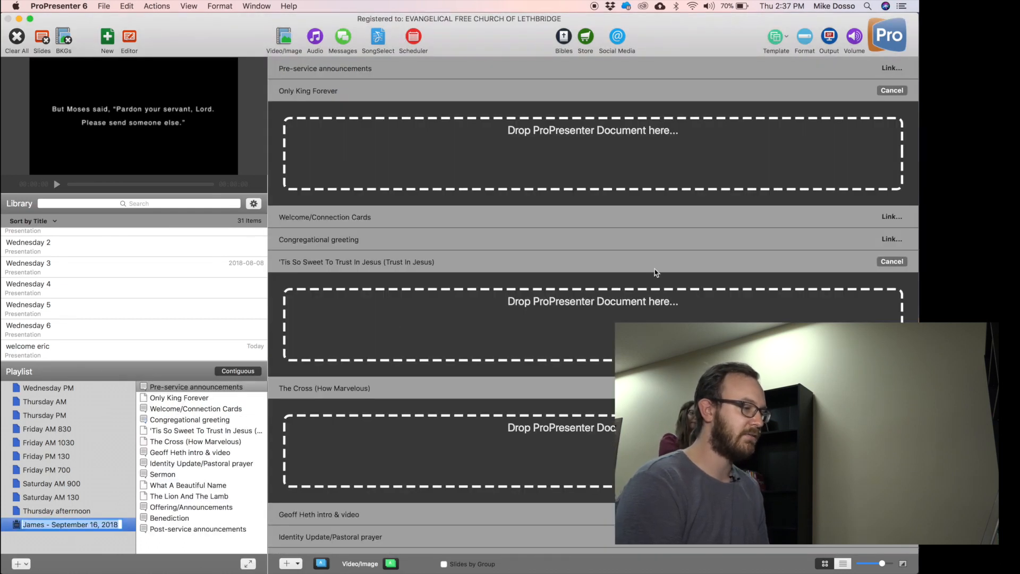
pyautogui.scroll(-10, 716, 245)
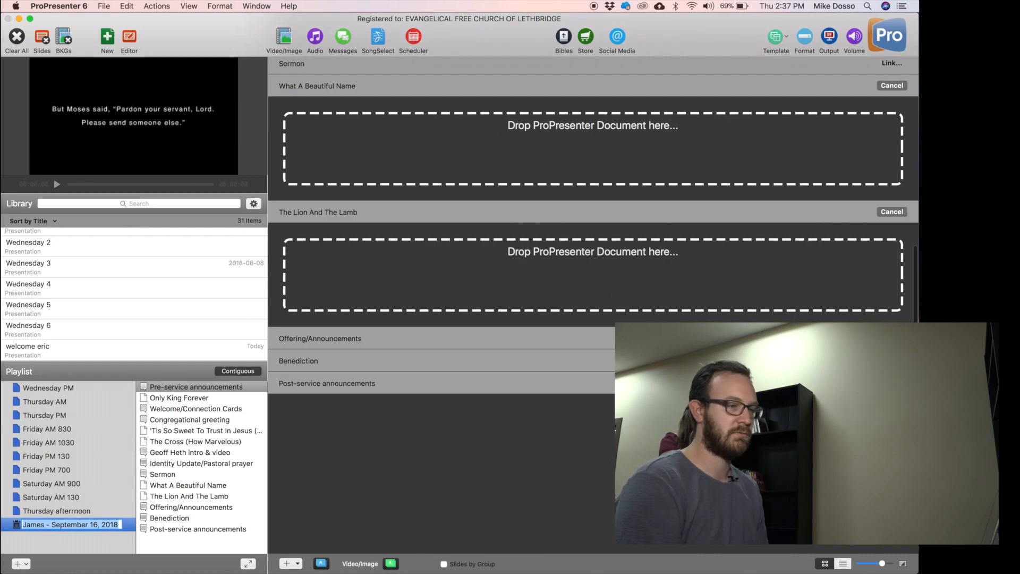
pyautogui.scroll(10, 717, 245)
pyautogui.scroll(-10, 717, 245)
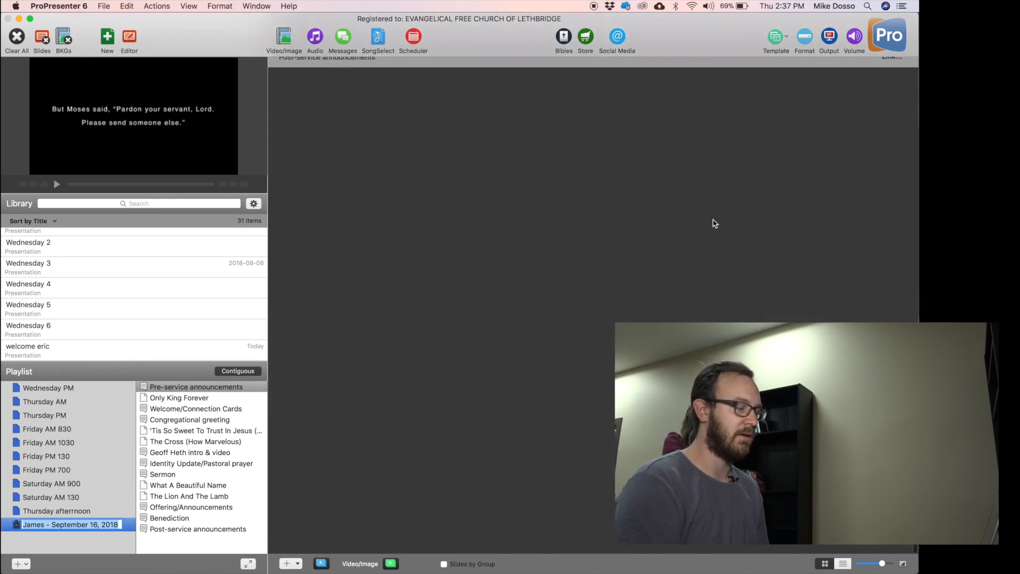
pyautogui.scroll(3, 585, 179)
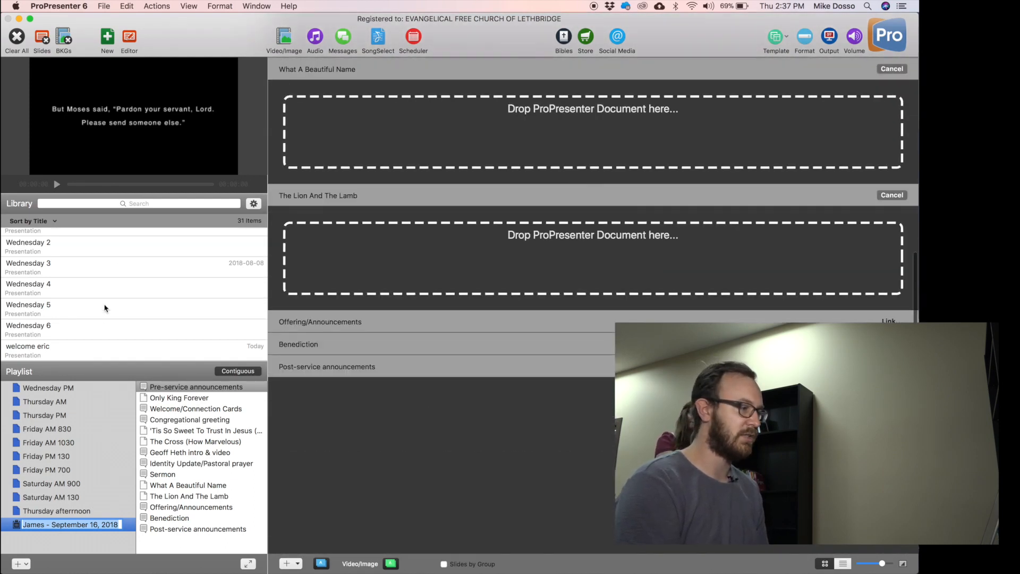
pyautogui.click(891, 321)
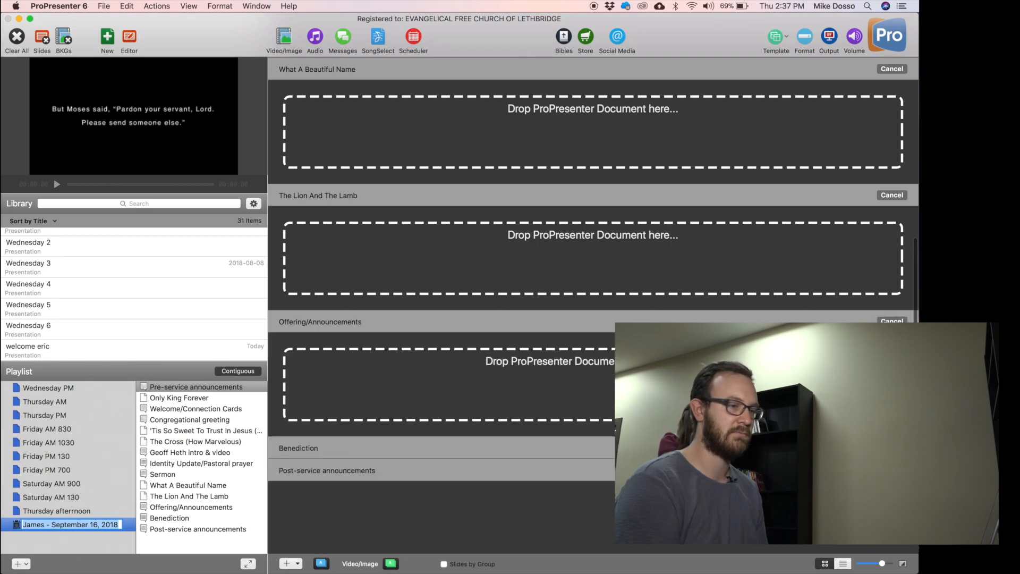
pyautogui.click(891, 448)
pyautogui.scroll(-4, 891, 448)
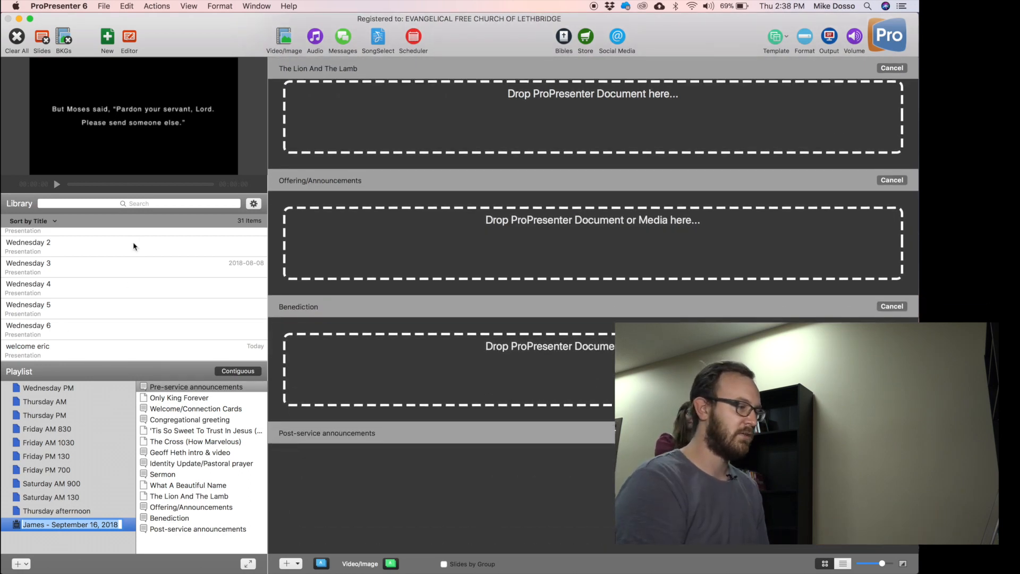
pyautogui.scroll(10, 611, 250)
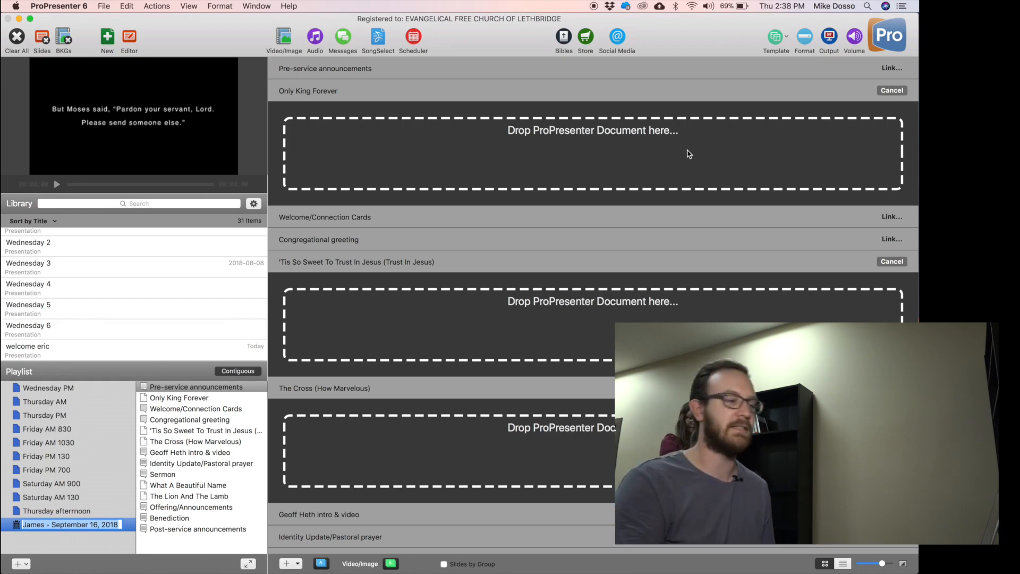
# Stop editing the playlist name and reselect the September 16 playlist.
pyautogui.click(77, 550)
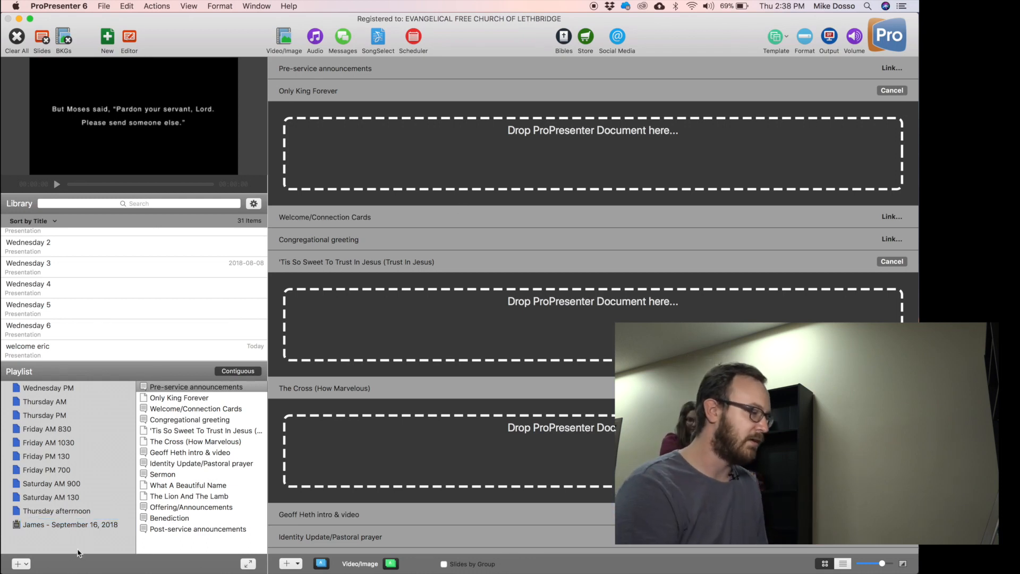
pyautogui.click(52, 520)
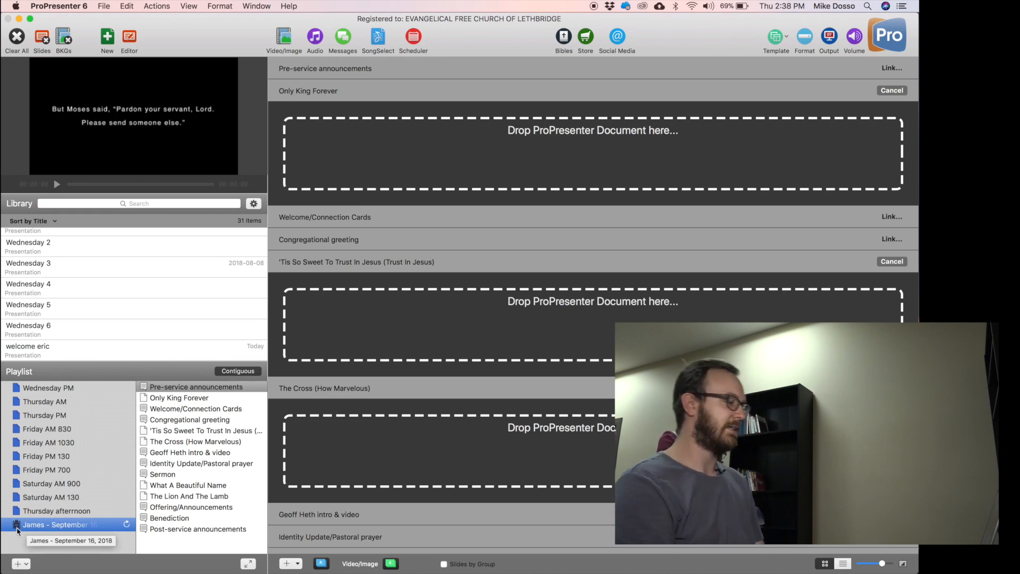
pyautogui.click(23, 552)
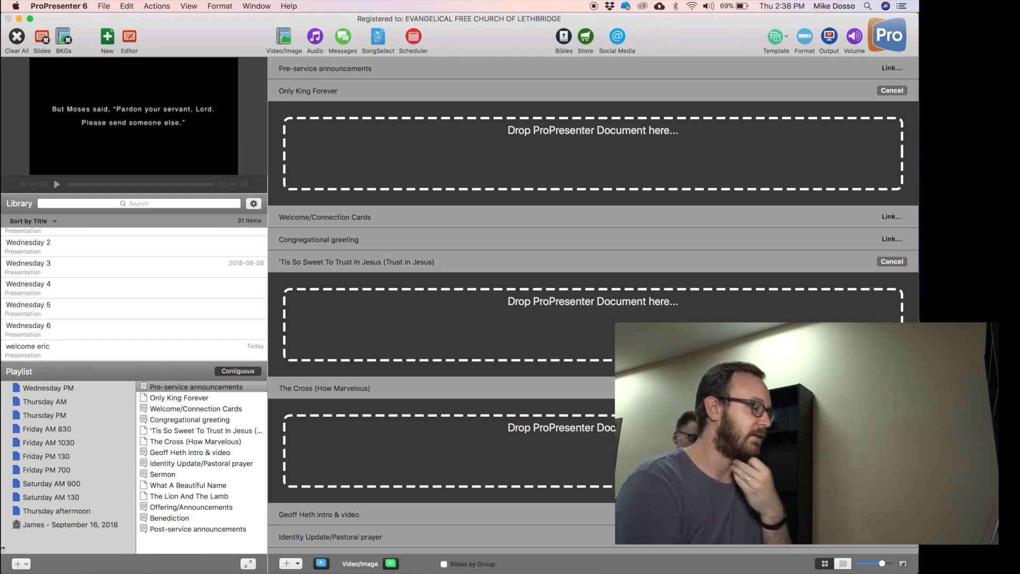
pyautogui.click(55, 528)
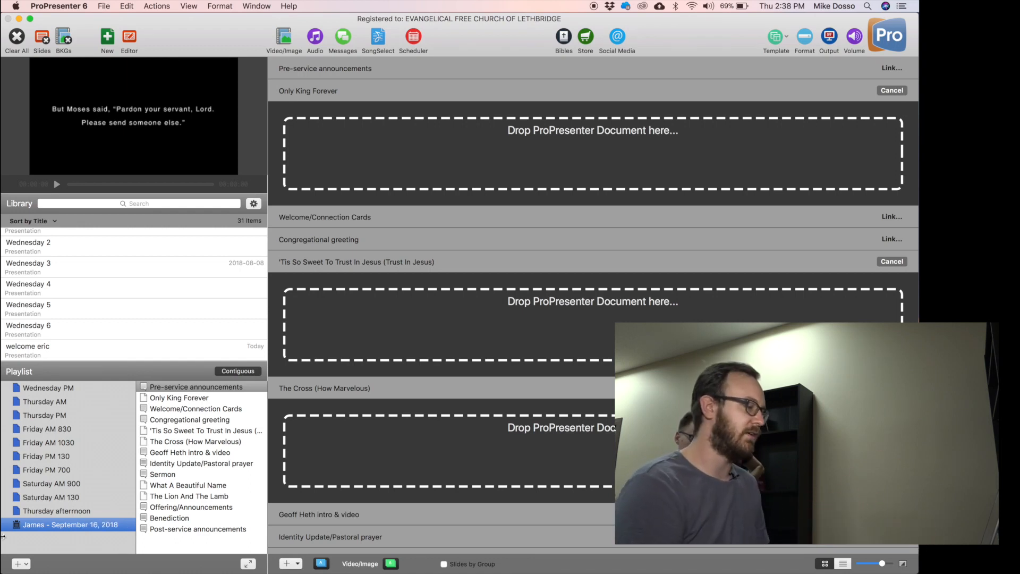
# Convert the James - September 16 playlist to a non-PCO playlist and view its The Lion And The Lamb item.
pyautogui.rightClick(42, 530)
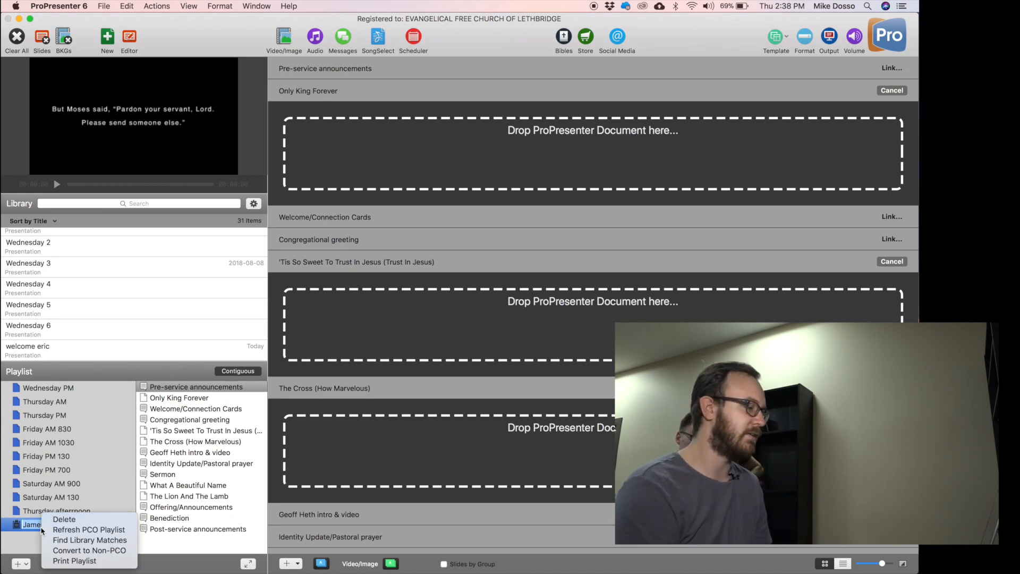
pyautogui.click(115, 550)
pyautogui.click(58, 536)
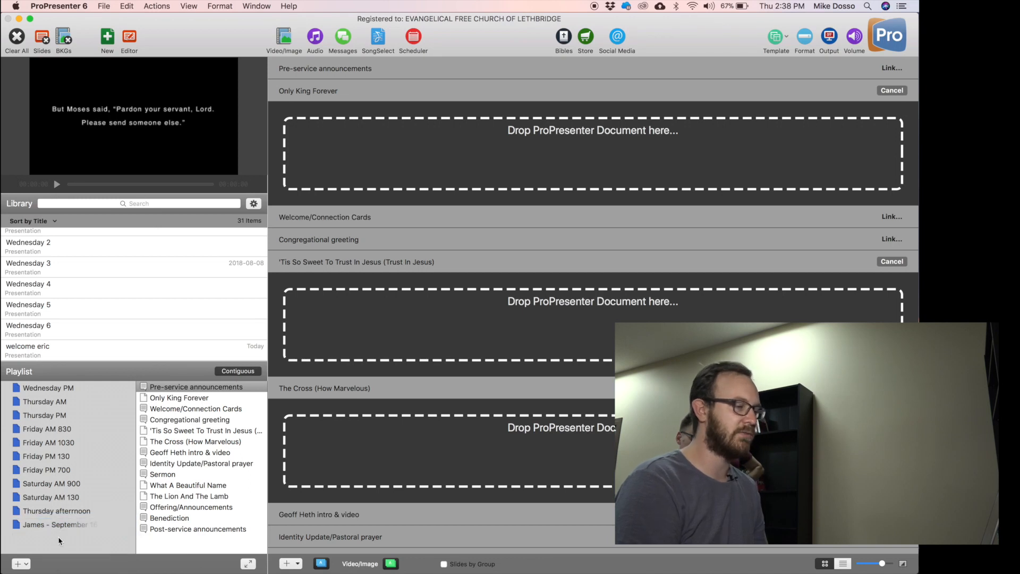
pyautogui.scroll(-6, 592, 305)
pyautogui.scroll(7, 593, 305)
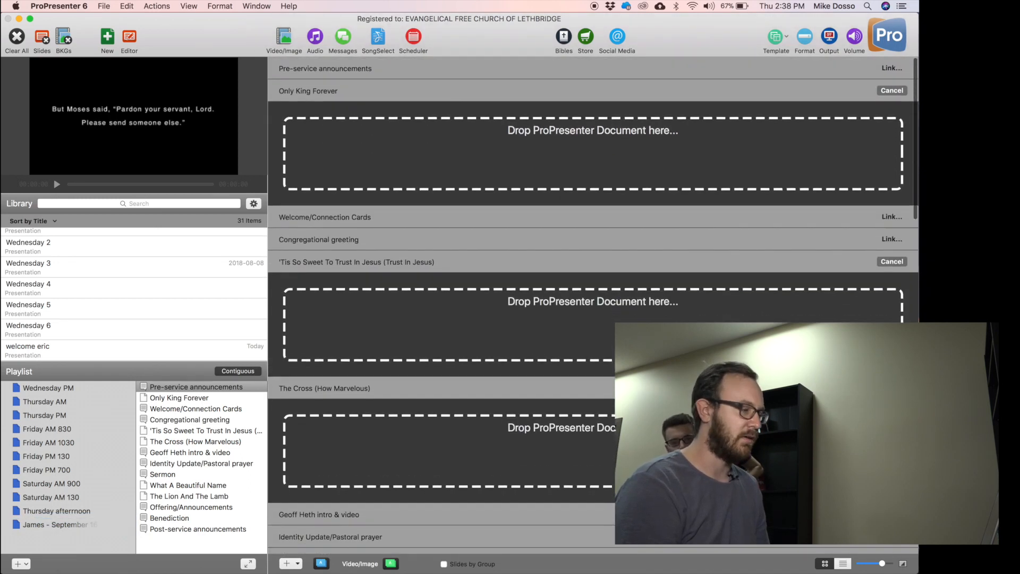
pyautogui.click(40, 526)
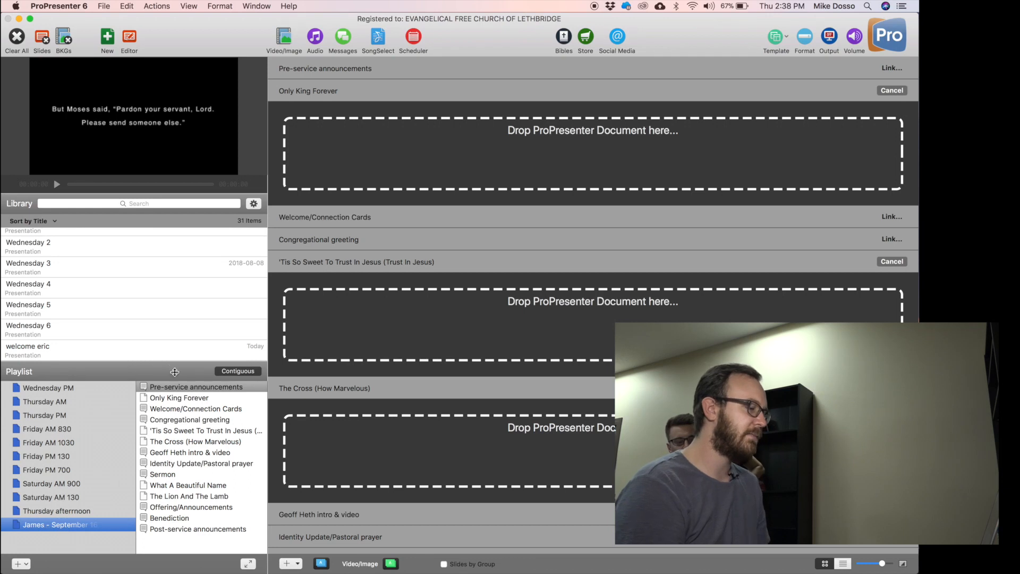
pyautogui.click(183, 495)
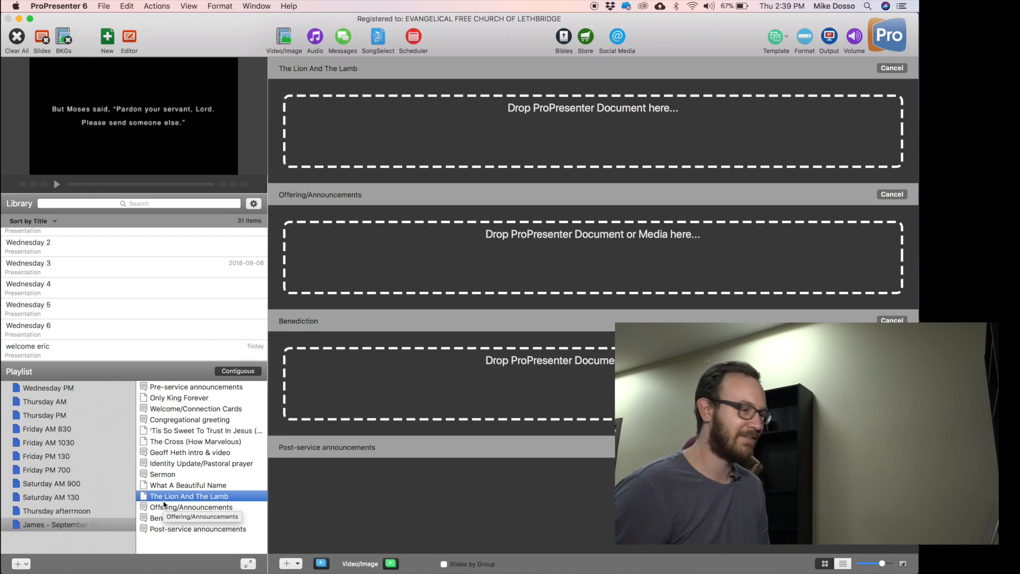
pyautogui.click(351, 494)
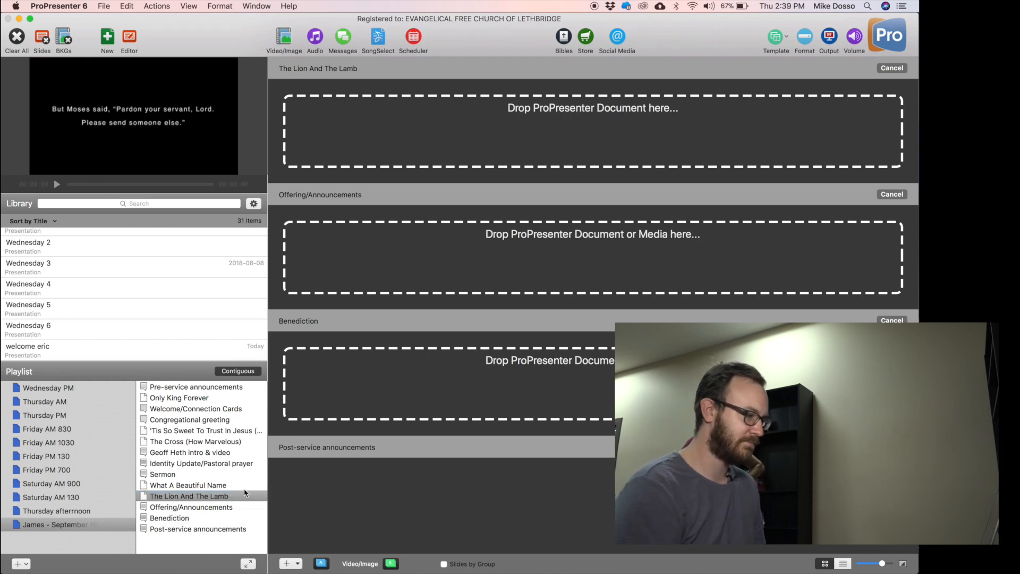
# Delete the September 16 playlist with Backspace and clear the selection.
pyautogui.click(50, 524)
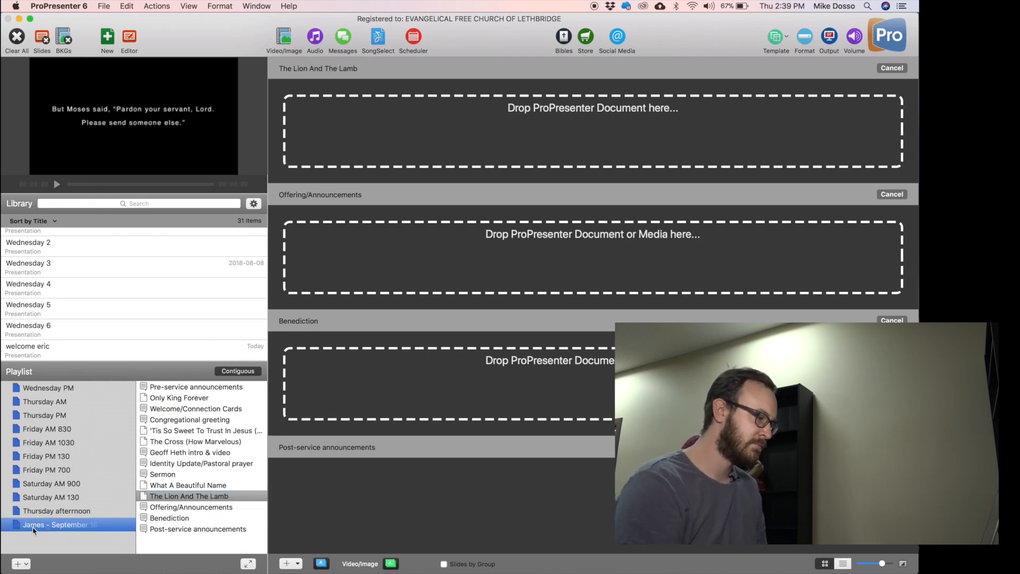
pyautogui.press('BackSpace')
pyautogui.click(112, 547)
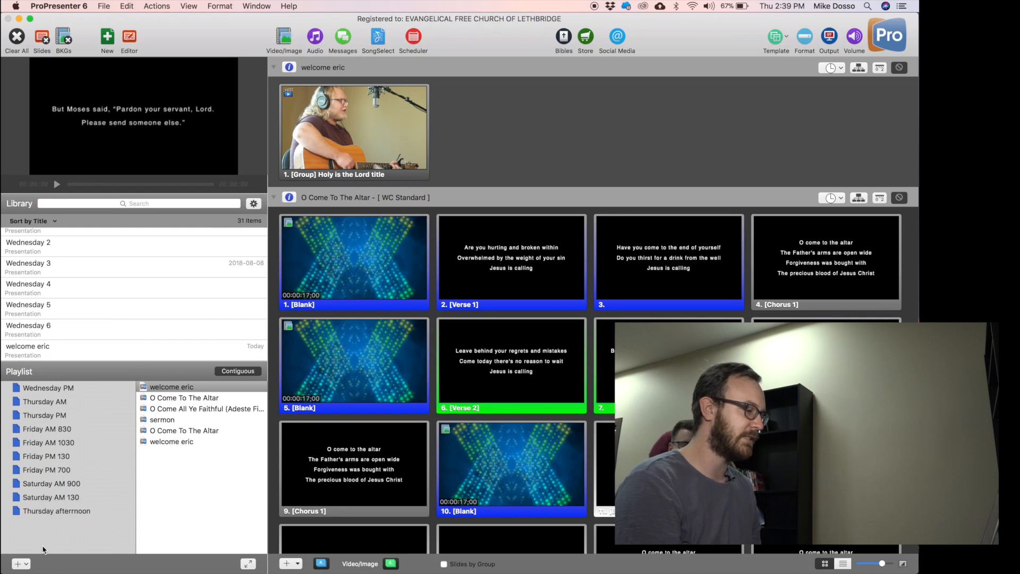
pyautogui.click(22, 563)
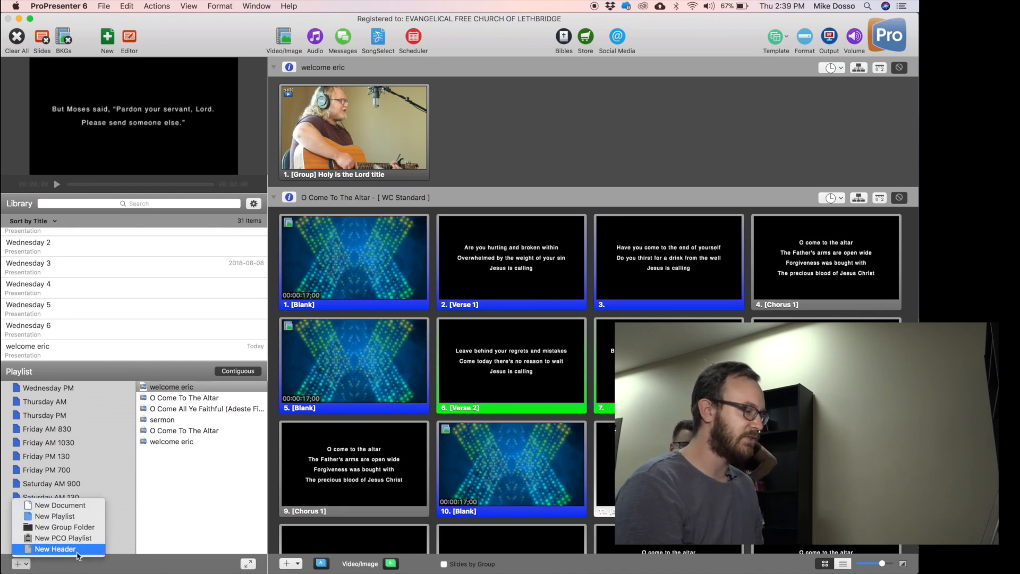
pyautogui.click(133, 533)
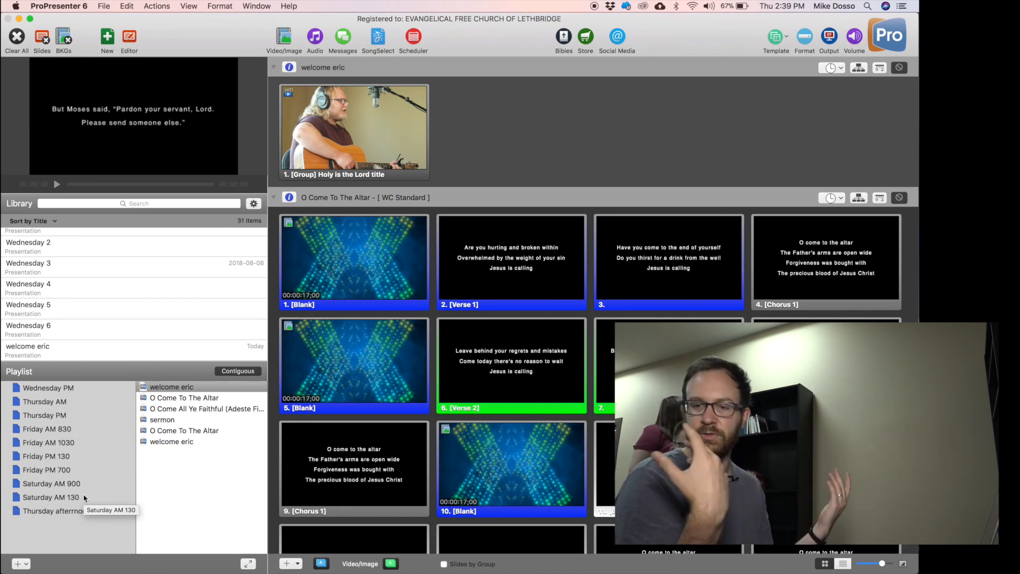
pyautogui.click(188, 502)
pyautogui.click(247, 563)
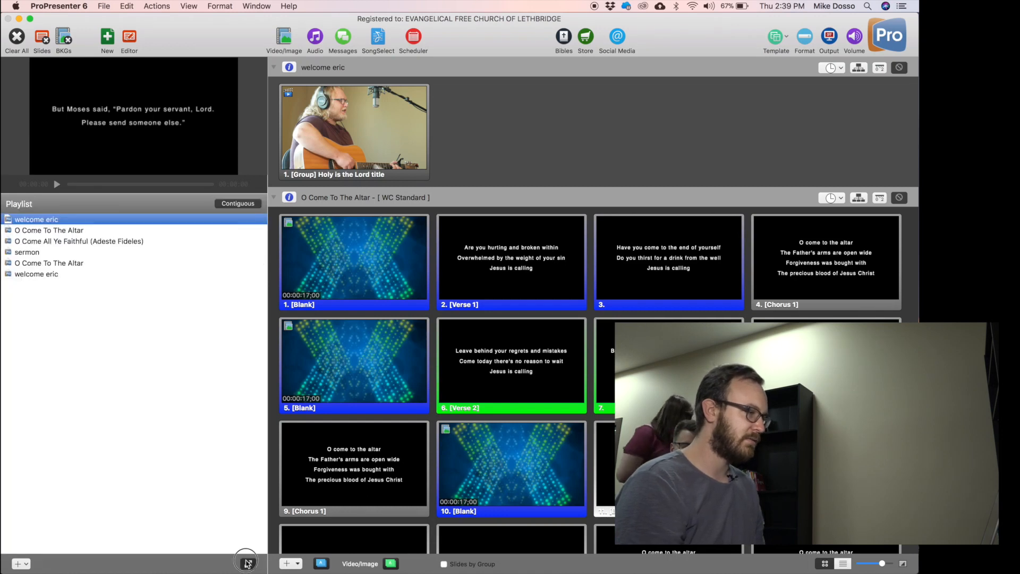
pyautogui.click(248, 563)
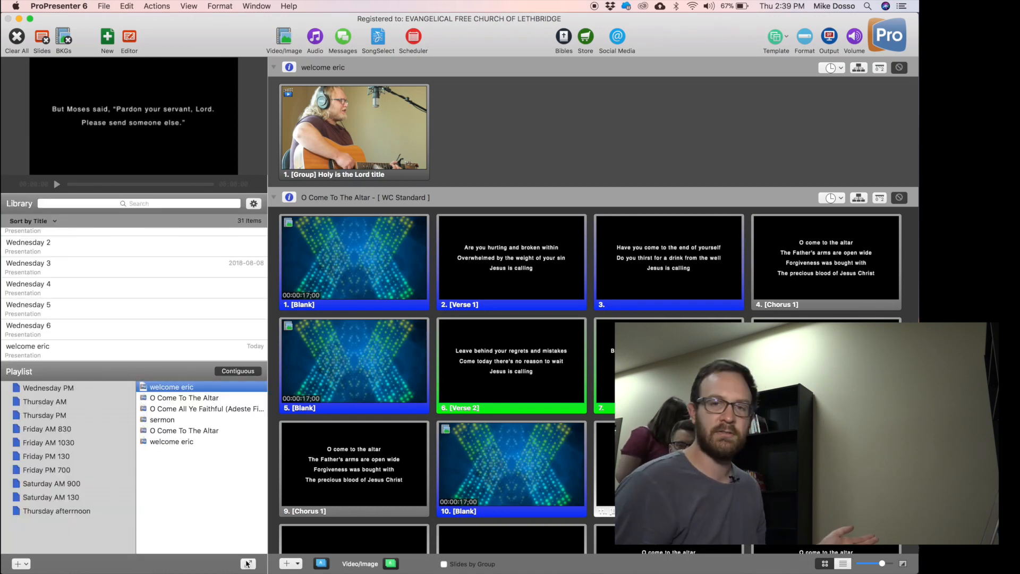